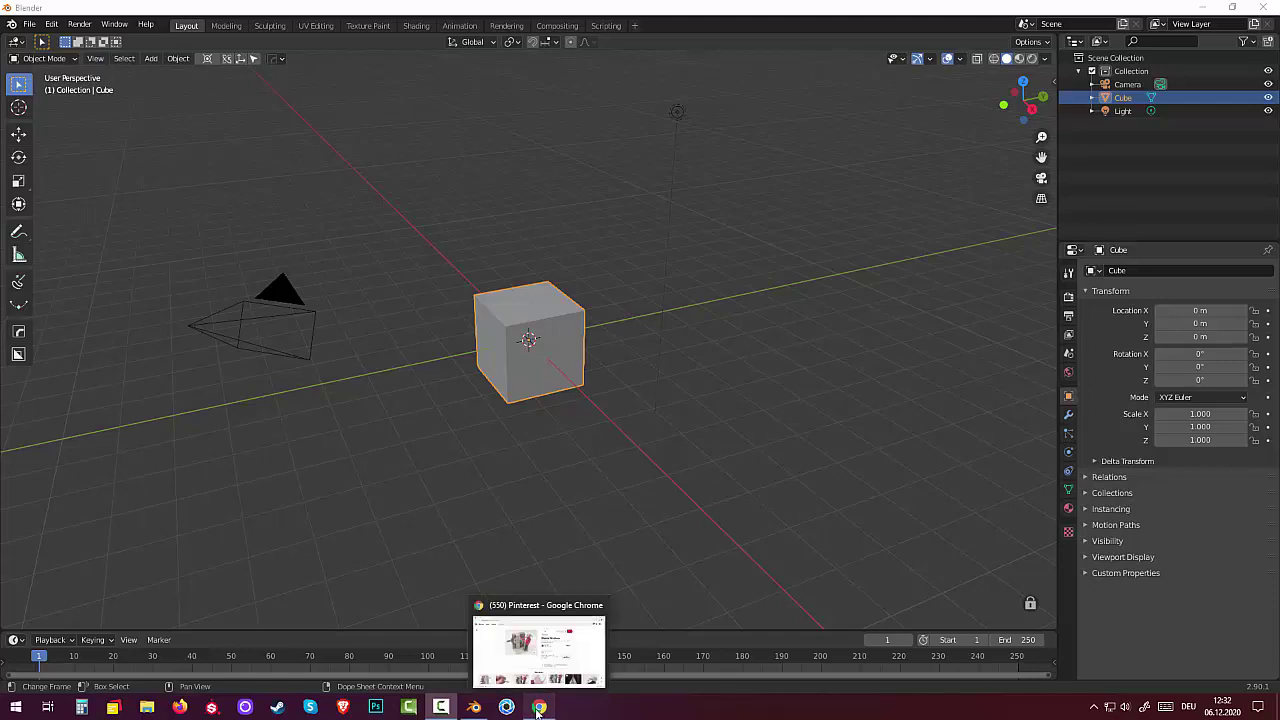
Step: Bring up the Mouse Machine pin and browse the Mehr davon grid of paper automaton pins
{"action": "left_click", "coordinate": [539, 711]}
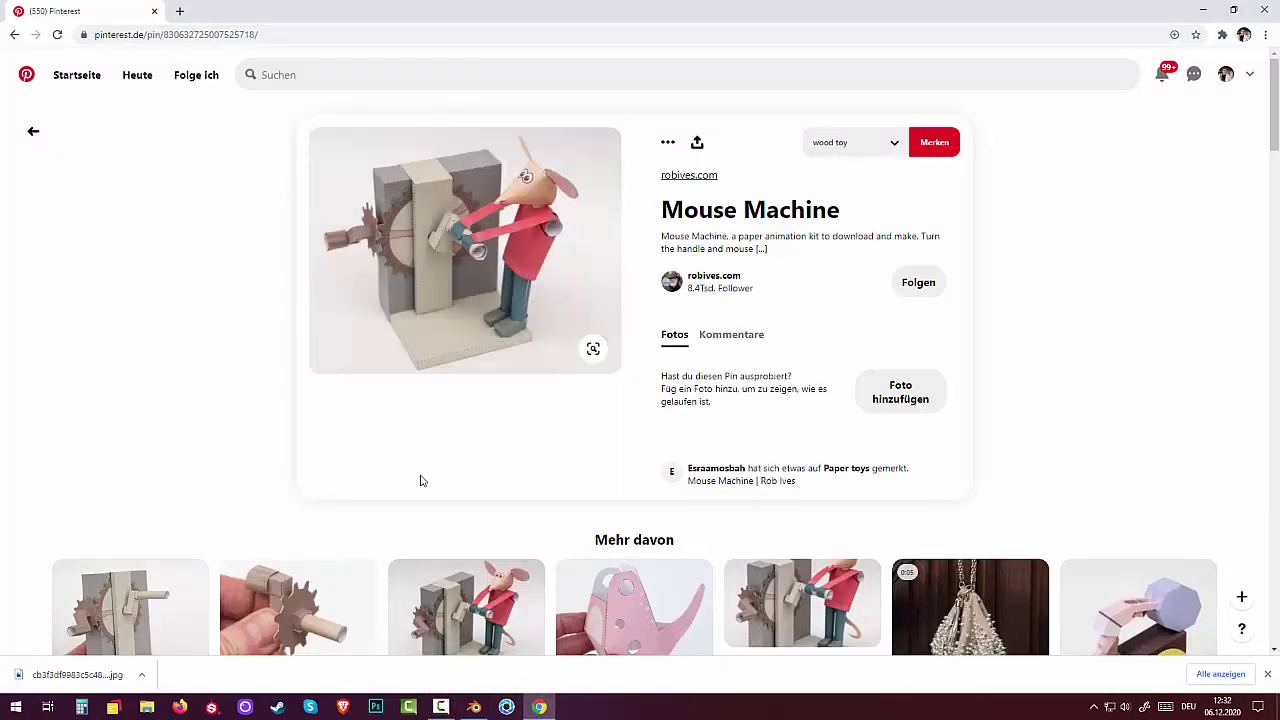
{"action": "mouse_move", "coordinate": [110, 610]}
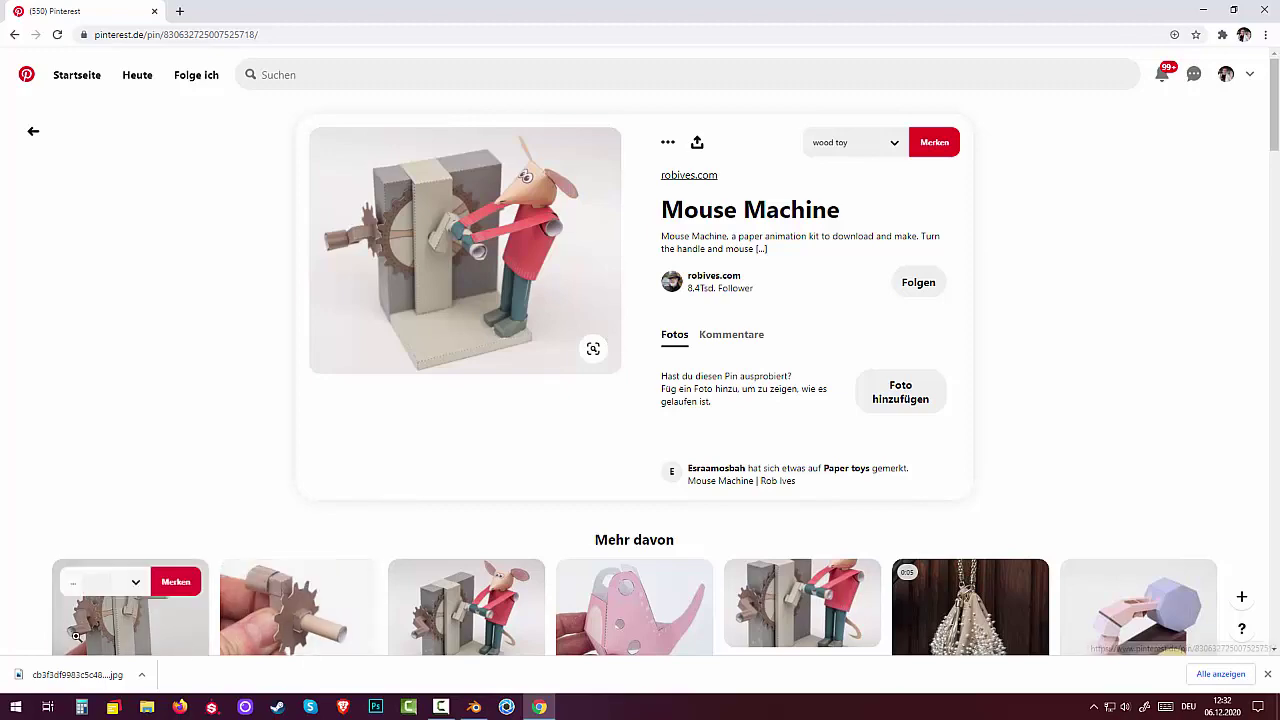
{"action": "left_click_drag", "start_coordinate": [1274, 135], "coordinate": [1276, 173]}
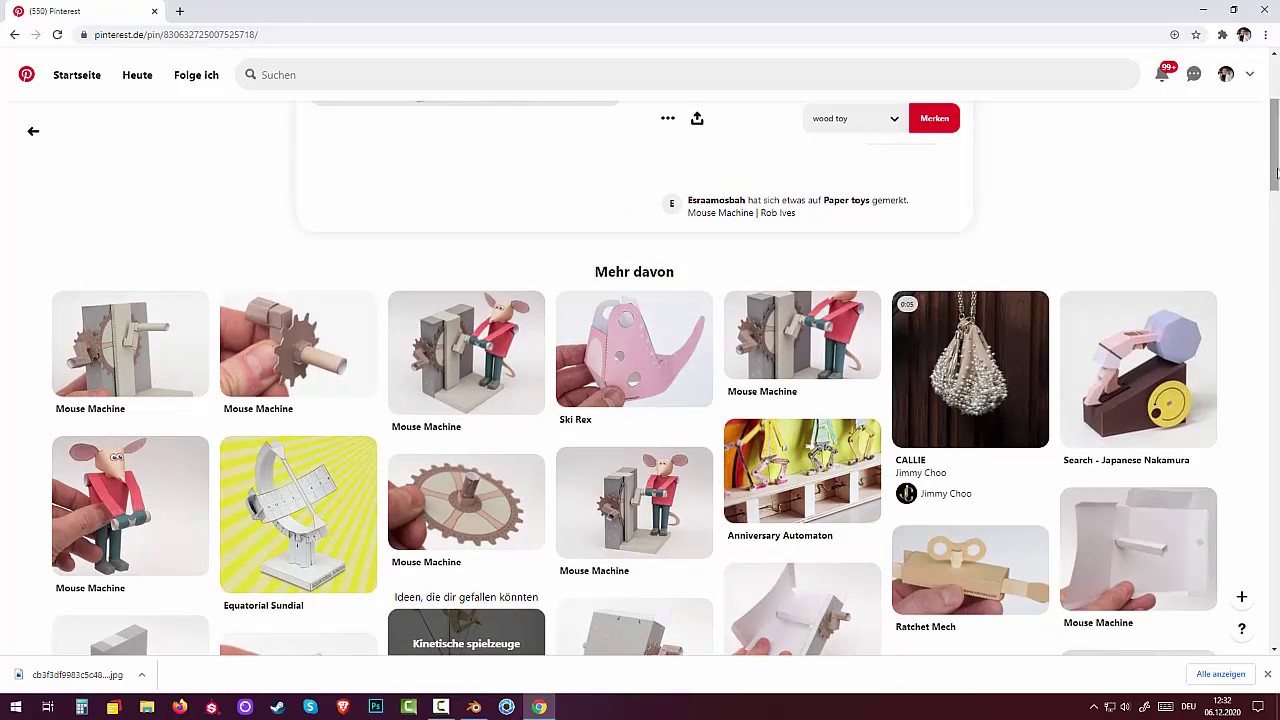
{"action": "scroll", "coordinate": [742, 393], "scroll_direction": "up", "scroll_amount": 3}
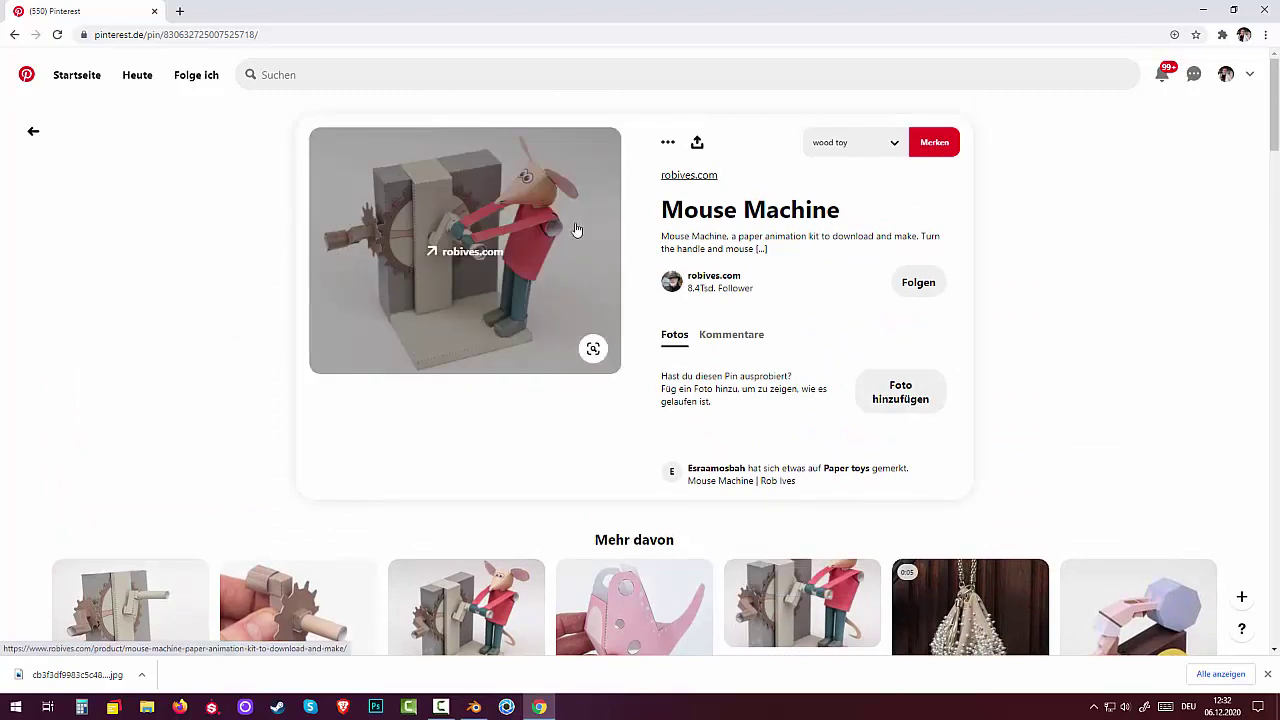
{"action": "mouse_move", "coordinate": [1274, 107]}
{"action": "left_mouse_down"}
{"action": "mouse_move", "coordinate": [1251, 214]}
{"action": "mouse_move", "coordinate": [1240, 396]}
{"action": "left_mouse_up"}
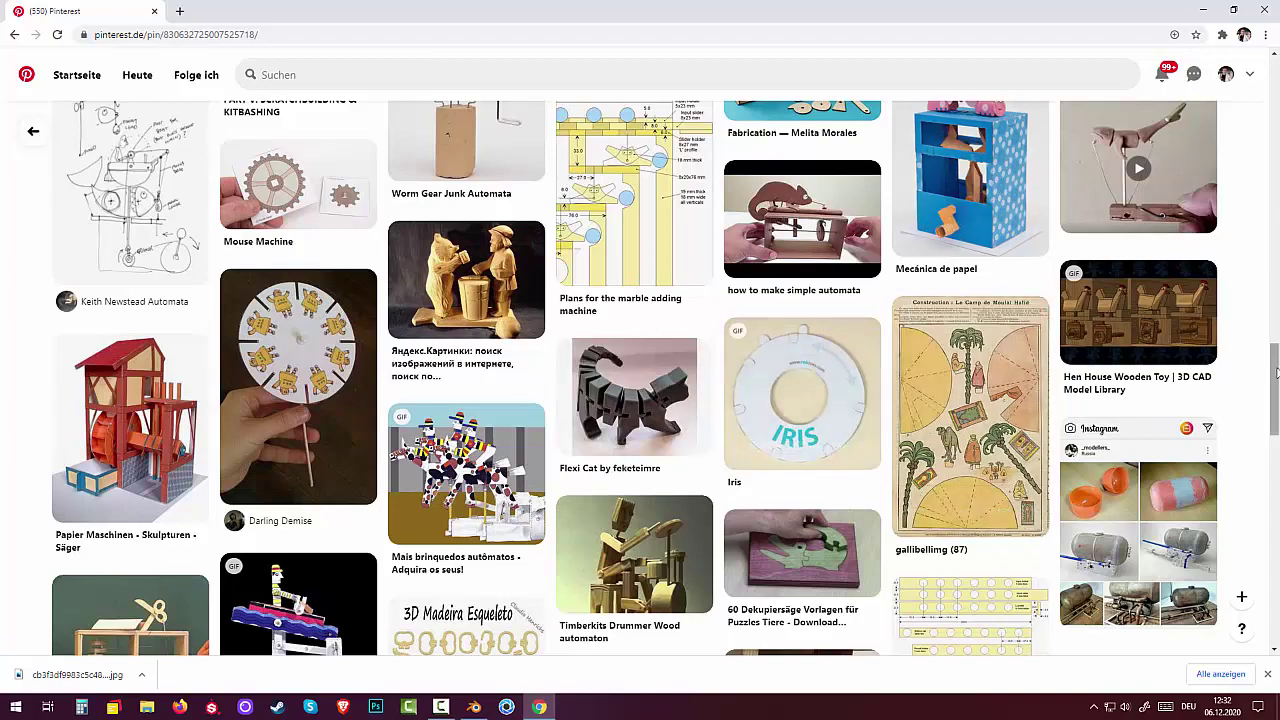
{"action": "mouse_move", "coordinate": [1276, 373]}
{"action": "left_mouse_down"}
{"action": "mouse_move", "coordinate": [1277, 498]}
{"action": "mouse_move", "coordinate": [1277, 378]}
{"action": "mouse_move", "coordinate": [1223, 149]}
{"action": "left_mouse_up"}
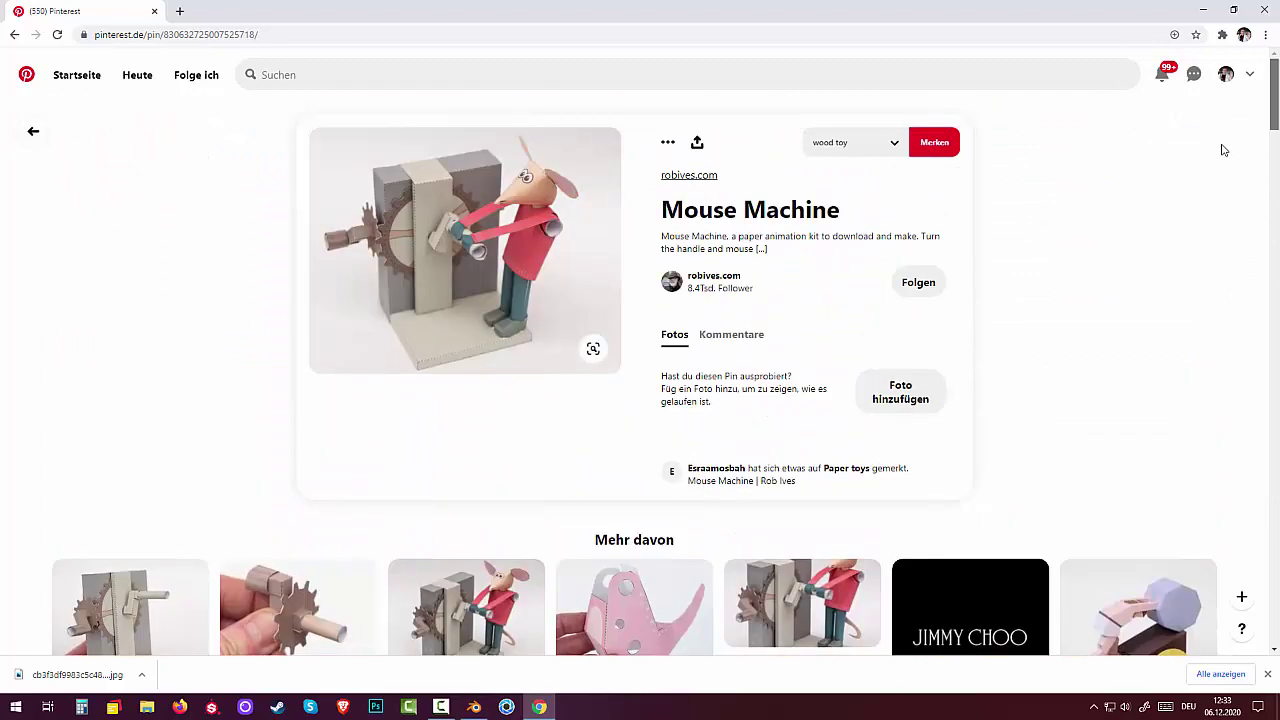
{"action": "scroll", "coordinate": [1219, 163], "scroll_direction": "down", "scroll_amount": 1}
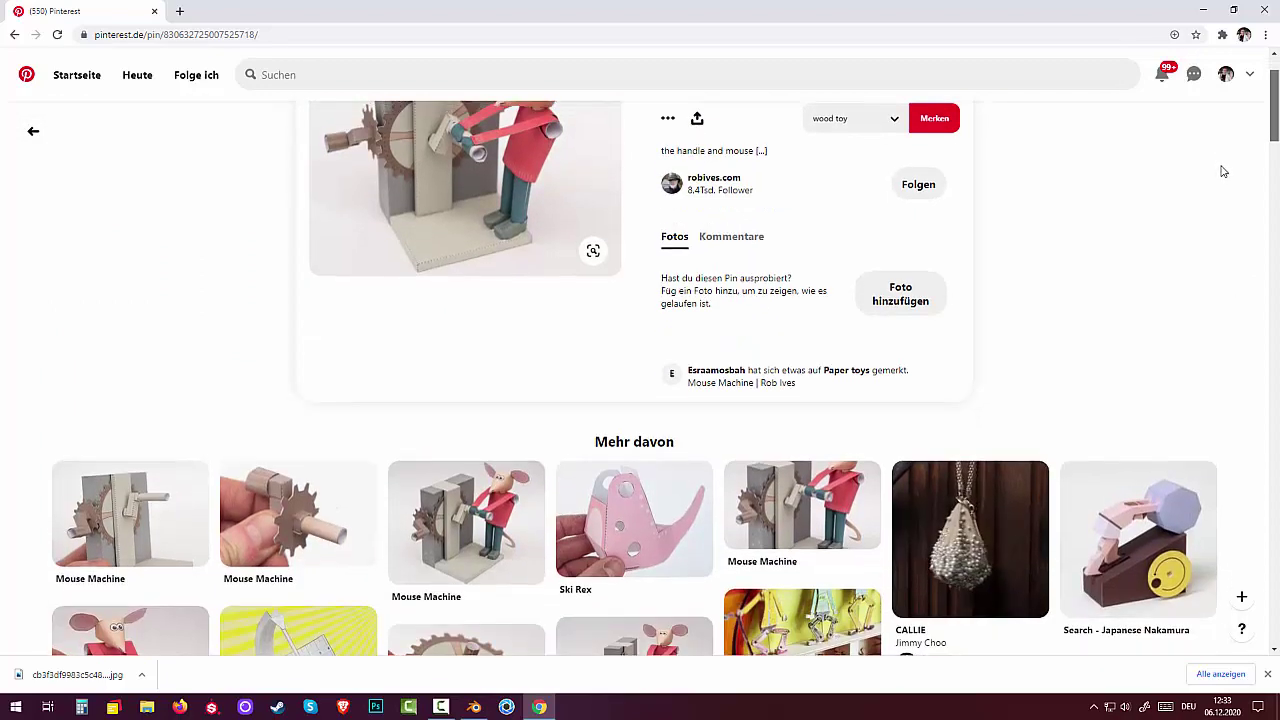
{"action": "scroll", "coordinate": [1220, 155], "scroll_direction": "up", "scroll_amount": 1}
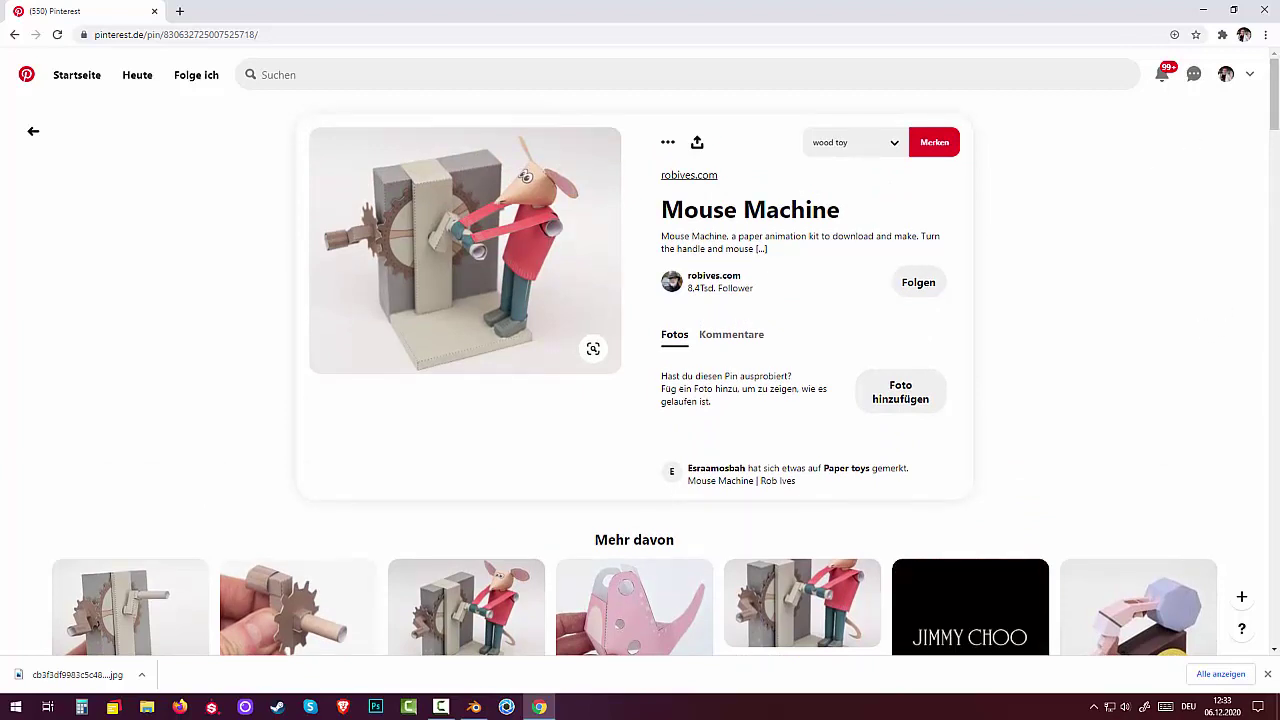
{"action": "scroll", "coordinate": [1277, 135], "scroll_direction": "down", "scroll_amount": 3}
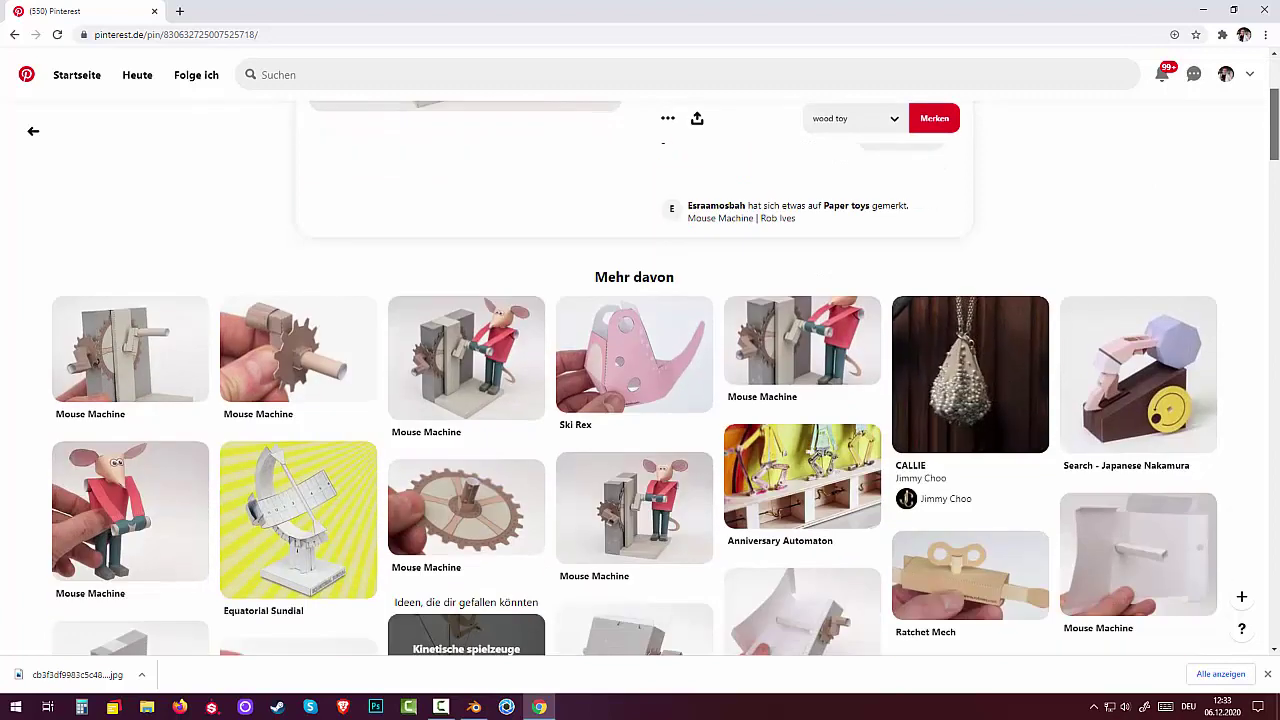
{"action": "scroll", "coordinate": [1277, 124], "scroll_direction": "up", "scroll_amount": 1}
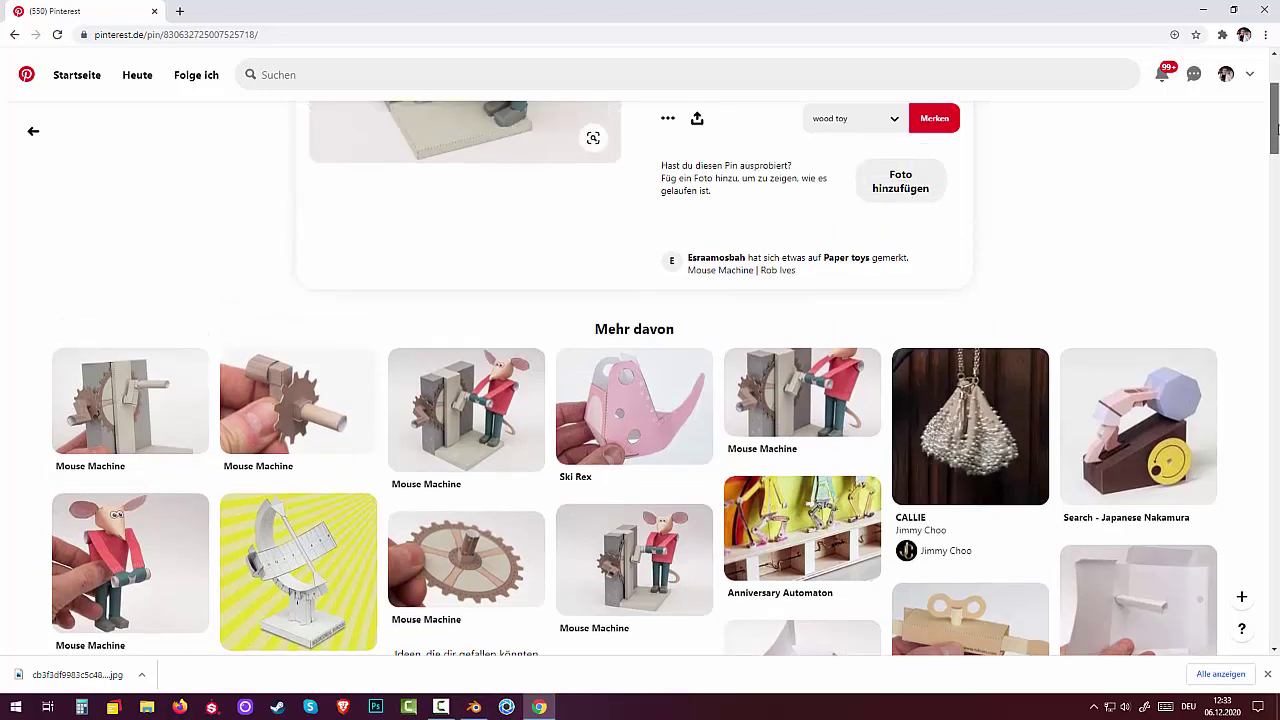
{"action": "left_click_drag", "start_coordinate": [1277, 124], "coordinate": [1273, 84]}
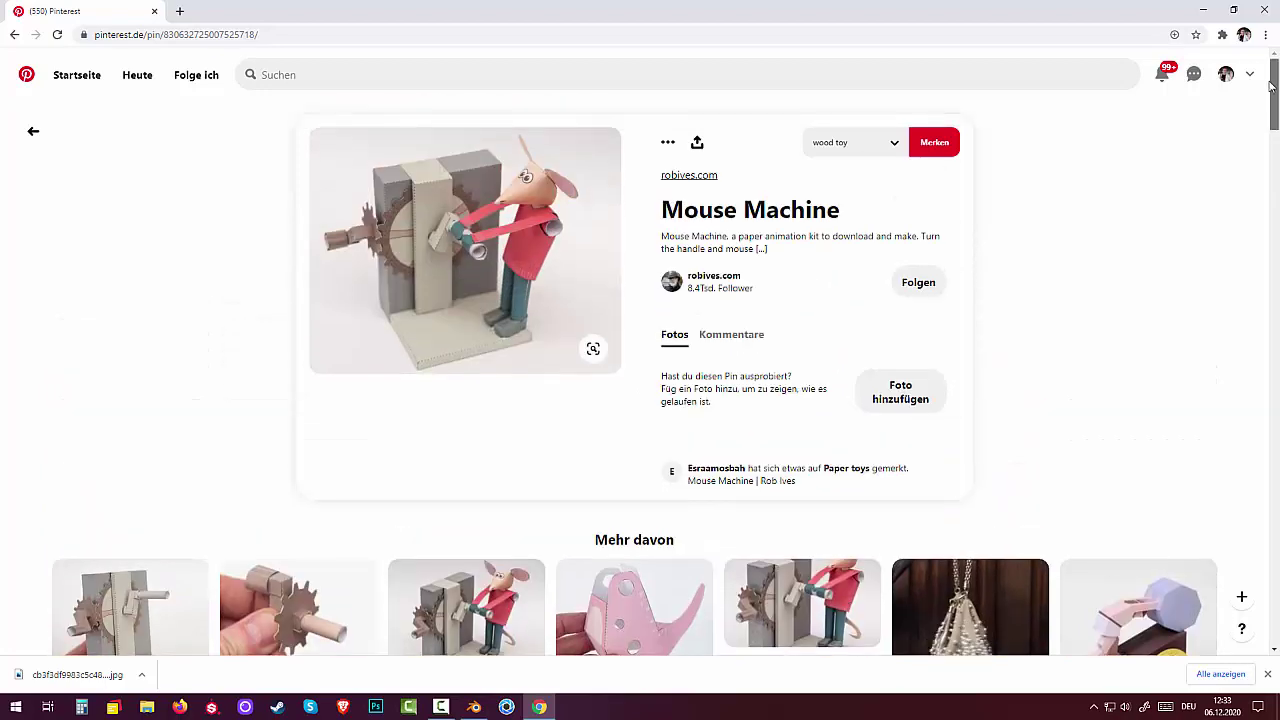
Step: Save the Mouse Machine pin image to the Desktop via Bild speichern unter…, then return to Blender
{"action": "right_click", "coordinate": [528, 297]}
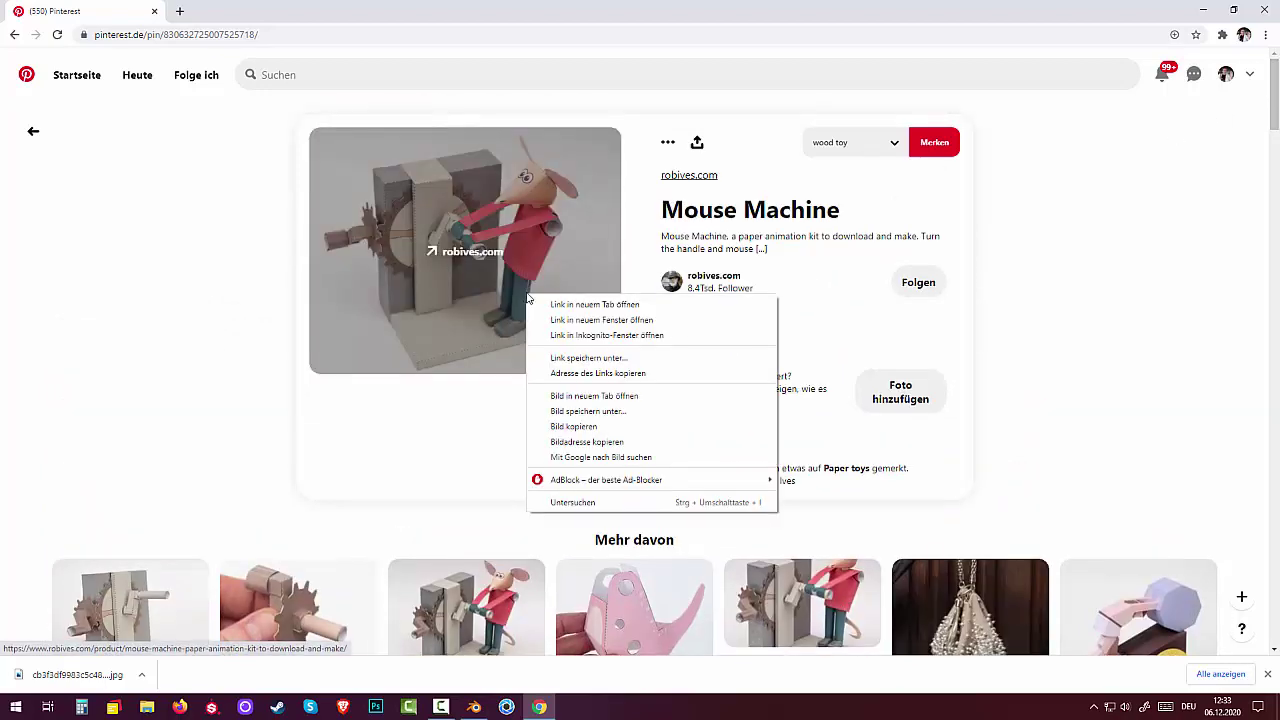
{"action": "left_click", "coordinate": [606, 412]}
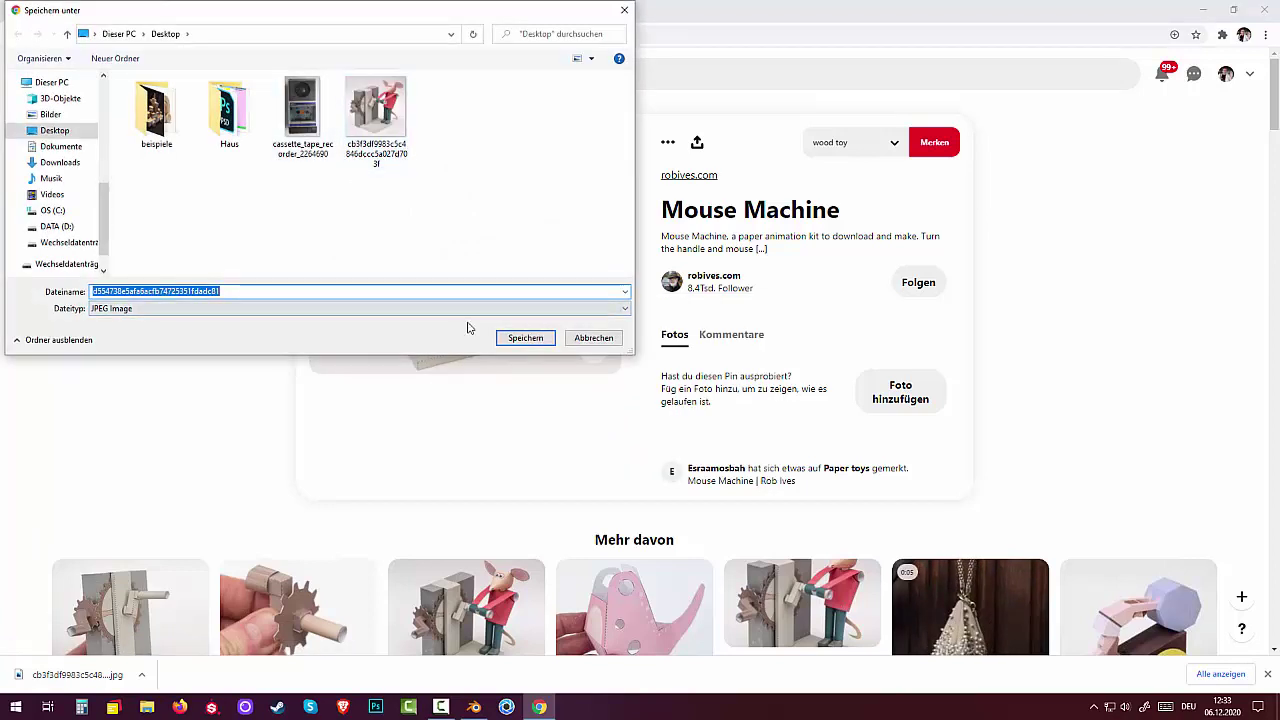
{"action": "left_click", "coordinate": [510, 339]}
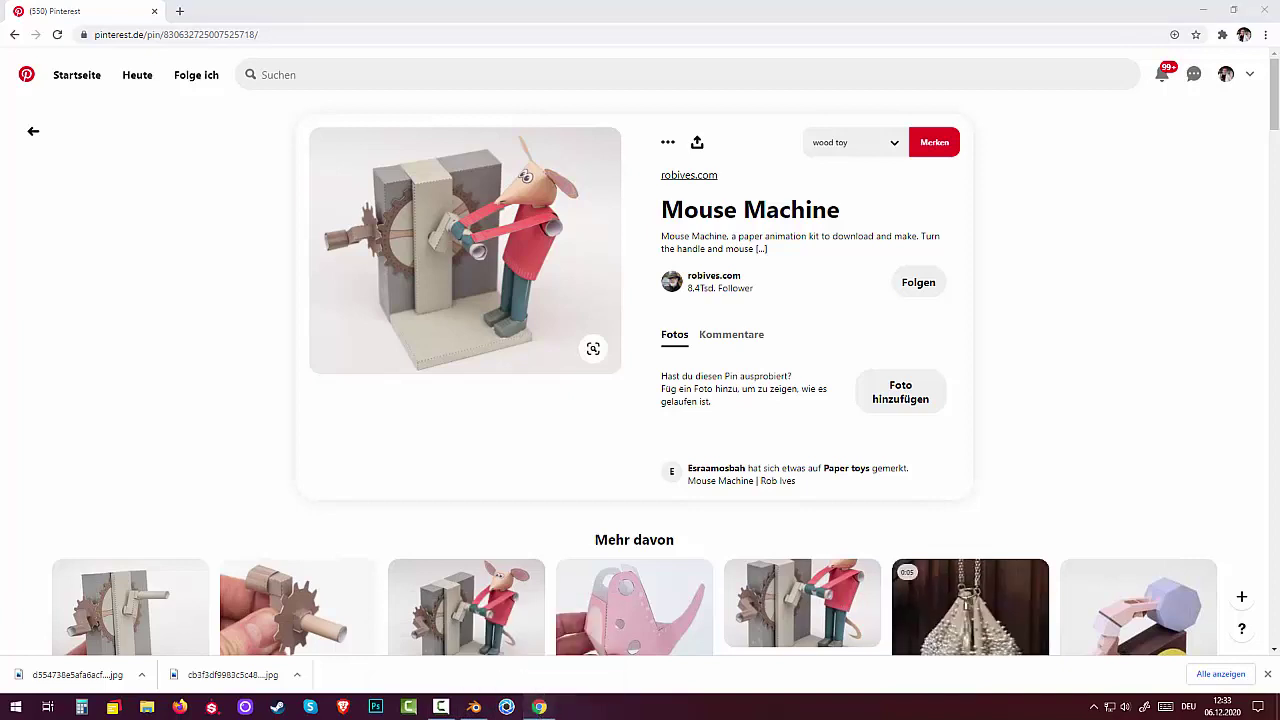
{"action": "left_click", "coordinate": [473, 709]}
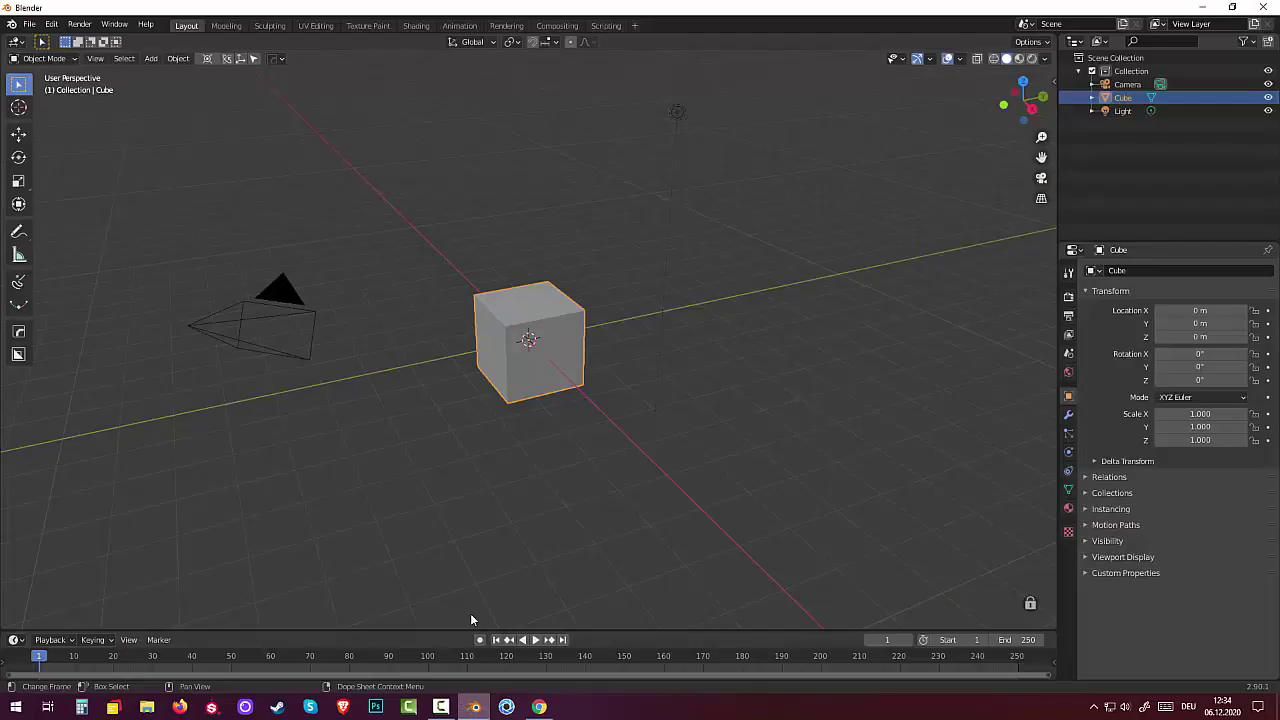
Step: Delete the default cube and add a cone mesh
{"action": "key", "text": "Delete"}
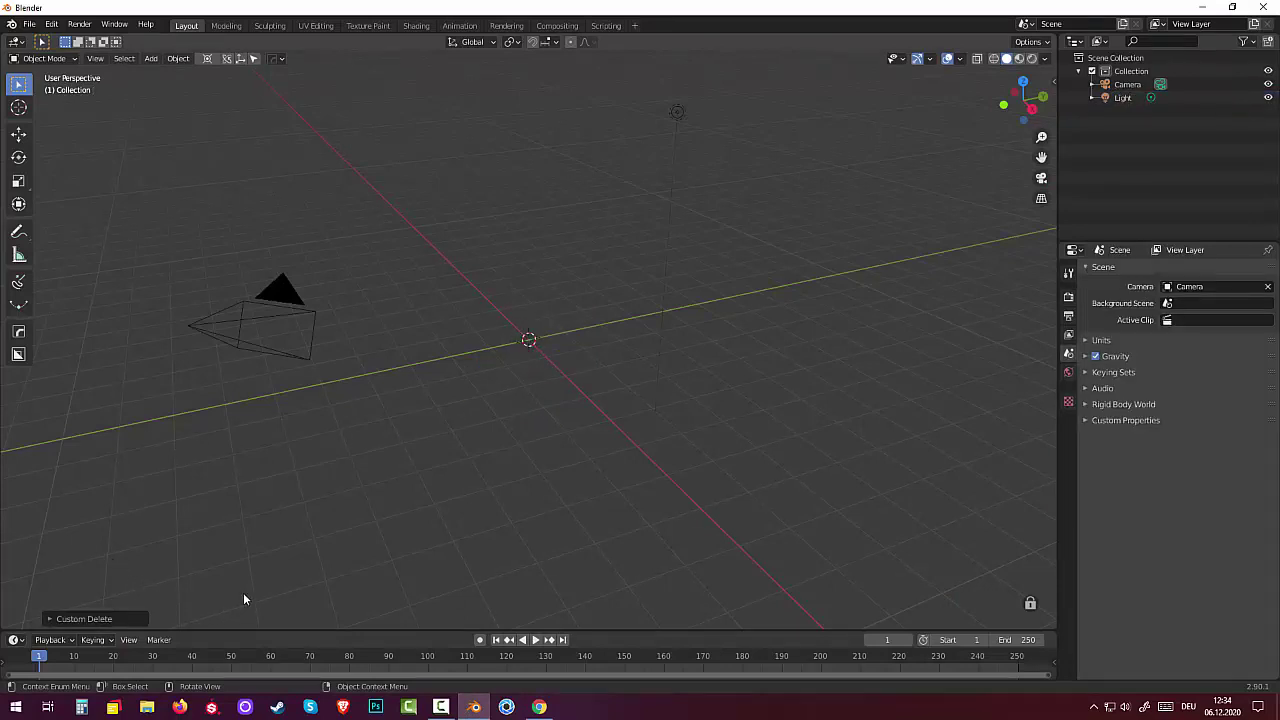
{"action": "key", "text": "shift+a"}
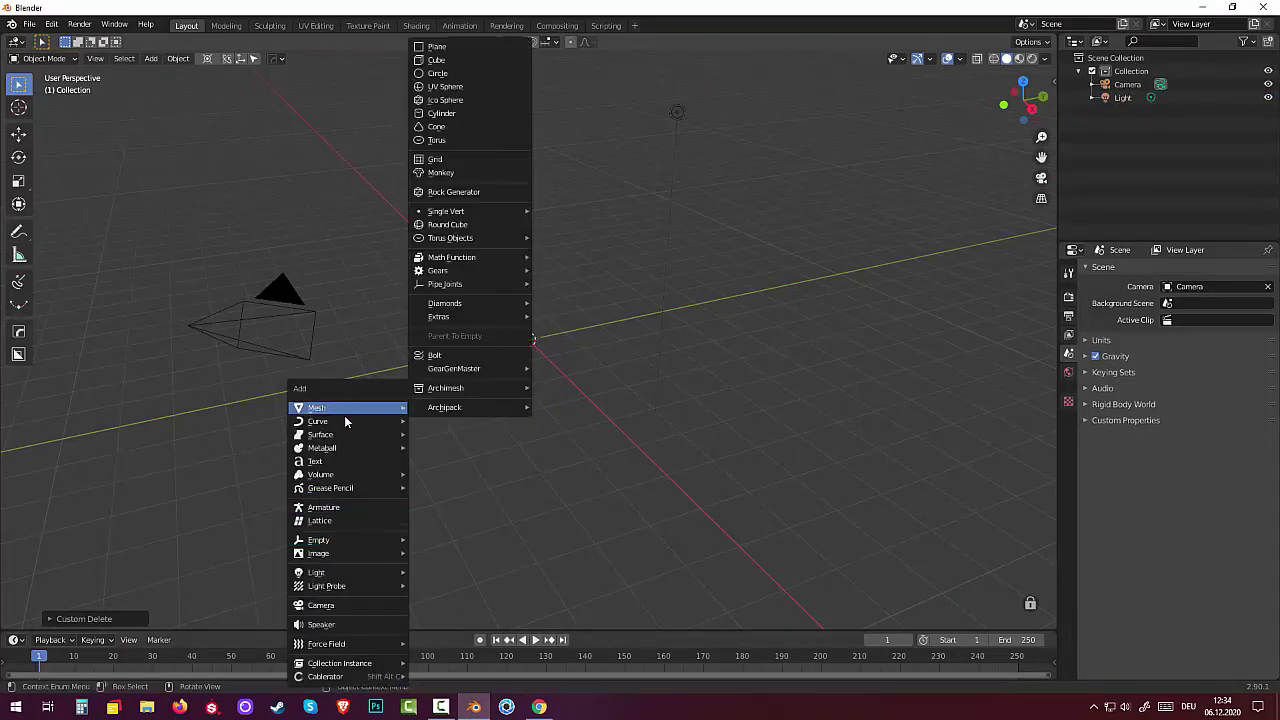
{"action": "left_click", "coordinate": [454, 126]}
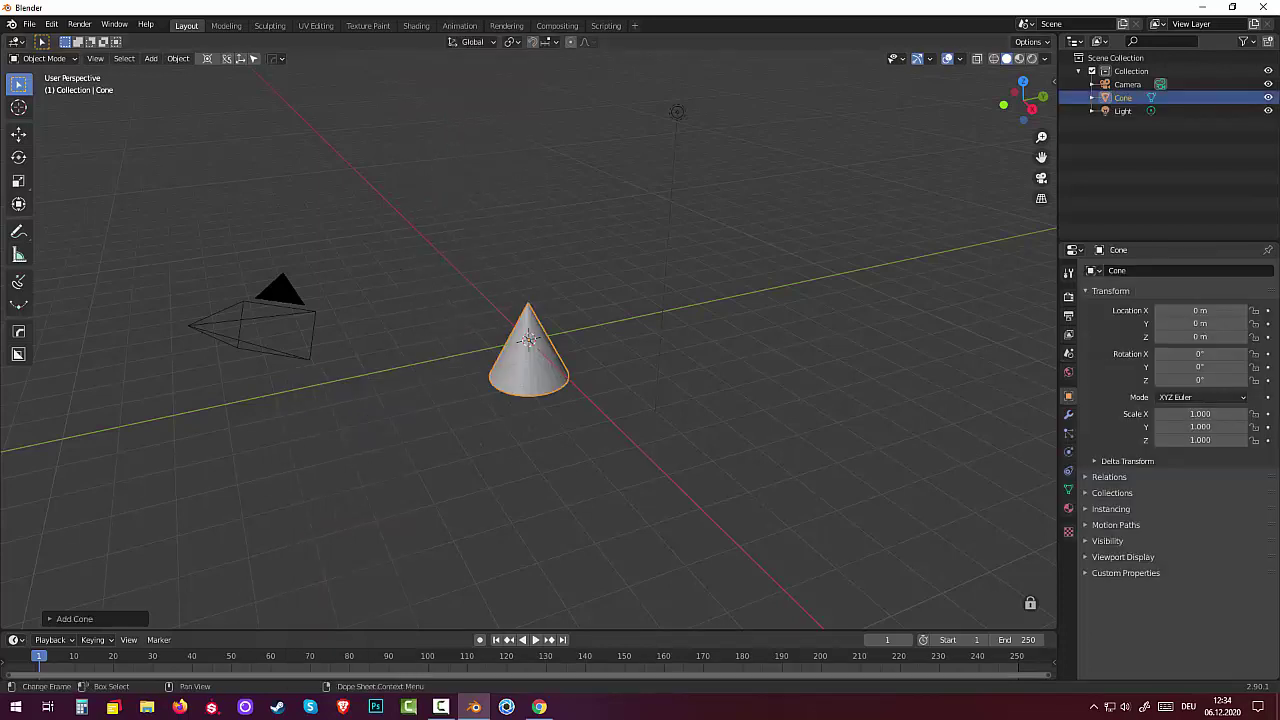
Step: Try the cone with top radius 0.18 m, X rotation 90°, X location 0.07 m, then undo it
{"action": "left_click", "coordinate": [63, 618]}
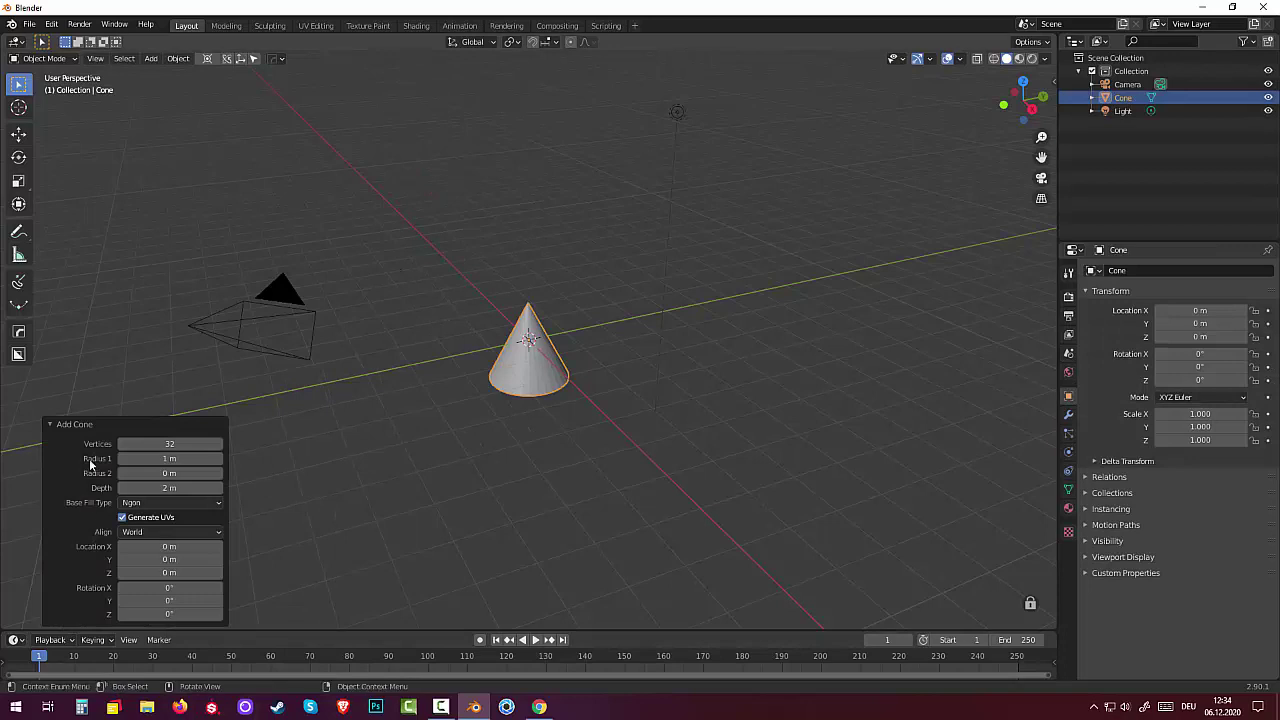
{"action": "left_click_drag", "start_coordinate": [169, 473], "coordinate": [180, 473]}
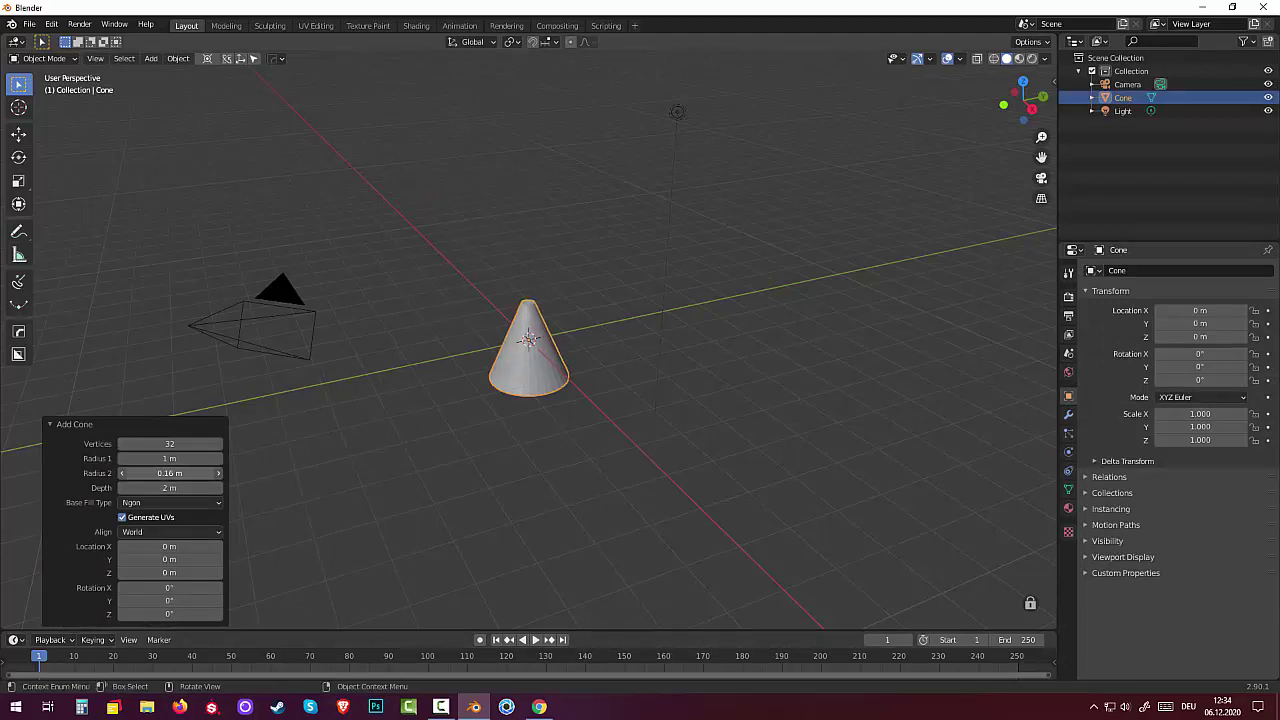
{"action": "left_click_drag", "start_coordinate": [169, 473], "coordinate": [165, 473]}
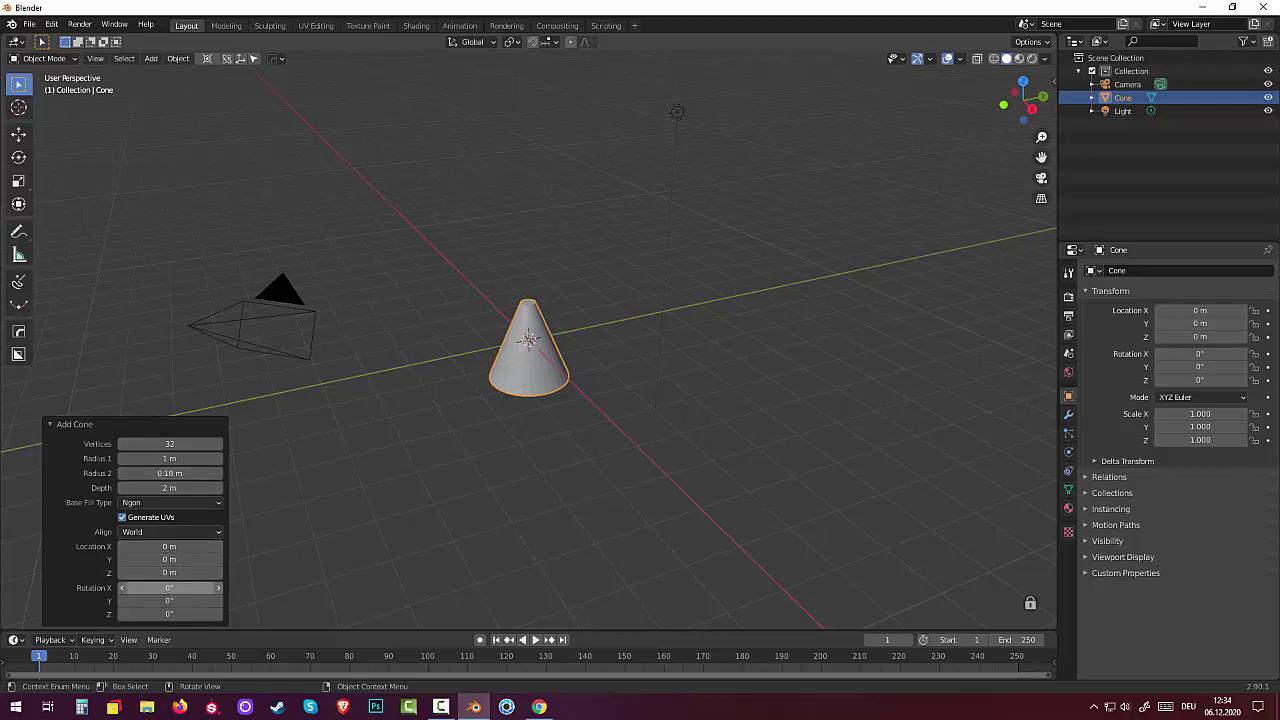
{"action": "left_click", "coordinate": [166, 588]}
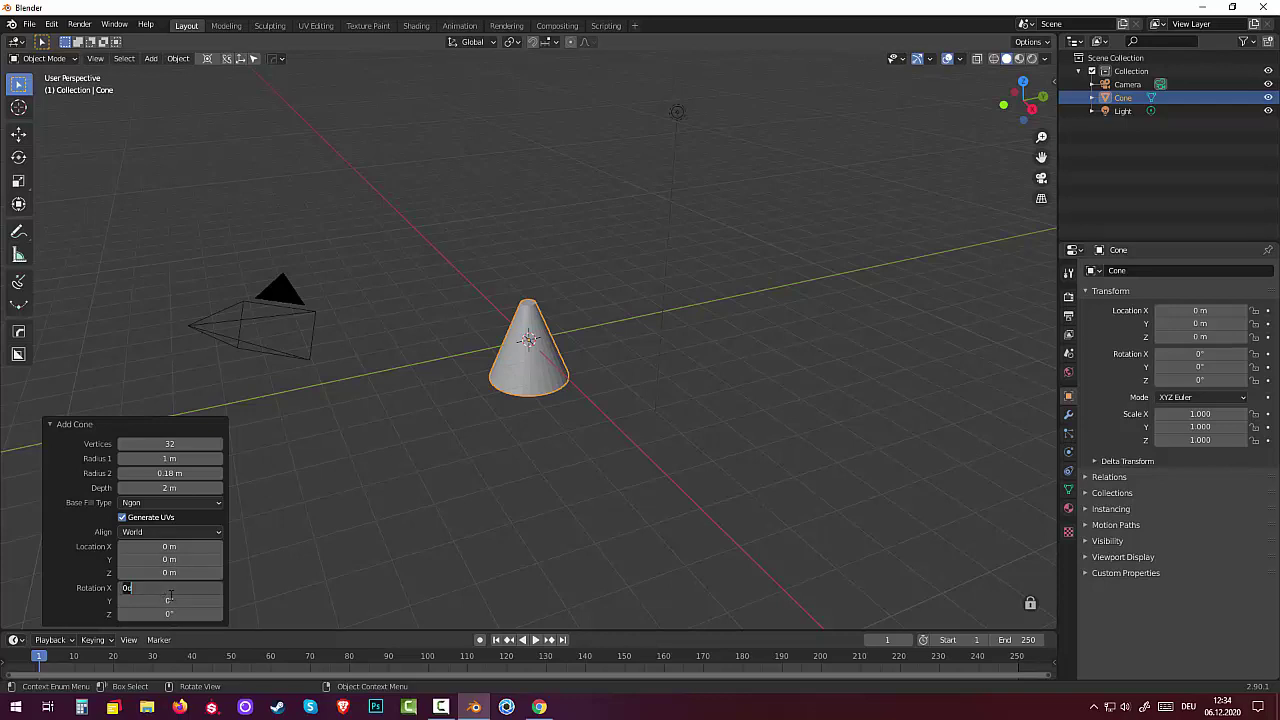
{"action": "type", "text": "90"}
{"action": "key", "text": "Return"}
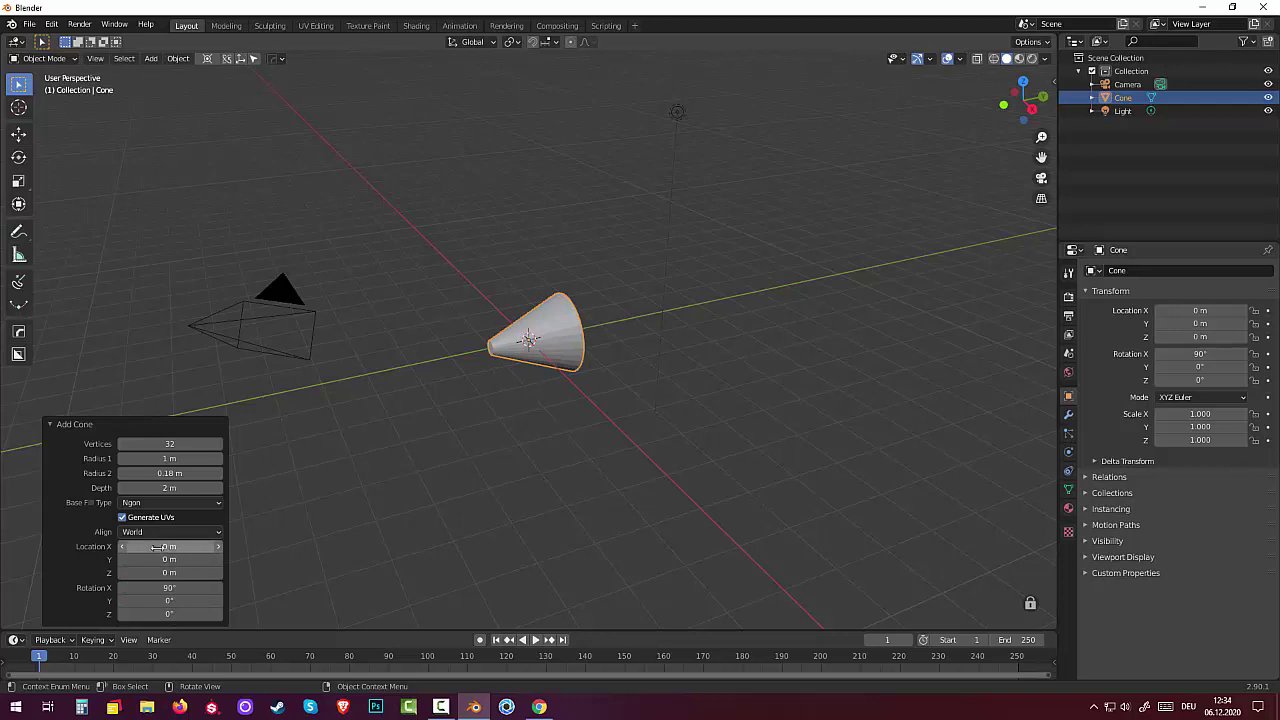
{"action": "left_click_drag", "start_coordinate": [152, 546], "coordinate": [162, 546]}
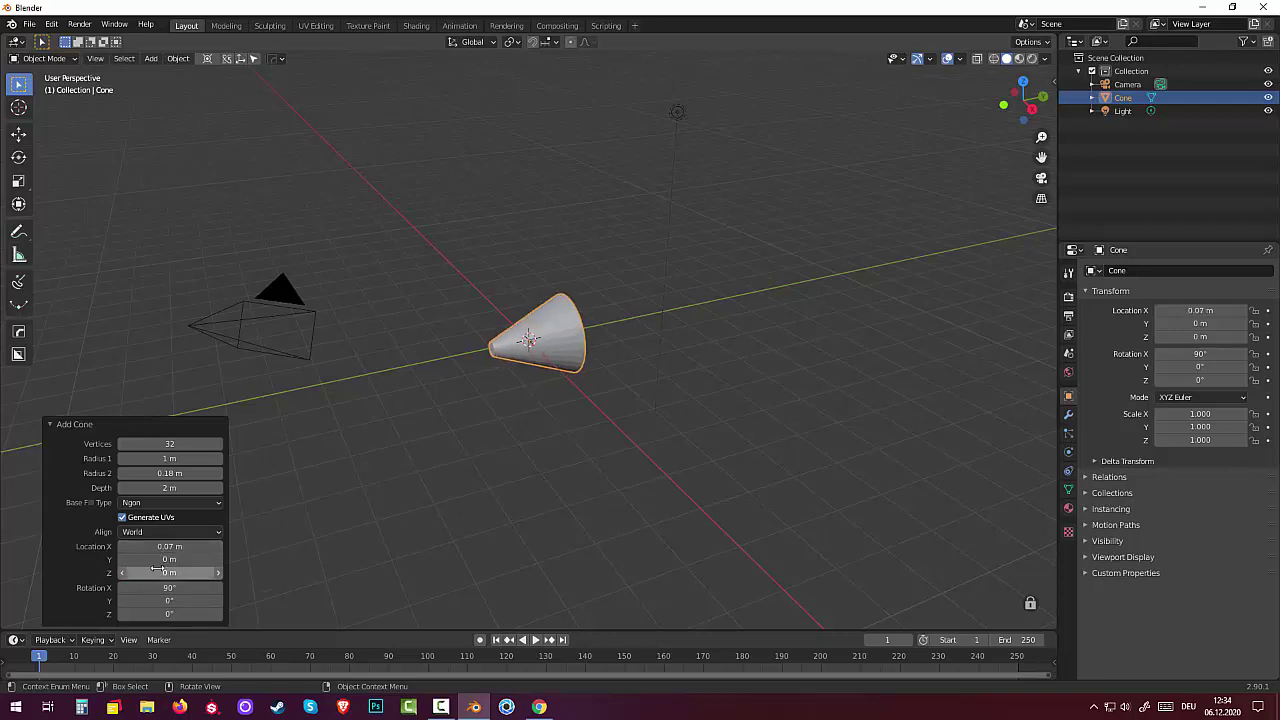
{"action": "key", "text": "ctrl+z"}
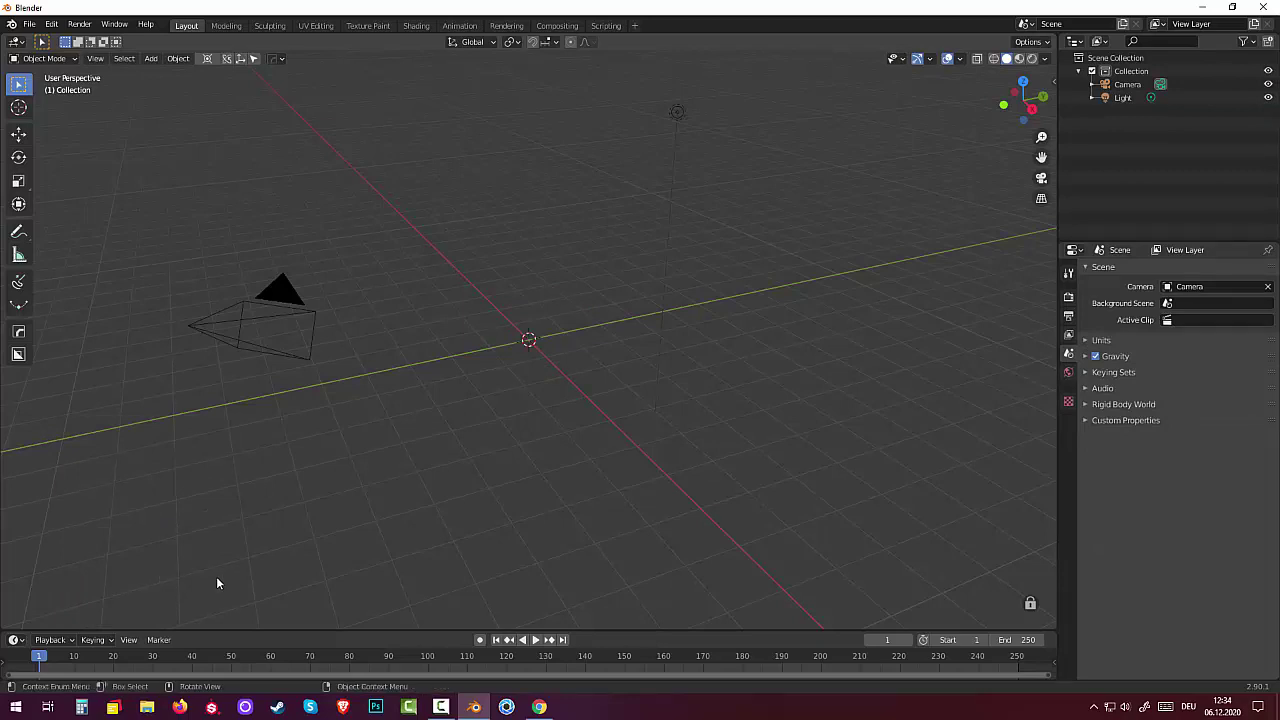
Step: Restore the tipped-over cone and raise it along Z to 4.6625 m
{"action": "key", "text": "ctrl+z"}
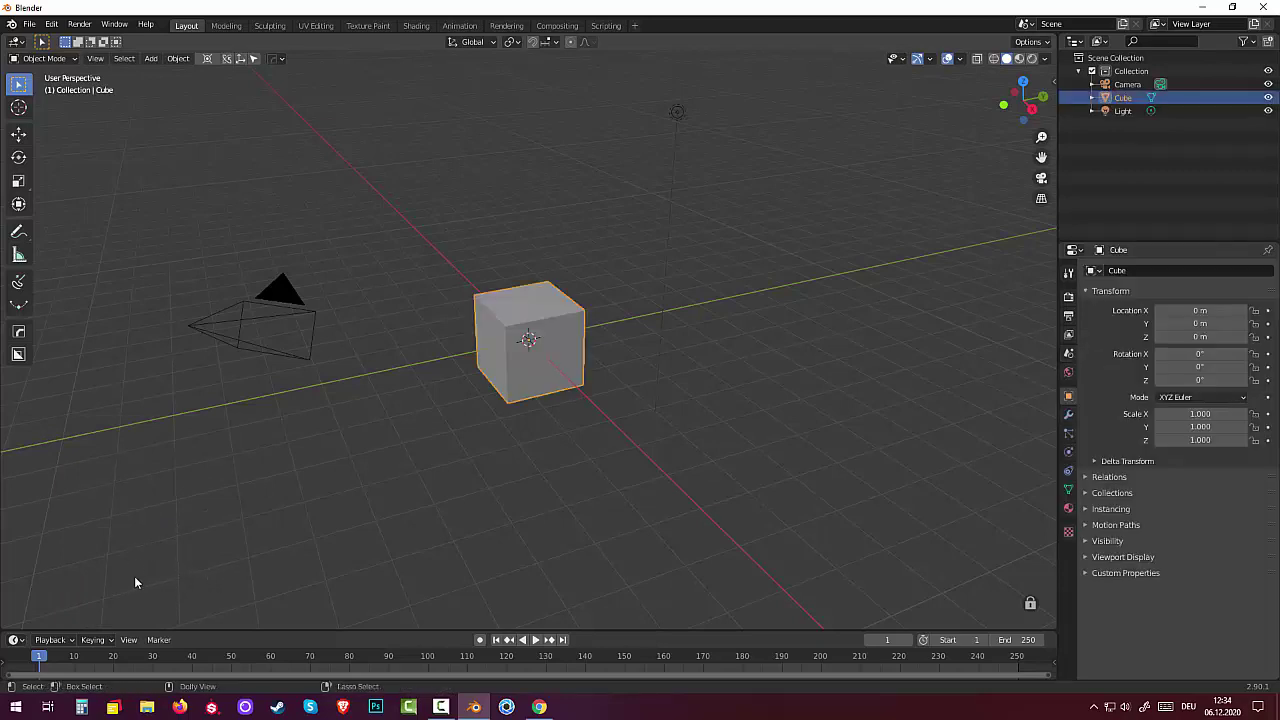
{"action": "key", "text": "ctrl+shift+z"}
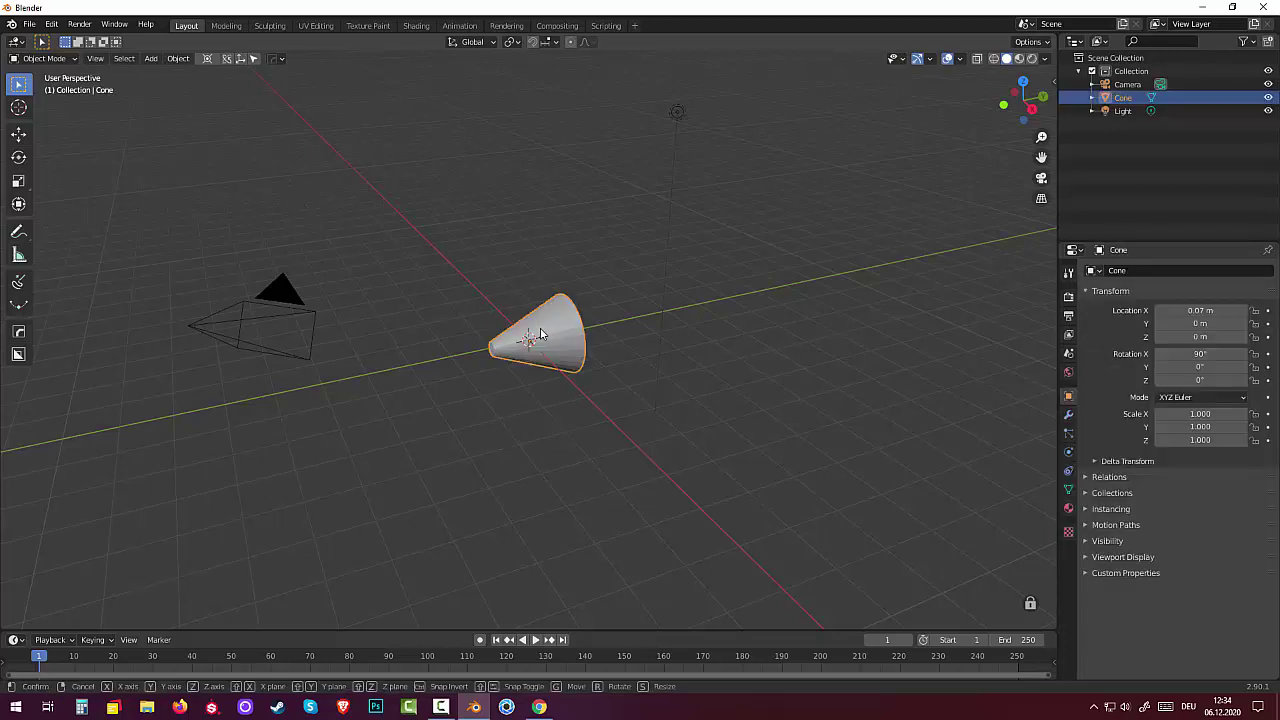
{"action": "key", "text": "g"}
{"action": "key", "text": "z"}
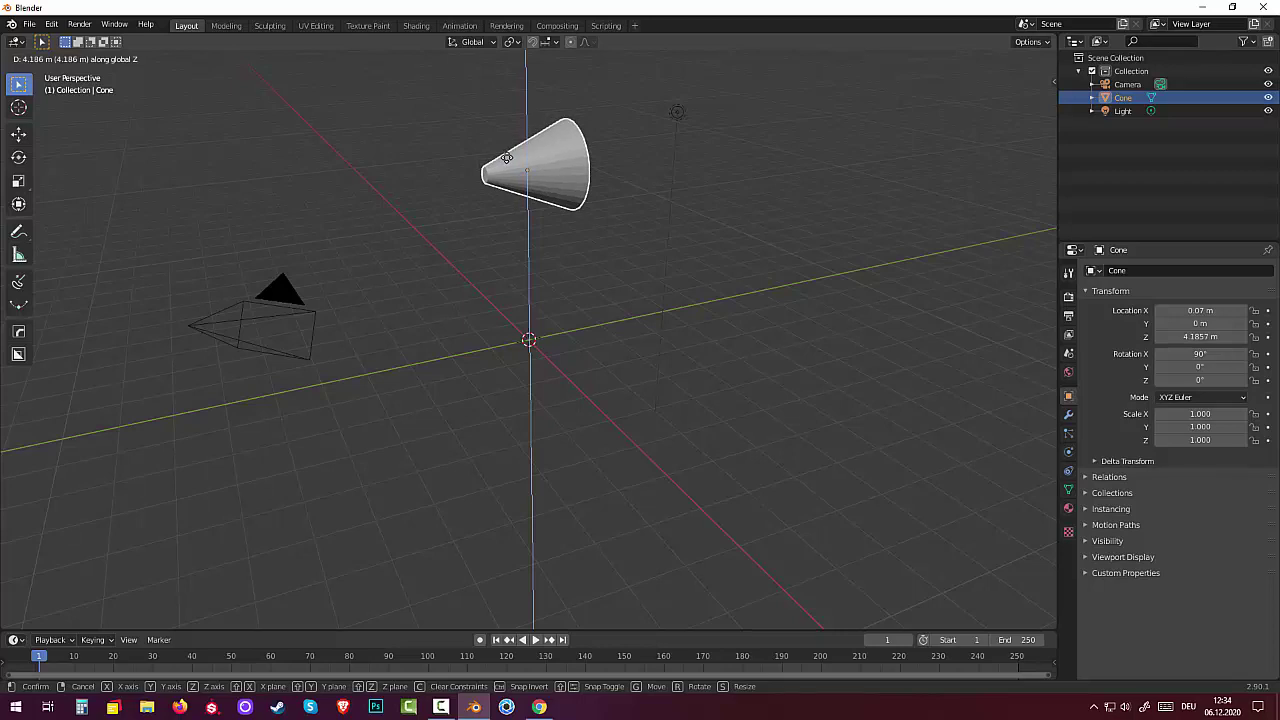
{"action": "left_click", "coordinate": [506, 140]}
{"action": "mouse_move", "coordinate": [506, 140]}
{"action": "middle_mouse_down"}
{"action": "mouse_move", "coordinate": [538, 139]}
{"action": "mouse_move", "coordinate": [620, 180]}
{"action": "mouse_move", "coordinate": [512, 182]}
{"action": "mouse_move", "coordinate": [517, 161]}
{"action": "mouse_move", "coordinate": [412, 155]}
{"action": "mouse_move", "coordinate": [440, 172]}
{"action": "middle_mouse_up"}
{"action": "left_click", "coordinate": [549, 244]}
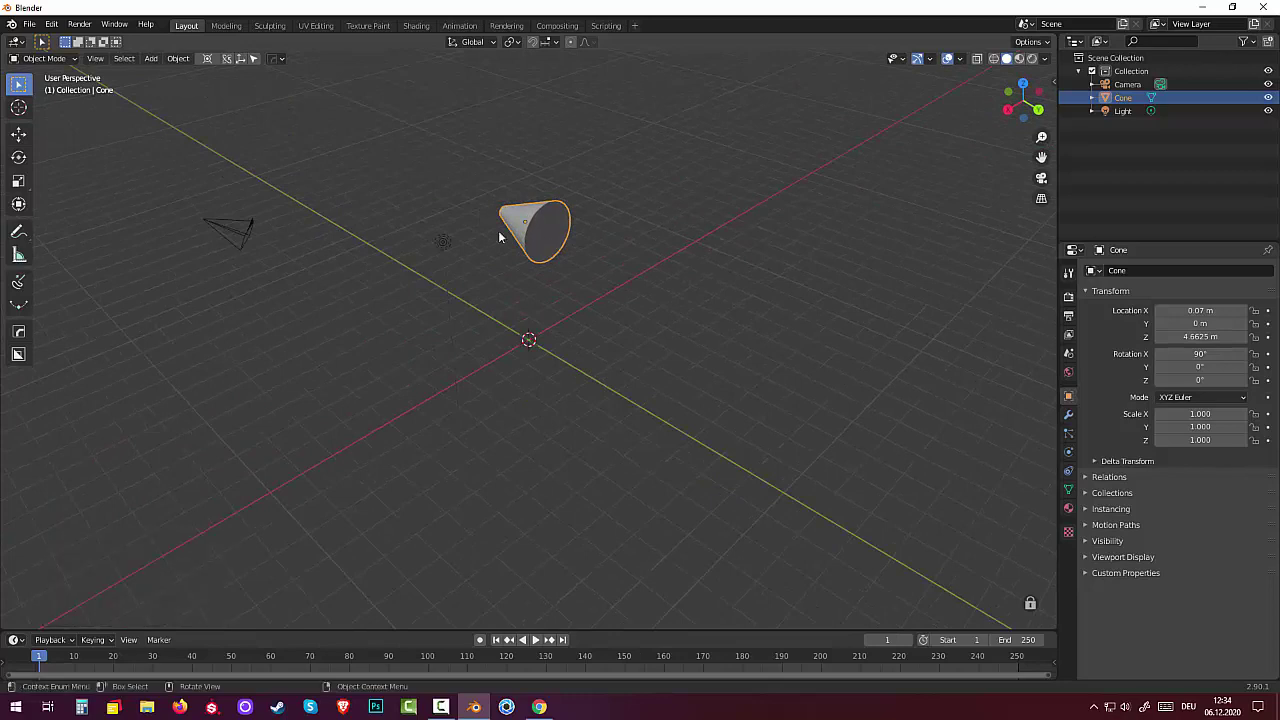
Step: Select the cone, ready to switch it into Edit Mode
{"action": "left_click", "coordinate": [178, 59]}
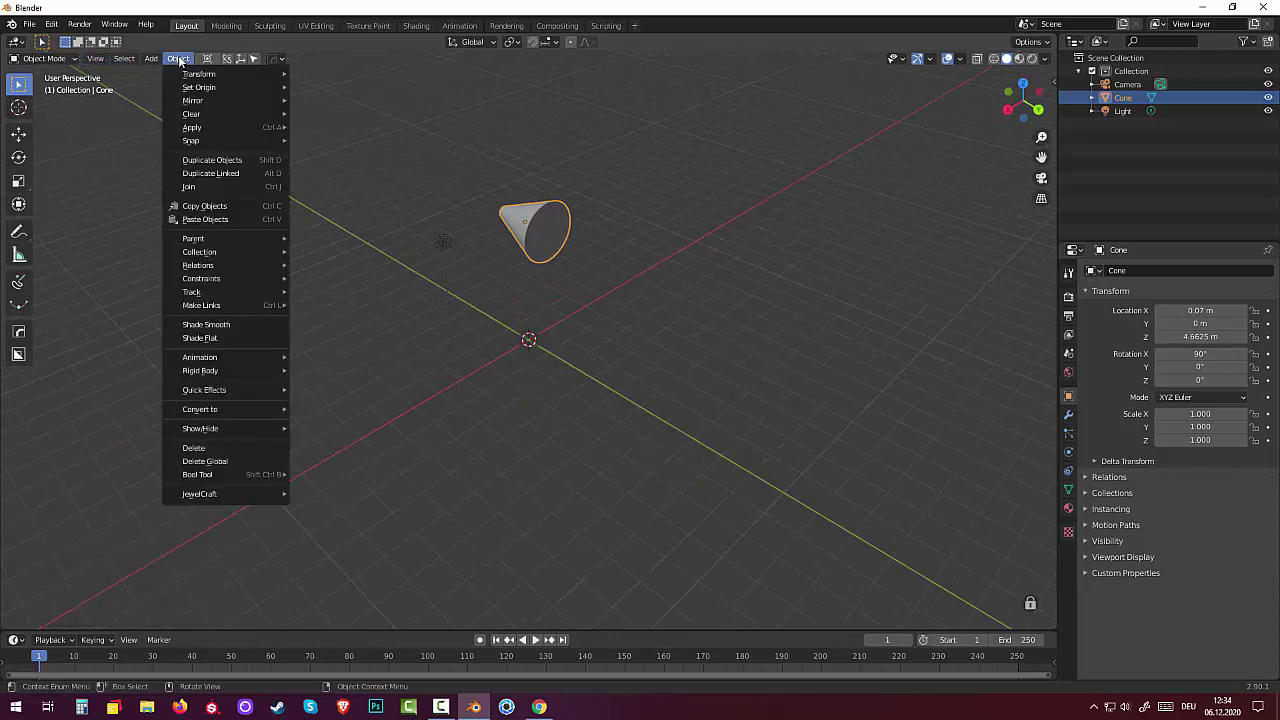
{"action": "mouse_move", "coordinate": [199, 74]}
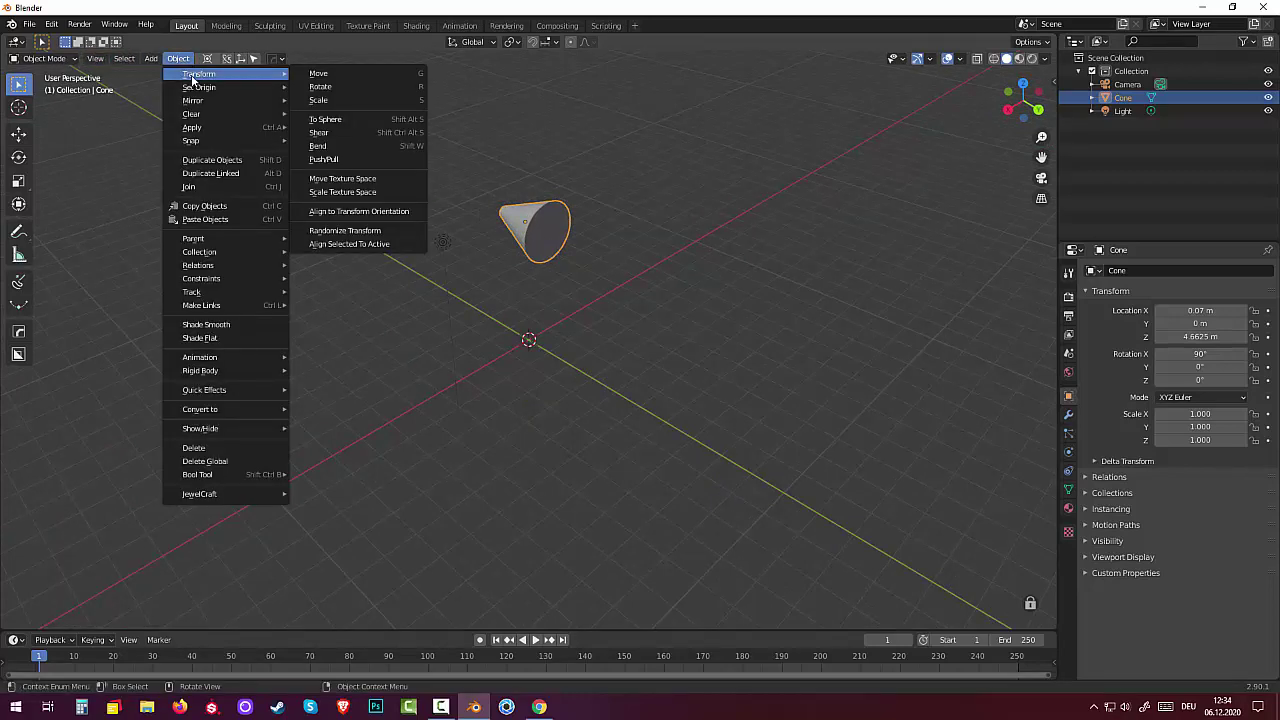
{"action": "left_click", "coordinate": [635, 156]}
{"action": "left_click", "coordinate": [553, 237]}
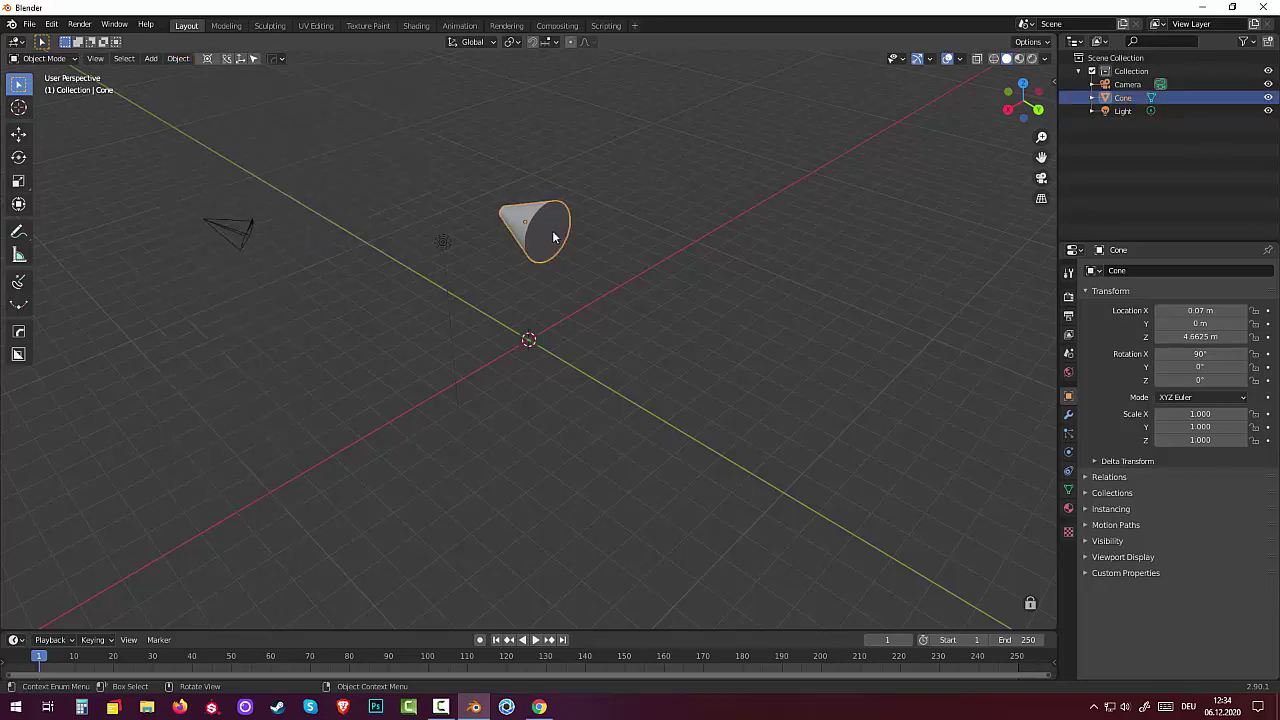
{"action": "left_click", "coordinate": [44, 58]}
Step: Enter Edit Mode and select only the cone's wide base face in Face select mode
{"action": "left_click", "coordinate": [42, 88]}
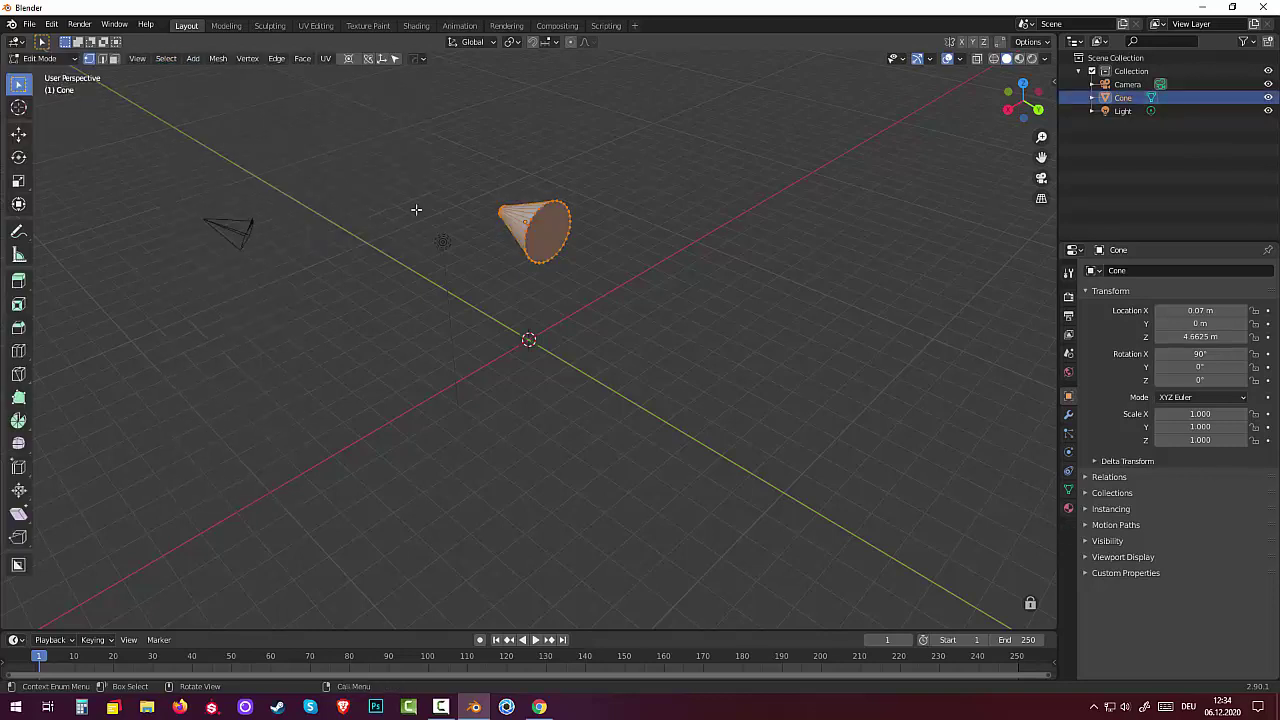
{"action": "left_click", "coordinate": [548, 239]}
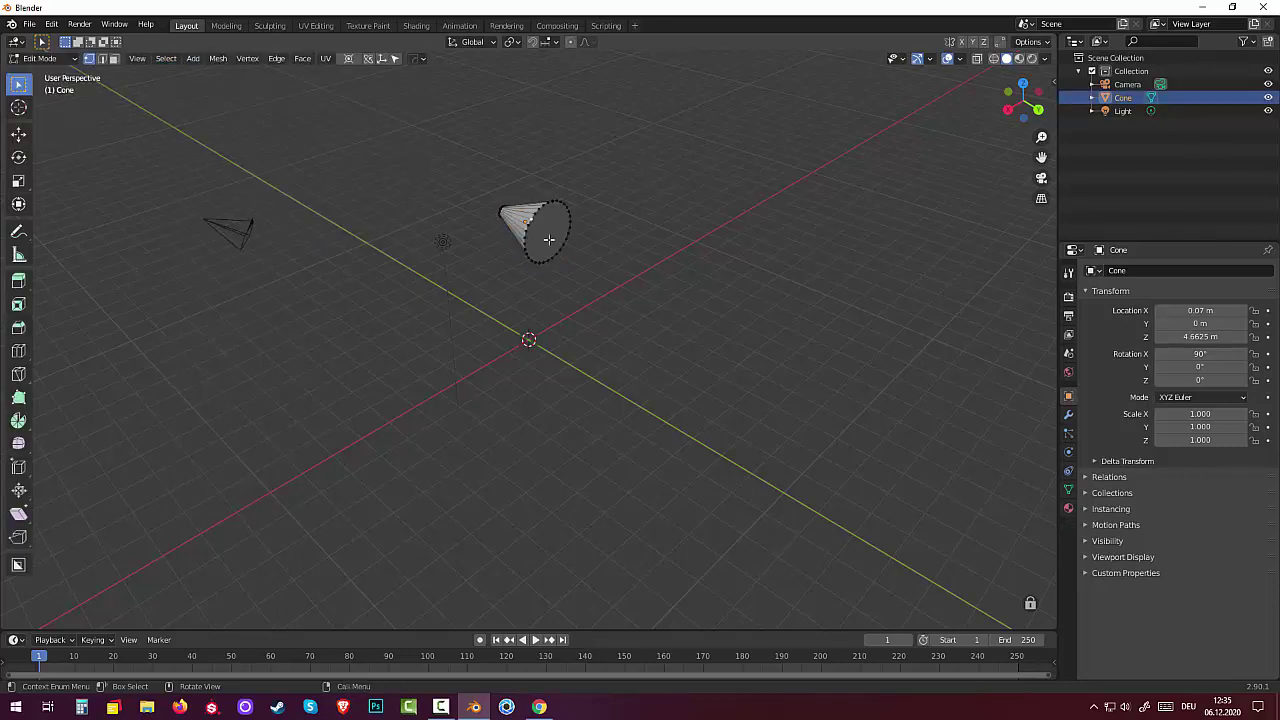
{"action": "left_click", "coordinate": [101, 58]}
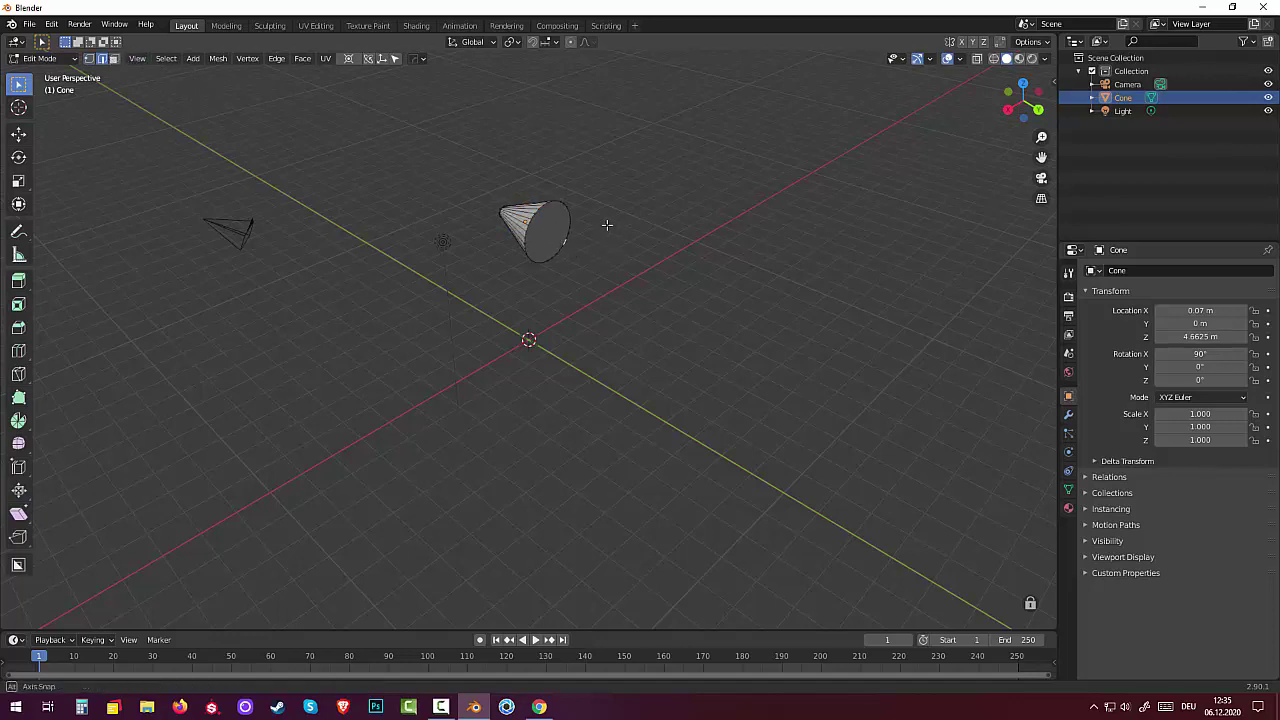
{"action": "middle_click_drag", "start_coordinate": [606, 223], "coordinate": [580, 223]}
{"action": "left_click", "coordinate": [114, 59]}
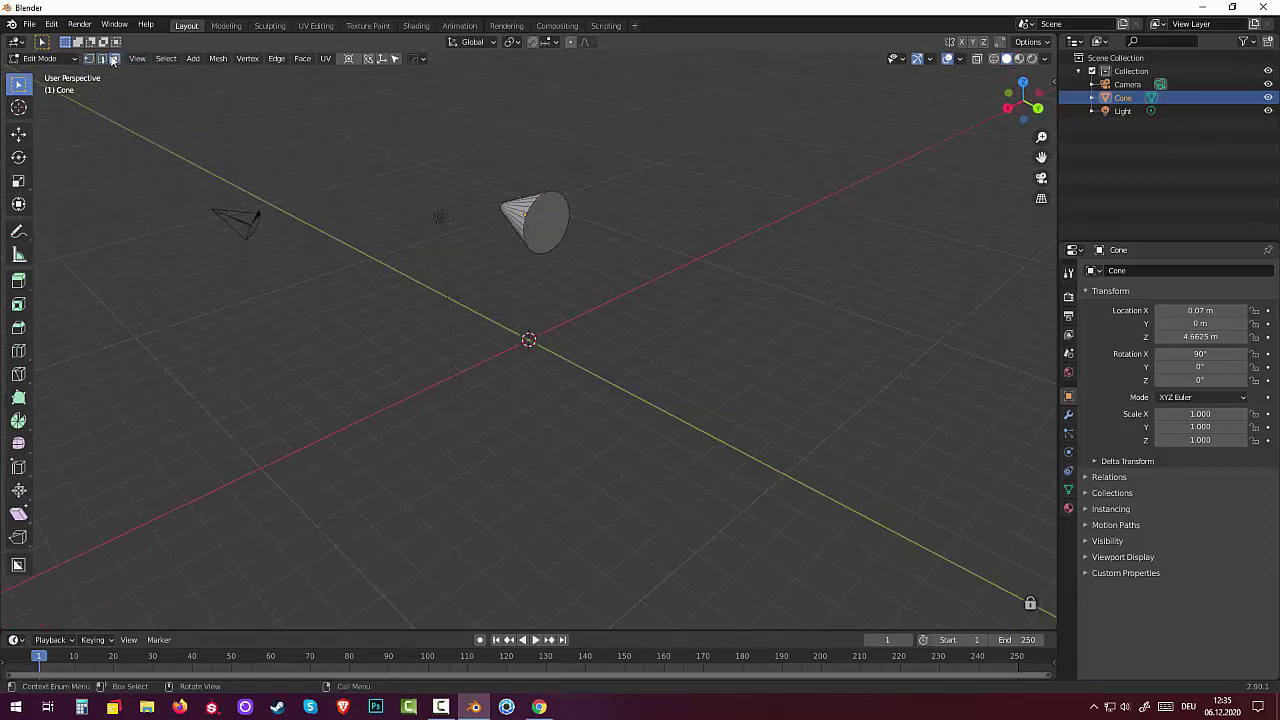
{"action": "left_click", "coordinate": [542, 217]}
{"action": "mouse_move", "coordinate": [542, 217]}
{"action": "middle_mouse_down"}
{"action": "mouse_move", "coordinate": [623, 216]}
{"action": "mouse_move", "coordinate": [612, 215]}
{"action": "middle_mouse_up"}
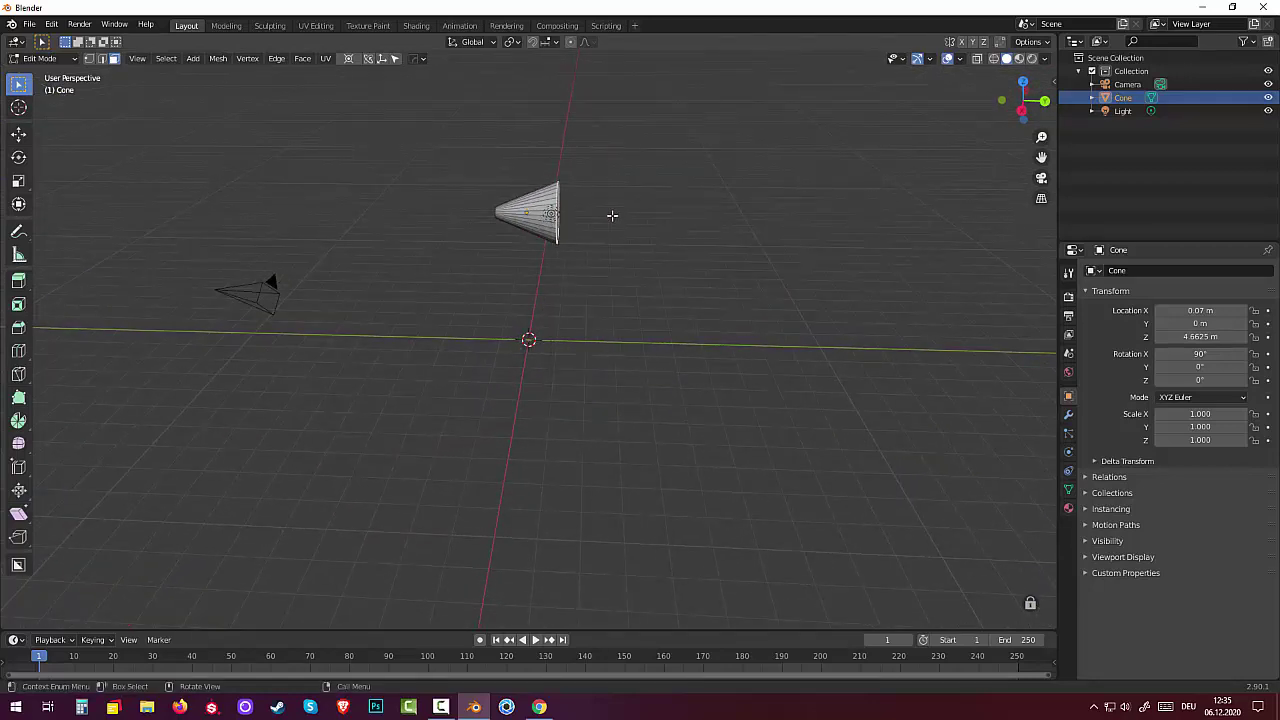
Step: Extrude the base face about 0.36 m outward along its normal
{"action": "key", "text": "e"}
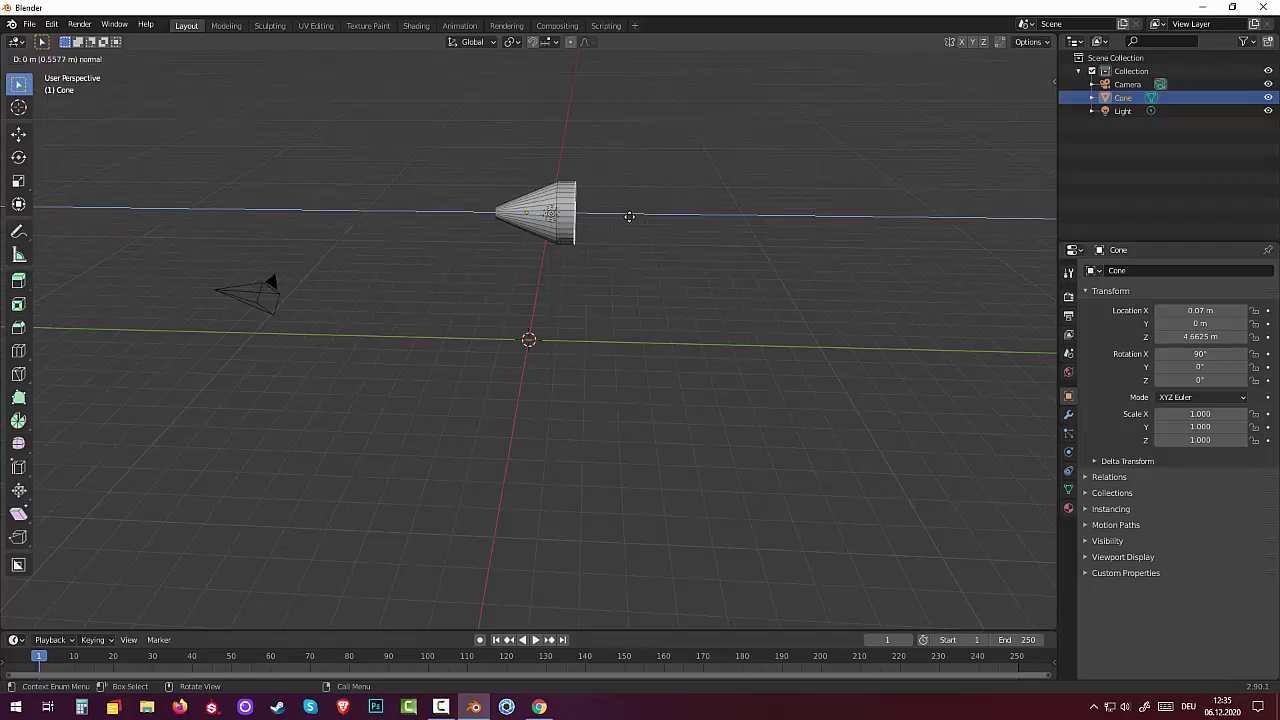
{"action": "left_click", "coordinate": [623, 216]}
{"action": "mouse_move", "coordinate": [620, 214]}
{"action": "middle_mouse_down"}
{"action": "mouse_move", "coordinate": [783, 191]}
{"action": "mouse_move", "coordinate": [751, 186]}
{"action": "mouse_move", "coordinate": [720, 214]}
{"action": "mouse_move", "coordinate": [627, 219]}
{"action": "mouse_move", "coordinate": [600, 229]}
{"action": "mouse_move", "coordinate": [731, 198]}
{"action": "mouse_move", "coordinate": [559, 254]}
{"action": "middle_mouse_up"}
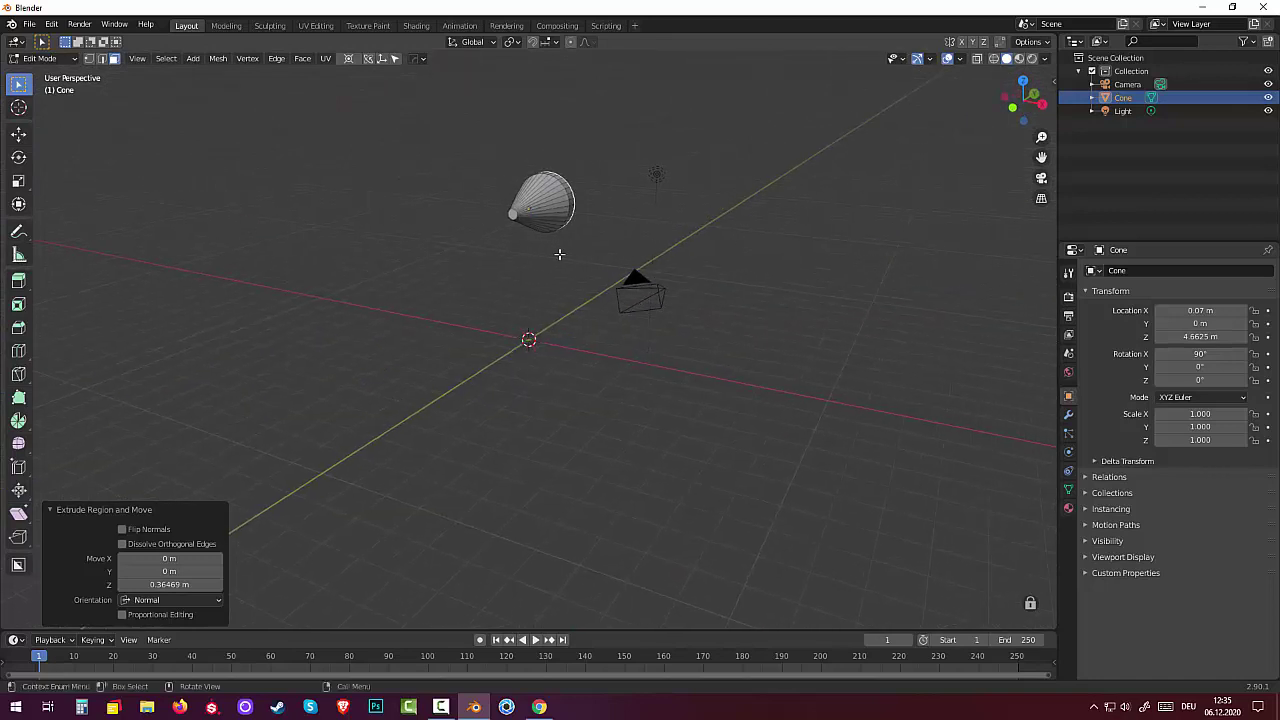
{"action": "middle_click_drag", "start_coordinate": [551, 220], "coordinate": [566, 187]}
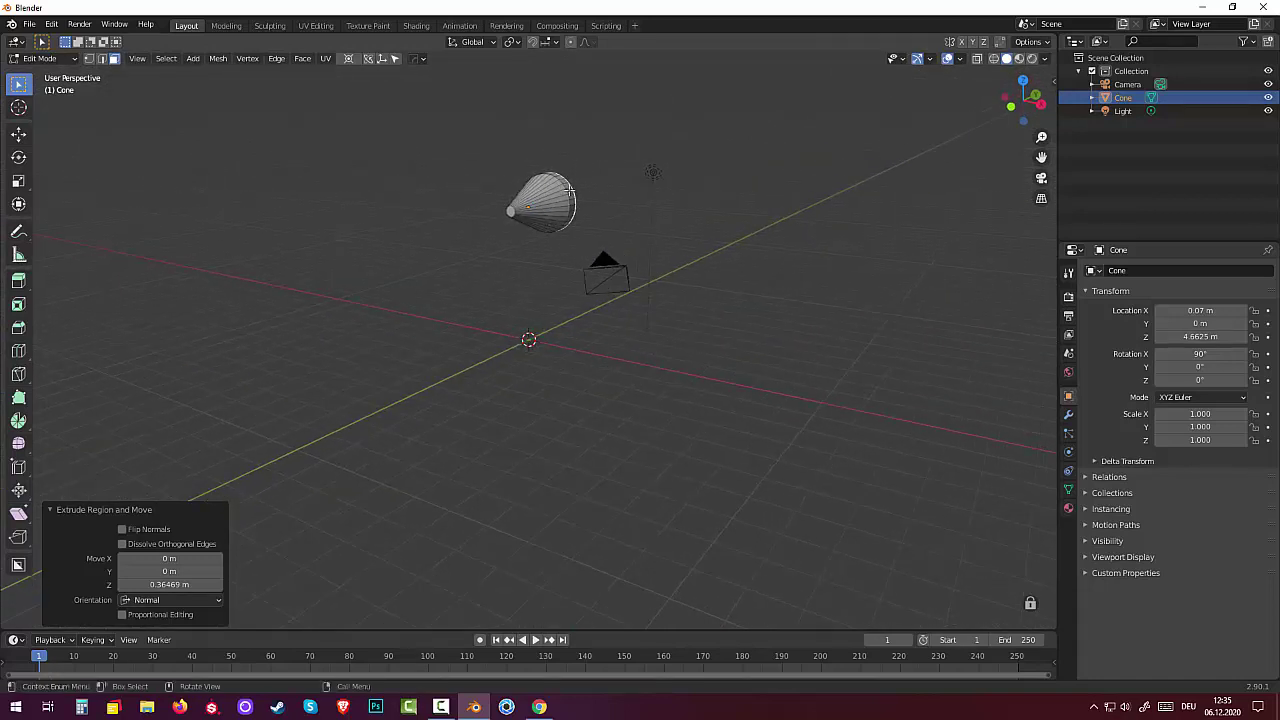
{"action": "left_click", "coordinate": [569, 190]}
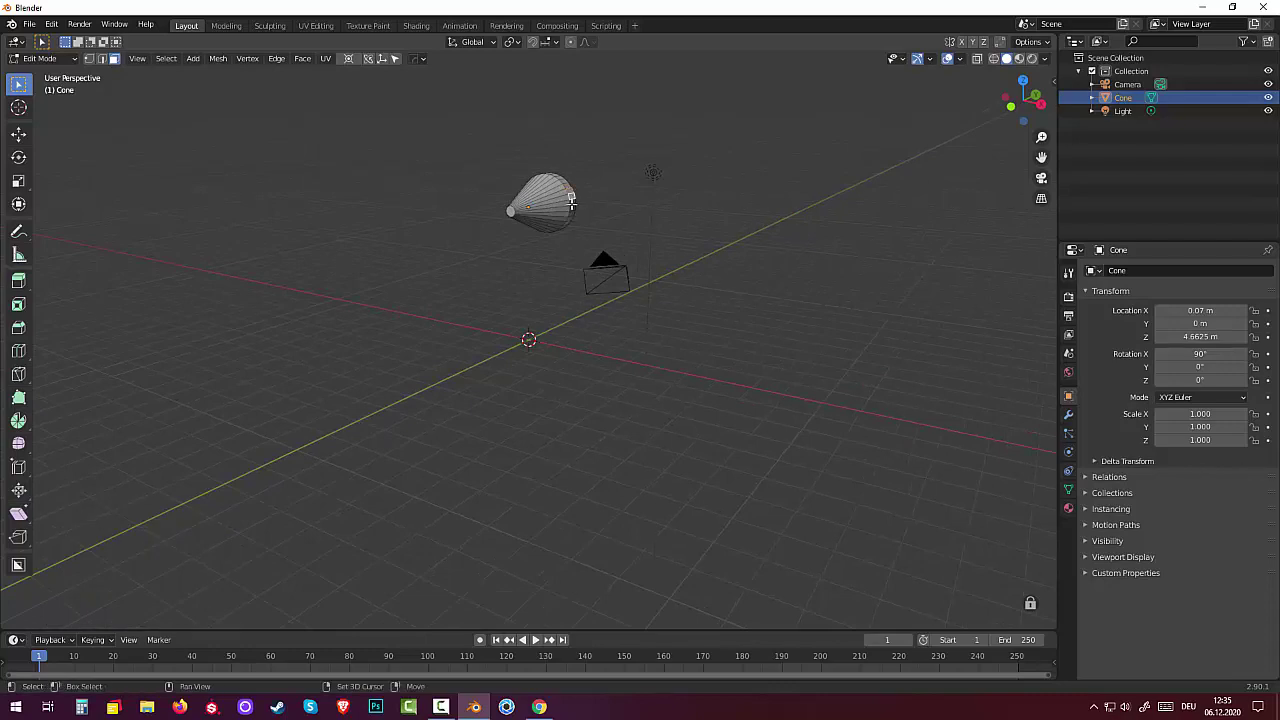
Step: Check the extruded cone from around, deselect its faces and switch back to Object Mode
{"action": "mouse_move", "coordinate": [572, 210]}
{"action": "middle_mouse_down"}
{"action": "mouse_move", "coordinate": [792, 341]}
{"action": "mouse_move", "coordinate": [946, 266]}
{"action": "mouse_move", "coordinate": [934, 234]}
{"action": "mouse_move", "coordinate": [691, 246]}
{"action": "mouse_move", "coordinate": [611, 232]}
{"action": "mouse_move", "coordinate": [625, 232]}
{"action": "middle_mouse_up"}
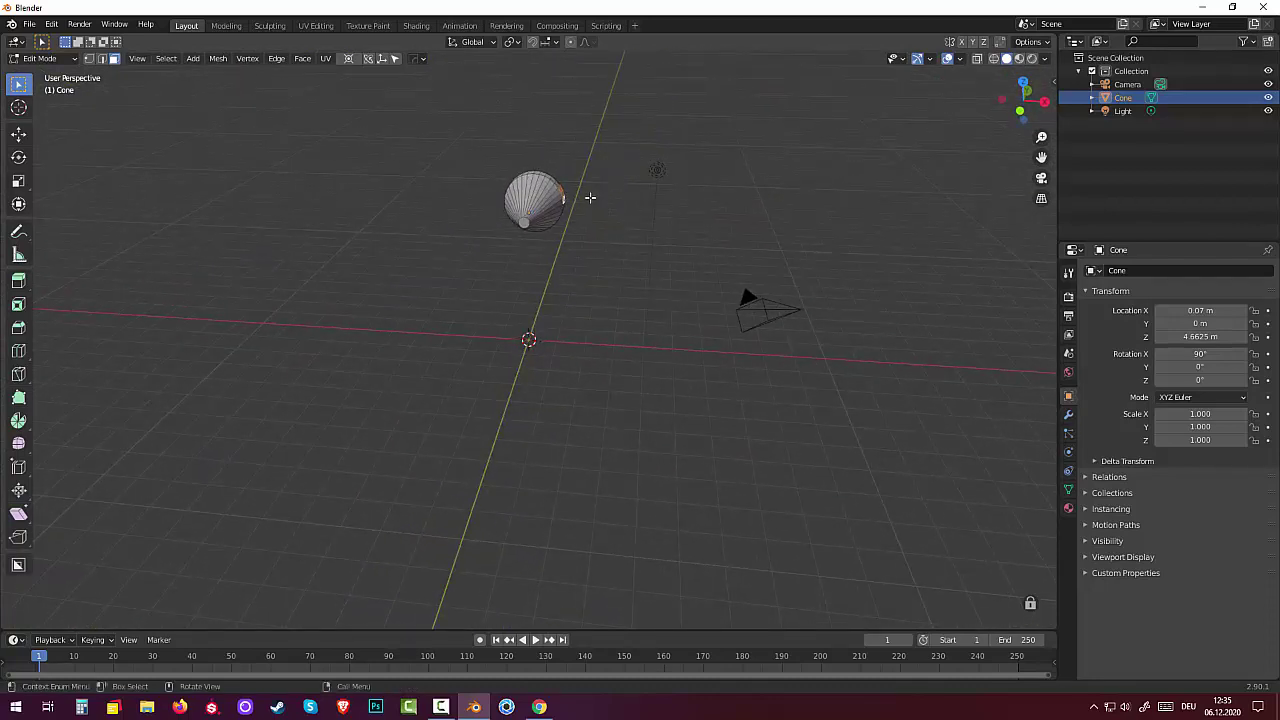
{"action": "mouse_move", "coordinate": [588, 194]}
{"action": "middle_mouse_down"}
{"action": "mouse_move", "coordinate": [371, 191]}
{"action": "mouse_move", "coordinate": [497, 209]}
{"action": "mouse_move", "coordinate": [500, 271]}
{"action": "mouse_move", "coordinate": [550, 244]}
{"action": "mouse_move", "coordinate": [619, 255]}
{"action": "middle_mouse_up"}
{"action": "left_click", "coordinate": [675, 416]}
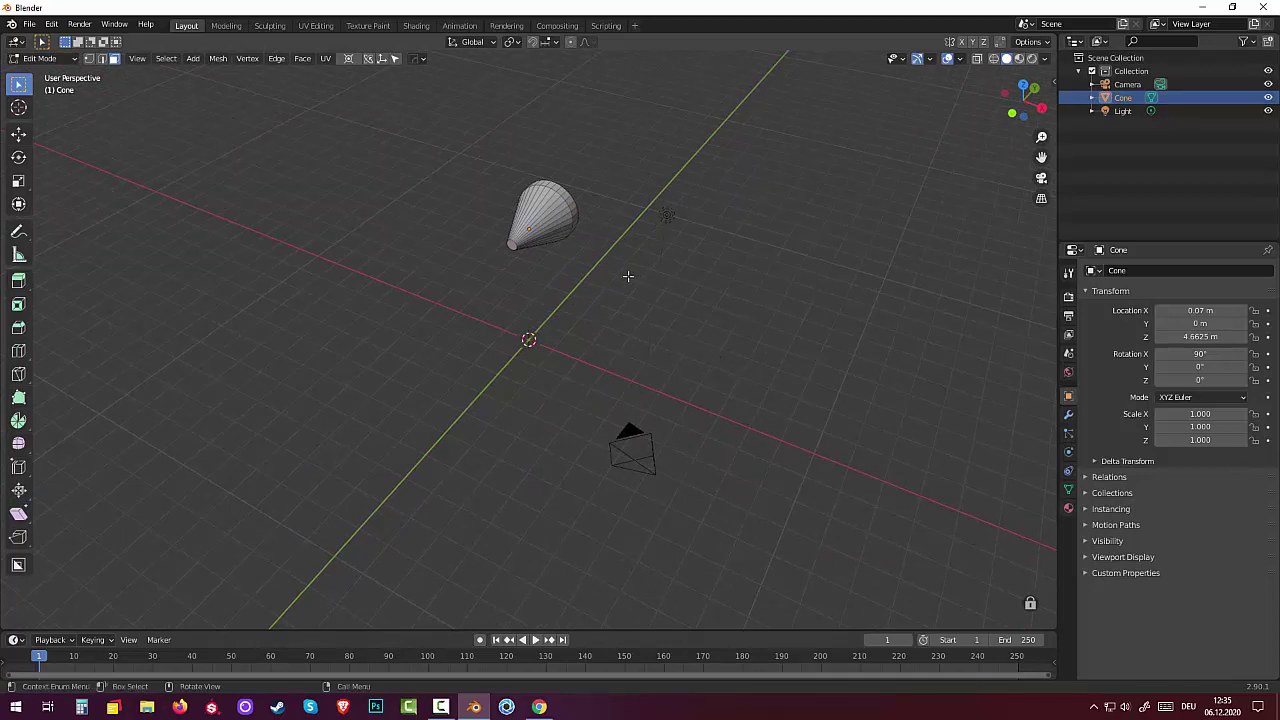
{"action": "key", "text": "shift+a"}
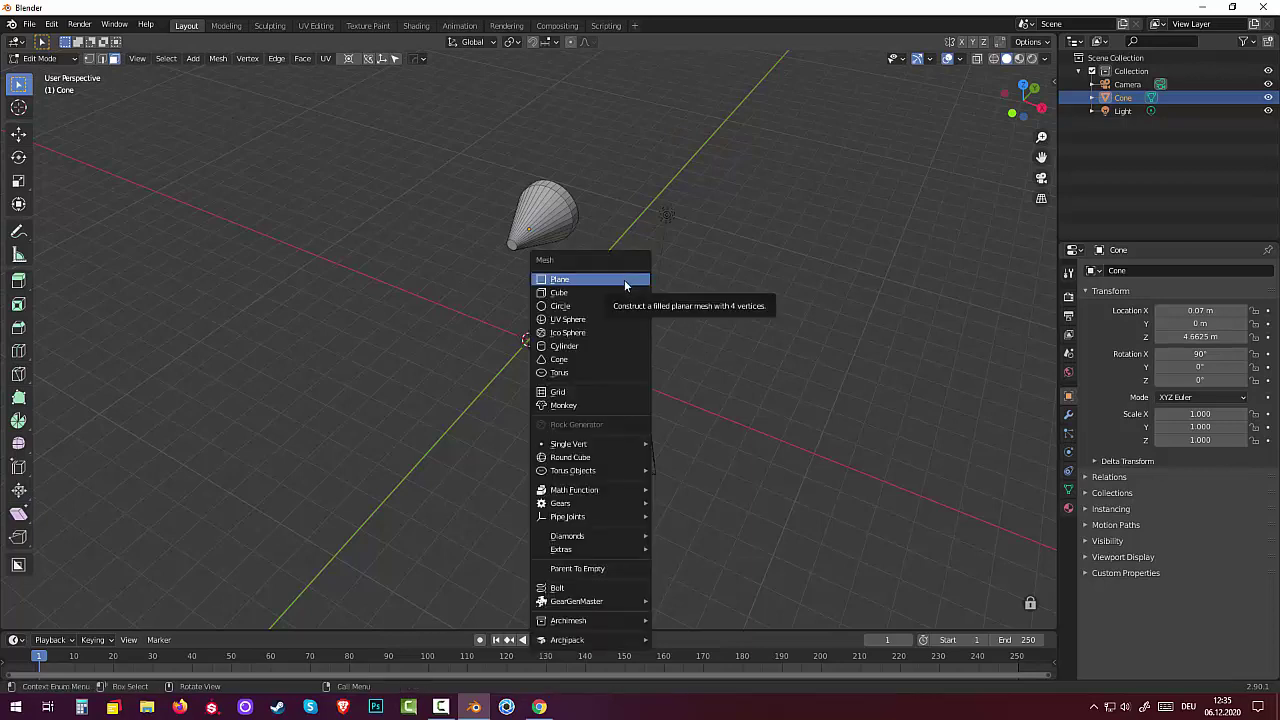
{"action": "left_click", "coordinate": [40, 58]}
{"action": "left_click", "coordinate": [42, 76]}
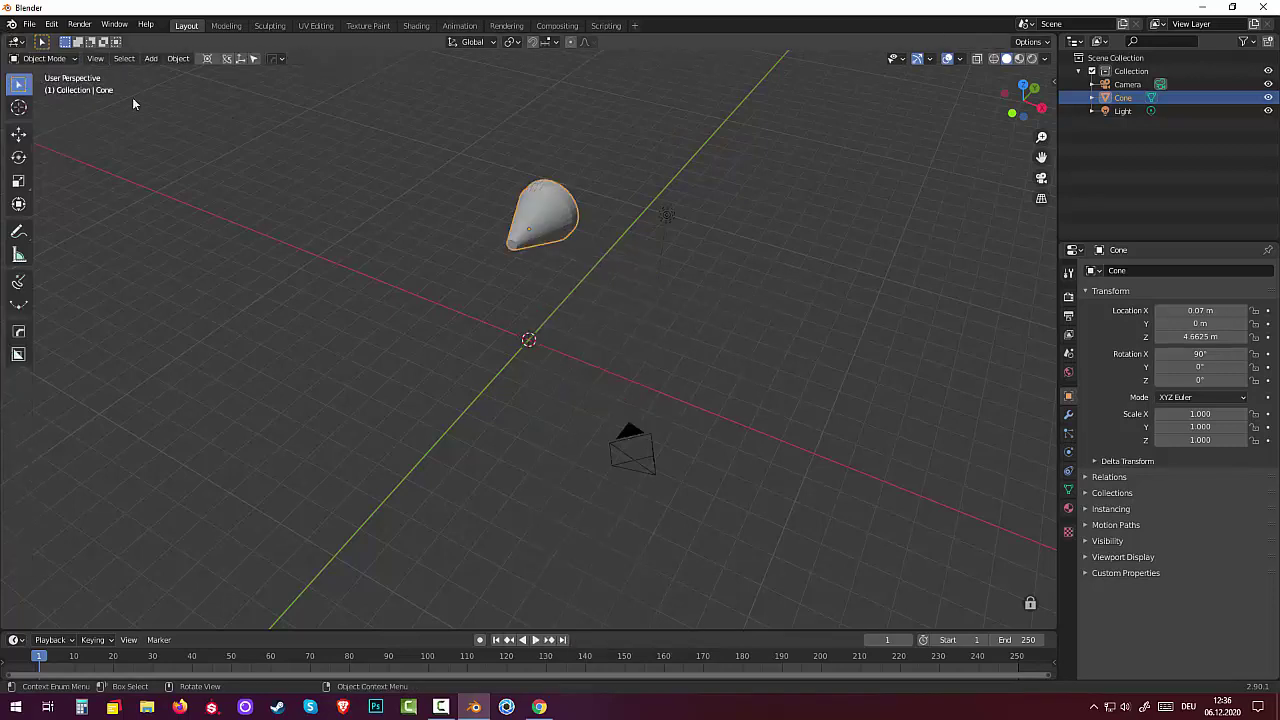
Step: Apply smooth shading to the cone head
{"action": "left_click", "coordinate": [610, 240]}
{"action": "right_click", "coordinate": [612, 190]}
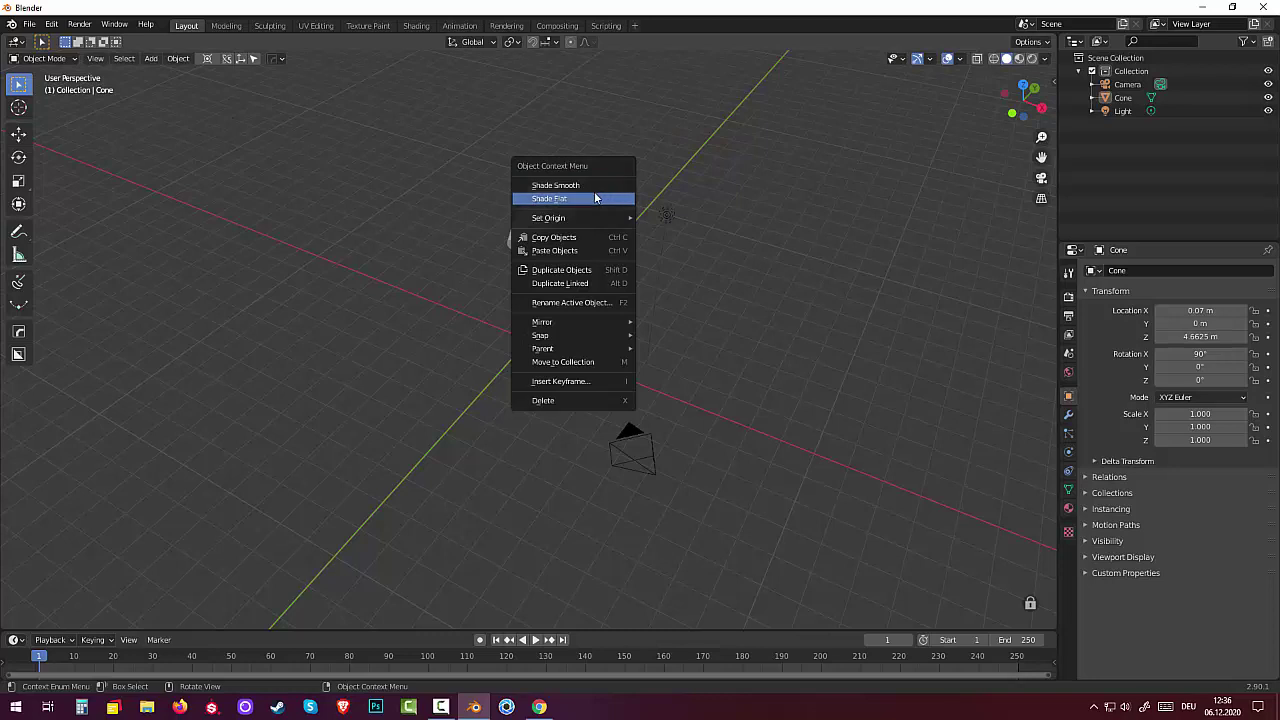
{"action": "key", "text": "Up"}
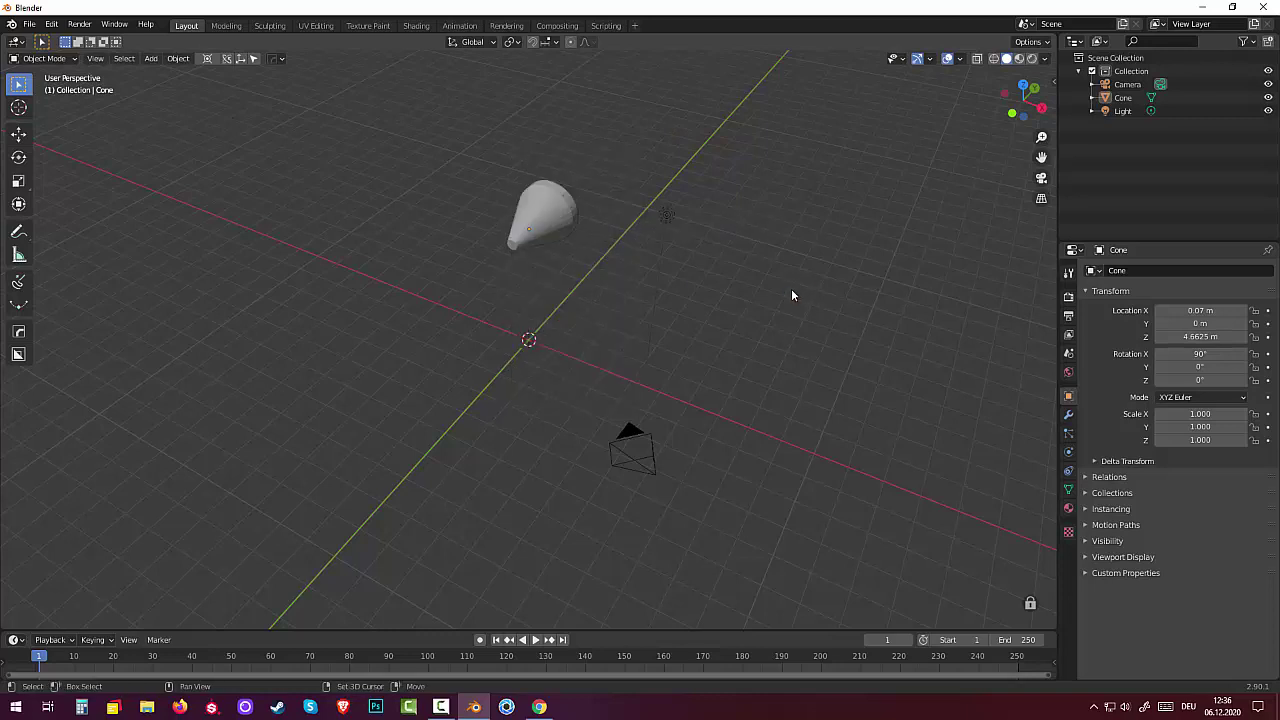
Step: Add a cylinder with radius 0.78 m, depth 0.26 m, rotated 90° on X
{"action": "key", "text": "shift+a"}
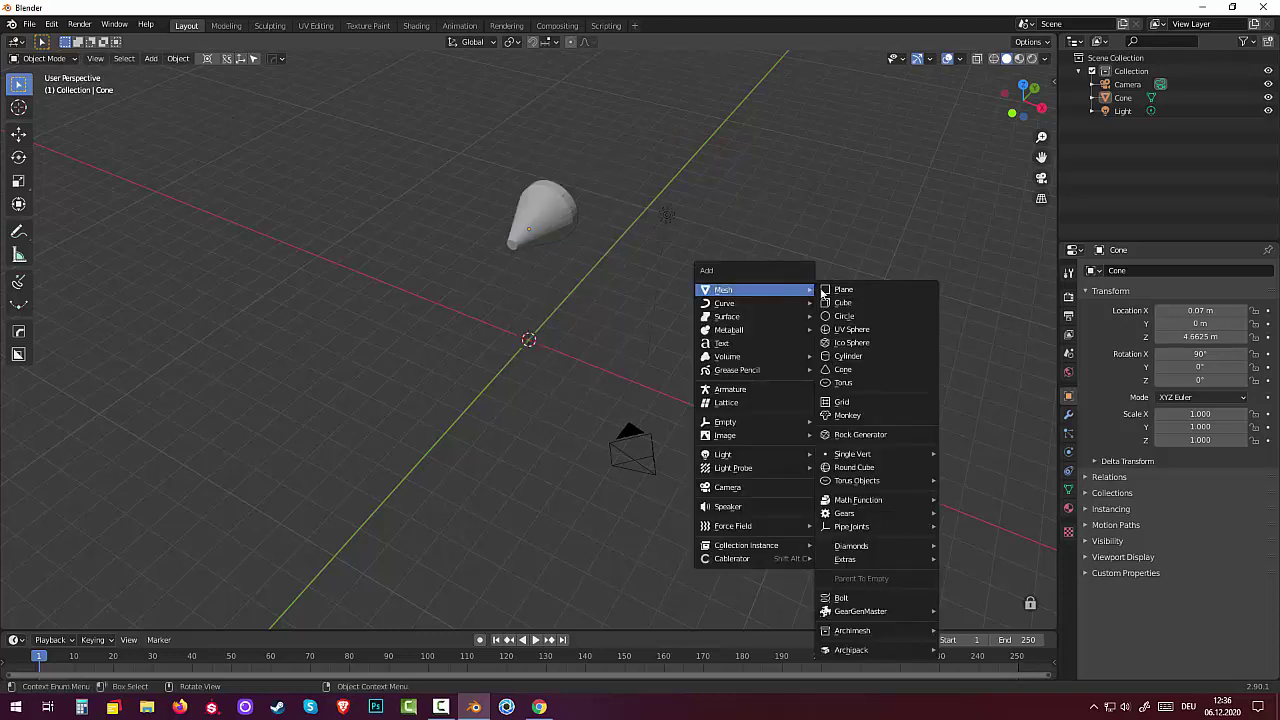
{"action": "left_click", "coordinate": [850, 356]}
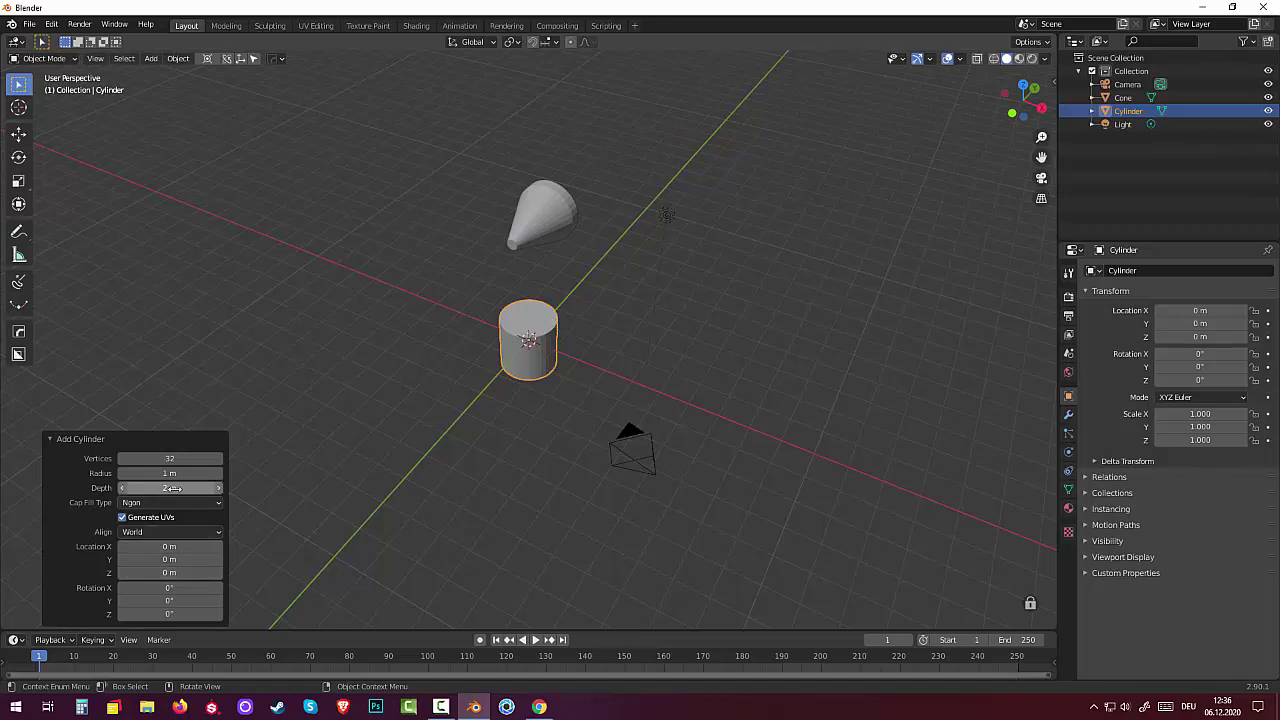
{"action": "mouse_move", "coordinate": [172, 488]}
{"action": "left_mouse_down"}
{"action": "mouse_move", "coordinate": [110, 488]}
{"action": "mouse_move", "coordinate": [166, 473]}
{"action": "mouse_move", "coordinate": [150, 473]}
{"action": "left_mouse_up"}
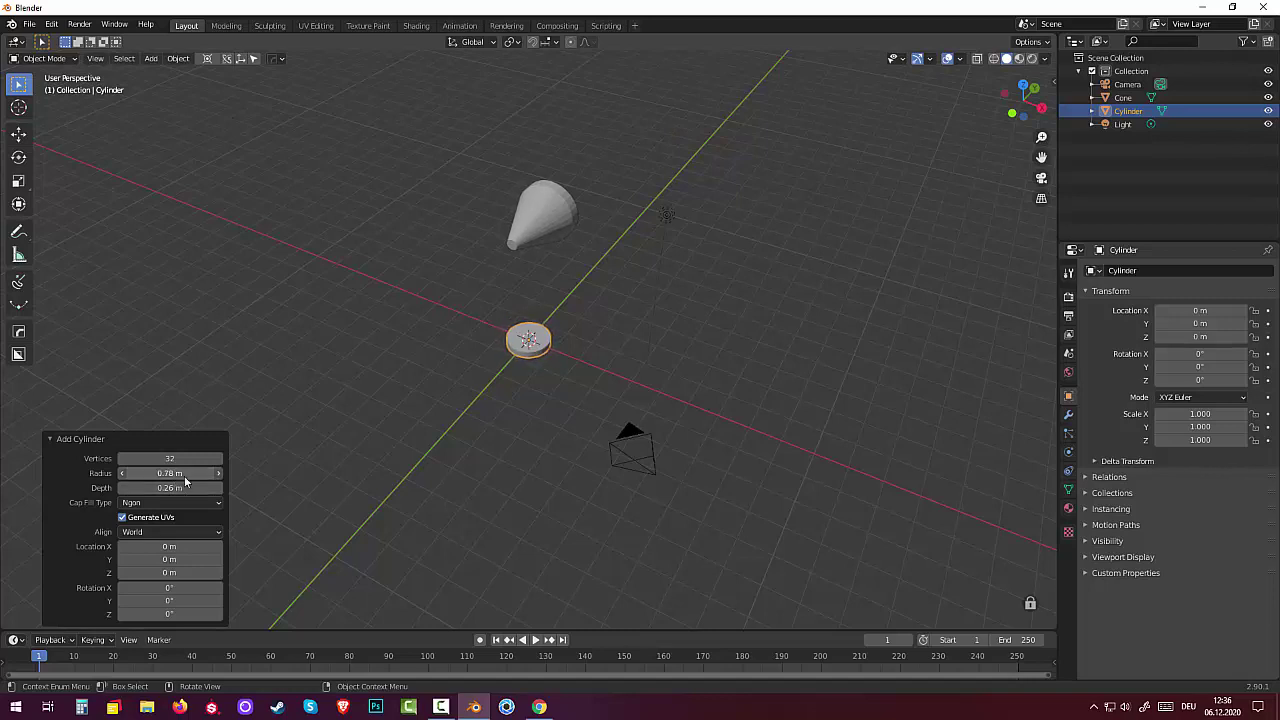
{"action": "left_click", "coordinate": [175, 588]}
{"action": "type", "text": "90"}
{"action": "key", "text": "Return"}
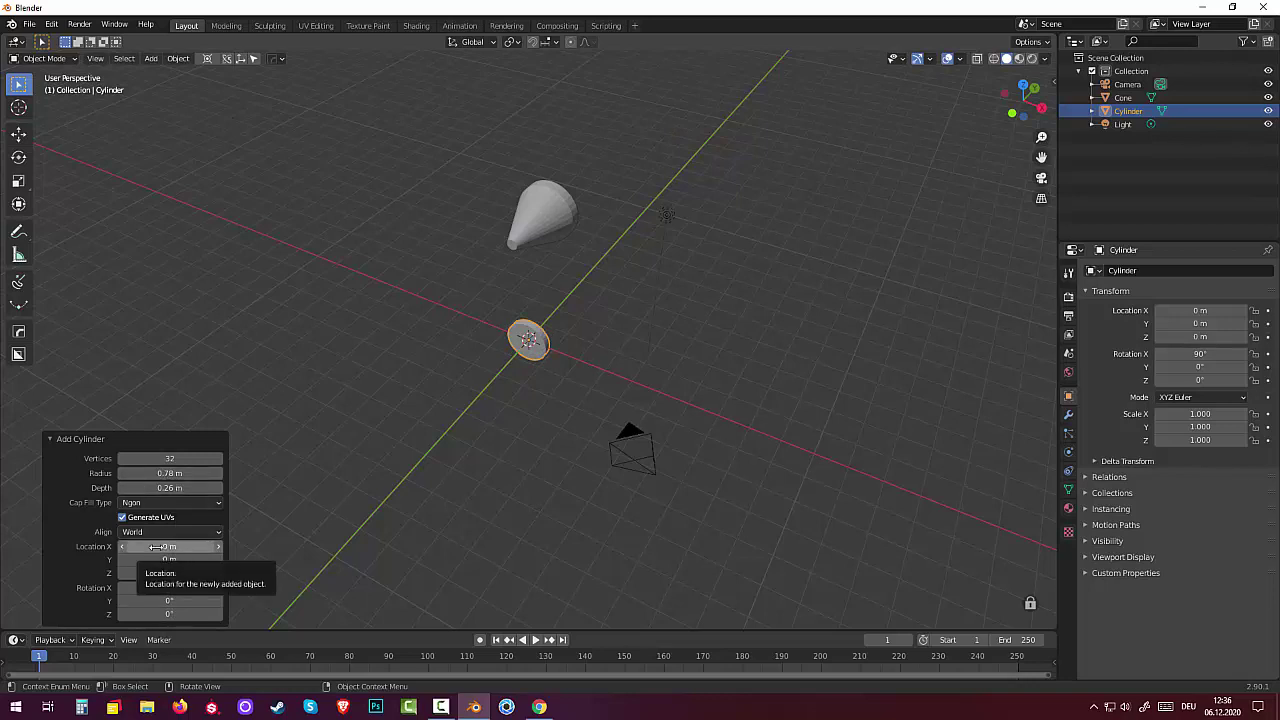
Step: Position the ear disc at X 1.81 m, Z 5.56 m beside the cone head
{"action": "left_click_drag", "start_coordinate": [160, 572], "coordinate": [254, 572]}
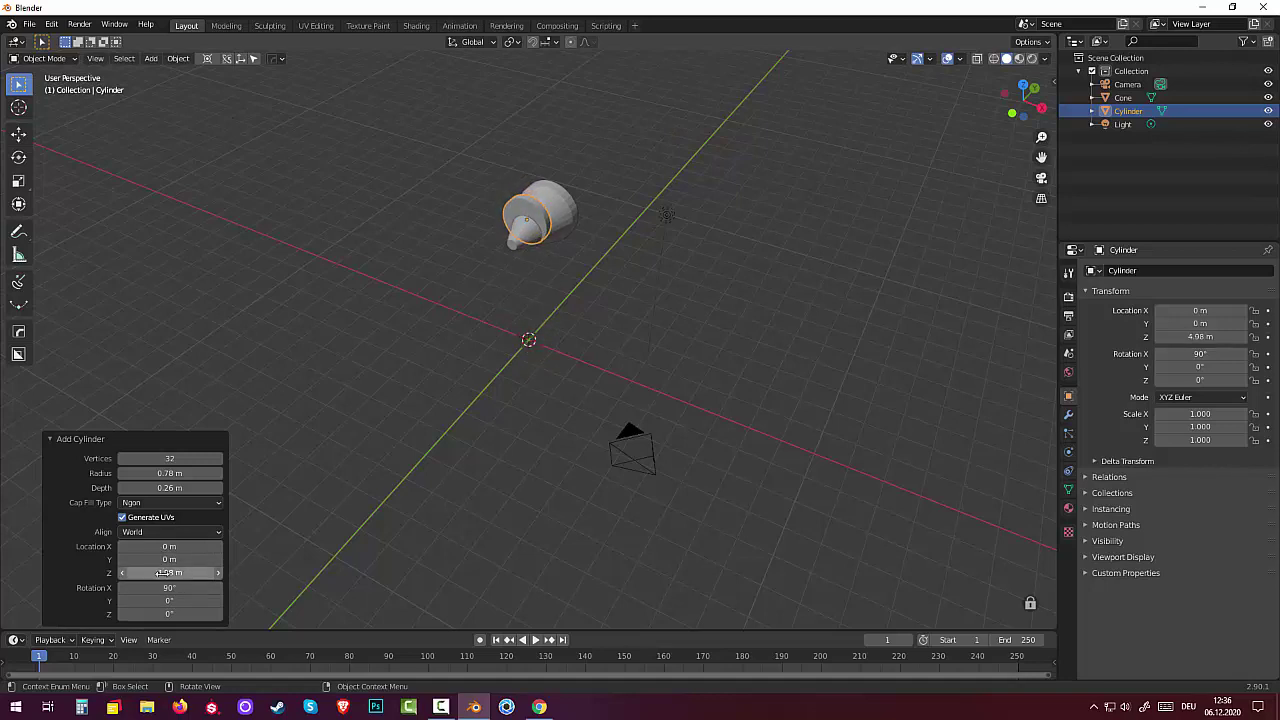
{"action": "key", "text": "KP_3"}
{"action": "key", "text": "KP_1"}
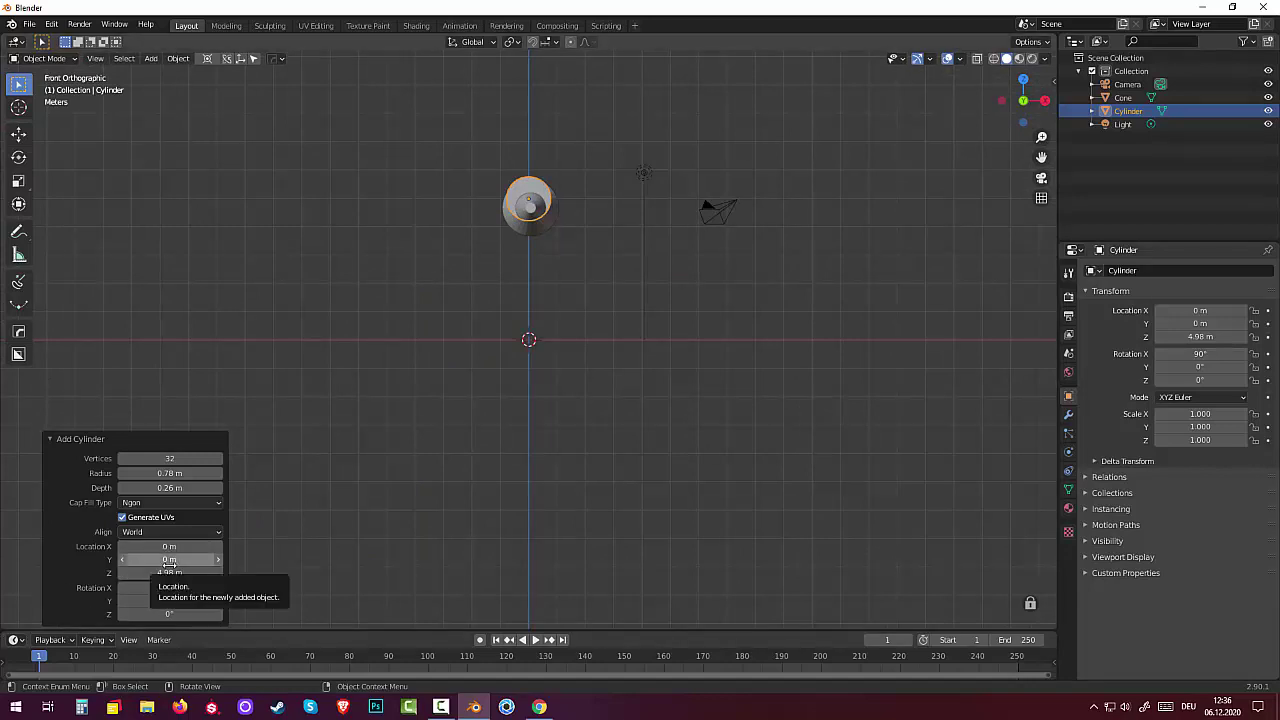
{"action": "left_click_drag", "start_coordinate": [170, 546], "coordinate": [199, 546]}
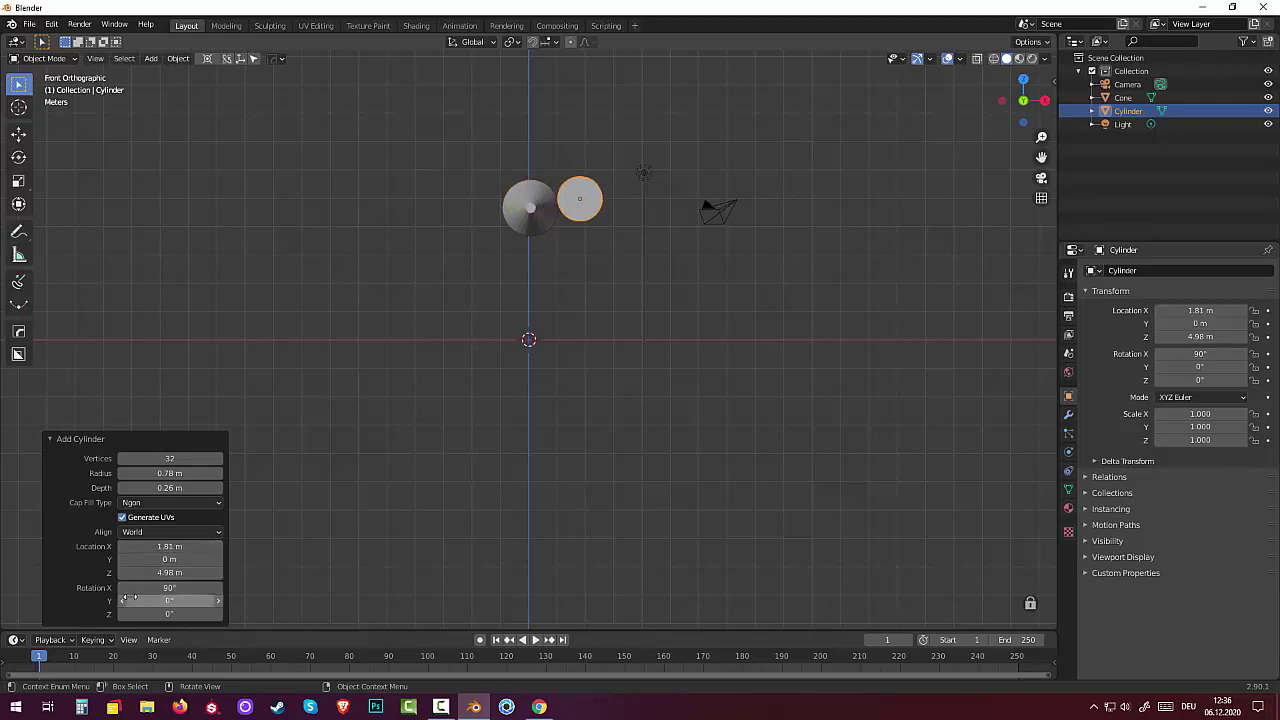
{"action": "left_click_drag", "start_coordinate": [170, 572], "coordinate": [183, 572]}
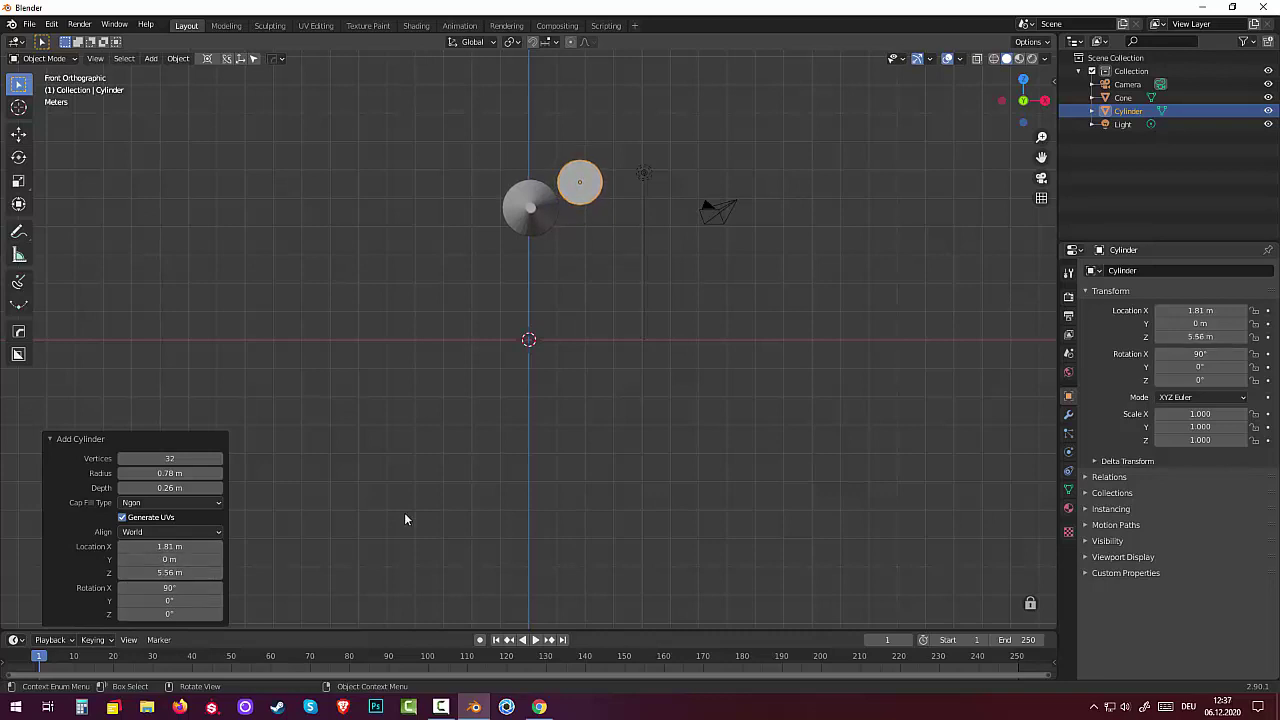
{"action": "left_click", "coordinate": [448, 435]}
{"action": "mouse_move", "coordinate": [597, 420]}
{"action": "middle_mouse_down"}
{"action": "mouse_move", "coordinate": [604, 329]}
{"action": "mouse_move", "coordinate": [445, 399]}
{"action": "mouse_move", "coordinate": [418, 386]}
{"action": "mouse_move", "coordinate": [476, 340]}
{"action": "middle_mouse_up"}
{"action": "left_click", "coordinate": [485, 337]}
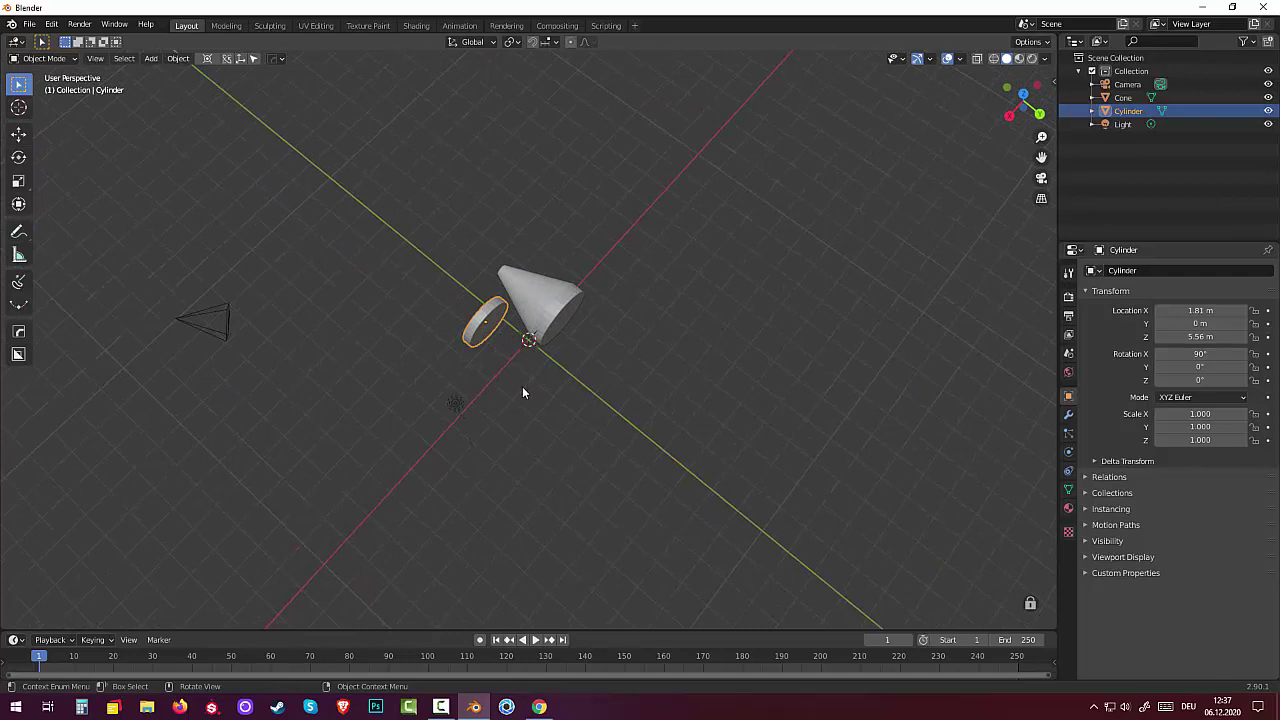
Step: In top view, move the ear disc along Y to line it up with the head
{"action": "key", "text": "KP_7"}
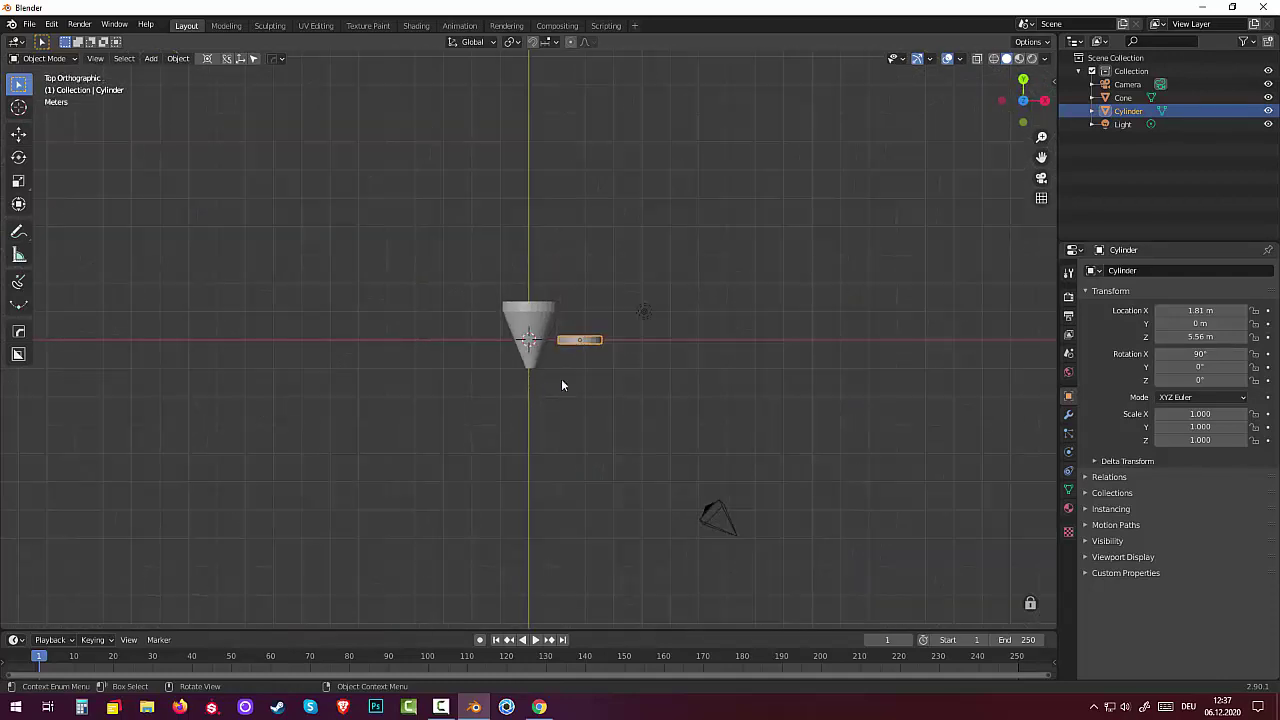
{"action": "key", "text": "g"}
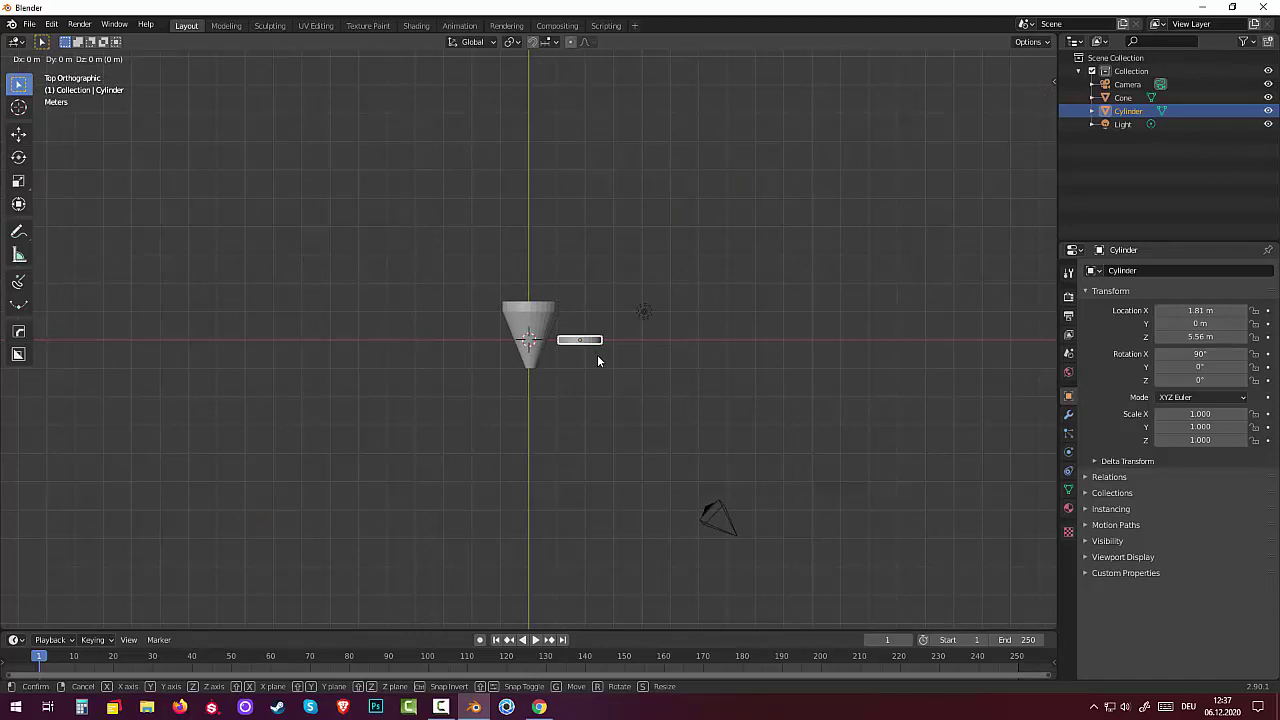
{"action": "key", "text": "y"}
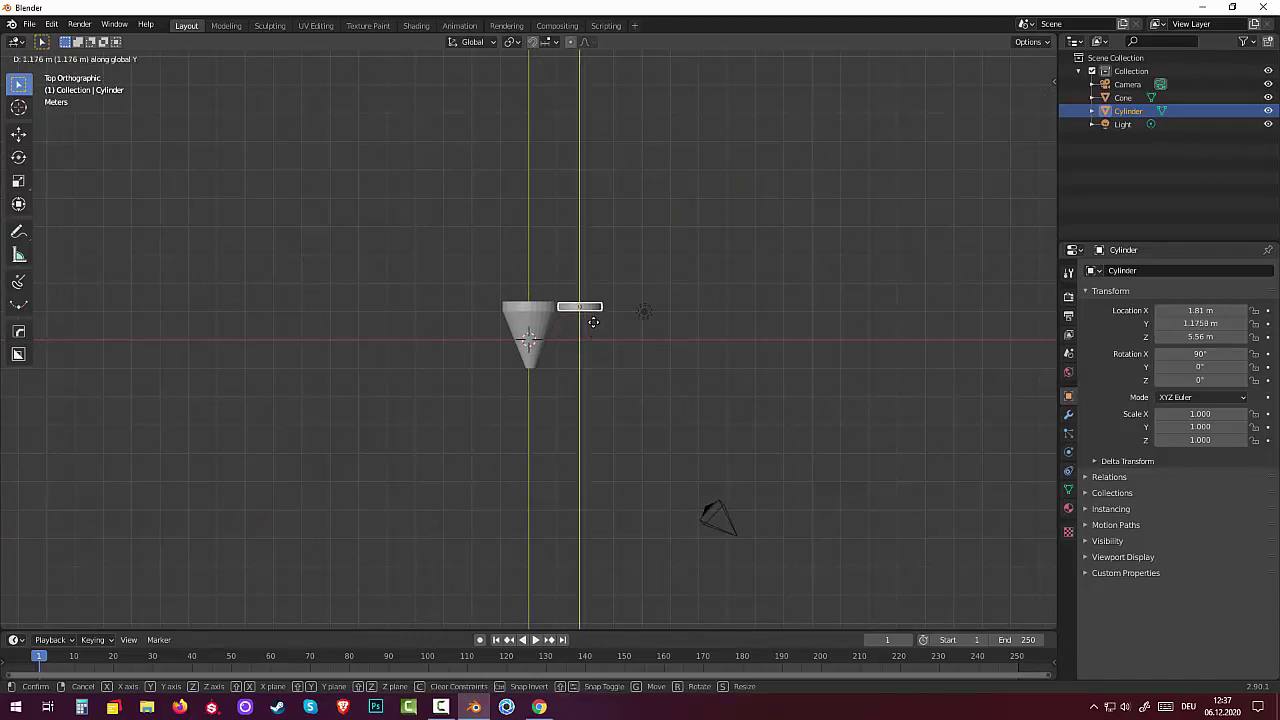
{"action": "left_click", "coordinate": [593, 322]}
{"action": "left_click", "coordinate": [614, 398]}
{"action": "mouse_move", "coordinate": [636, 390]}
{"action": "middle_mouse_down"}
{"action": "mouse_move", "coordinate": [548, 235]}
{"action": "mouse_move", "coordinate": [420, 229]}
{"action": "mouse_move", "coordinate": [390, 262]}
{"action": "mouse_move", "coordinate": [463, 234]}
{"action": "mouse_move", "coordinate": [534, 182]}
{"action": "mouse_move", "coordinate": [729, 213]}
{"action": "mouse_move", "coordinate": [694, 209]}
{"action": "mouse_move", "coordinate": [626, 166]}
{"action": "mouse_move", "coordinate": [694, 180]}
{"action": "mouse_move", "coordinate": [729, 224]}
{"action": "mouse_move", "coordinate": [654, 258]}
{"action": "mouse_move", "coordinate": [368, 224]}
{"action": "mouse_move", "coordinate": [308, 264]}
{"action": "mouse_move", "coordinate": [306, 229]}
{"action": "mouse_move", "coordinate": [320, 222]}
{"action": "middle_mouse_up"}
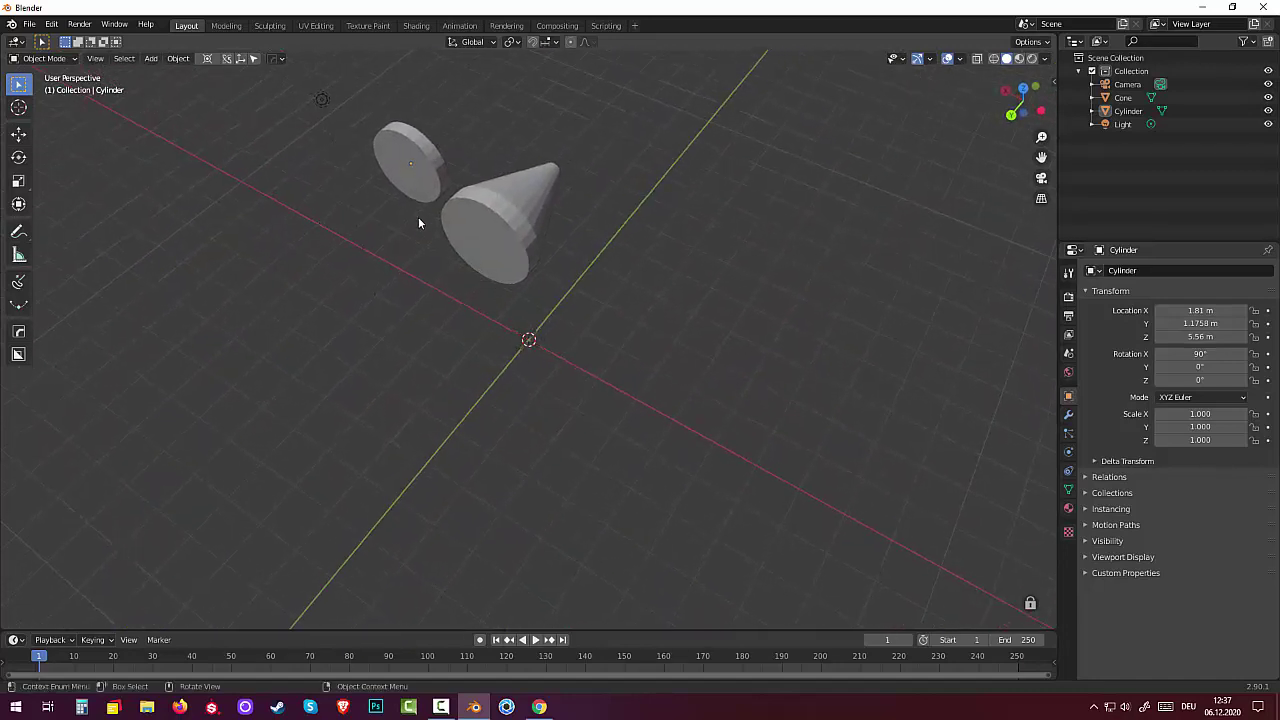
{"action": "mouse_move", "coordinate": [438, 197]}
{"action": "middle_mouse_down"}
{"action": "mouse_move", "coordinate": [479, 192]}
{"action": "mouse_move", "coordinate": [505, 238]}
{"action": "mouse_move", "coordinate": [483, 217]}
{"action": "mouse_move", "coordinate": [500, 263]}
{"action": "mouse_move", "coordinate": [509, 206]}
{"action": "mouse_move", "coordinate": [631, 197]}
{"action": "mouse_move", "coordinate": [794, 223]}
{"action": "mouse_move", "coordinate": [803, 180]}
{"action": "mouse_move", "coordinate": [814, 191]}
{"action": "middle_mouse_up"}
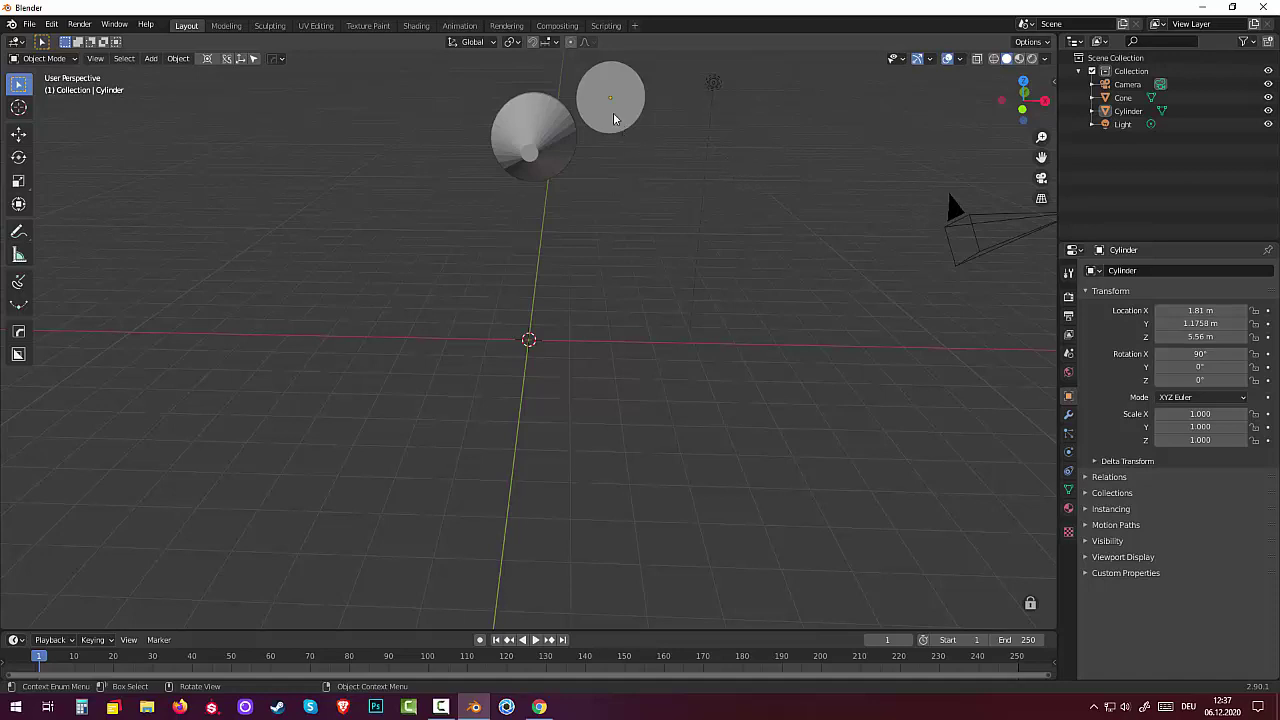
Step: From the front view, move the ear against the head to X 1.5487 m, Z 5.5927 m
{"action": "left_click", "coordinate": [615, 116]}
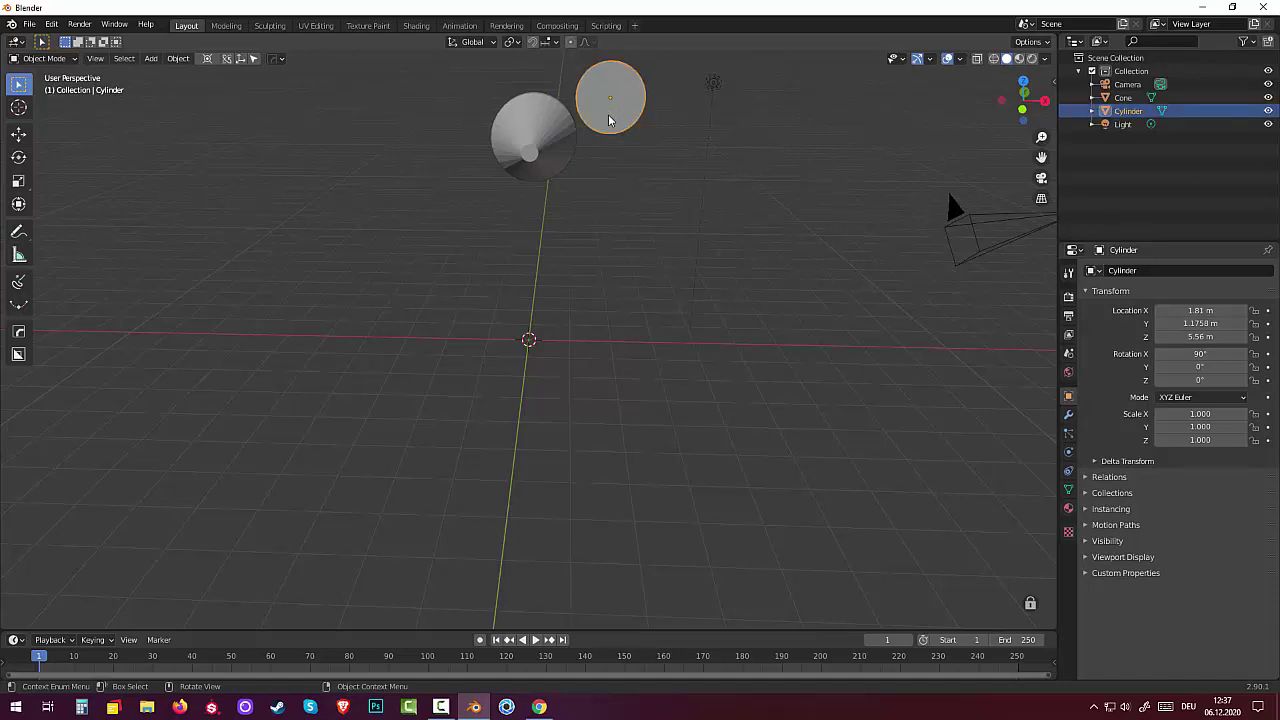
{"action": "key", "text": "KP_1"}
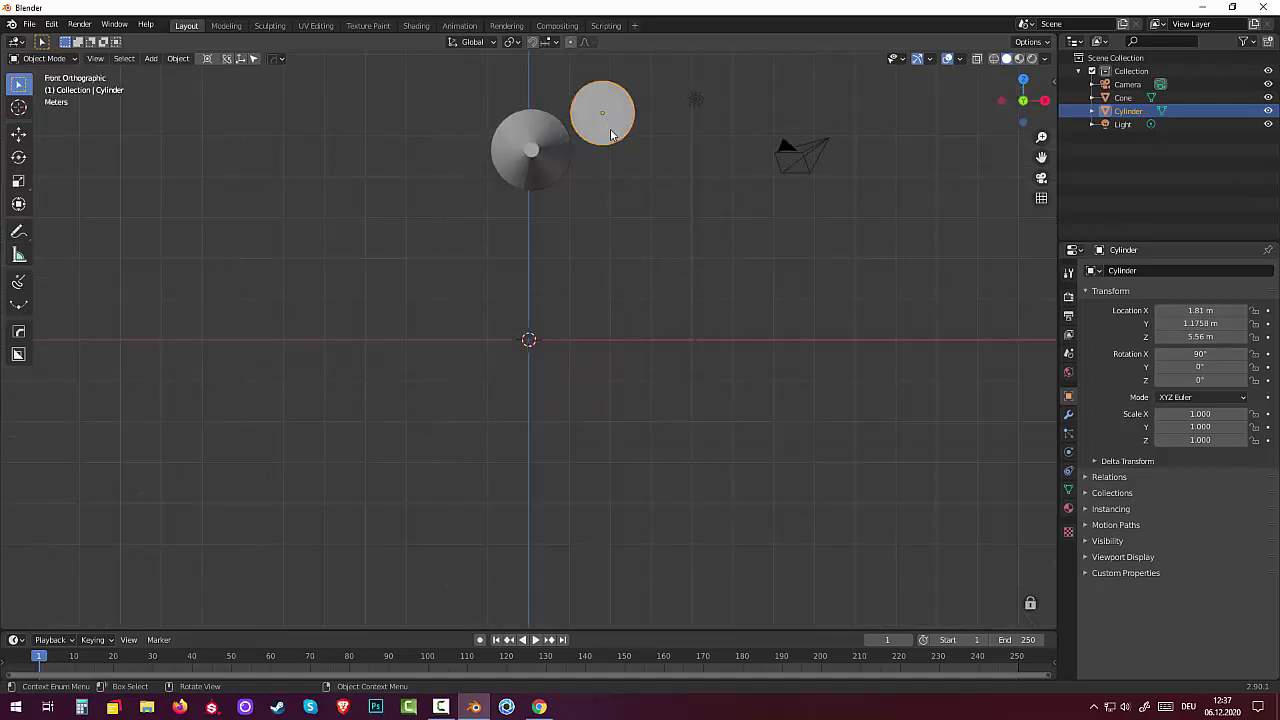
{"action": "key", "text": "g"}
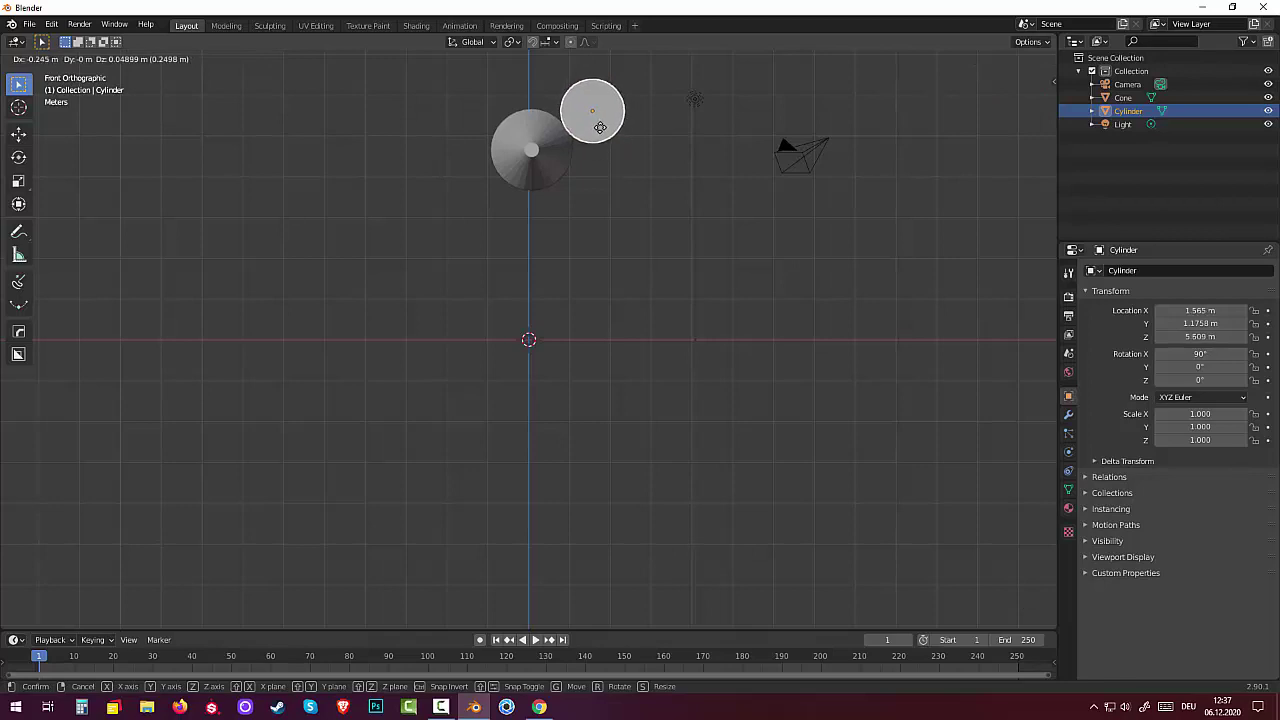
{"action": "left_click", "coordinate": [599, 128]}
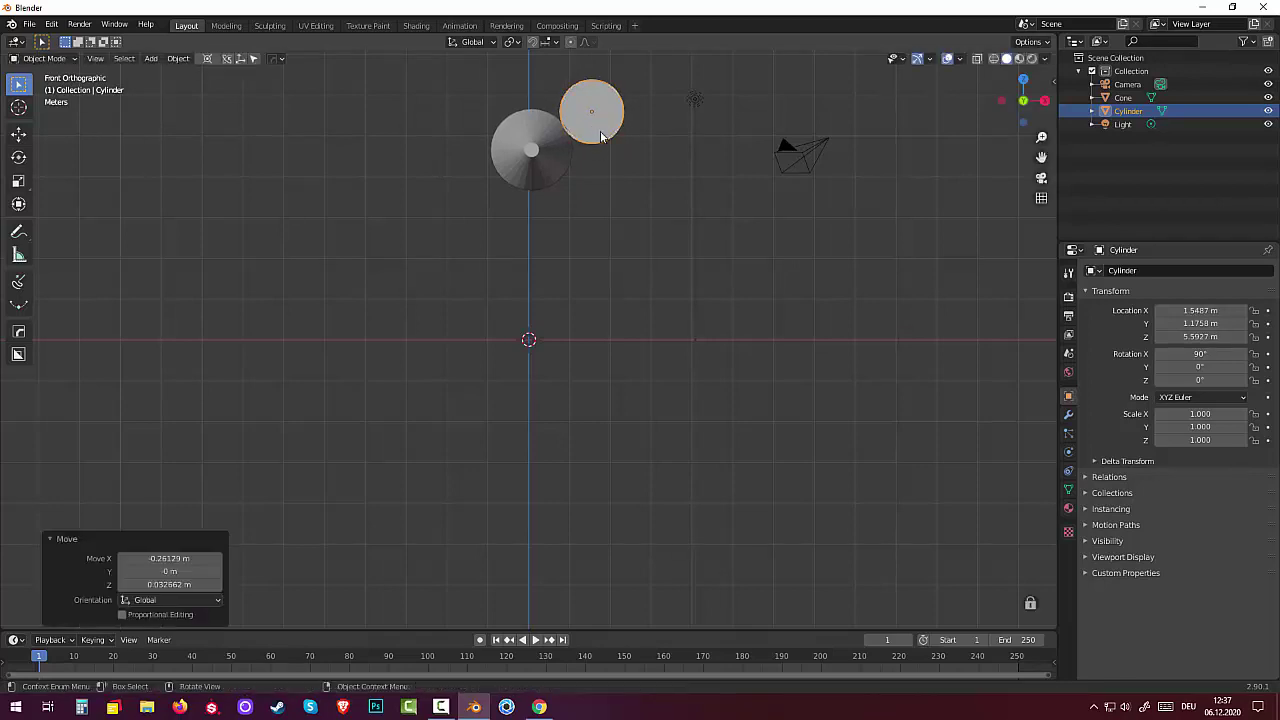
{"action": "mouse_move", "coordinate": [682, 222]}
{"action": "middle_mouse_down"}
{"action": "mouse_move", "coordinate": [571, 261]}
{"action": "mouse_move", "coordinate": [551, 312]}
{"action": "mouse_move", "coordinate": [598, 308]}
{"action": "mouse_move", "coordinate": [651, 236]}
{"action": "middle_mouse_up"}
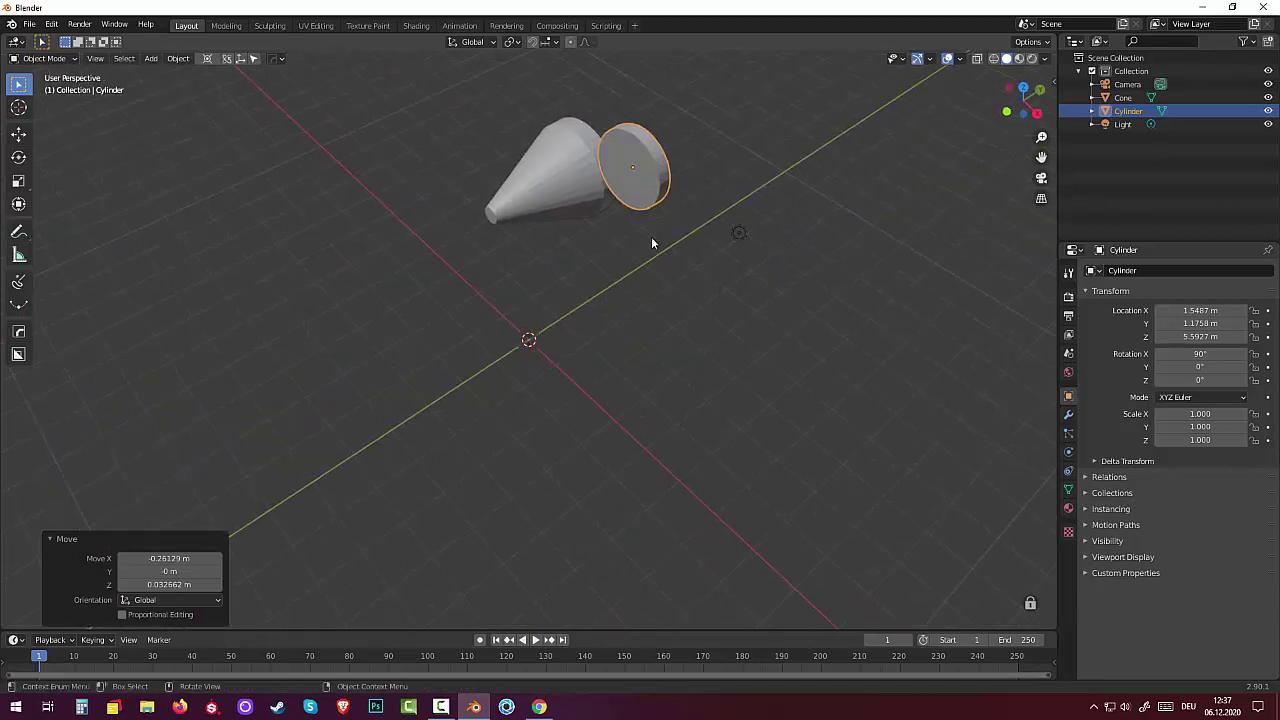
{"action": "left_click", "coordinate": [642, 195]}
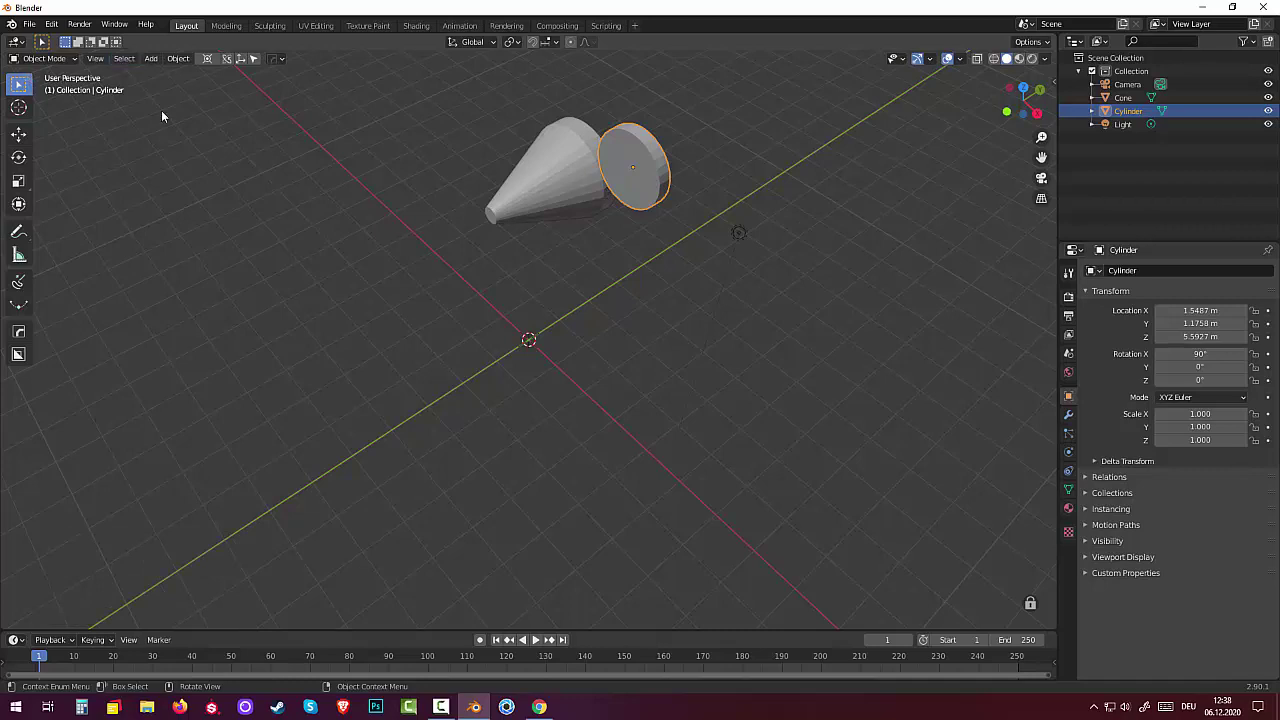
{"action": "key", "text": "Tab"}
Step: Inset the disc's front face by 0.2027 m and extrude it 0.078319 m for a raised rim
{"action": "left_click", "coordinate": [639, 183]}
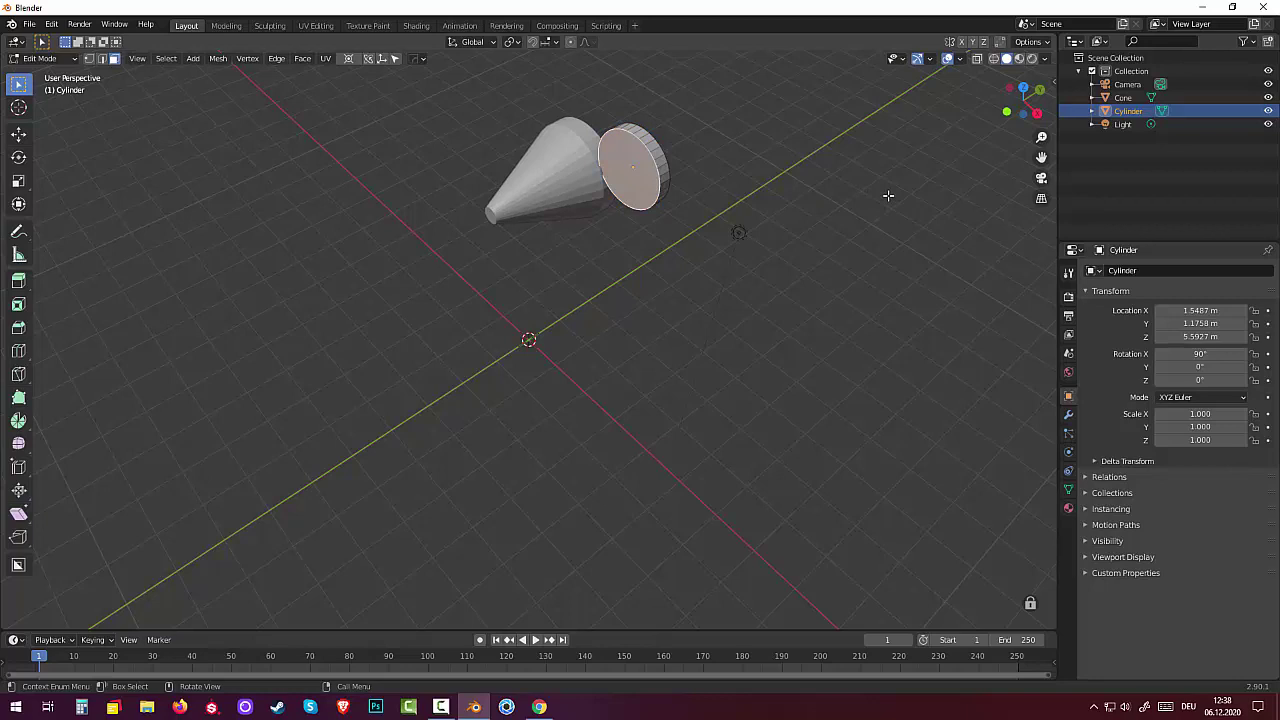
{"action": "key", "text": "i"}
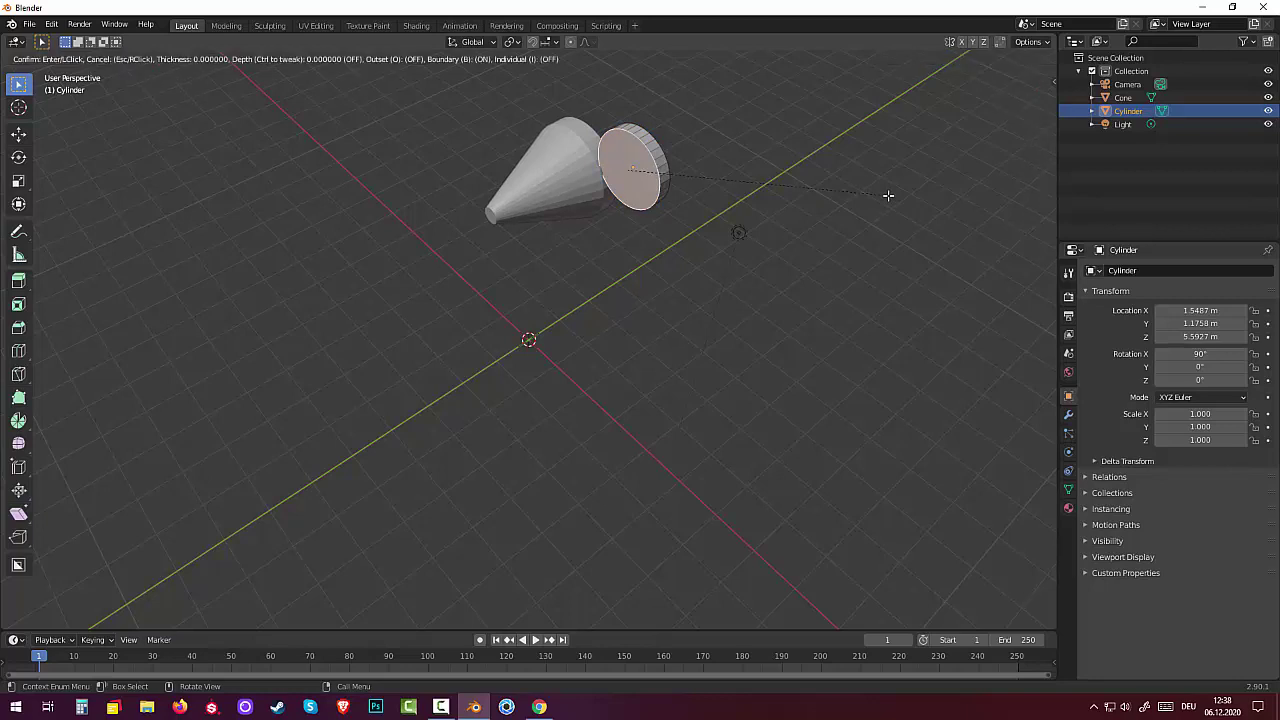
{"action": "left_click", "coordinate": [877, 196]}
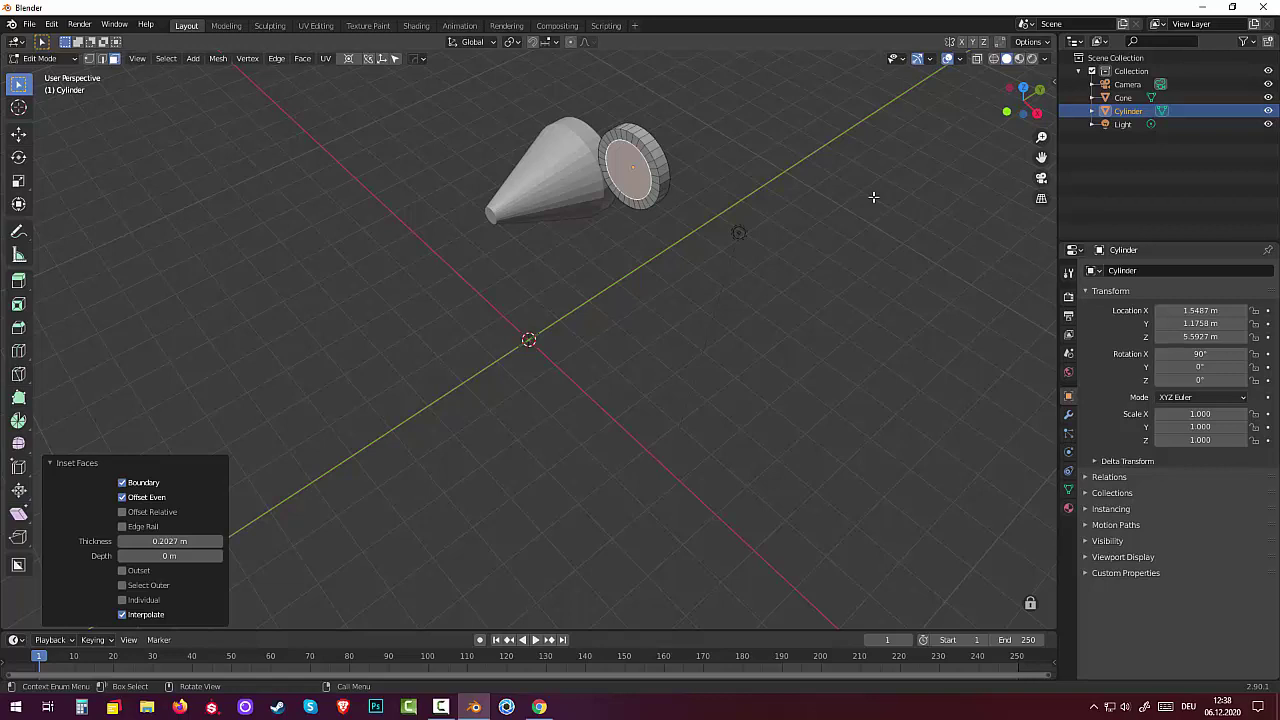
{"action": "key", "text": "e"}
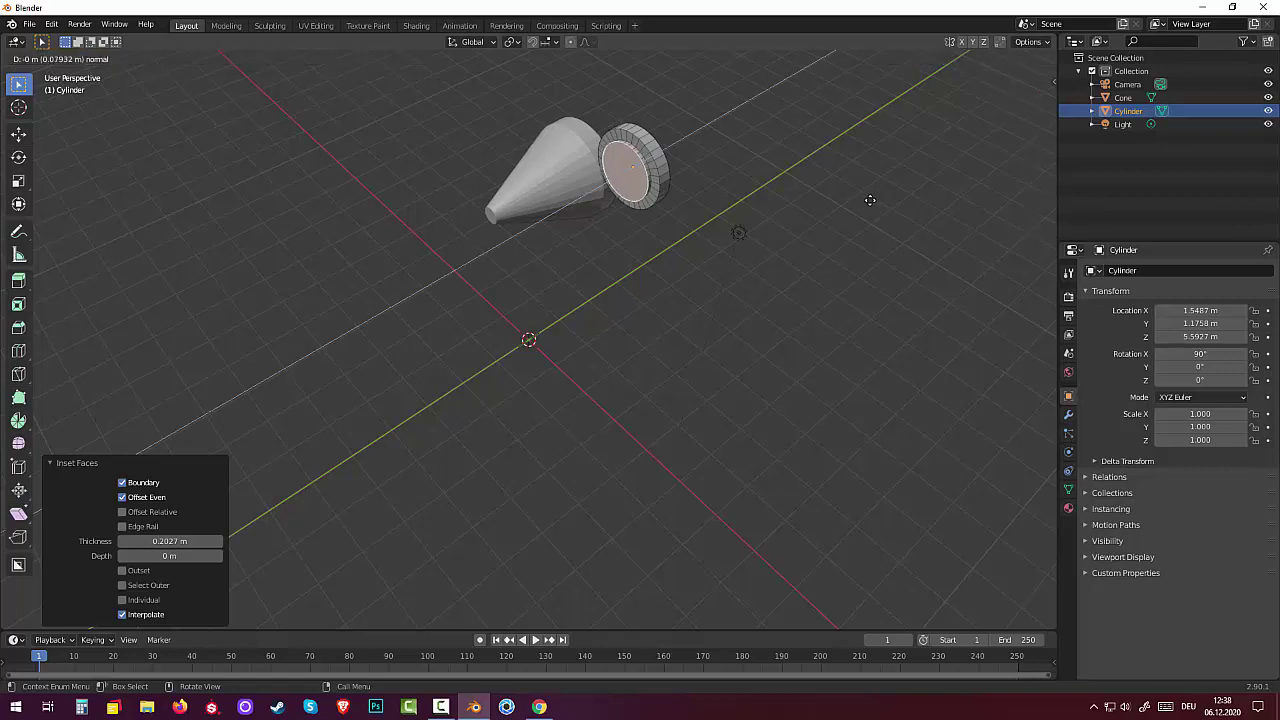
{"action": "left_click", "coordinate": [870, 198]}
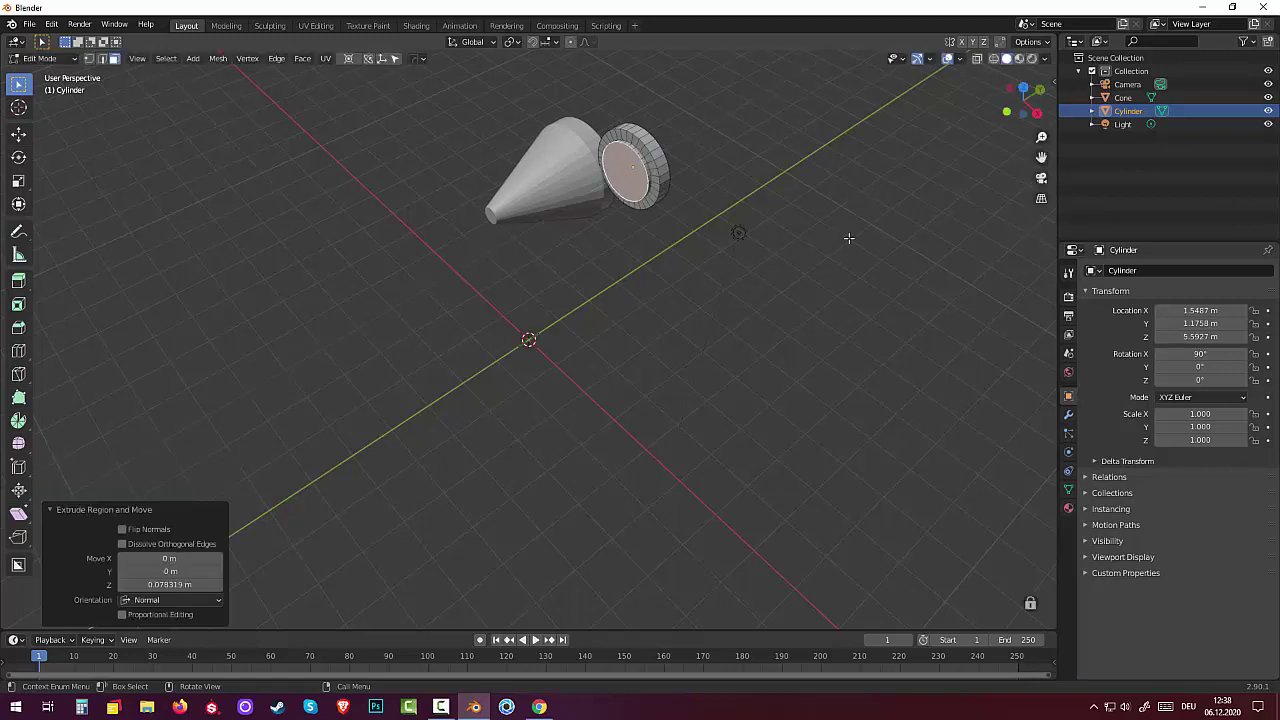
{"action": "middle_click_drag", "start_coordinate": [848, 236], "coordinate": [923, 197]}
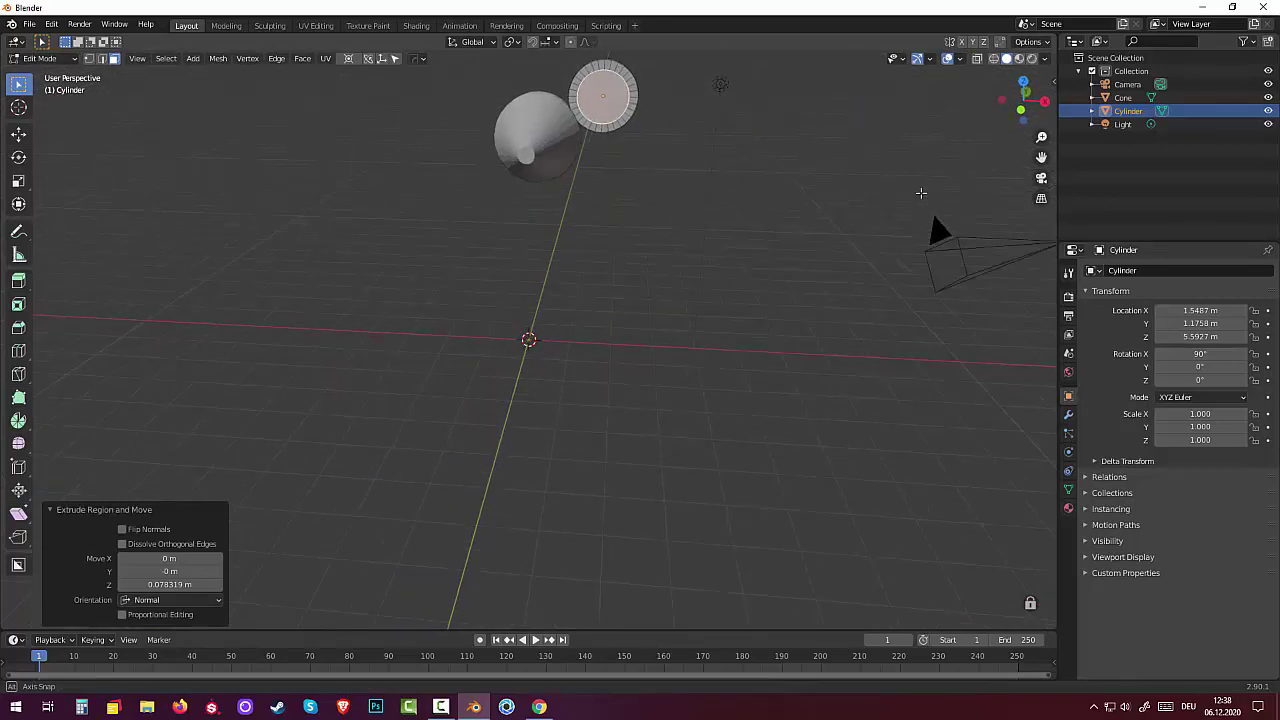
Step: Return to Object Mode and set the ear's origin to the 3D cursor at world centre
{"action": "left_click", "coordinate": [32, 60]}
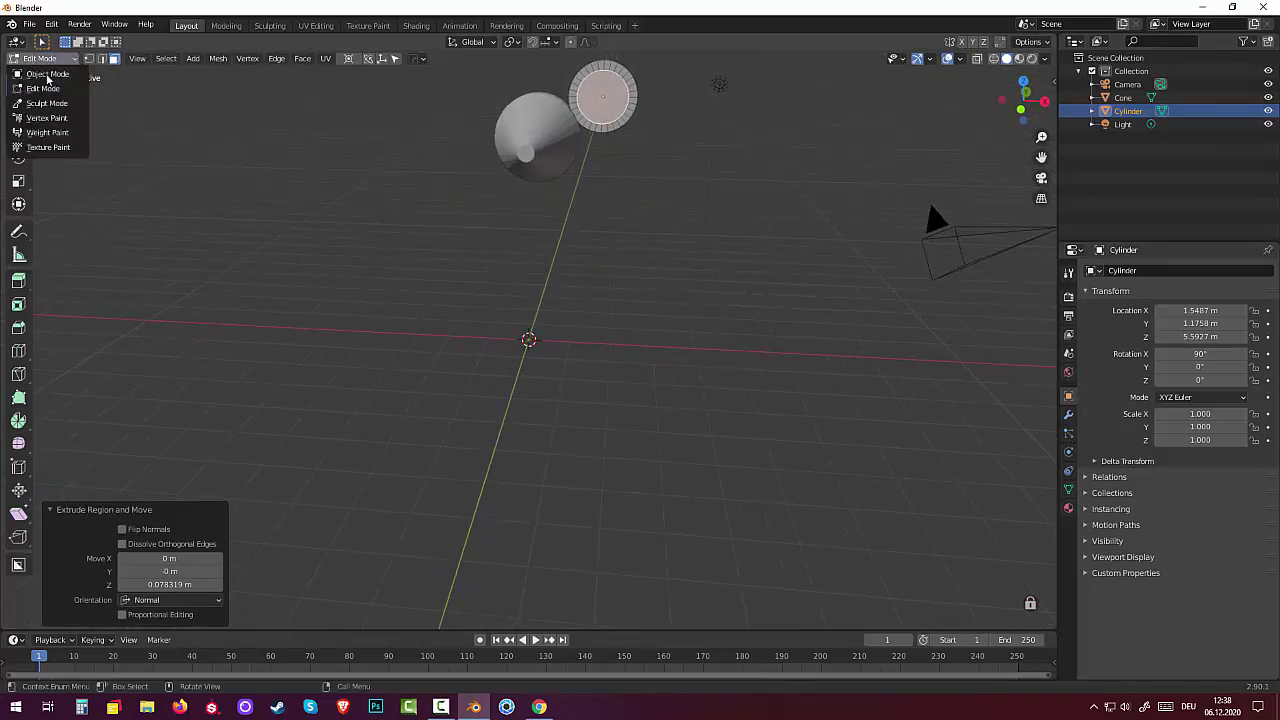
{"action": "left_click", "coordinate": [48, 80]}
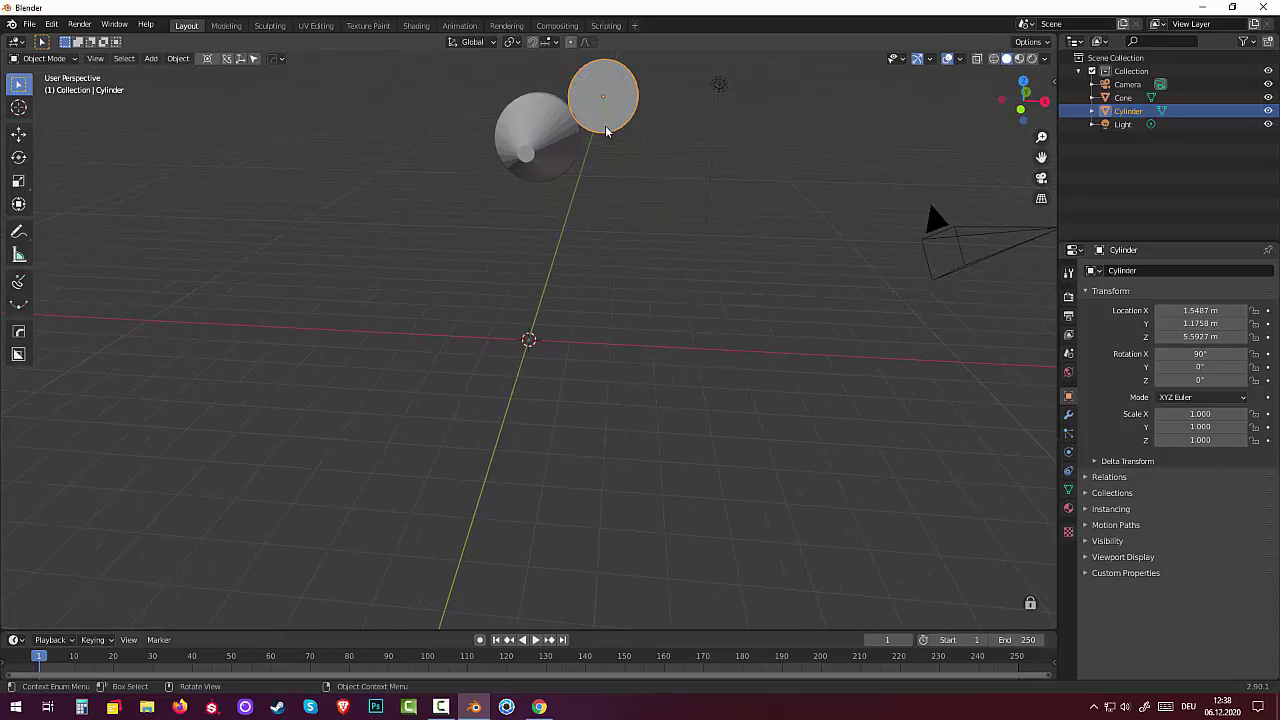
{"action": "left_click", "coordinate": [178, 59]}
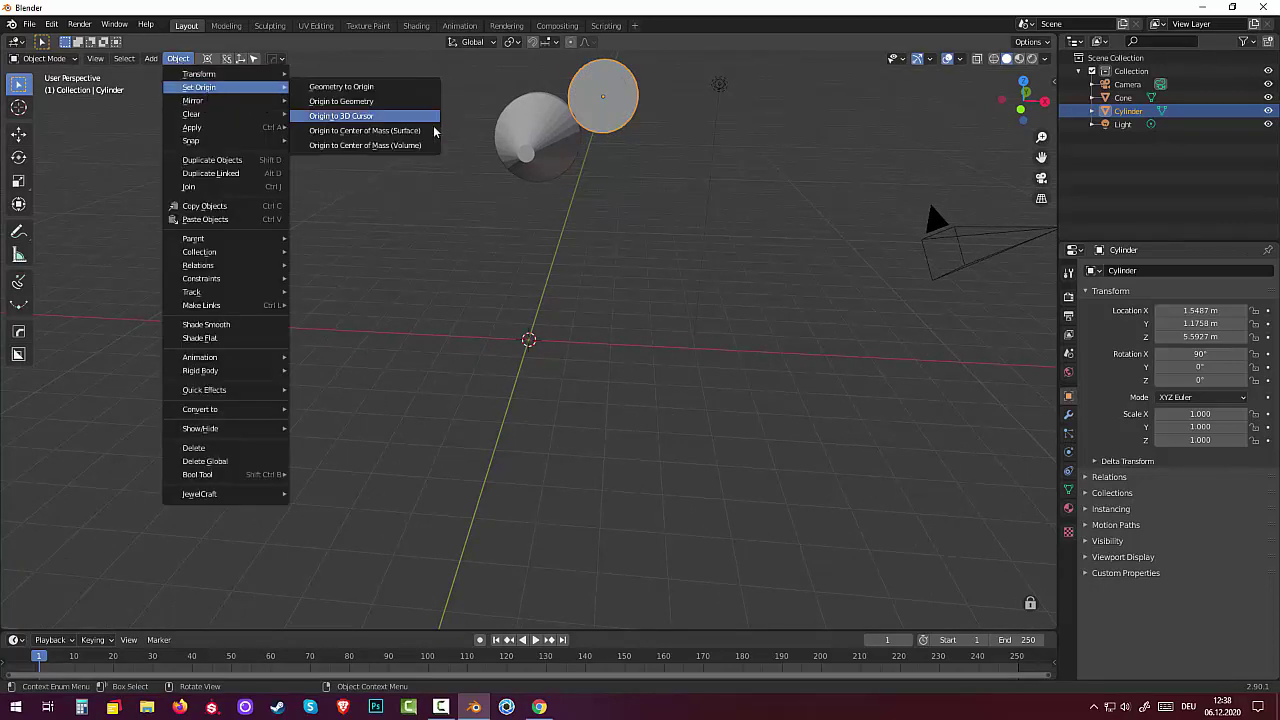
{"action": "left_click", "coordinate": [350, 116]}
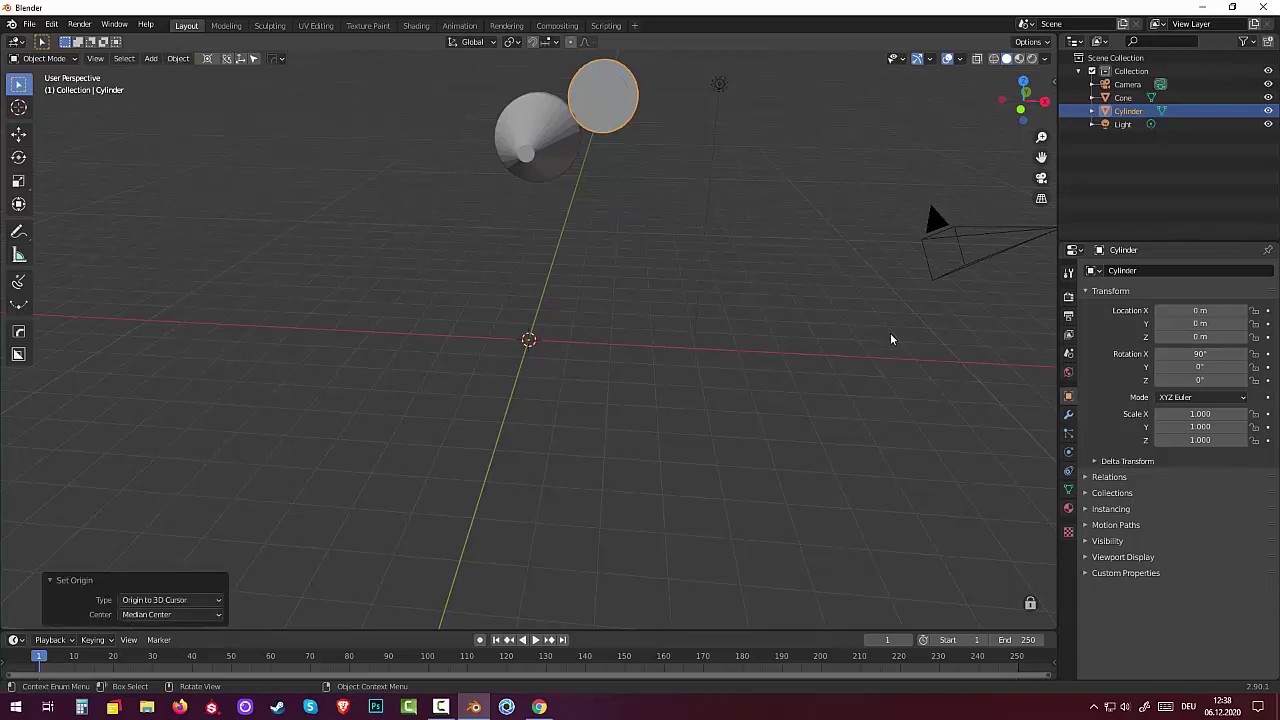
Step: Add an X Mirror modifier to create the second ear, viewed from the front
{"action": "left_click", "coordinate": [969, 93]}
{"action": "left_click", "coordinate": [1052, 86]}
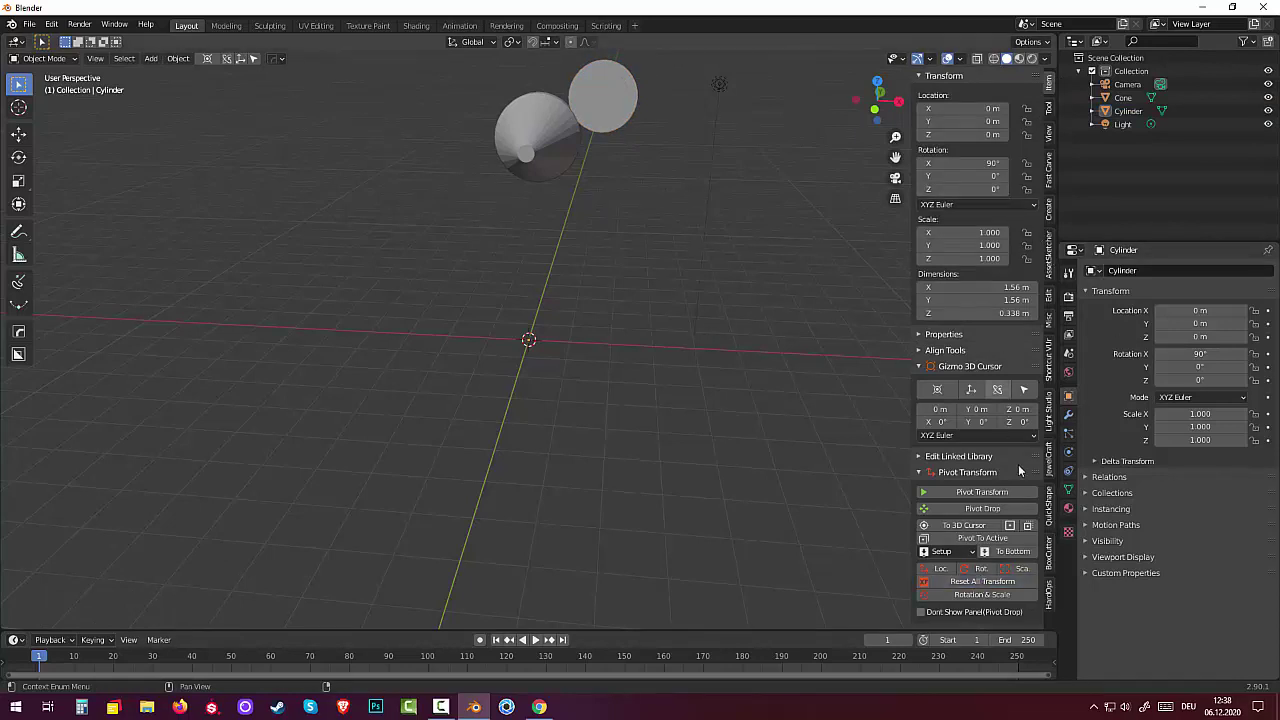
{"action": "left_click", "coordinate": [1104, 272]}
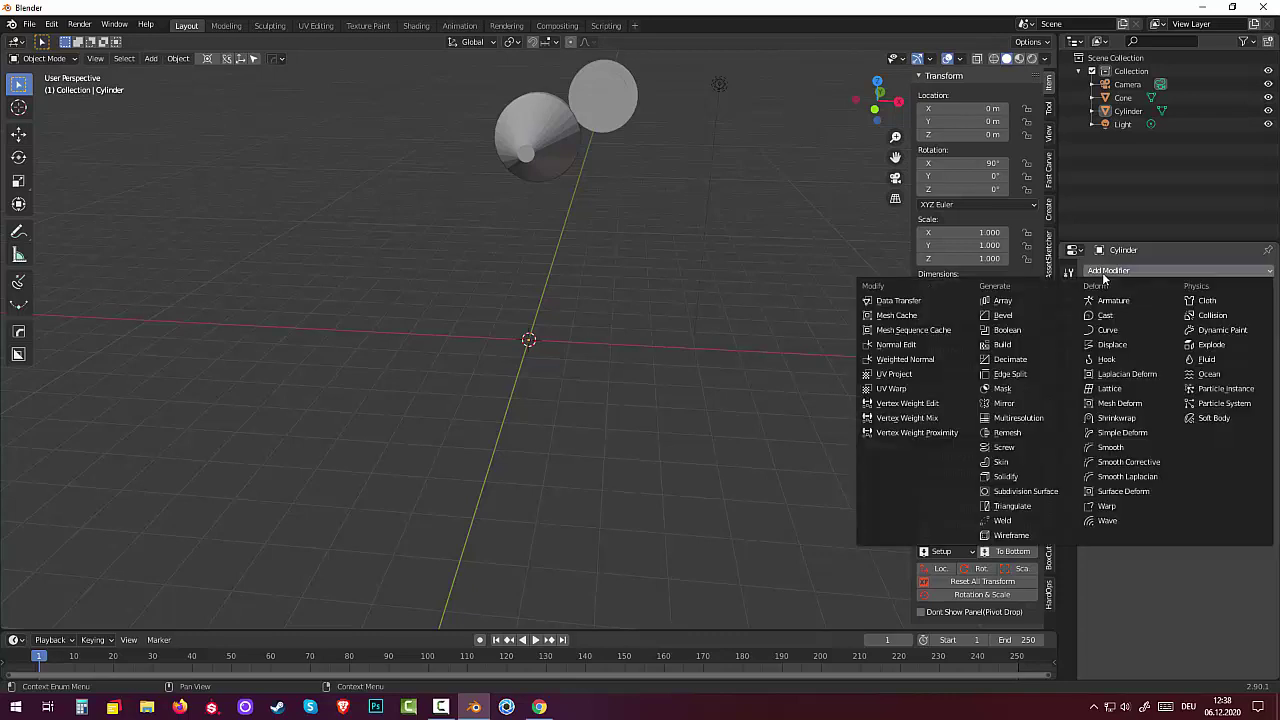
{"action": "left_click", "coordinate": [1008, 403]}
{"action": "middle_click_drag", "start_coordinate": [704, 264], "coordinate": [697, 269]}
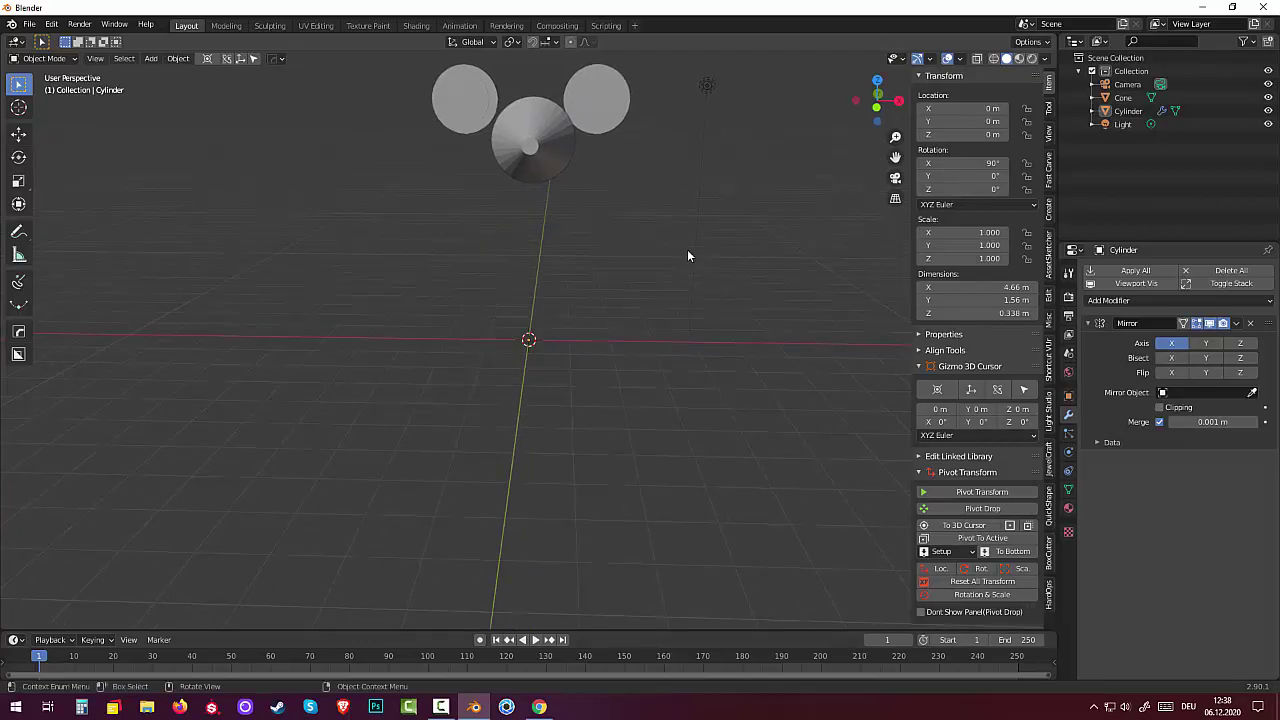
{"action": "key", "text": "KP_1"}
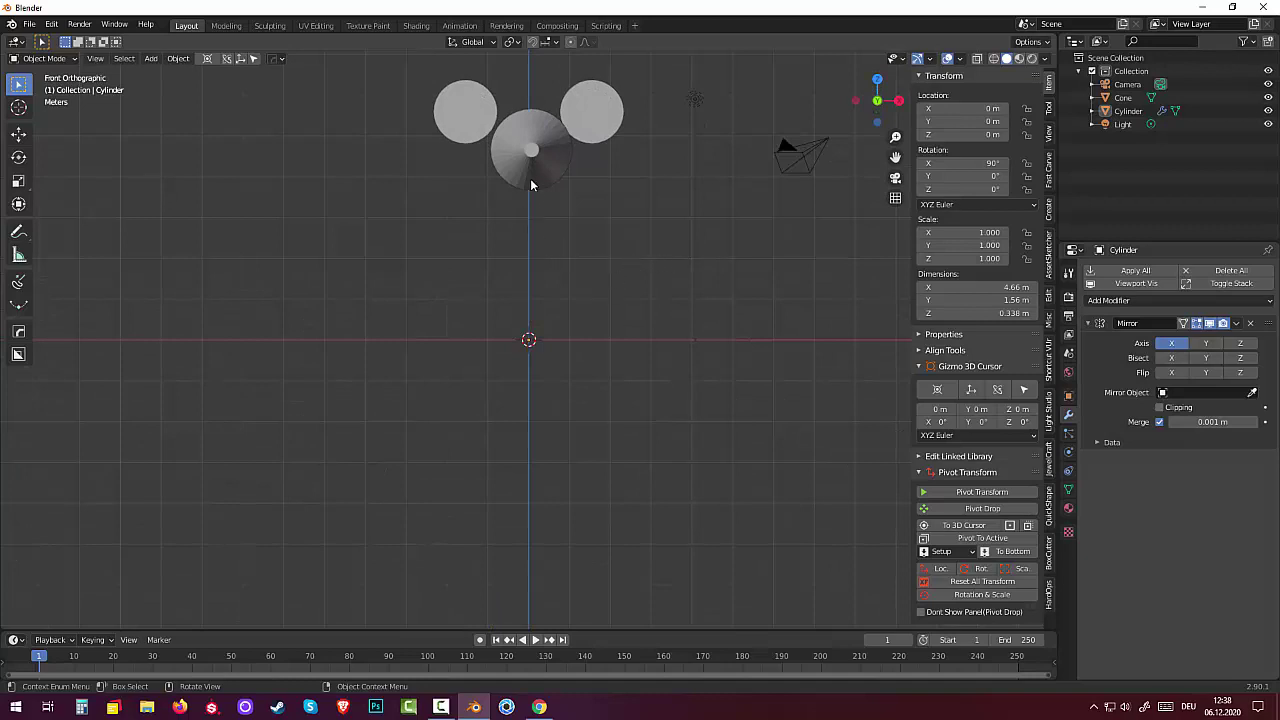
Step: Move the cone head onto the centre line between the two ears
{"action": "left_click", "coordinate": [532, 183]}
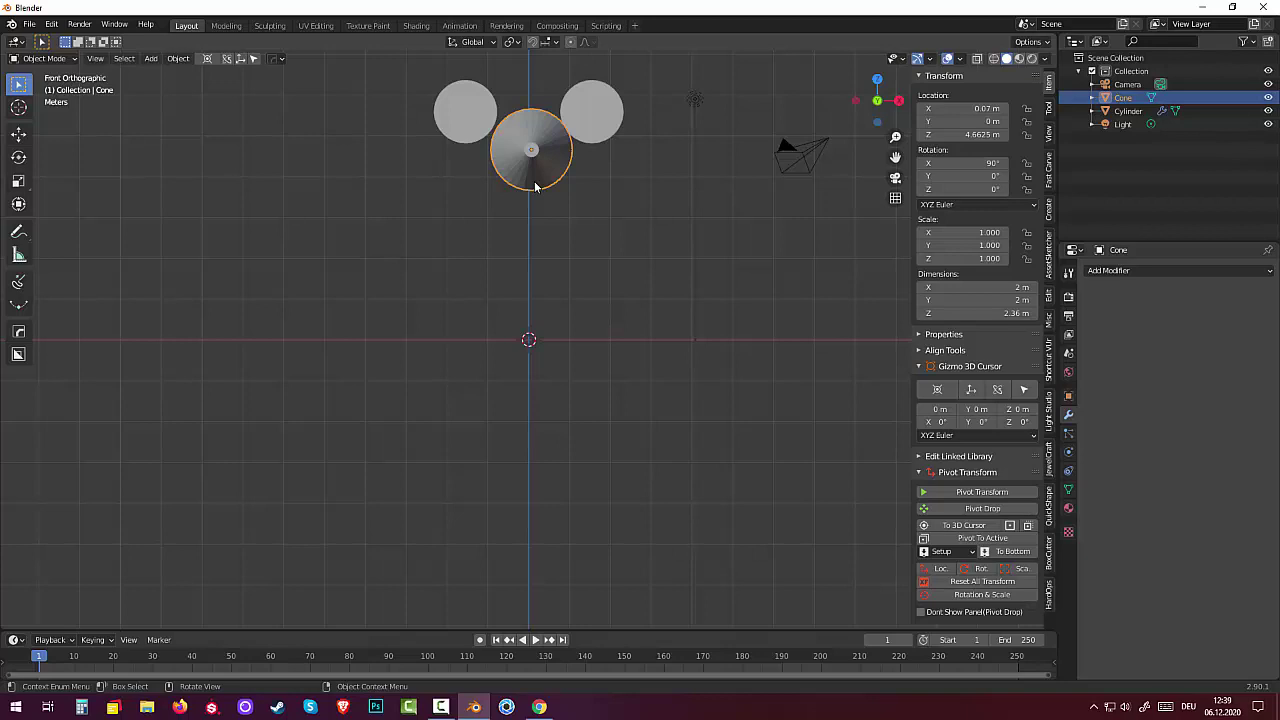
{"action": "key", "text": "g"}
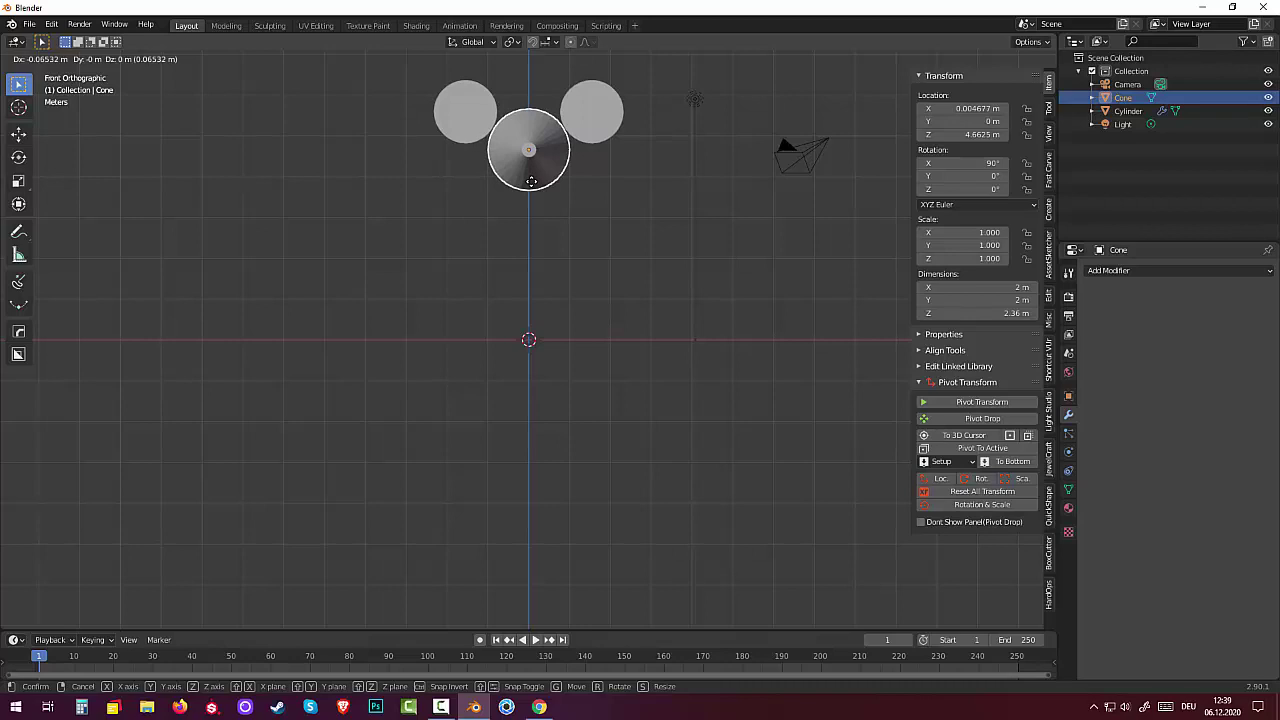
{"action": "left_click", "coordinate": [531, 181]}
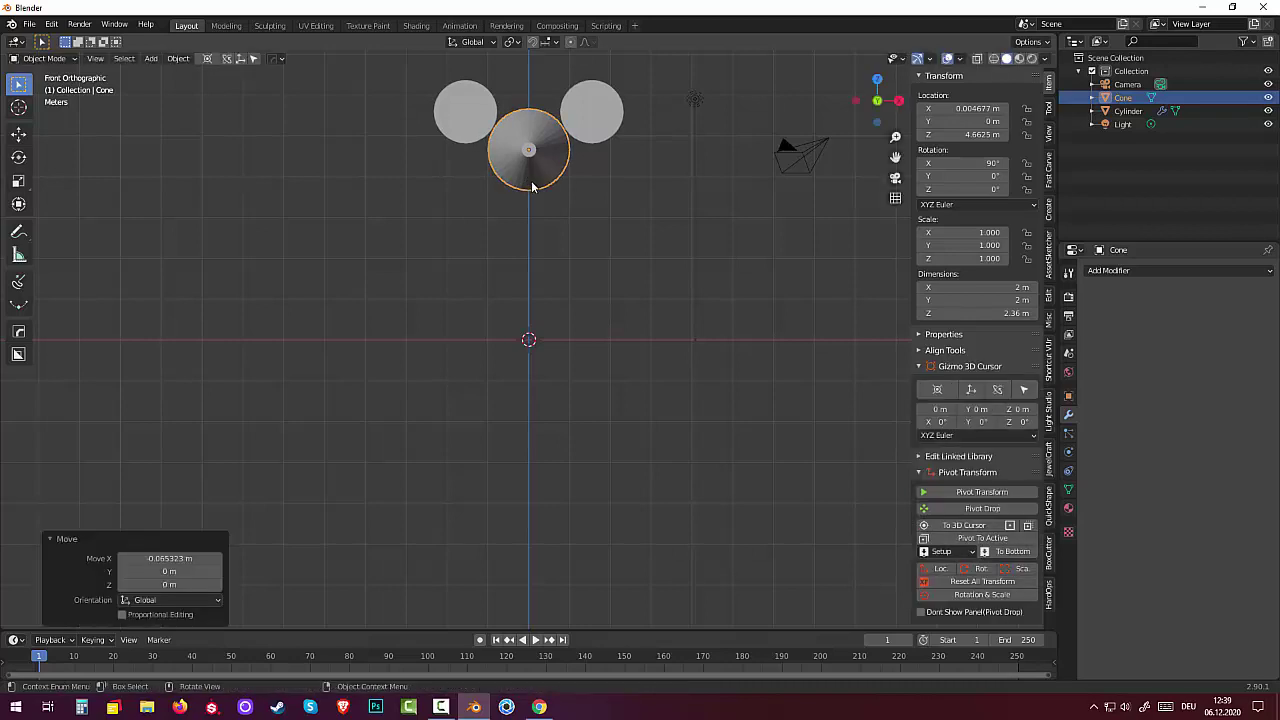
Step: Scale the pair of ears down to 0.981
{"action": "left_click", "coordinate": [609, 125]}
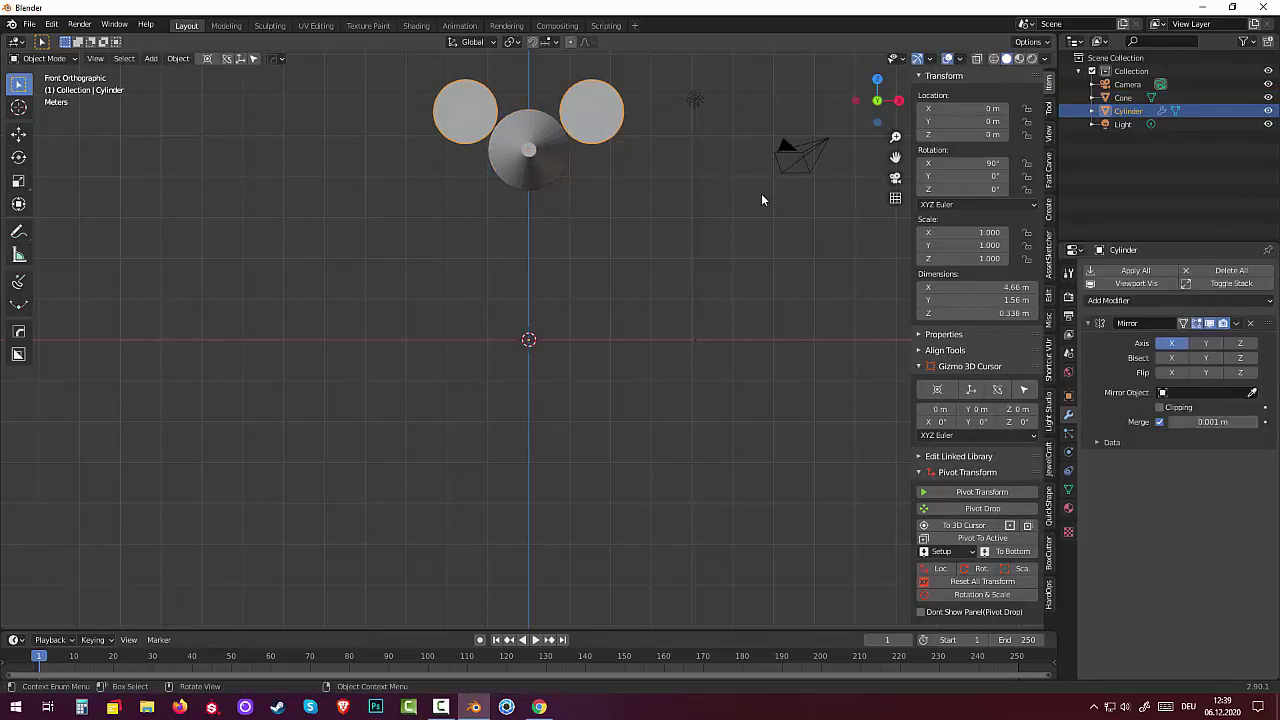
{"action": "key", "text": "s"}
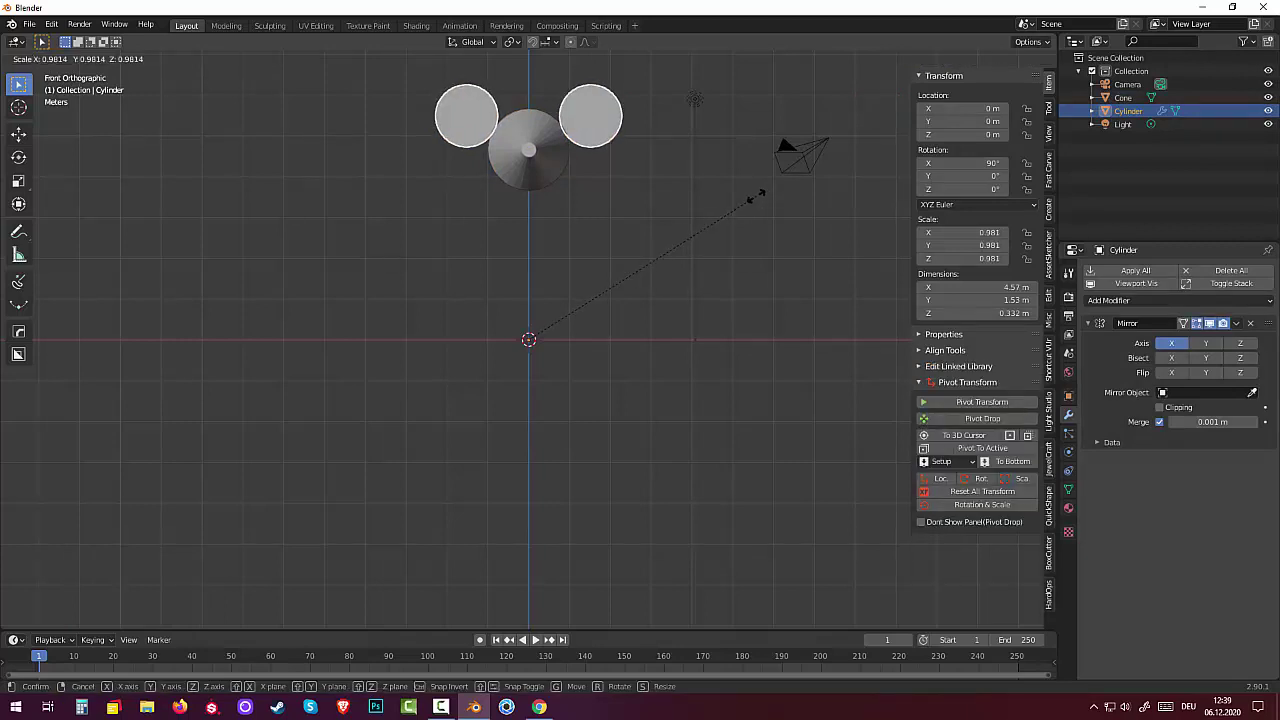
{"action": "left_click", "coordinate": [757, 195]}
{"action": "left_click", "coordinate": [656, 294]}
{"action": "mouse_move", "coordinate": [664, 283]}
{"action": "middle_mouse_down"}
{"action": "mouse_move", "coordinate": [589, 272]}
{"action": "mouse_move", "coordinate": [506, 313]}
{"action": "mouse_move", "coordinate": [564, 290]}
{"action": "mouse_move", "coordinate": [674, 289]}
{"action": "mouse_move", "coordinate": [438, 218]}
{"action": "middle_mouse_up"}
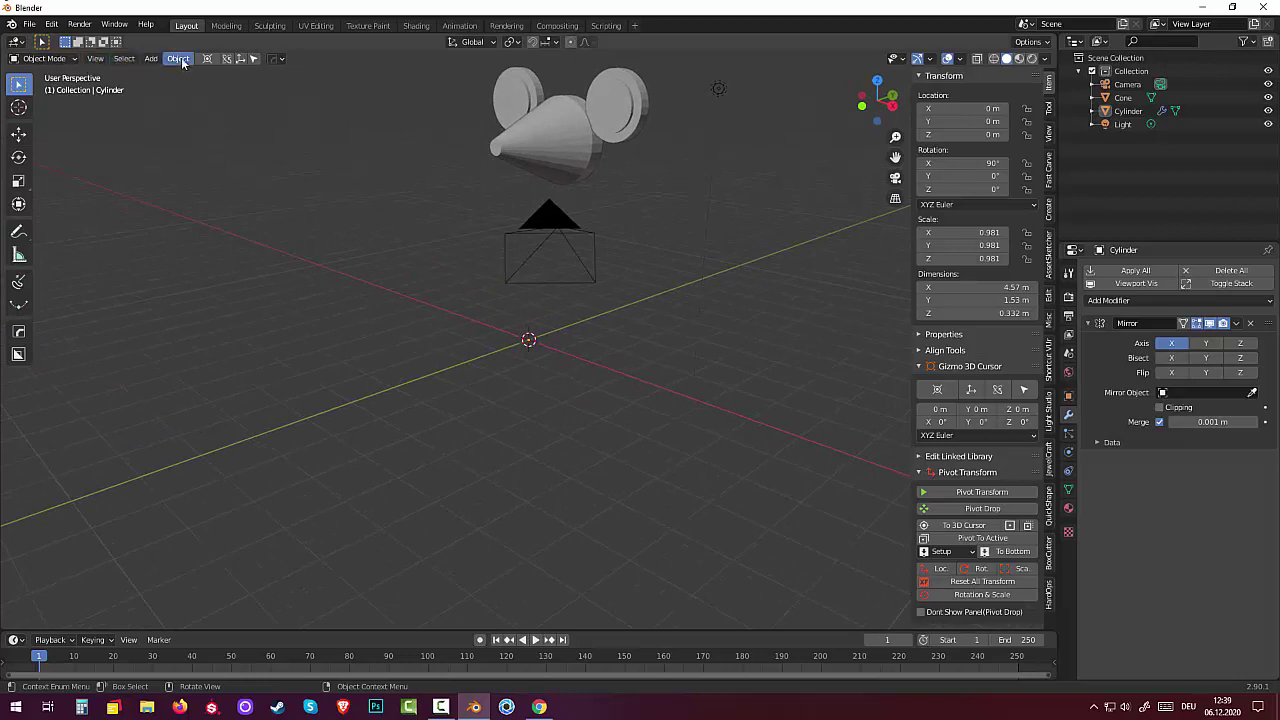
Step: Deselect everything in the ear mesh in Edit Mode, then go back to Object Mode
{"action": "left_click", "coordinate": [48, 58]}
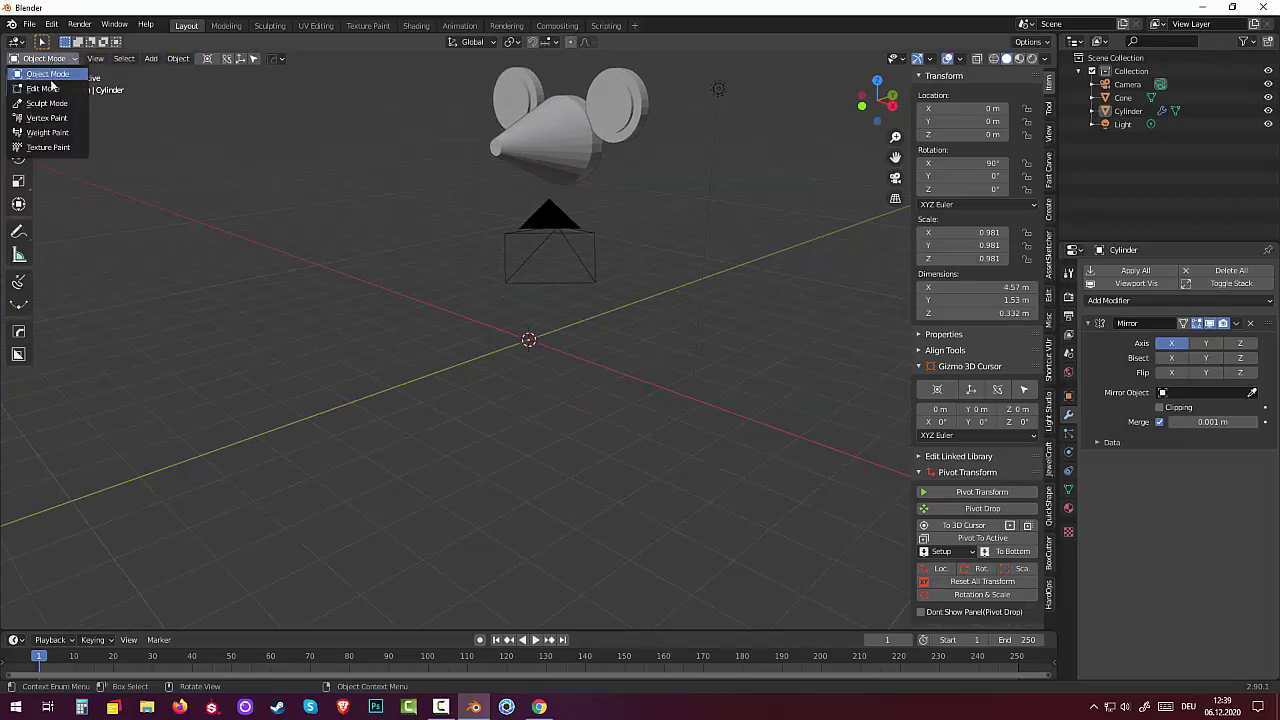
{"action": "left_click", "coordinate": [45, 89]}
{"action": "key", "text": "alt+a"}
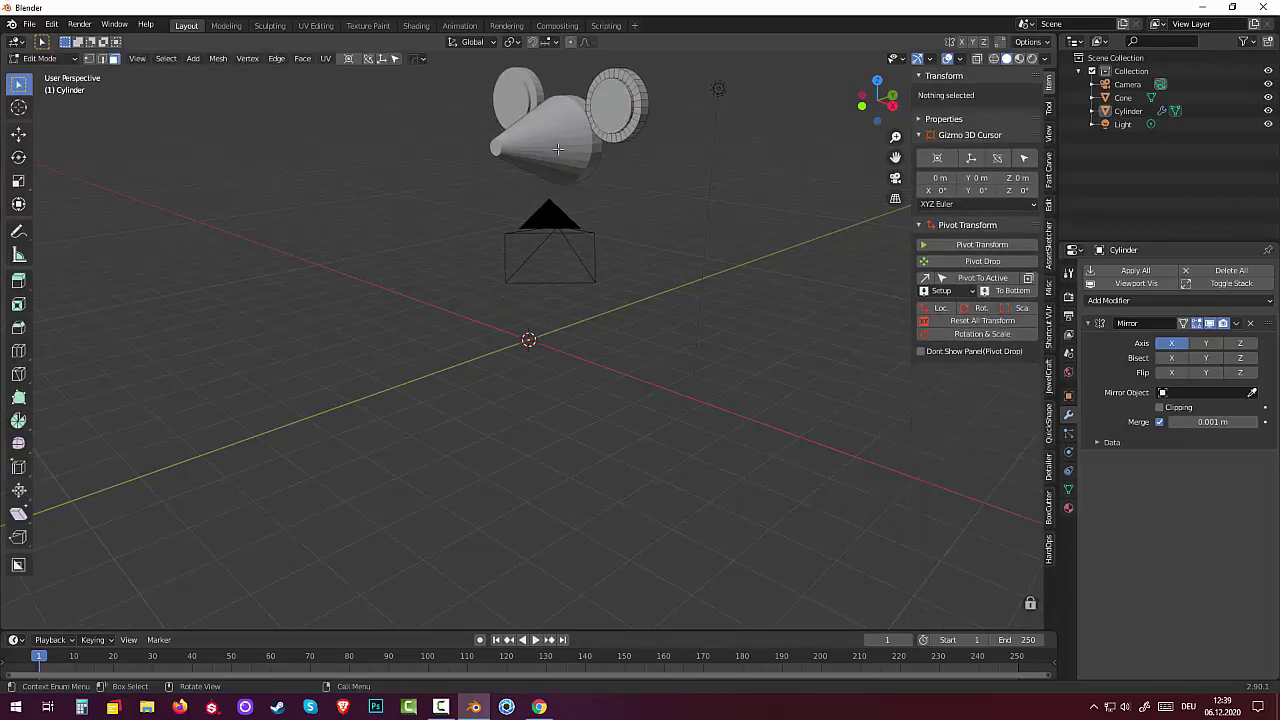
{"action": "left_click", "coordinate": [45, 58]}
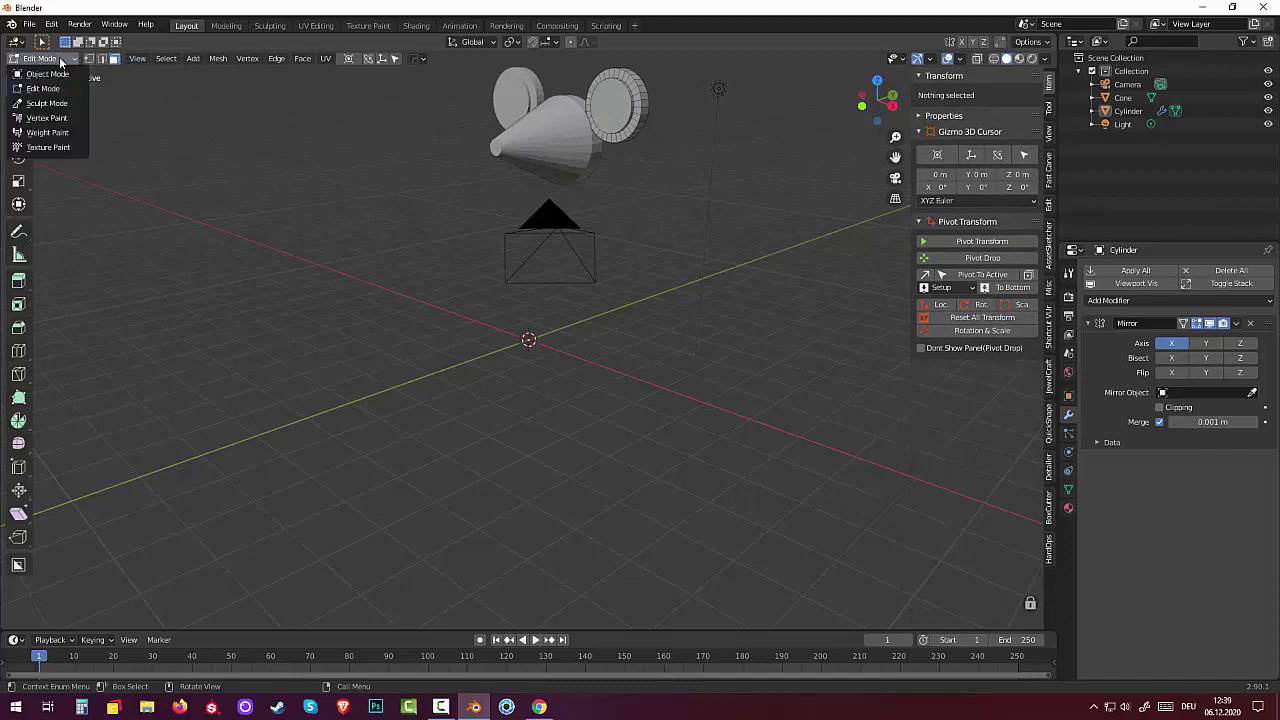
{"action": "left_click", "coordinate": [45, 75]}
Step: Put the cone in Edit Mode, select its tip vertex and switch to the side view
{"action": "left_click", "coordinate": [532, 131]}
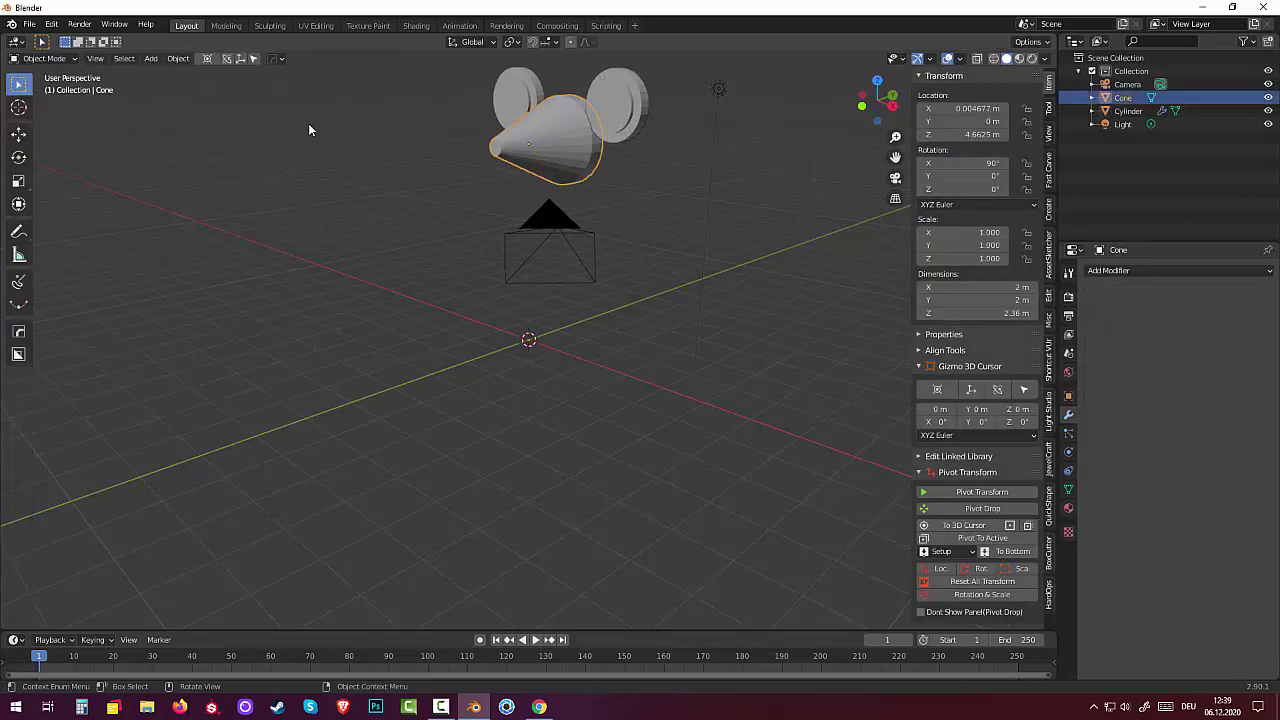
{"action": "left_click", "coordinate": [62, 60]}
{"action": "left_click", "coordinate": [53, 89]}
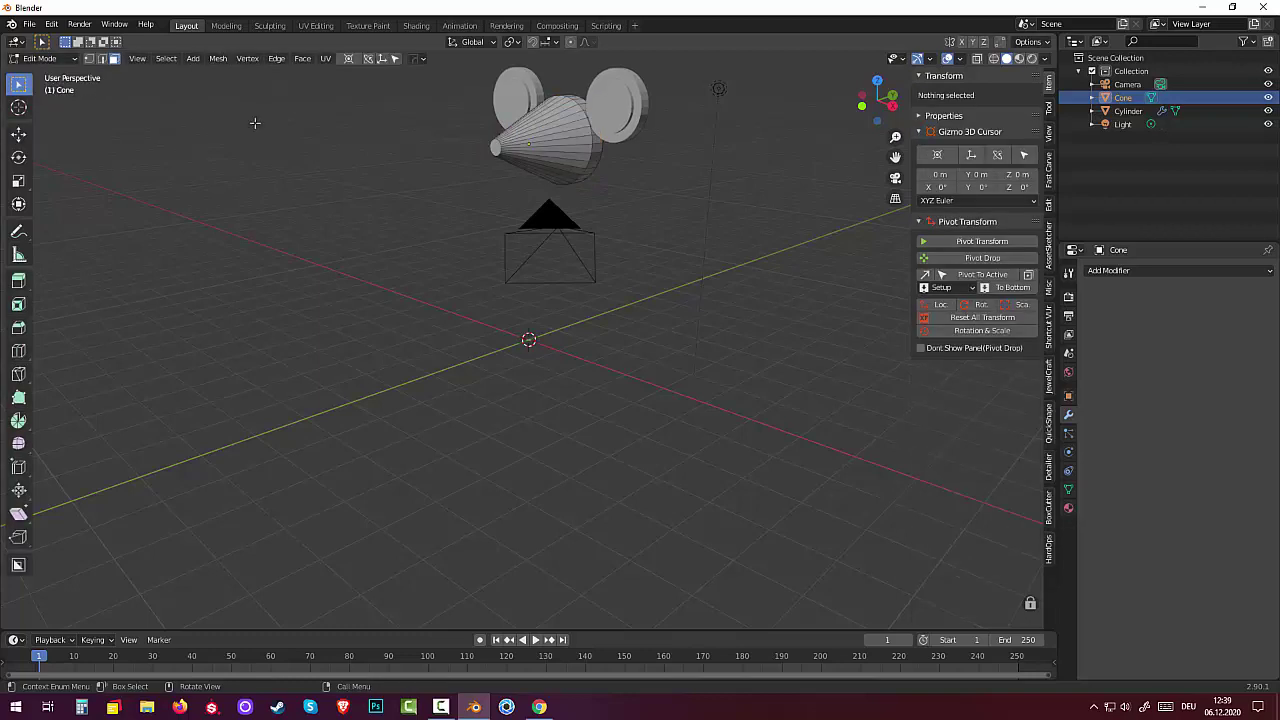
{"action": "left_click", "coordinate": [494, 149]}
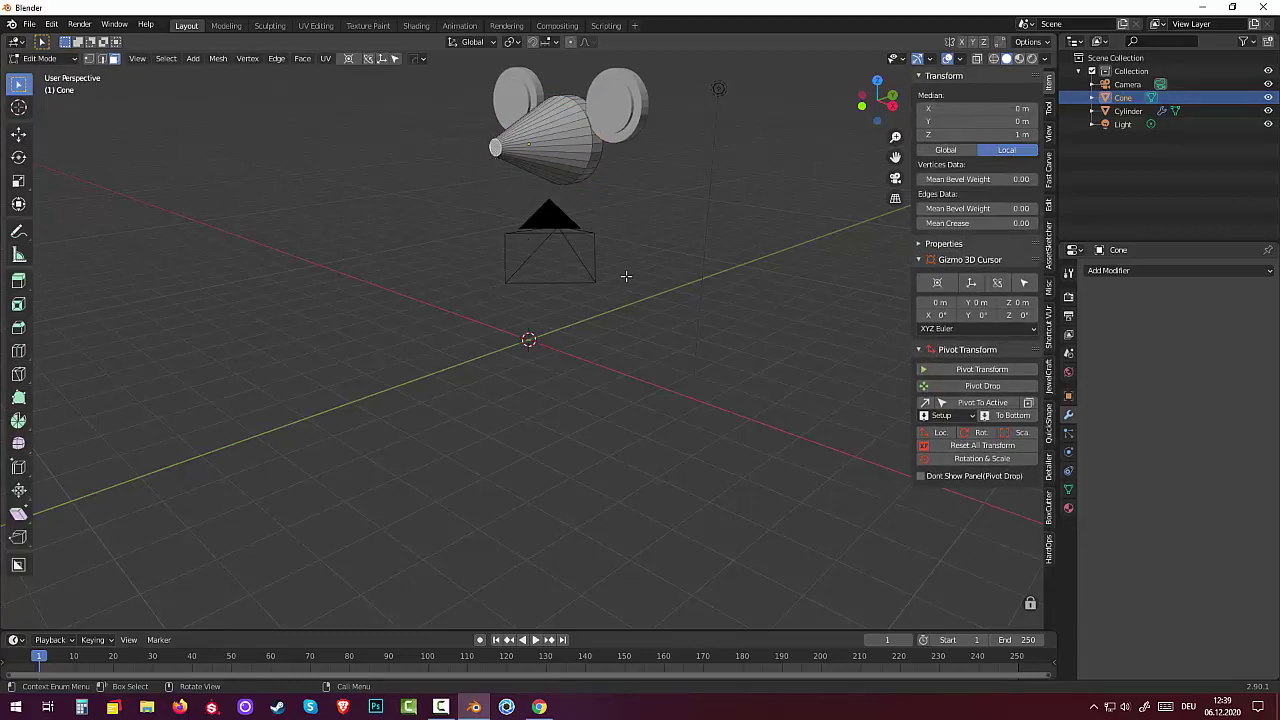
{"action": "key", "text": "KP_1"}
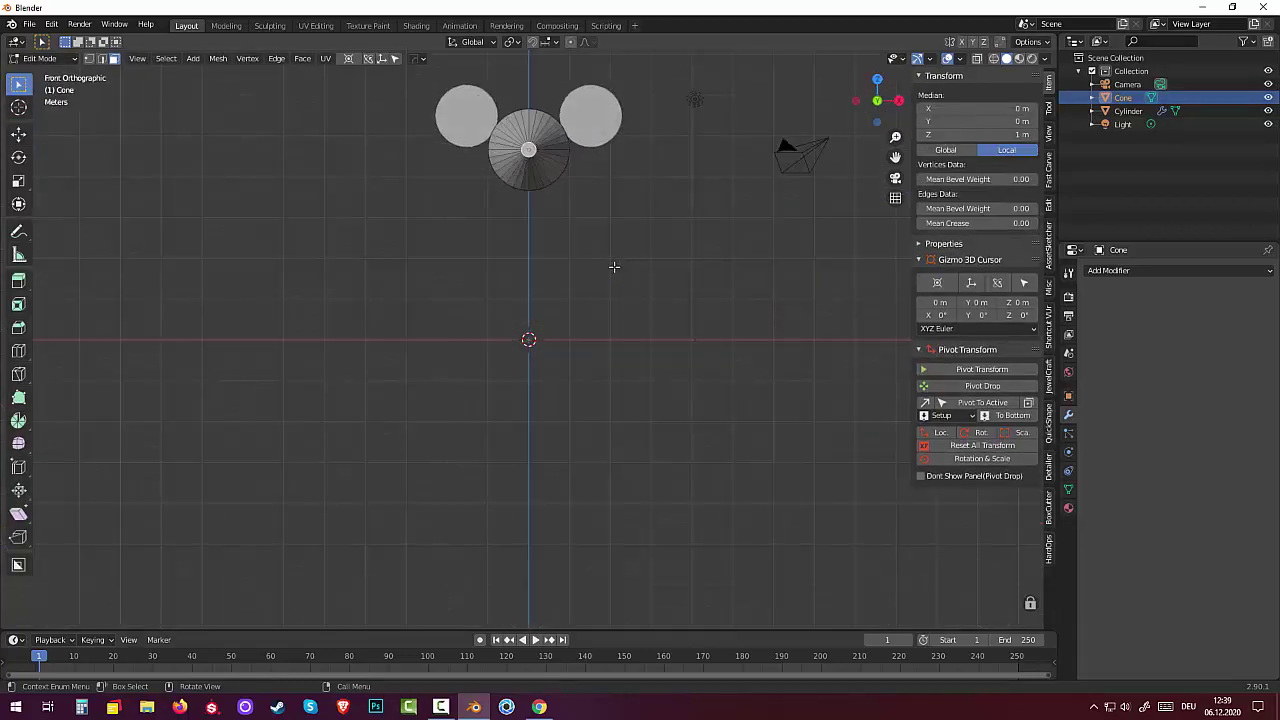
{"action": "key", "text": "KP_3"}
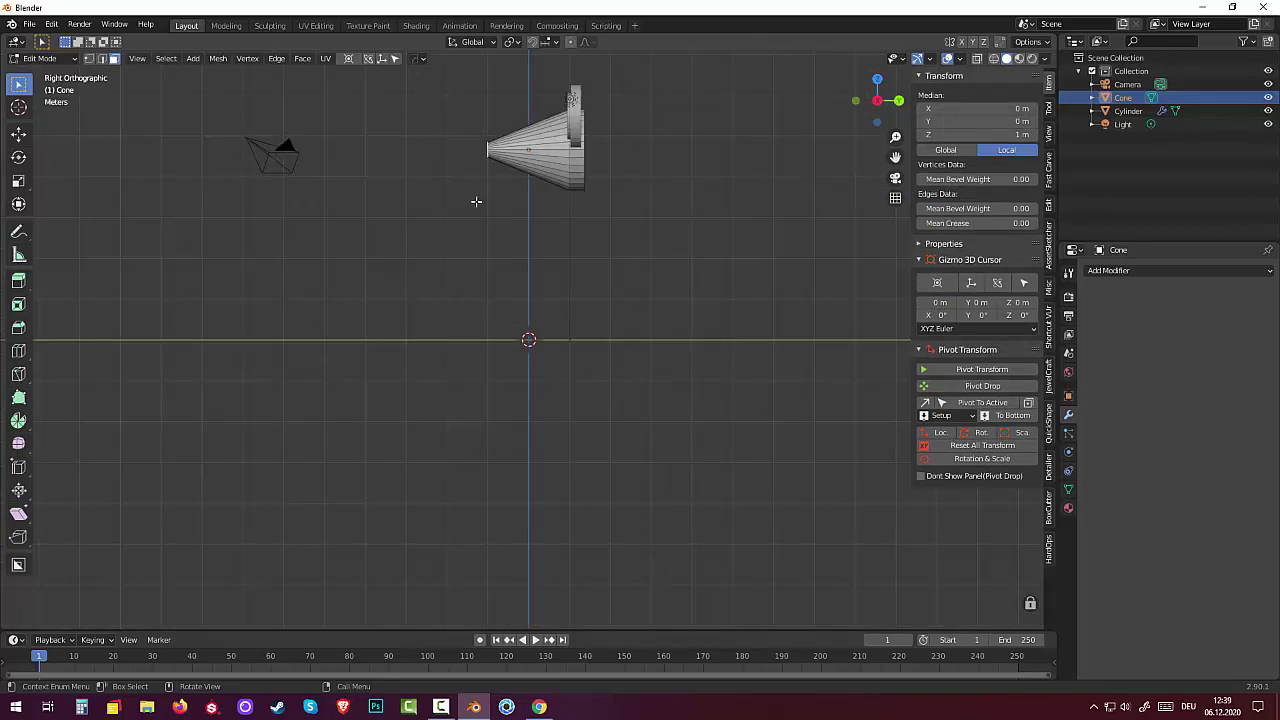
Step: Lower the cone's tip vertex about 0.44 m along Z, then return to Object Mode
{"action": "key", "text": "g"}
{"action": "key", "text": "z"}
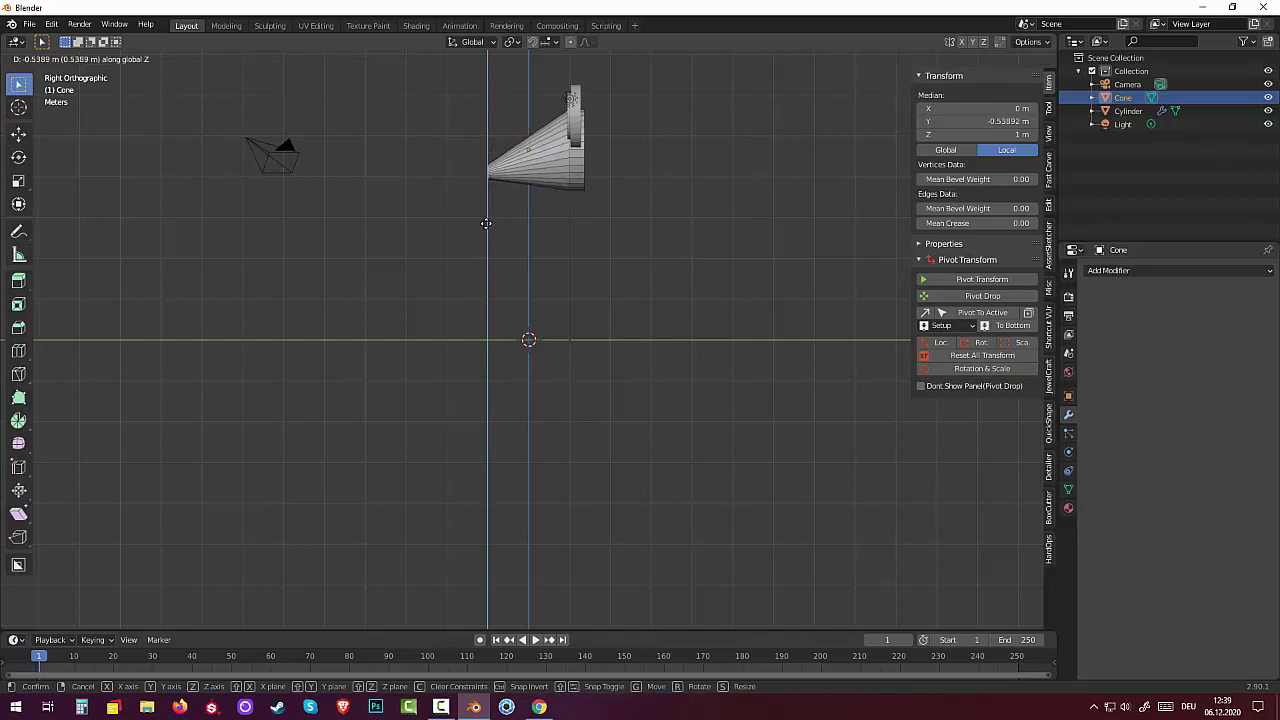
{"action": "left_click", "coordinate": [486, 223]}
{"action": "mouse_move", "coordinate": [589, 194]}
{"action": "middle_mouse_down"}
{"action": "mouse_move", "coordinate": [677, 191]}
{"action": "mouse_move", "coordinate": [740, 211]}
{"action": "mouse_move", "coordinate": [586, 214]}
{"action": "mouse_move", "coordinate": [677, 231]}
{"action": "mouse_move", "coordinate": [664, 243]}
{"action": "middle_mouse_up"}
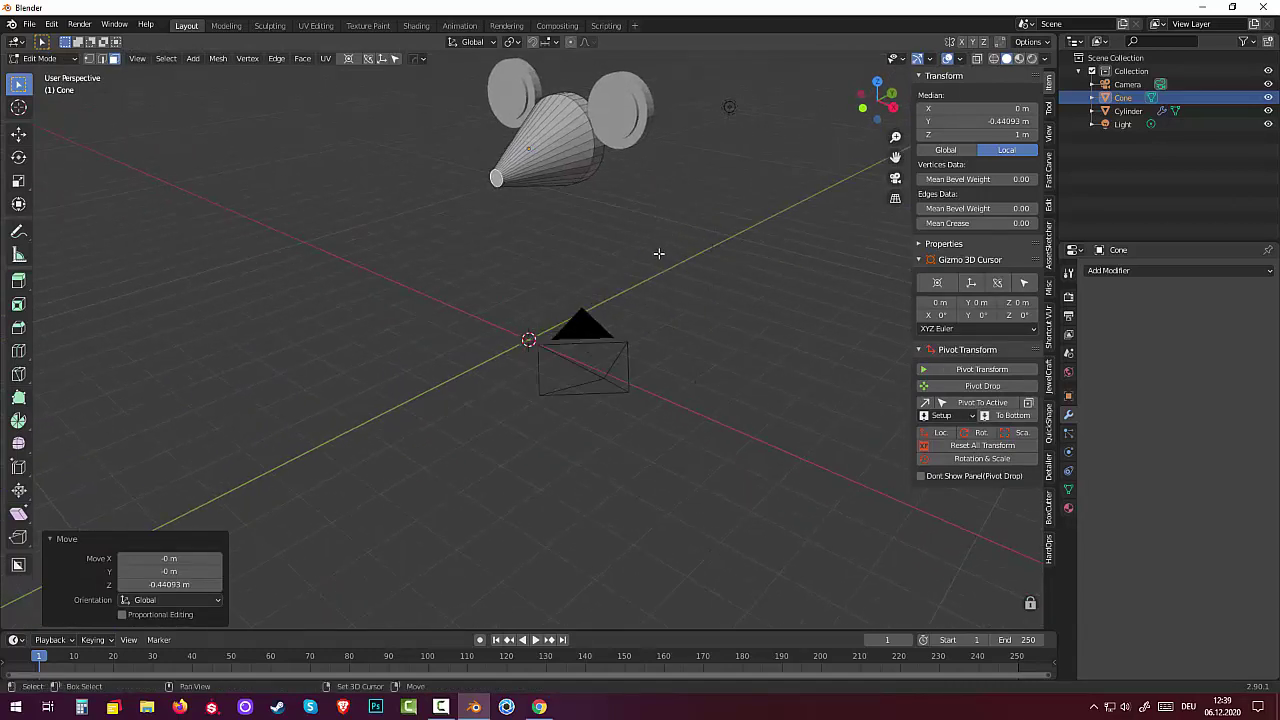
{"action": "key", "text": "shift+a"}
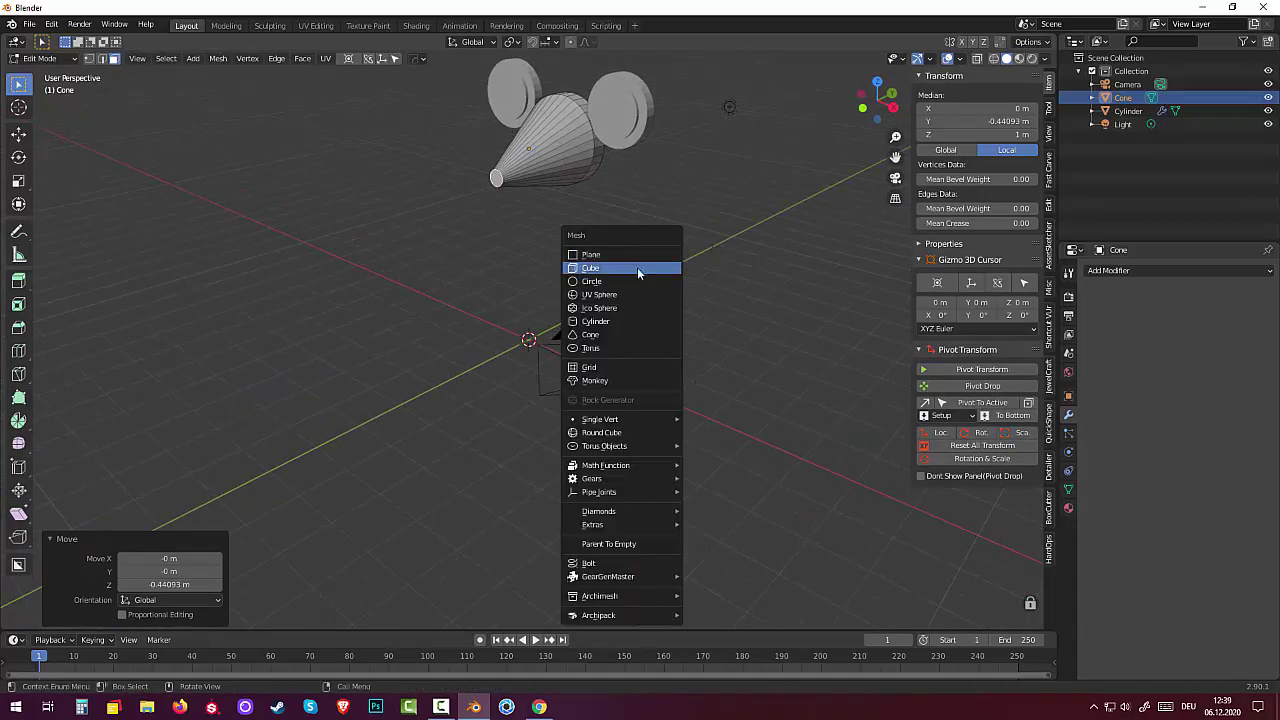
{"action": "left_click", "coordinate": [42, 58]}
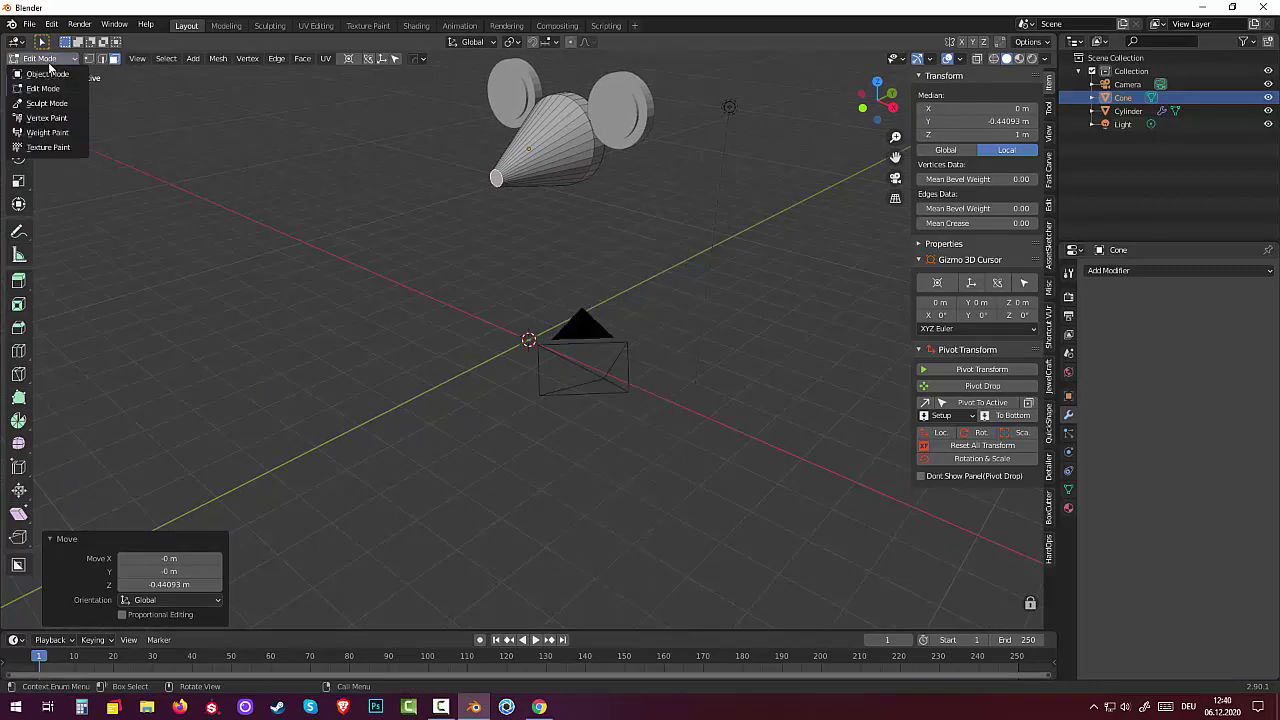
{"action": "left_click", "coordinate": [45, 71]}
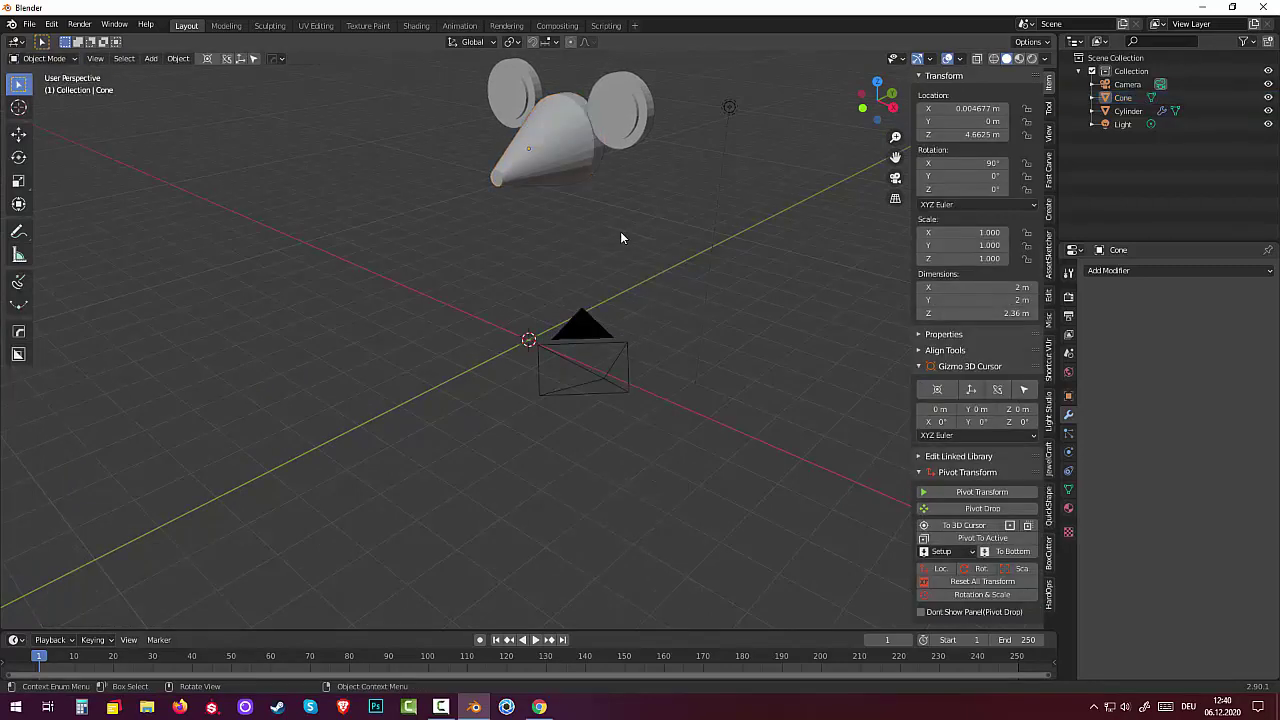
Step: Add a UV sphere at 0.41 m radius, raised and moved forward onto the cone tip
{"action": "key", "text": "shift+a"}
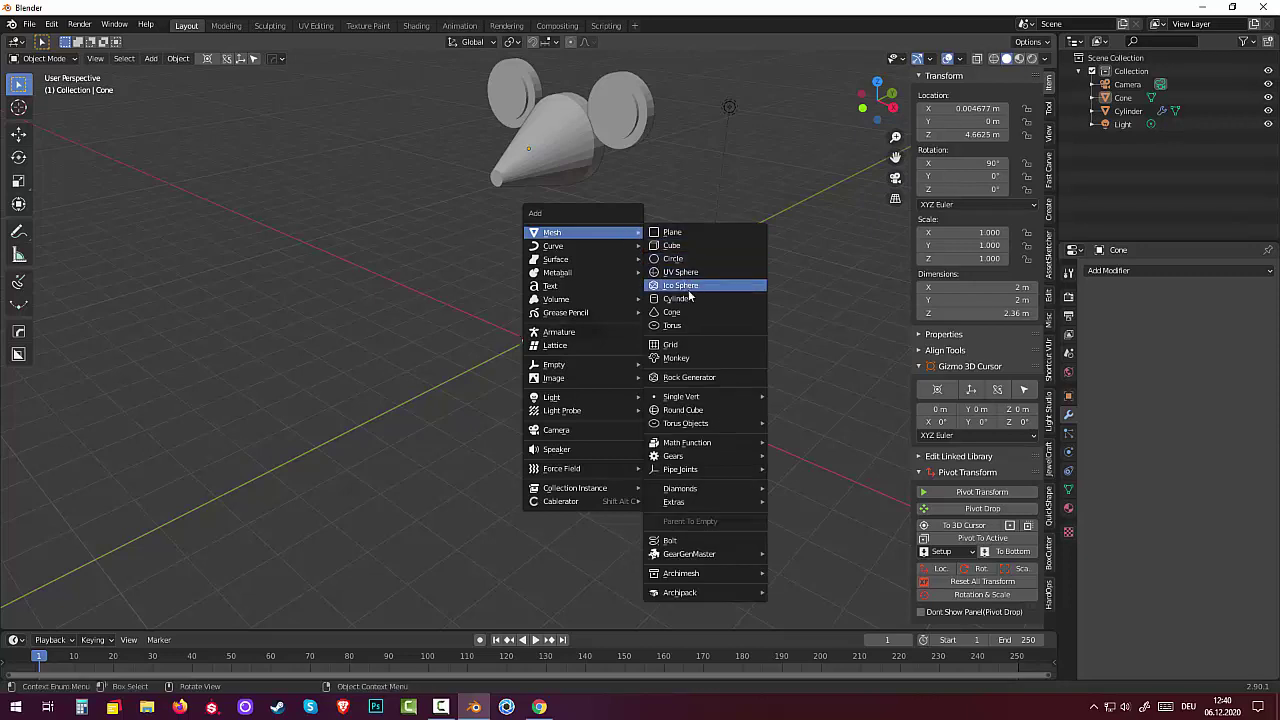
{"action": "left_click", "coordinate": [682, 272]}
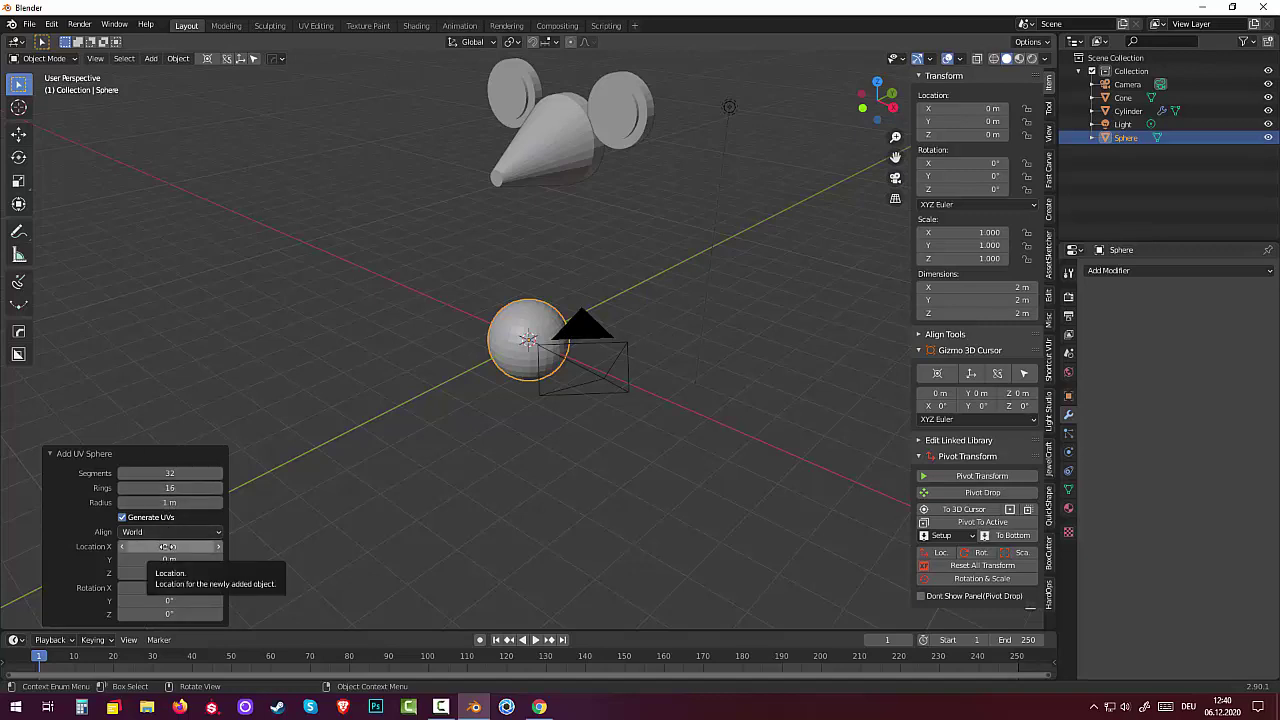
{"action": "mouse_move", "coordinate": [170, 572]}
{"action": "left_mouse_down"}
{"action": "mouse_move", "coordinate": [235, 572]}
{"action": "mouse_move", "coordinate": [200, 572]}
{"action": "left_mouse_up"}
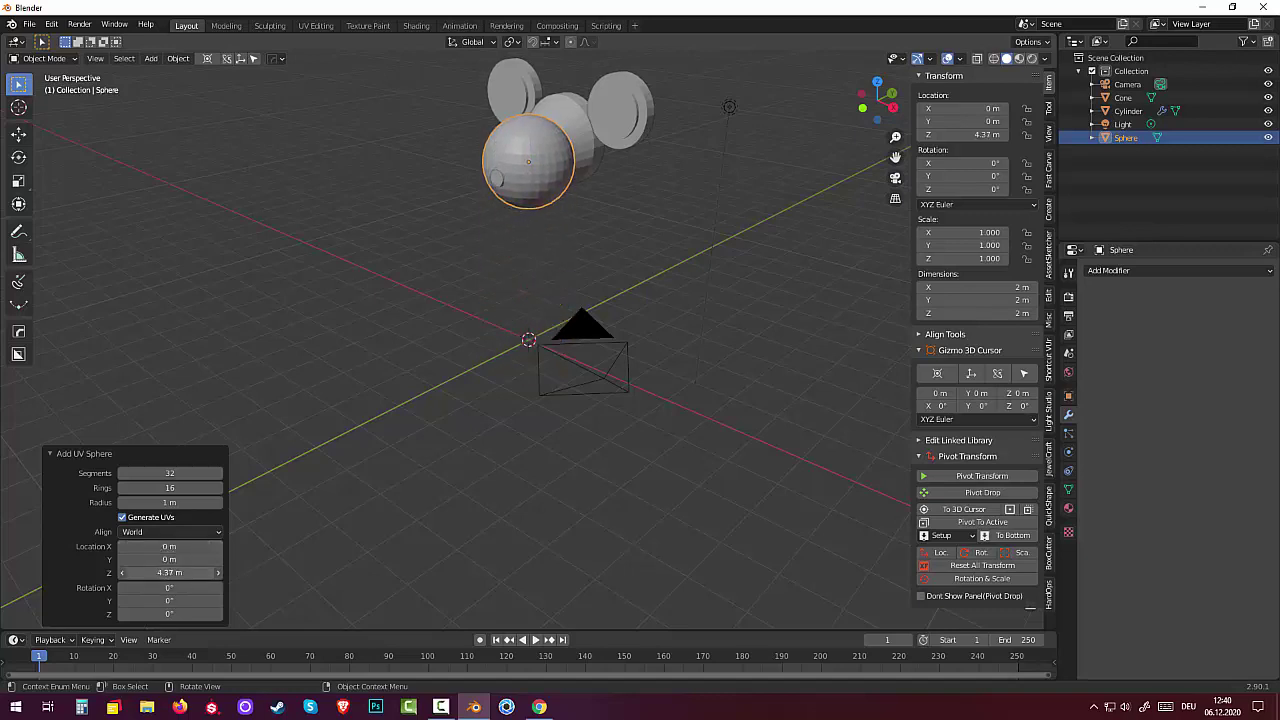
{"action": "left_click_drag", "start_coordinate": [173, 499], "coordinate": [114, 499]}
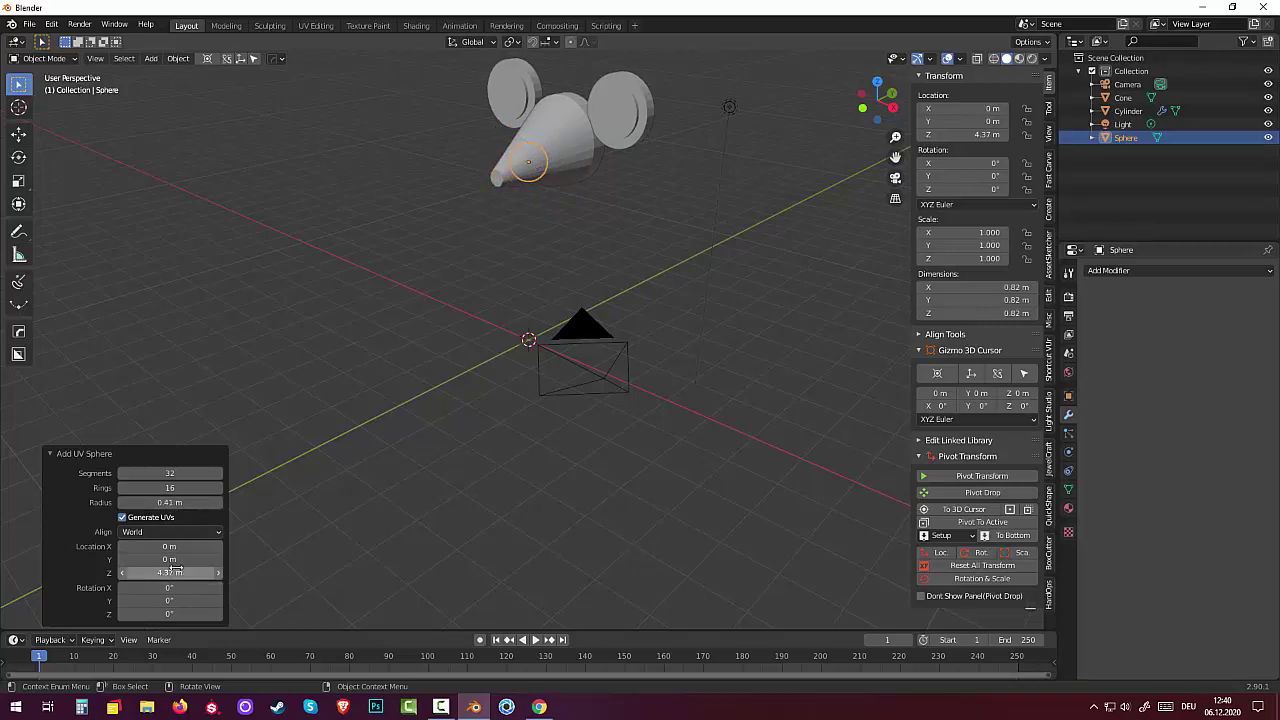
{"action": "left_click_drag", "start_coordinate": [172, 559], "coordinate": [120, 559]}
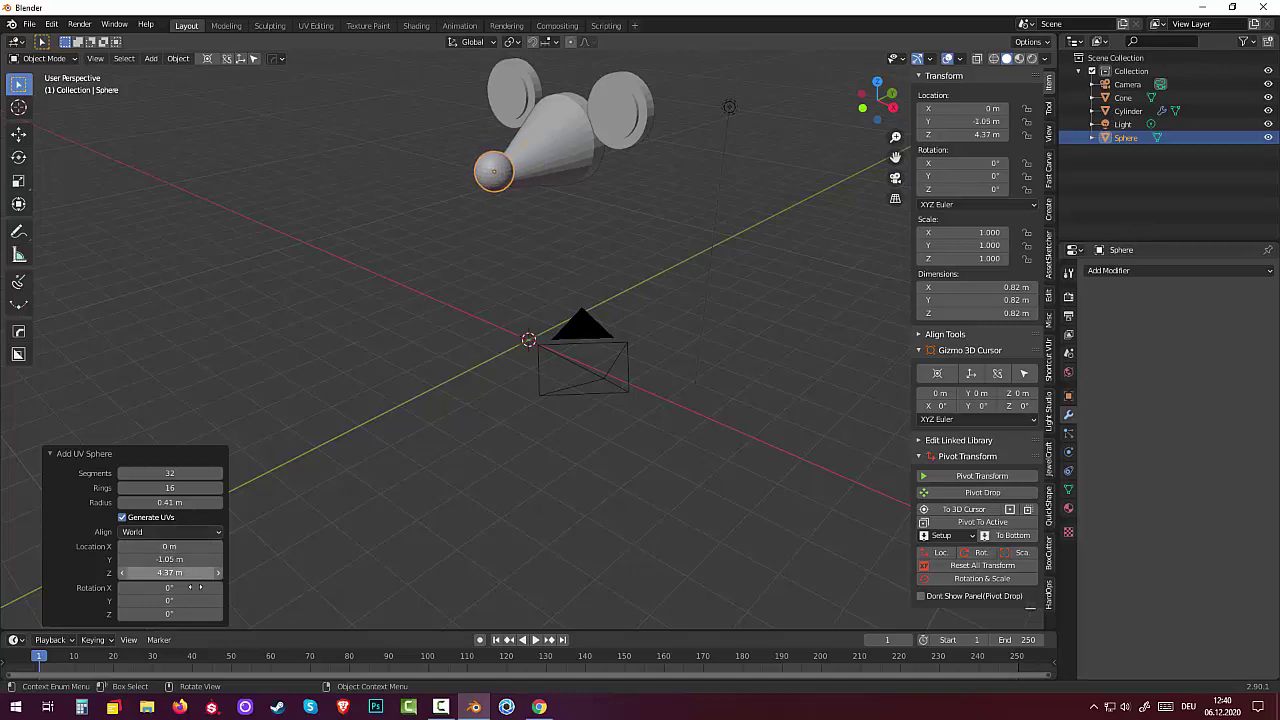
Step: Shrink the nose sphere to 0.27 m radius and lower it onto the tip (Y -1.05 m, Z 4.24 m)
{"action": "middle_click_drag", "start_coordinate": [603, 433], "coordinate": [536, 437]}
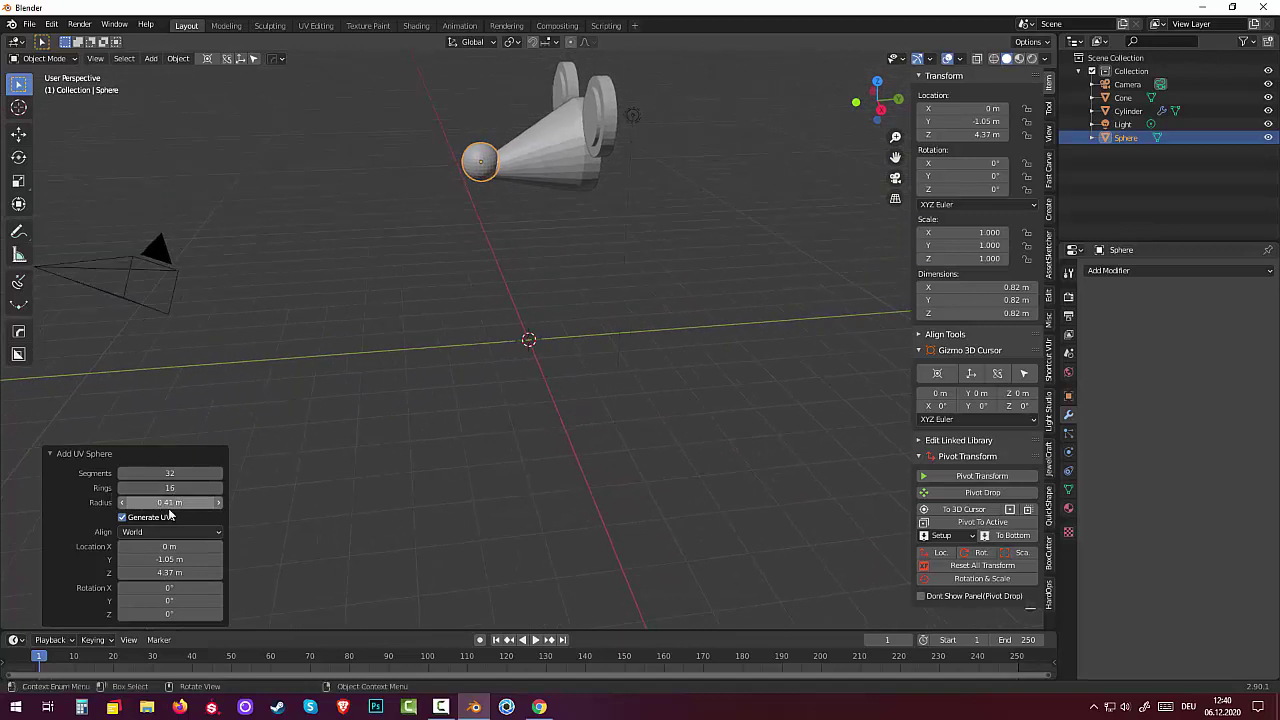
{"action": "left_click_drag", "start_coordinate": [170, 502], "coordinate": [135, 502]}
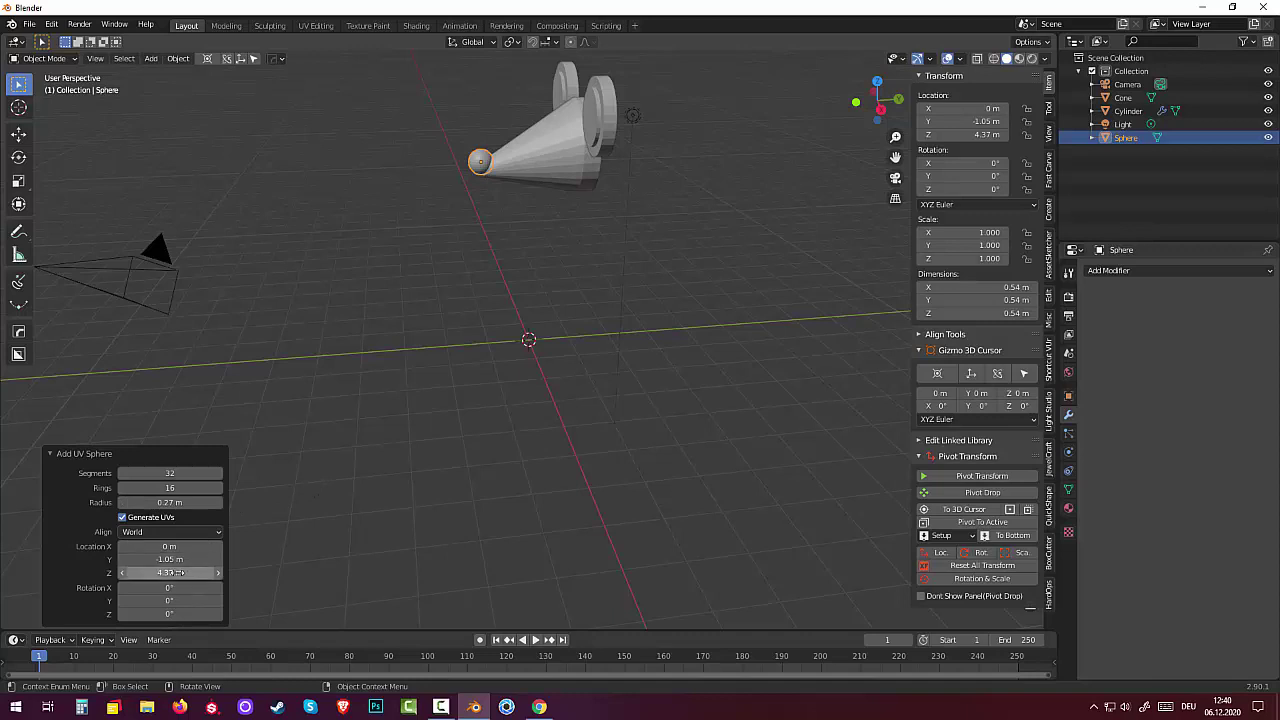
{"action": "left_click_drag", "start_coordinate": [160, 572], "coordinate": [148, 572]}
{"action": "left_click", "coordinate": [372, 490]}
{"action": "mouse_move", "coordinate": [440, 405]}
{"action": "middle_mouse_down"}
{"action": "mouse_move", "coordinate": [498, 332]}
{"action": "mouse_move", "coordinate": [451, 324]}
{"action": "middle_mouse_up"}
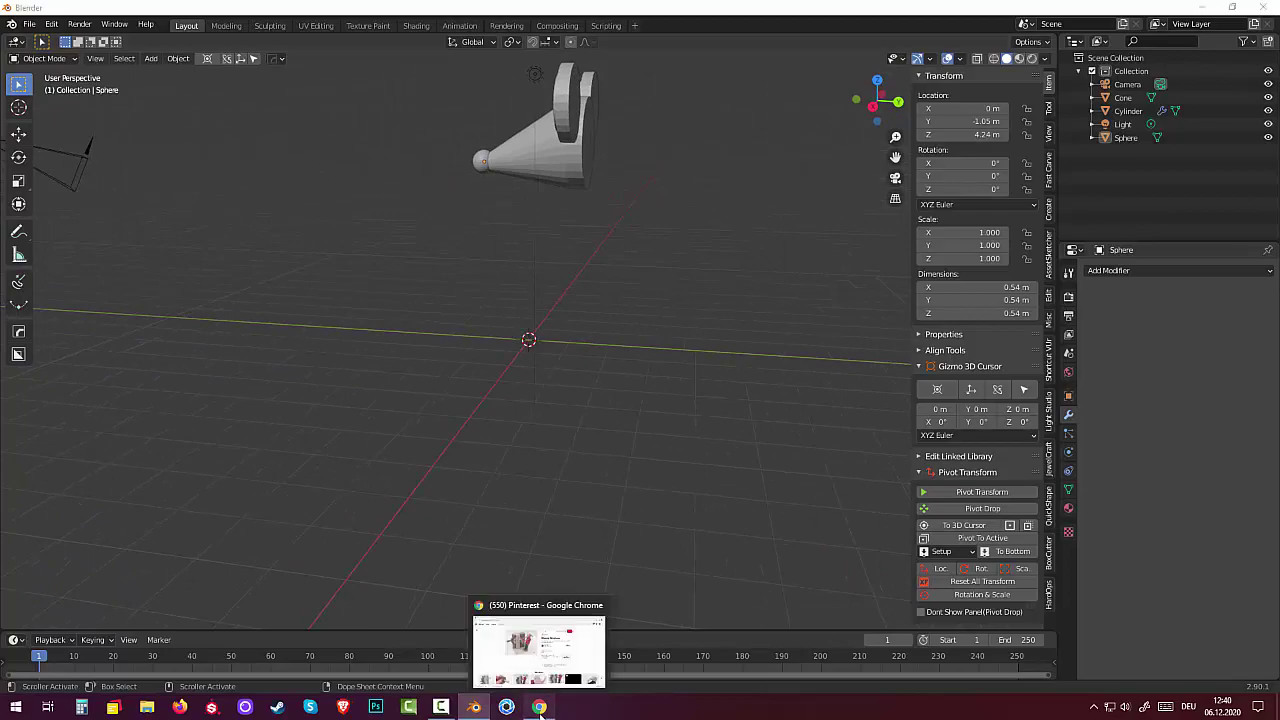
{"action": "left_click", "coordinate": [539, 707]}
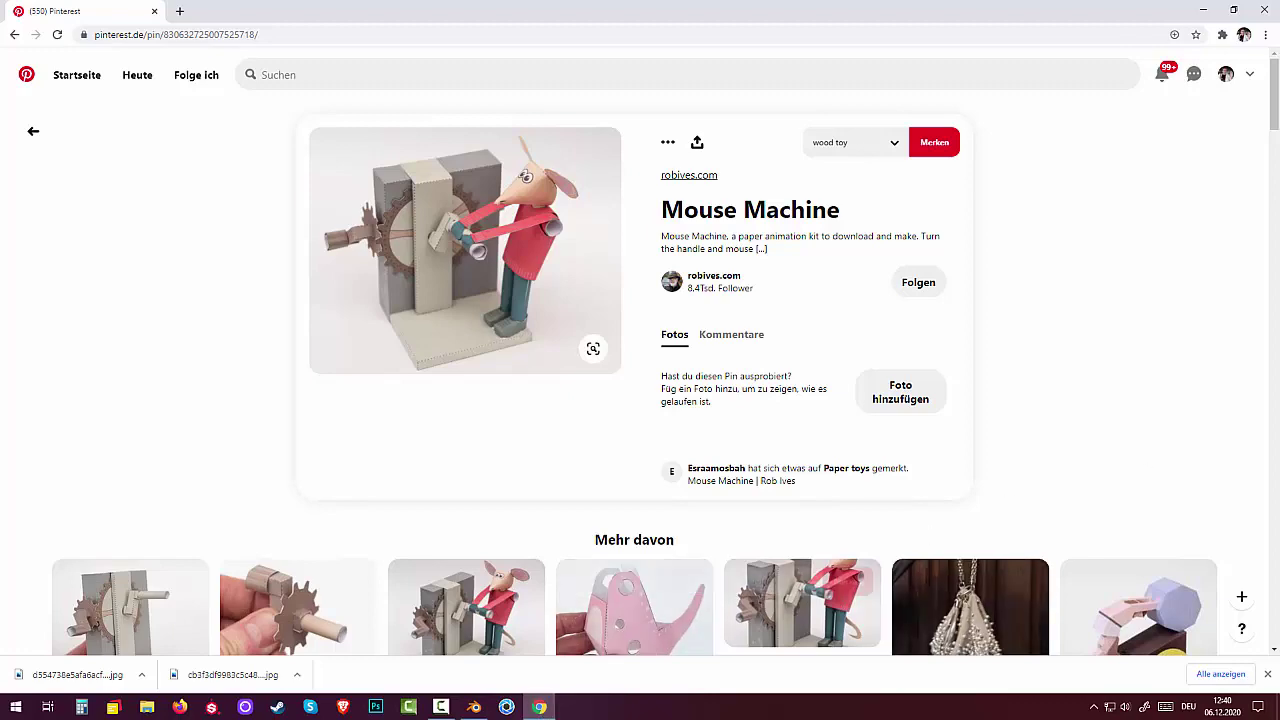
{"action": "left_click_drag", "start_coordinate": [1273, 122], "coordinate": [1273, 143]}
{"action": "scroll", "coordinate": [1273, 143], "scroll_direction": "down", "scroll_amount": 2}
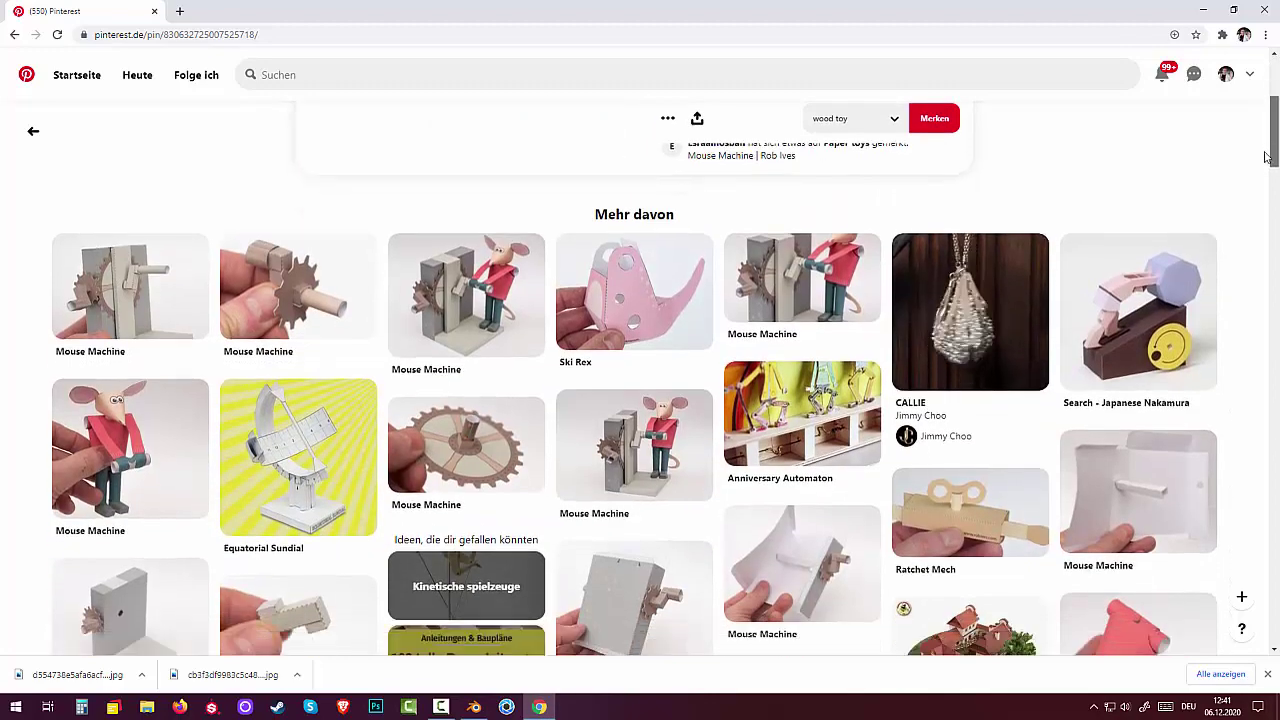
{"action": "left_click_drag", "start_coordinate": [1268, 150], "coordinate": [1263, 175]}
{"action": "scroll", "coordinate": [1263, 175], "scroll_direction": "down", "scroll_amount": 1}
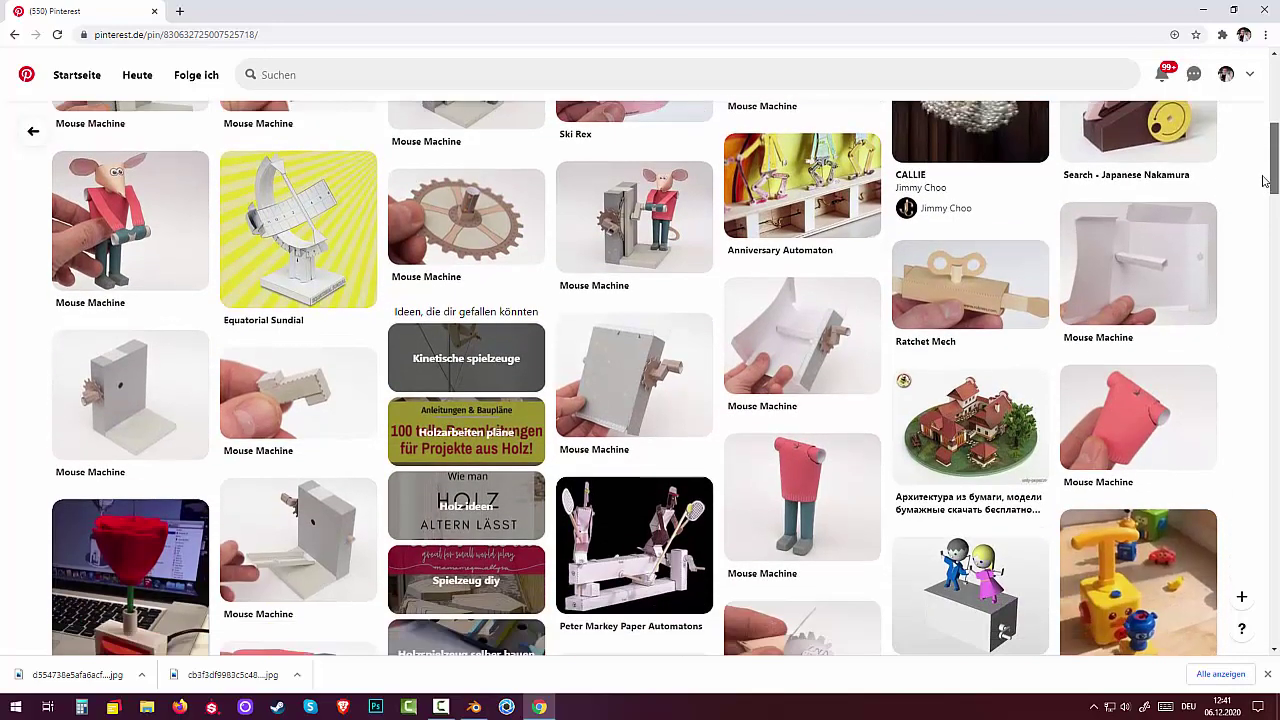
{"action": "scroll", "coordinate": [1184, 237], "scroll_direction": "down", "scroll_amount": 2}
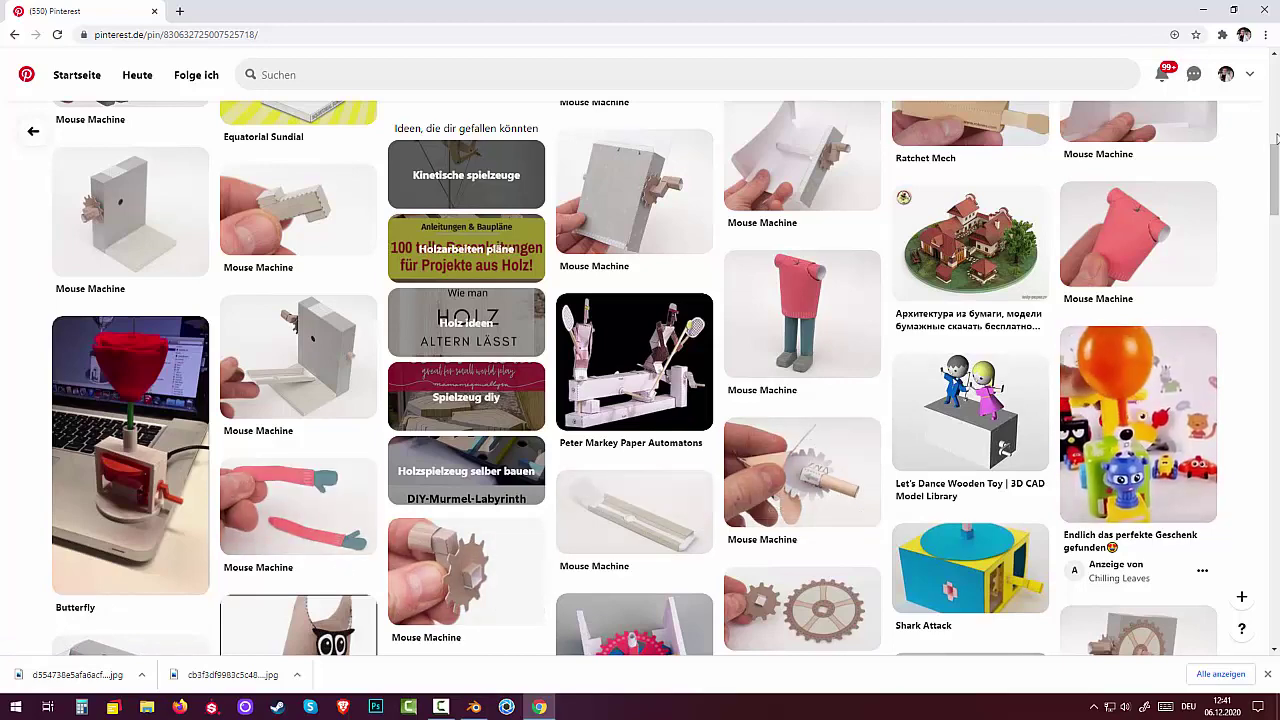
{"action": "scroll", "coordinate": [1274, 184], "scroll_direction": "down", "scroll_amount": 2}
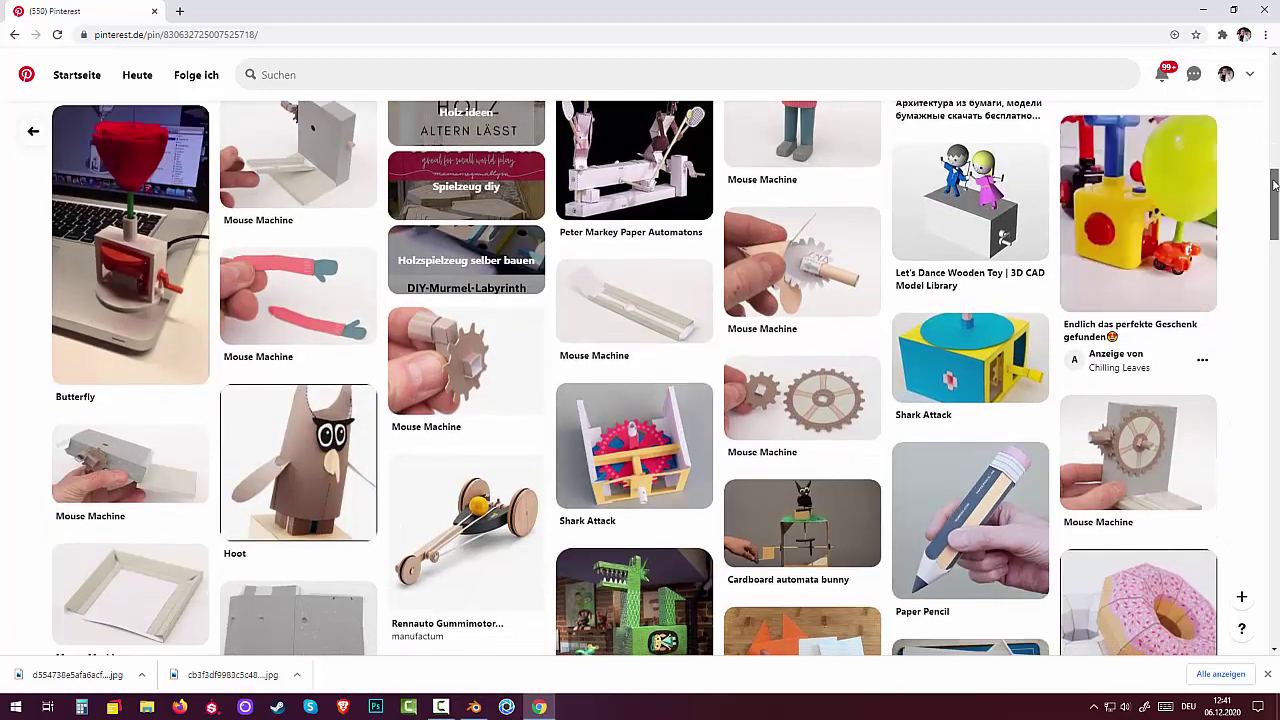
{"action": "mouse_move", "coordinate": [1274, 184]}
{"action": "left_mouse_down"}
{"action": "mouse_move", "coordinate": [1274, 250]}
{"action": "mouse_move", "coordinate": [1245, 77]}
{"action": "left_mouse_up"}
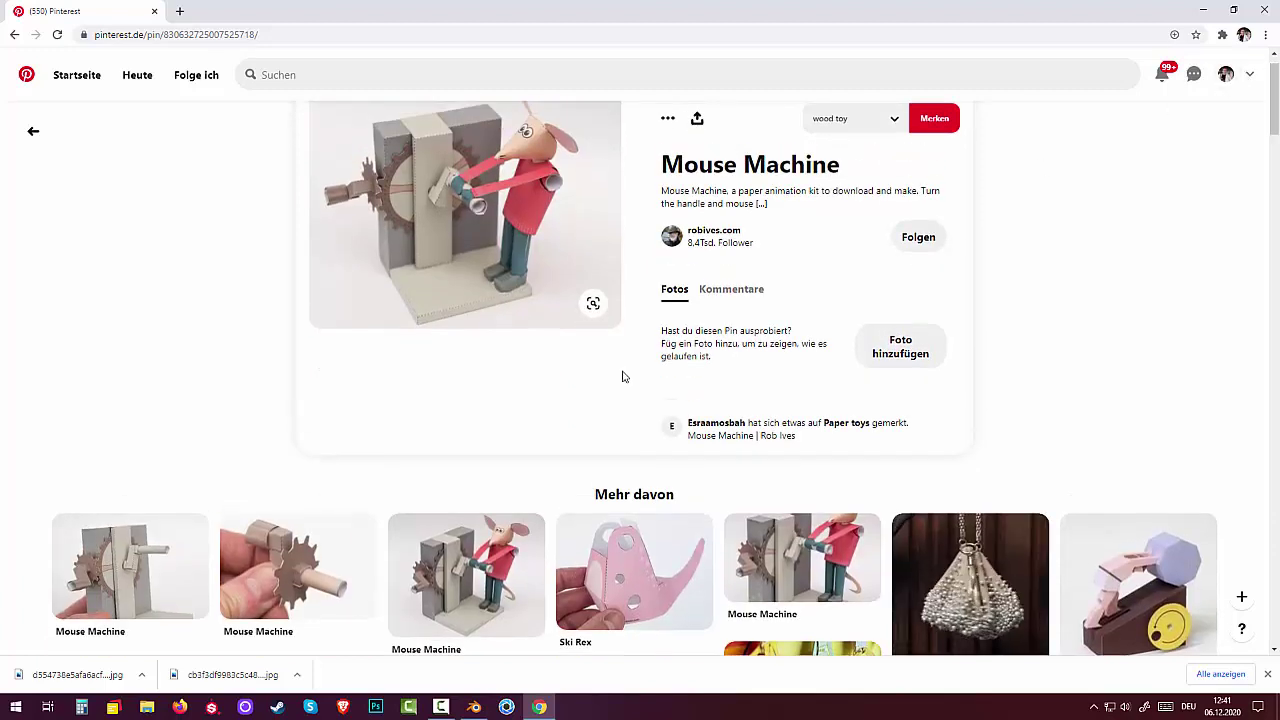
{"action": "mouse_move", "coordinate": [466, 575]}
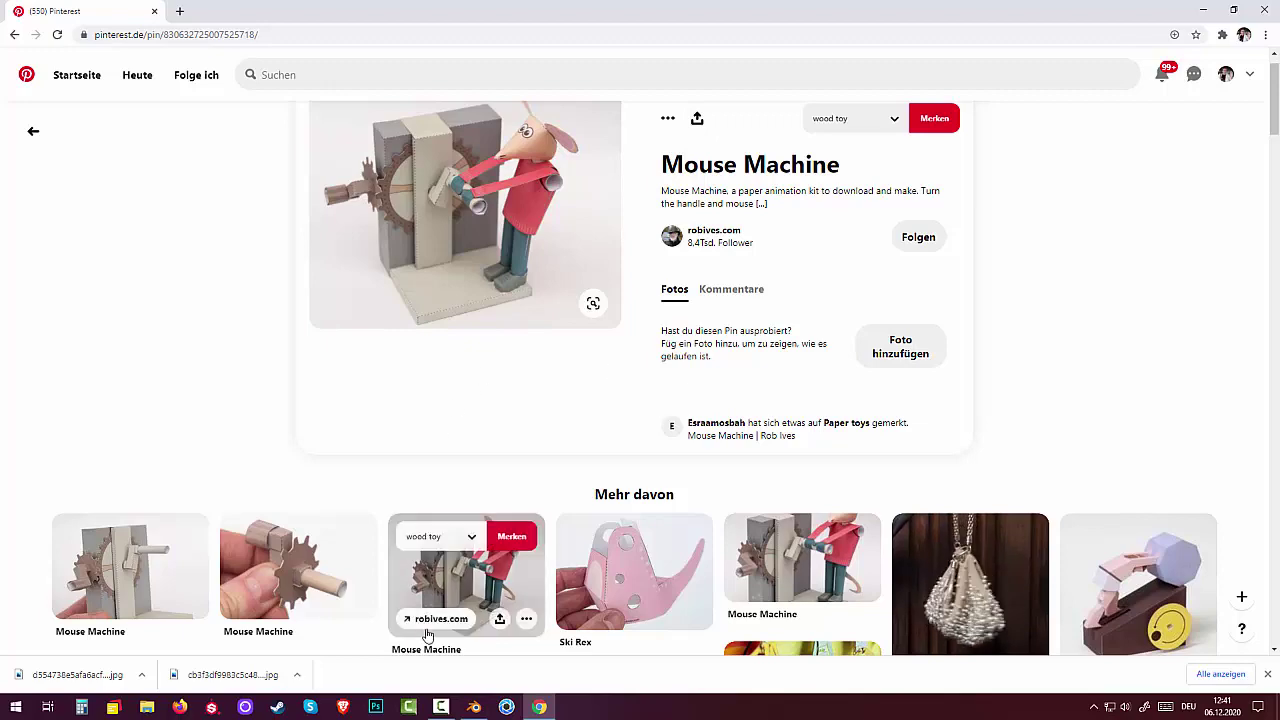
Step: Back in Blender, add a trial cylinder at the origin
{"action": "left_click", "coordinate": [540, 708]}
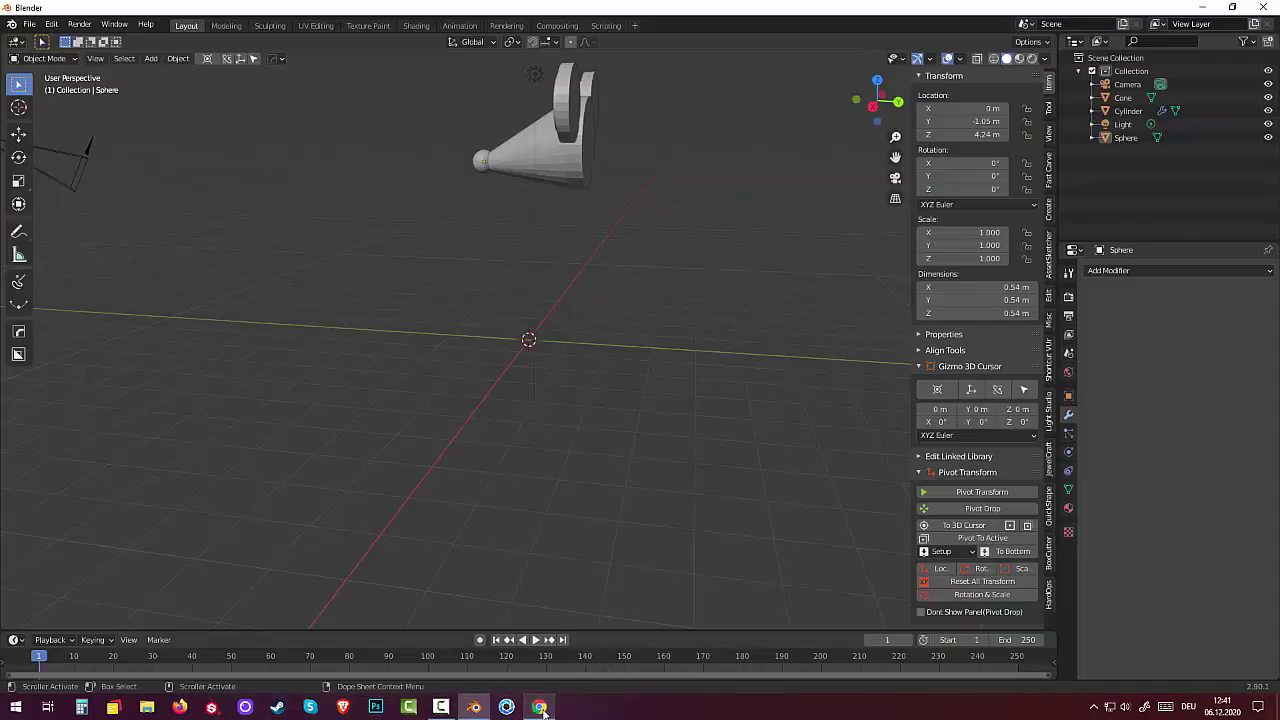
{"action": "middle_click_drag", "start_coordinate": [620, 300], "coordinate": [642, 276]}
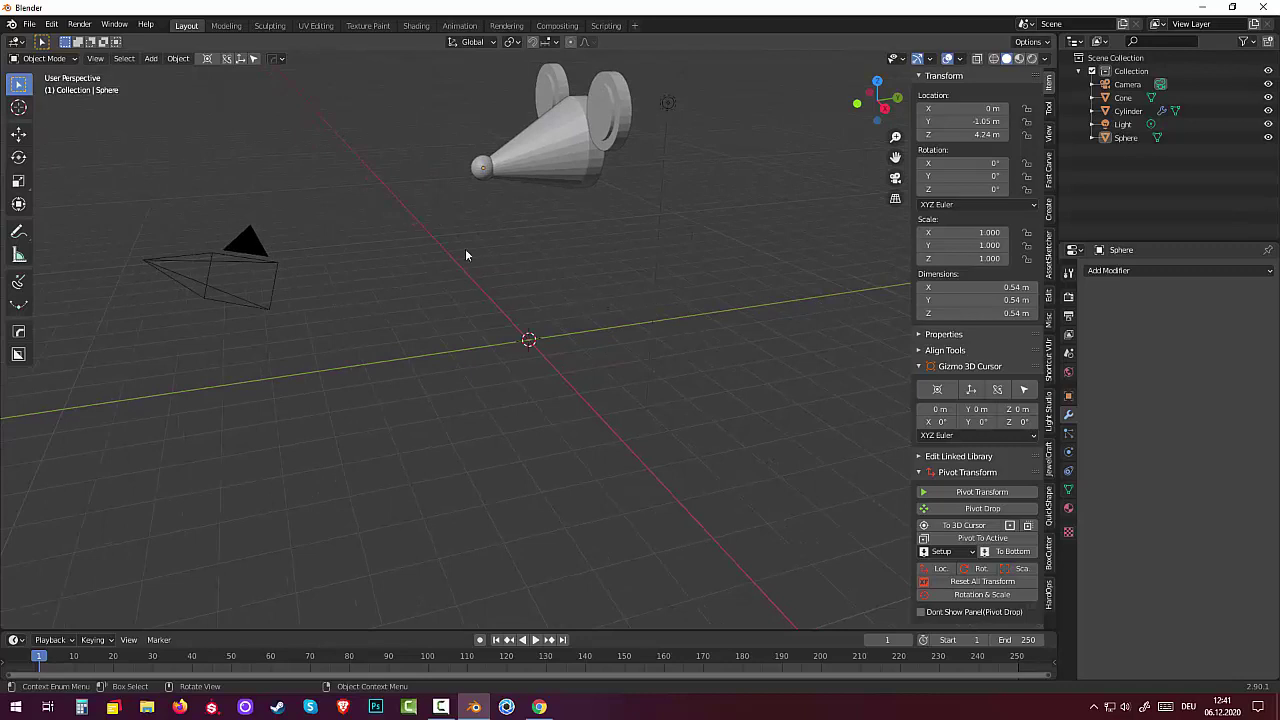
{"action": "middle_click_drag", "start_coordinate": [465, 255], "coordinate": [587, 275]}
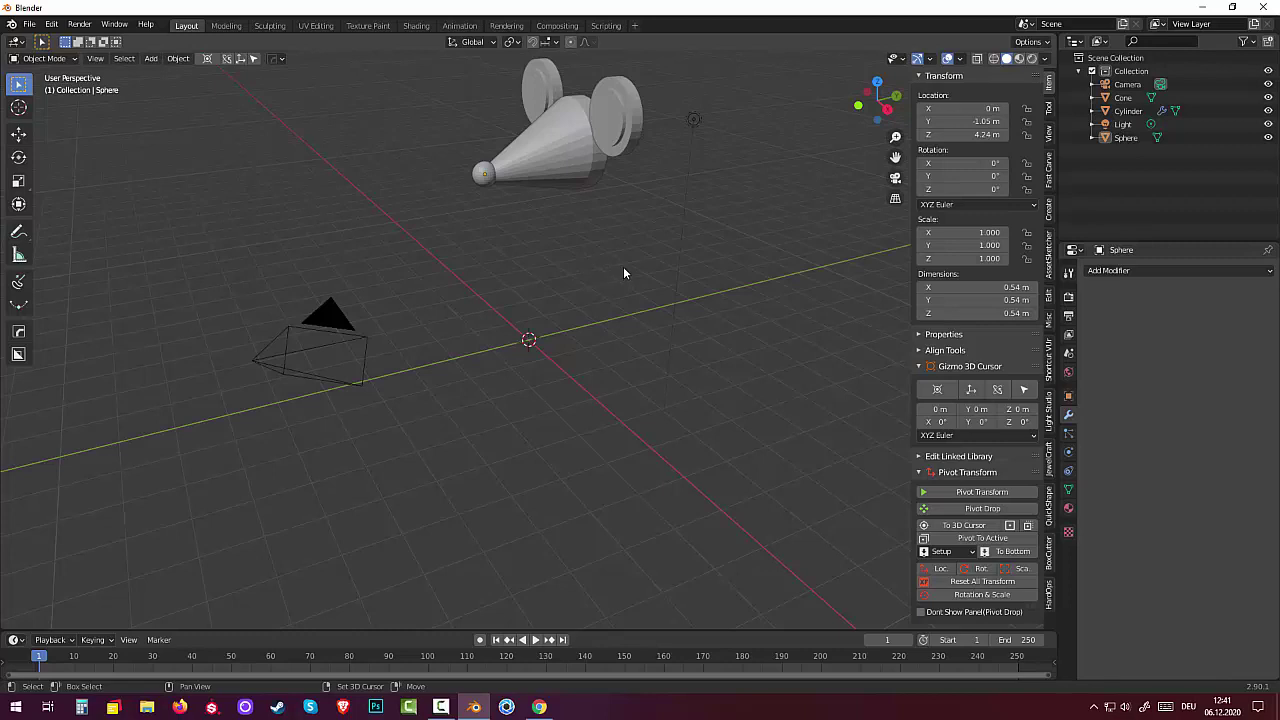
{"action": "key", "text": "shift+a"}
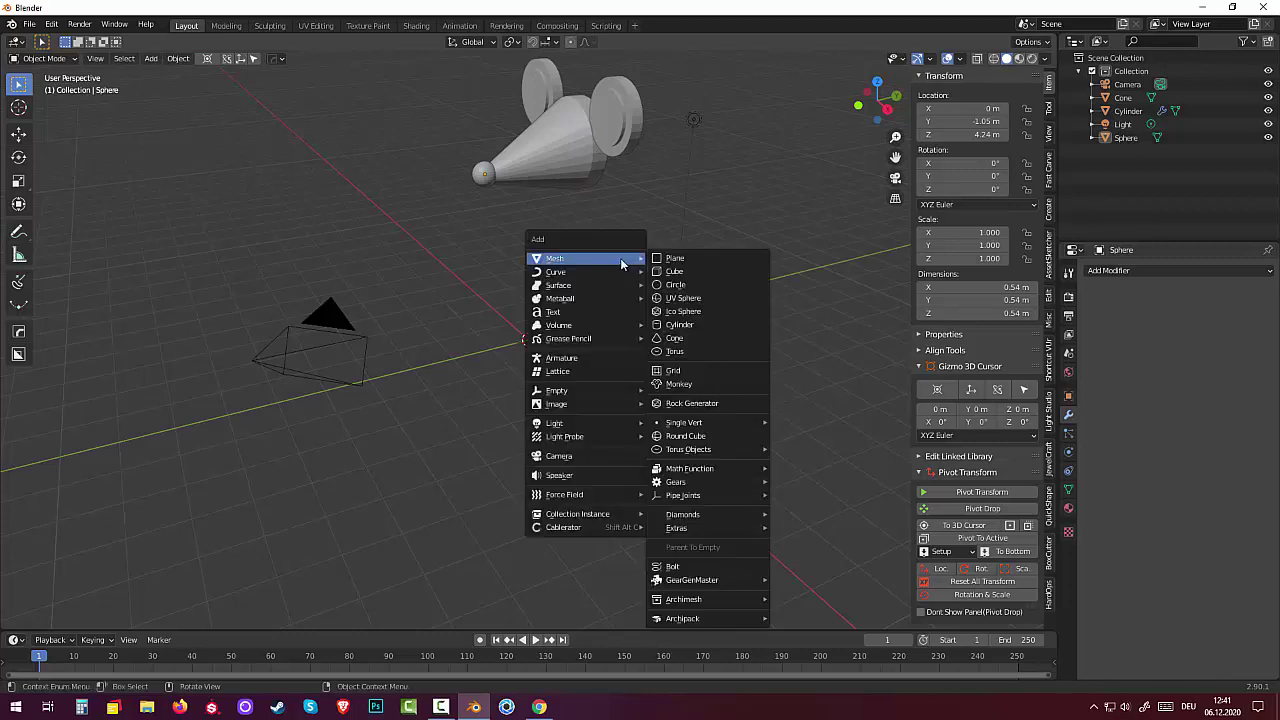
{"action": "key", "text": "Escape"}
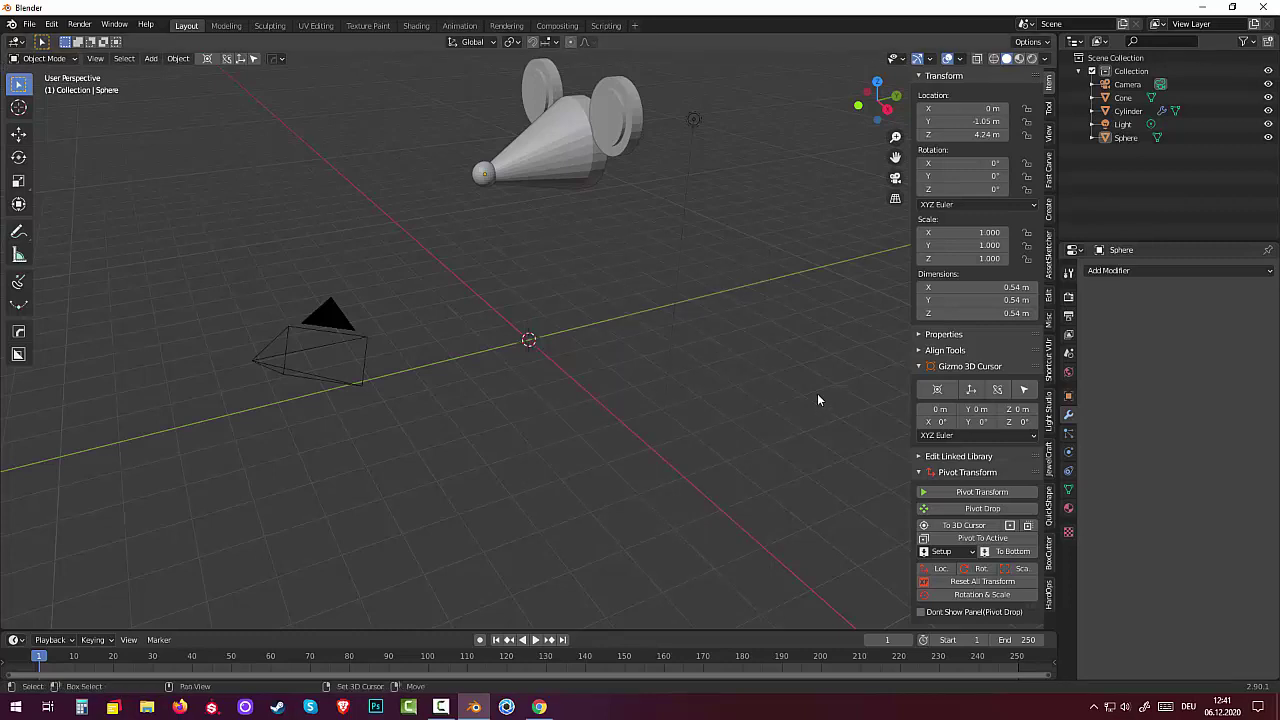
{"action": "key", "text": "shift+a"}
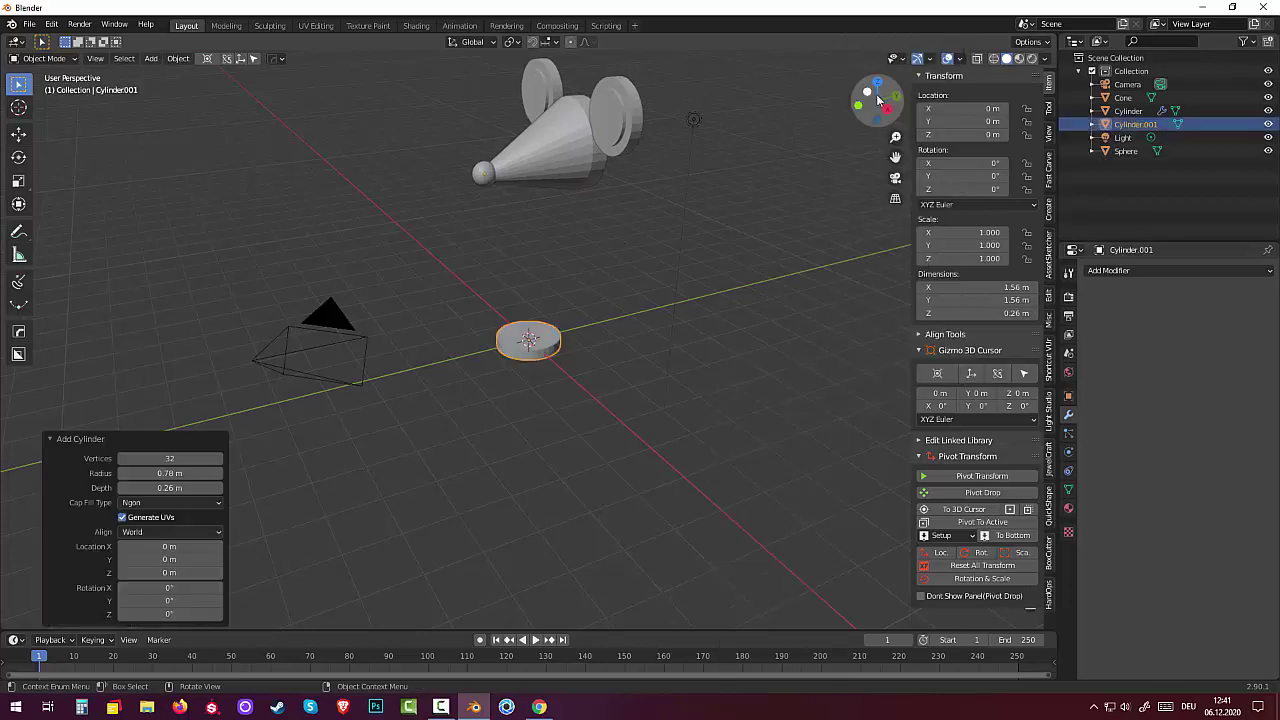
{"action": "left_click", "coordinate": [875, 98]}
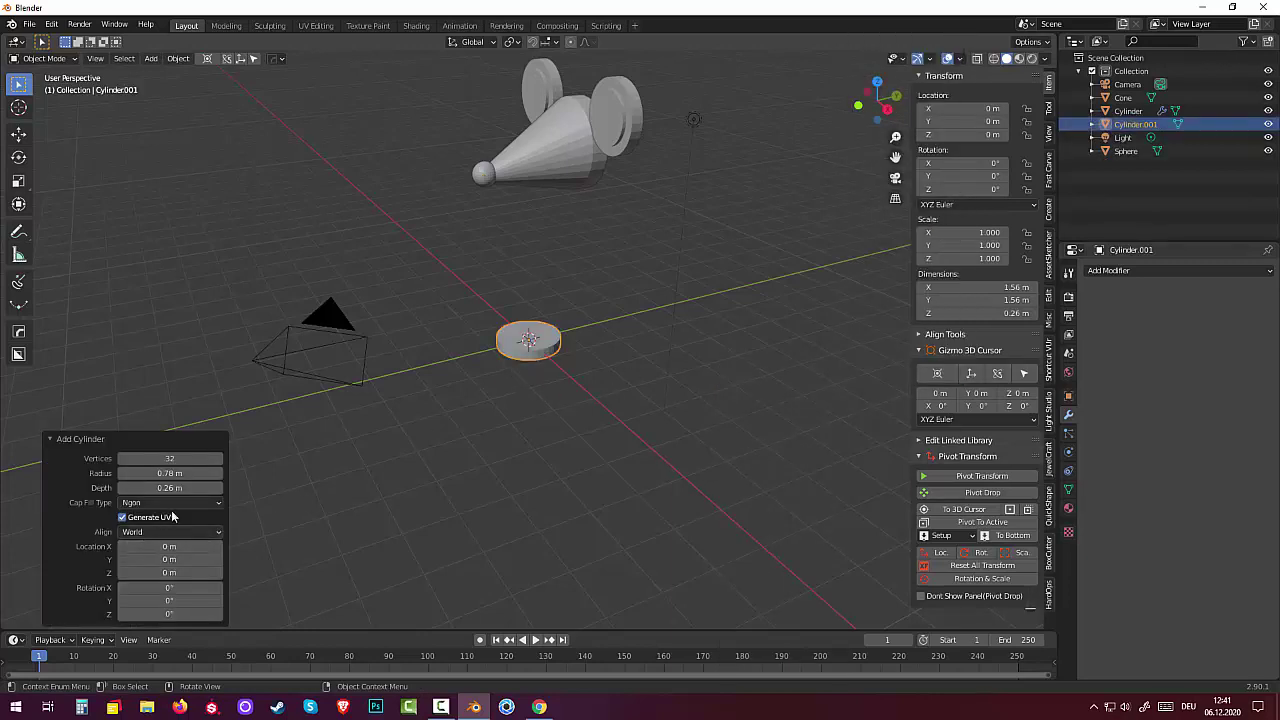
Step: Size the trial cylinder to 2.74 m depth and 0.91 m radius, then delete it
{"action": "mouse_move", "coordinate": [168, 487]}
{"action": "left_mouse_down"}
{"action": "mouse_move", "coordinate": [240, 487]}
{"action": "mouse_move", "coordinate": [150, 487]}
{"action": "left_mouse_up"}
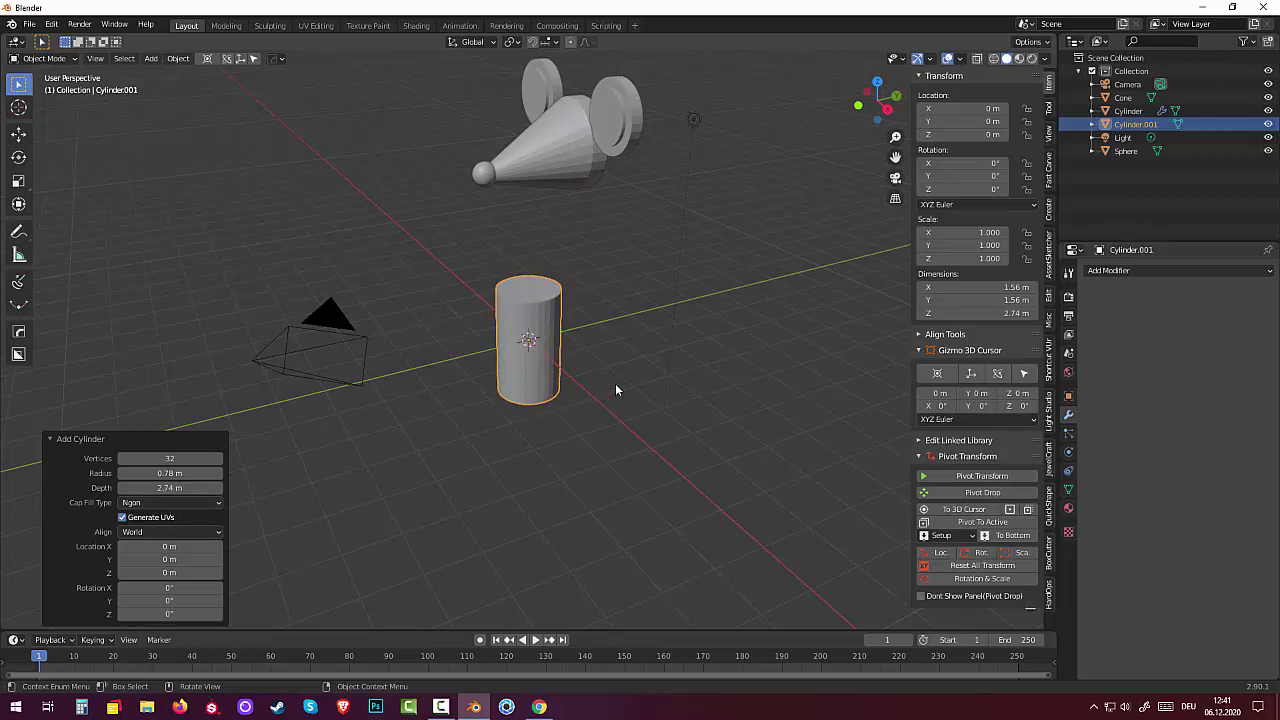
{"action": "mouse_move", "coordinate": [615, 383]}
{"action": "middle_mouse_down"}
{"action": "mouse_move", "coordinate": [716, 369]}
{"action": "mouse_move", "coordinate": [547, 372]}
{"action": "middle_mouse_up"}
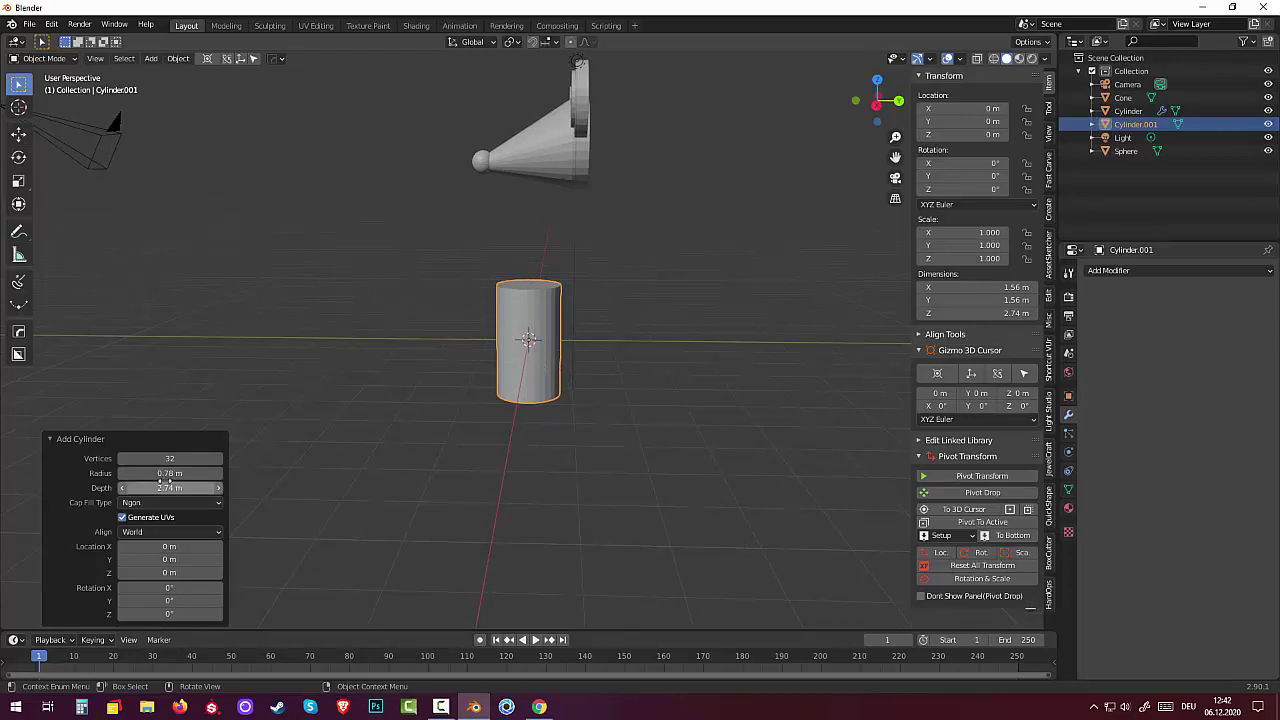
{"action": "mouse_move", "coordinate": [165, 478]}
{"action": "left_mouse_down"}
{"action": "mouse_move", "coordinate": [205, 478]}
{"action": "mouse_move", "coordinate": [190, 473]}
{"action": "left_mouse_up"}
{"action": "mouse_move", "coordinate": [569, 438]}
{"action": "middle_mouse_down"}
{"action": "mouse_move", "coordinate": [714, 438]}
{"action": "mouse_move", "coordinate": [555, 452]}
{"action": "middle_mouse_up"}
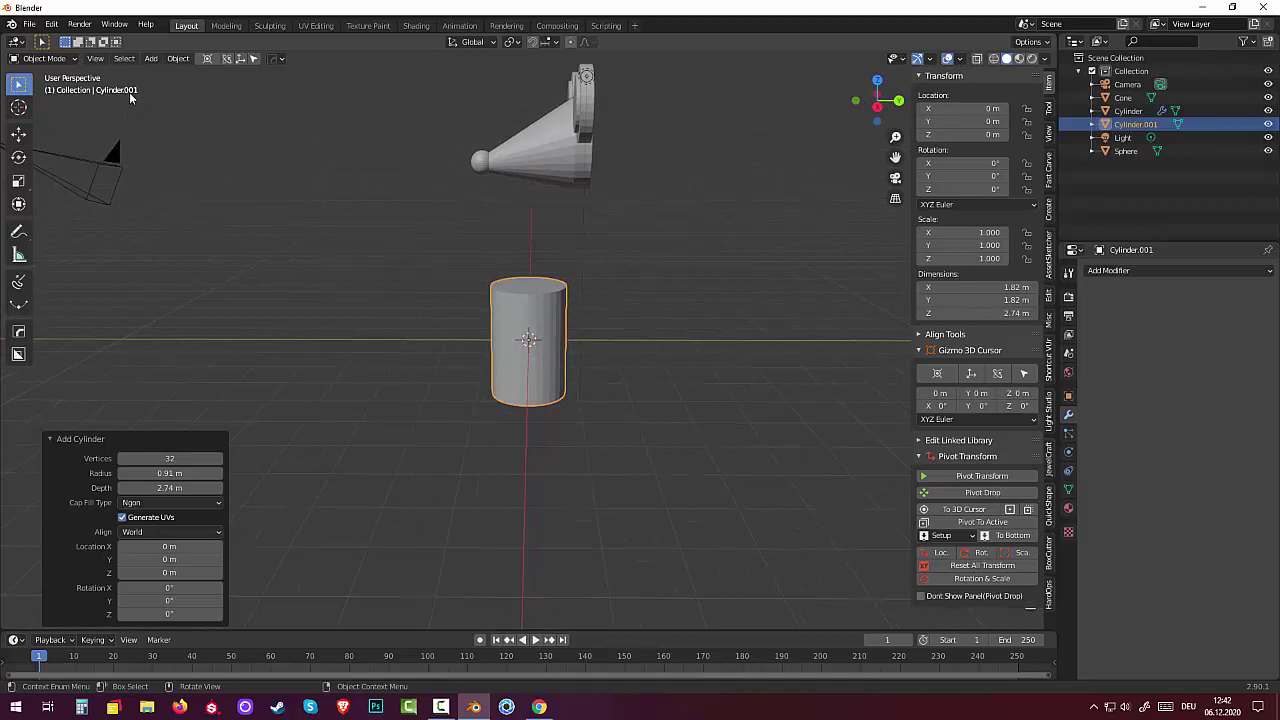
{"action": "mouse_move", "coordinate": [451, 343]}
{"action": "middle_mouse_down"}
{"action": "mouse_move", "coordinate": [487, 313]}
{"action": "mouse_move", "coordinate": [476, 352]}
{"action": "middle_mouse_up"}
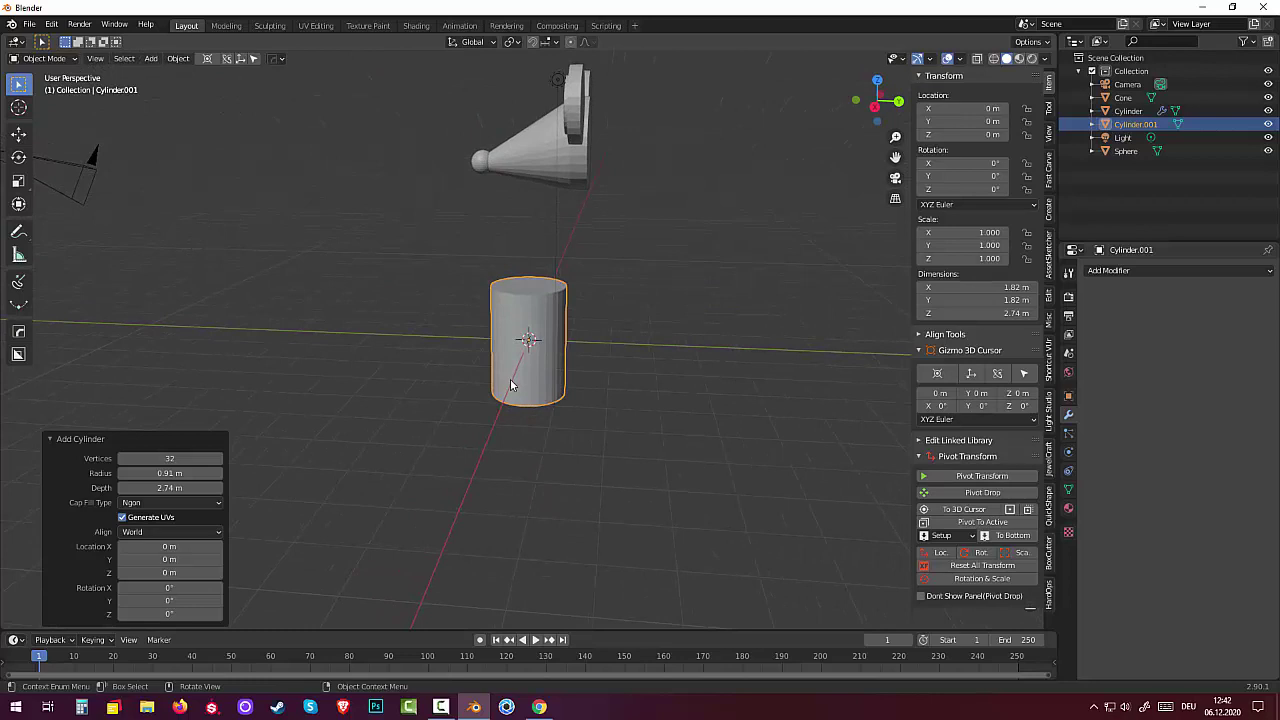
{"action": "left_click", "coordinate": [543, 323]}
{"action": "key", "text": "Delete"}
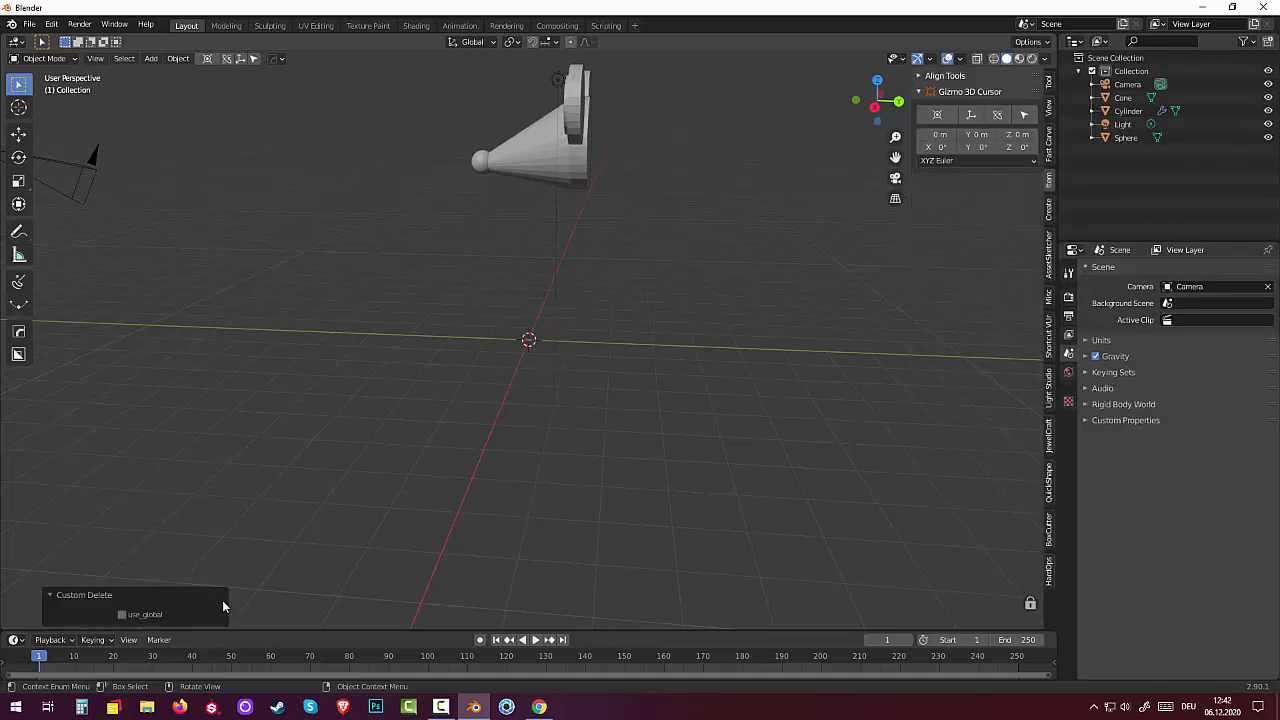
Step: Add a cube at the origin
{"action": "key", "text": "shift+a"}
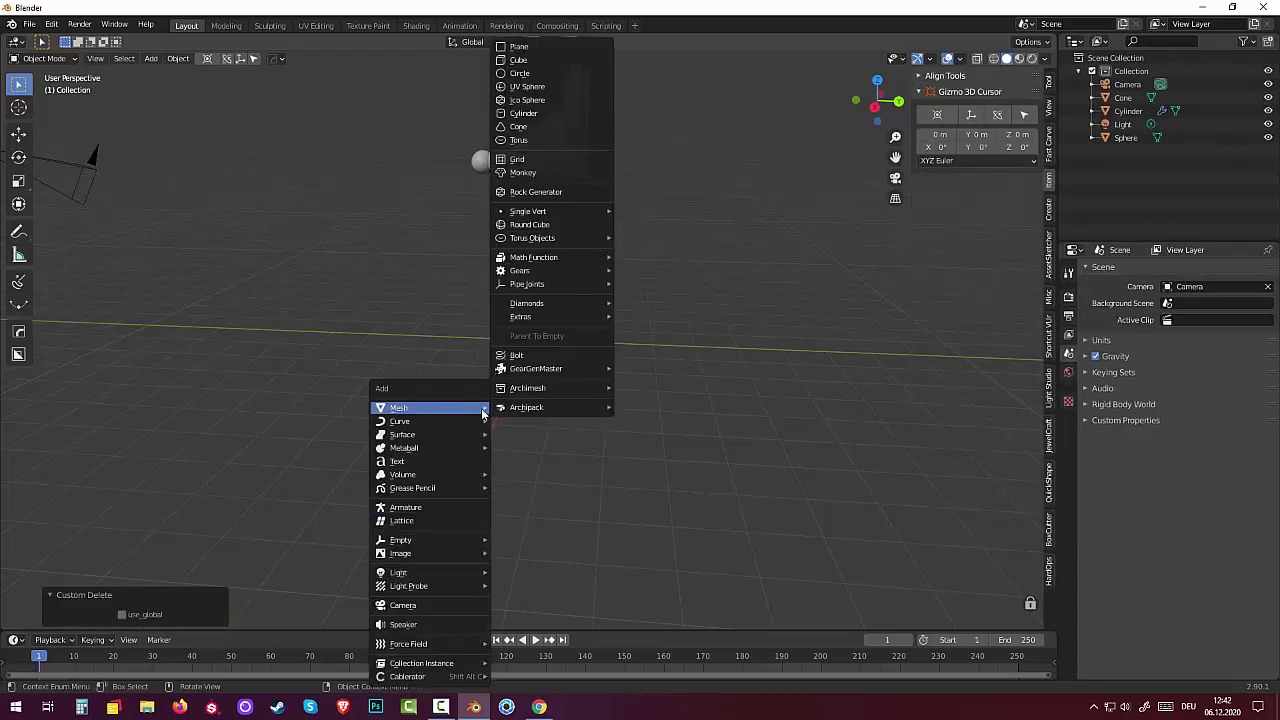
{"action": "left_click", "coordinate": [533, 60]}
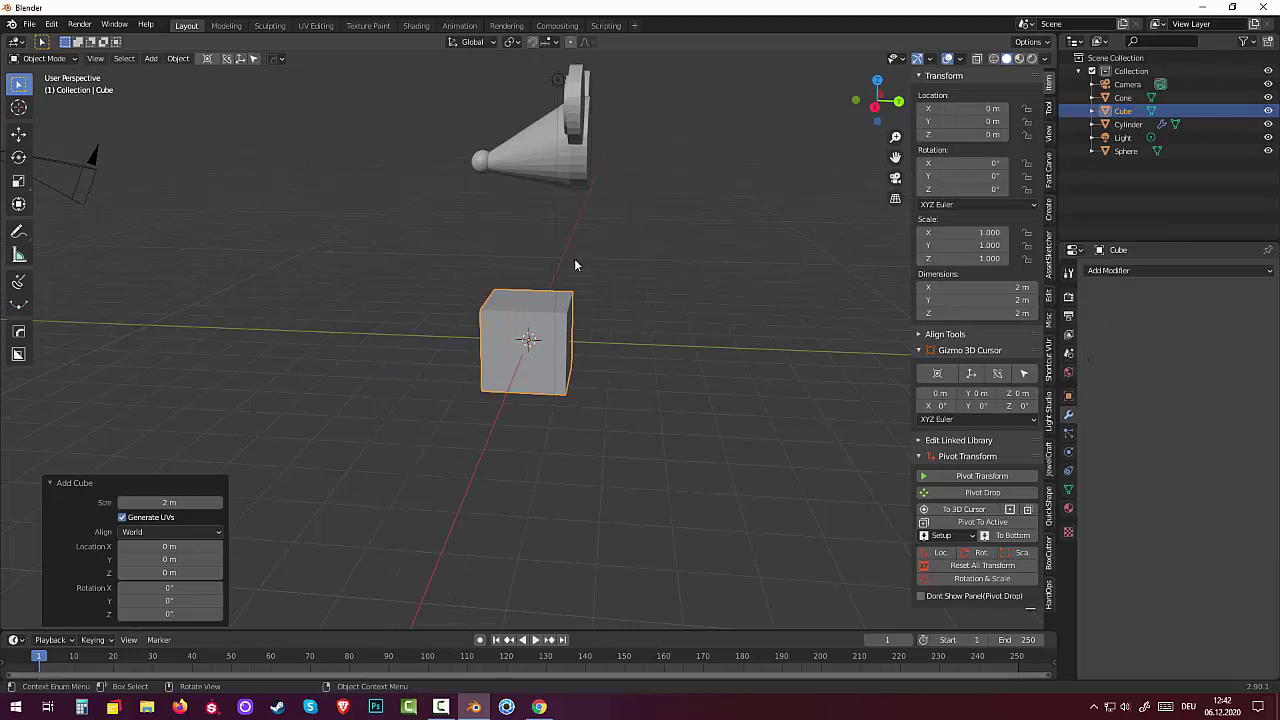
{"action": "mouse_move", "coordinate": [623, 326]}
{"action": "middle_mouse_down"}
{"action": "mouse_move", "coordinate": [636, 320]}
{"action": "mouse_move", "coordinate": [588, 321]}
{"action": "middle_mouse_up"}
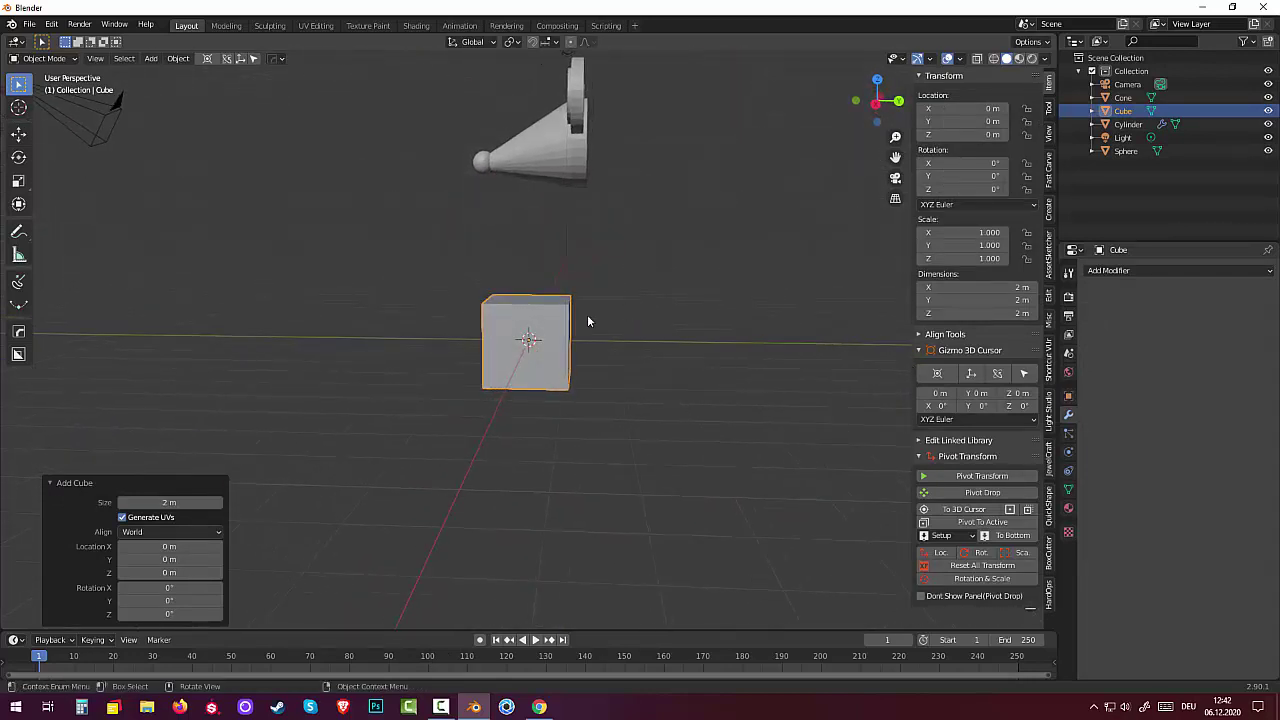
Step: Stretch the cube about 1.89× taller on Z, then shrink it uniformly to 0.816
{"action": "key", "text": "s"}
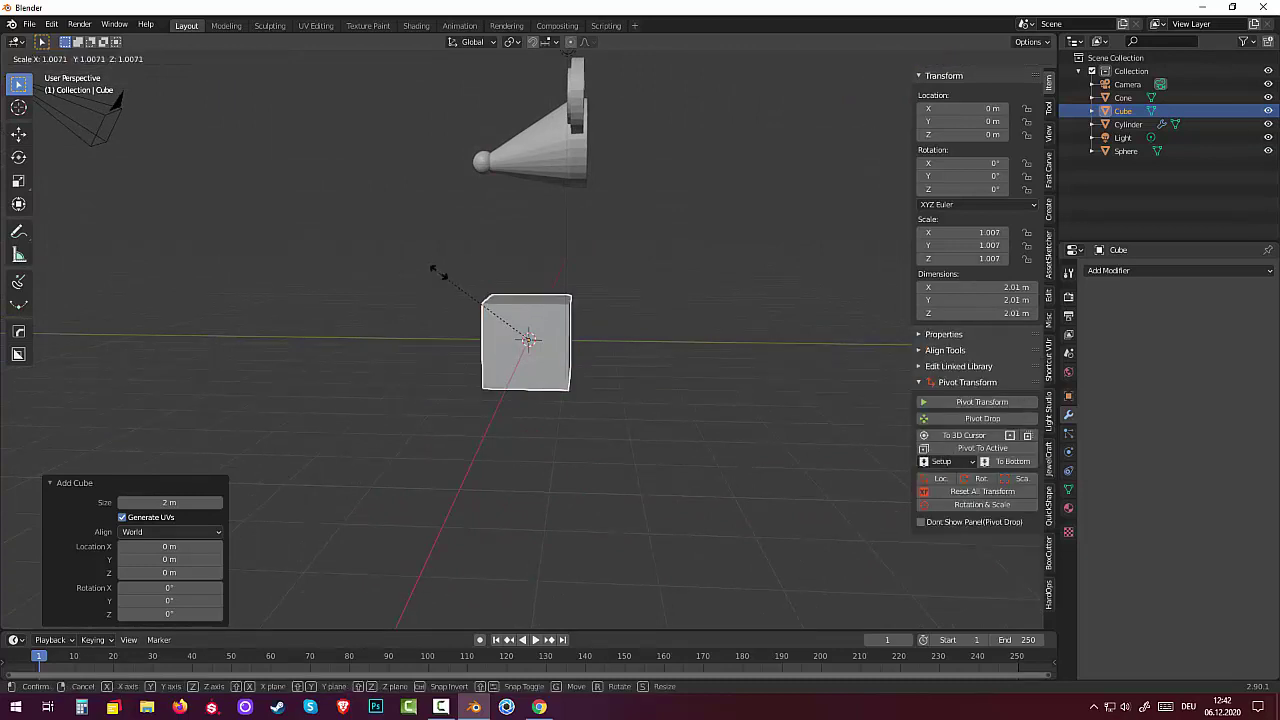
{"action": "key", "text": "z"}
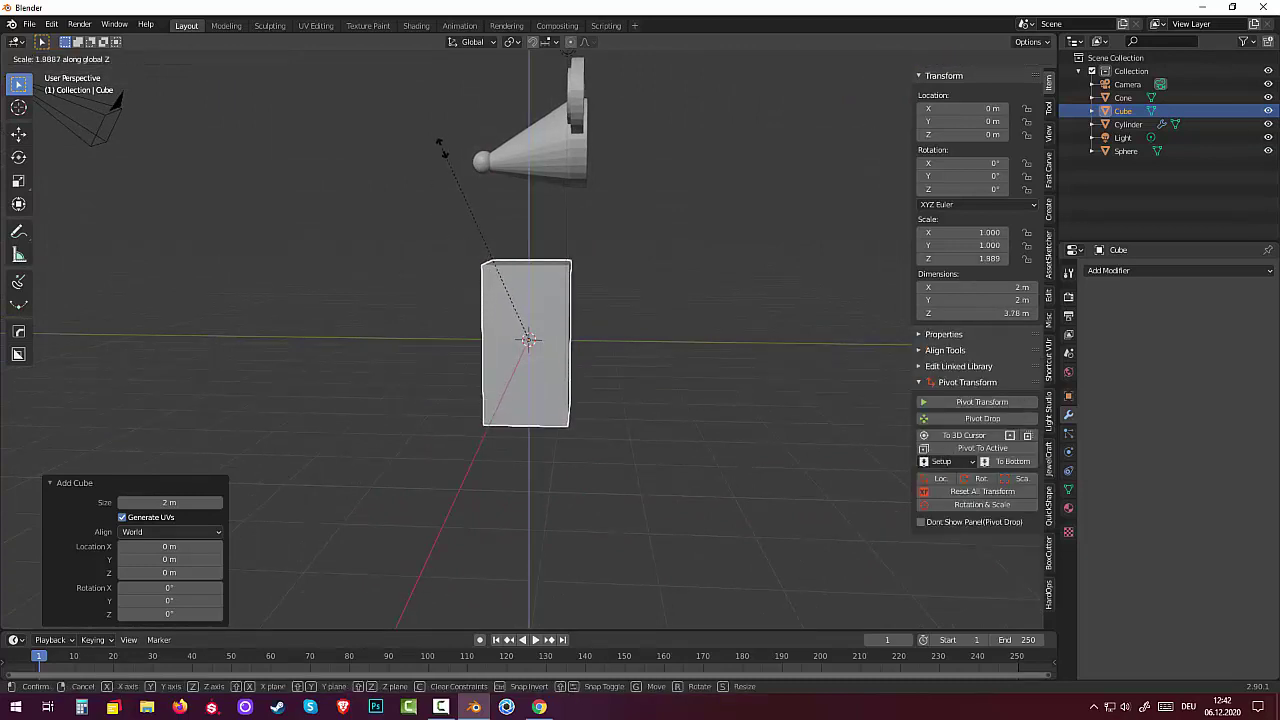
{"action": "left_click", "coordinate": [443, 145]}
{"action": "middle_click_drag", "start_coordinate": [623, 257], "coordinate": [777, 280]}
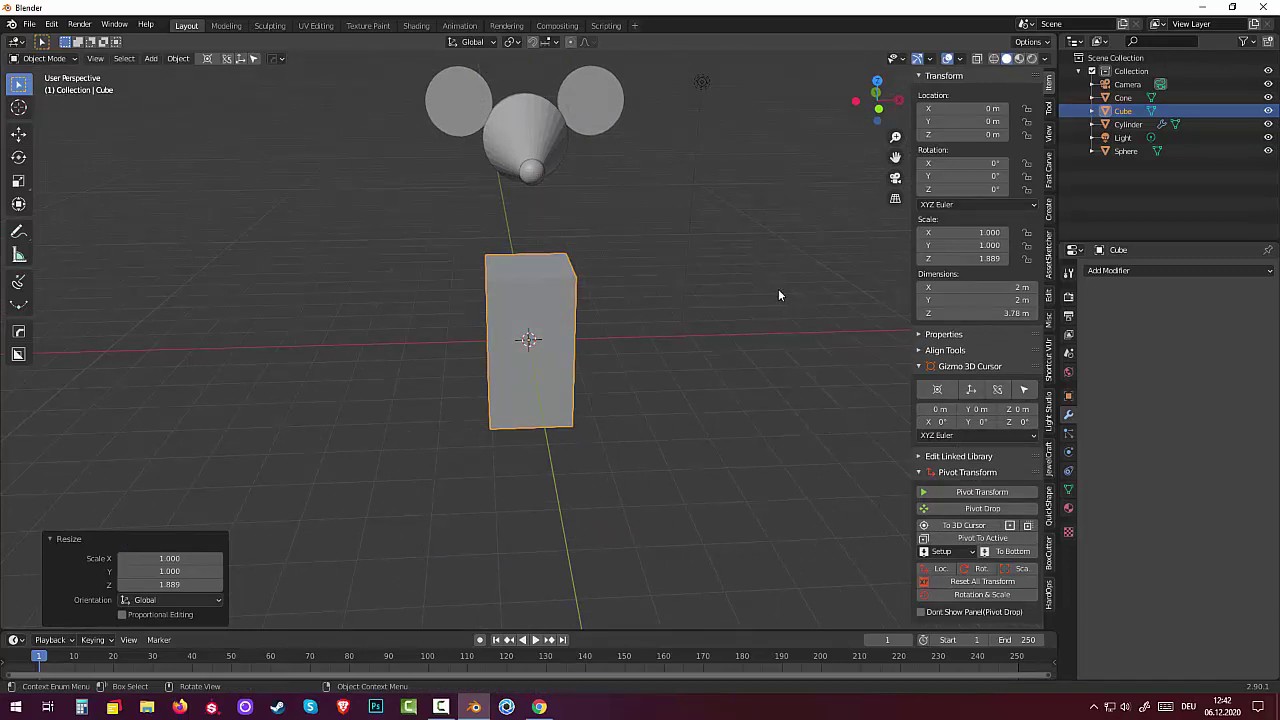
{"action": "key", "text": "s"}
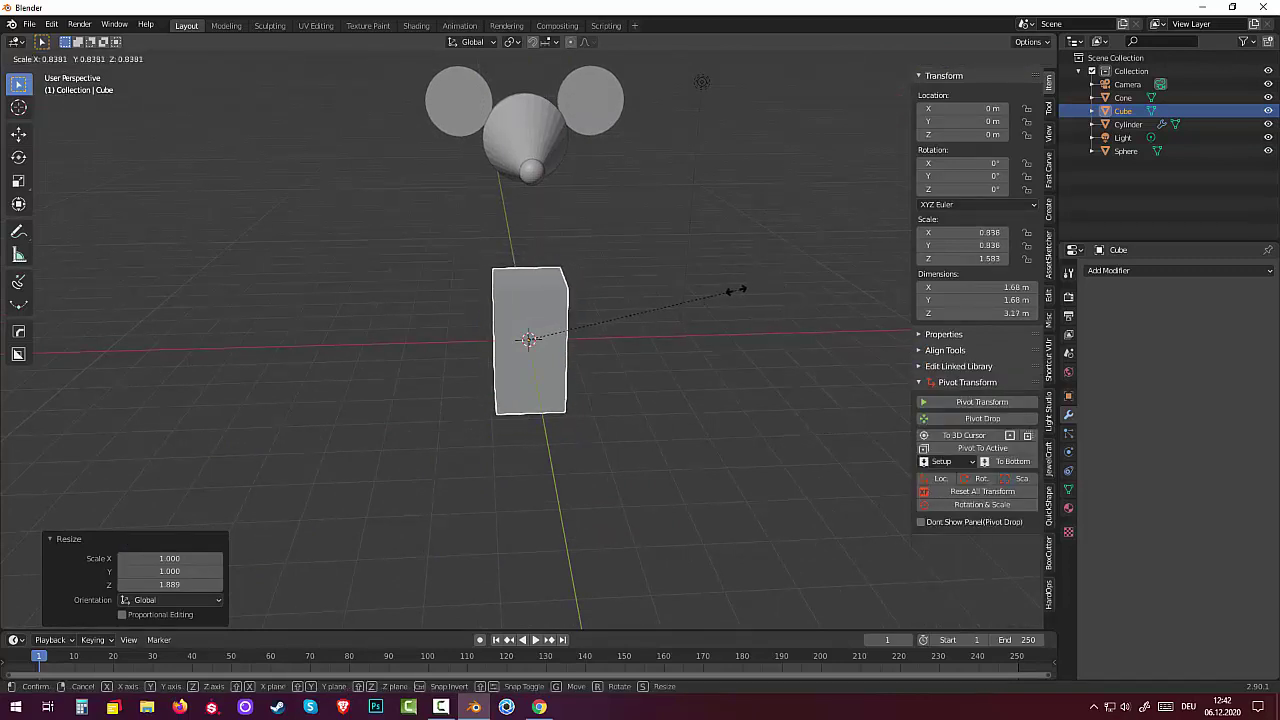
{"action": "left_click", "coordinate": [726, 291]}
{"action": "mouse_move", "coordinate": [750, 257]}
{"action": "middle_mouse_down"}
{"action": "mouse_move", "coordinate": [604, 245]}
{"action": "mouse_move", "coordinate": [596, 208]}
{"action": "middle_mouse_up"}
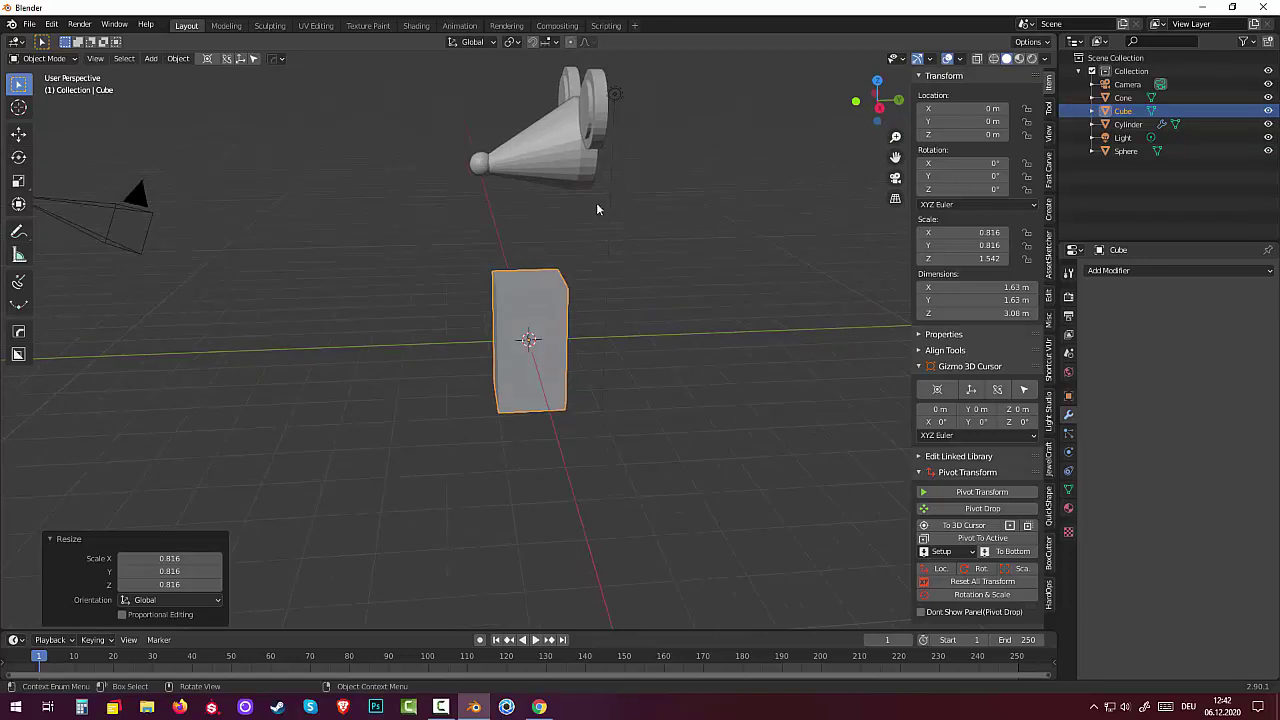
{"action": "key", "text": "alt+a"}
Step: Move the cone, nose and ears down -1.81 m Z and -0.73 m Y to rest above the block
{"action": "left_click", "coordinate": [556, 127]}
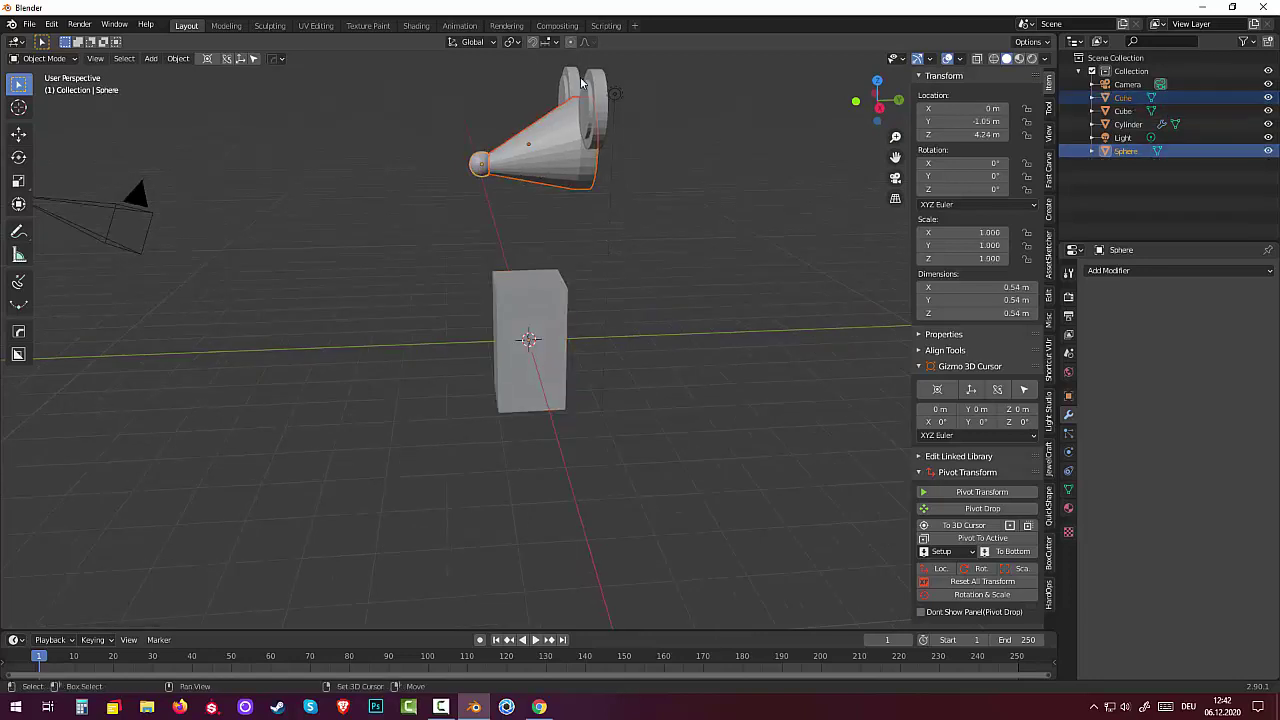
{"action": "left_click", "coordinate": [570, 90], "text": "shift"}
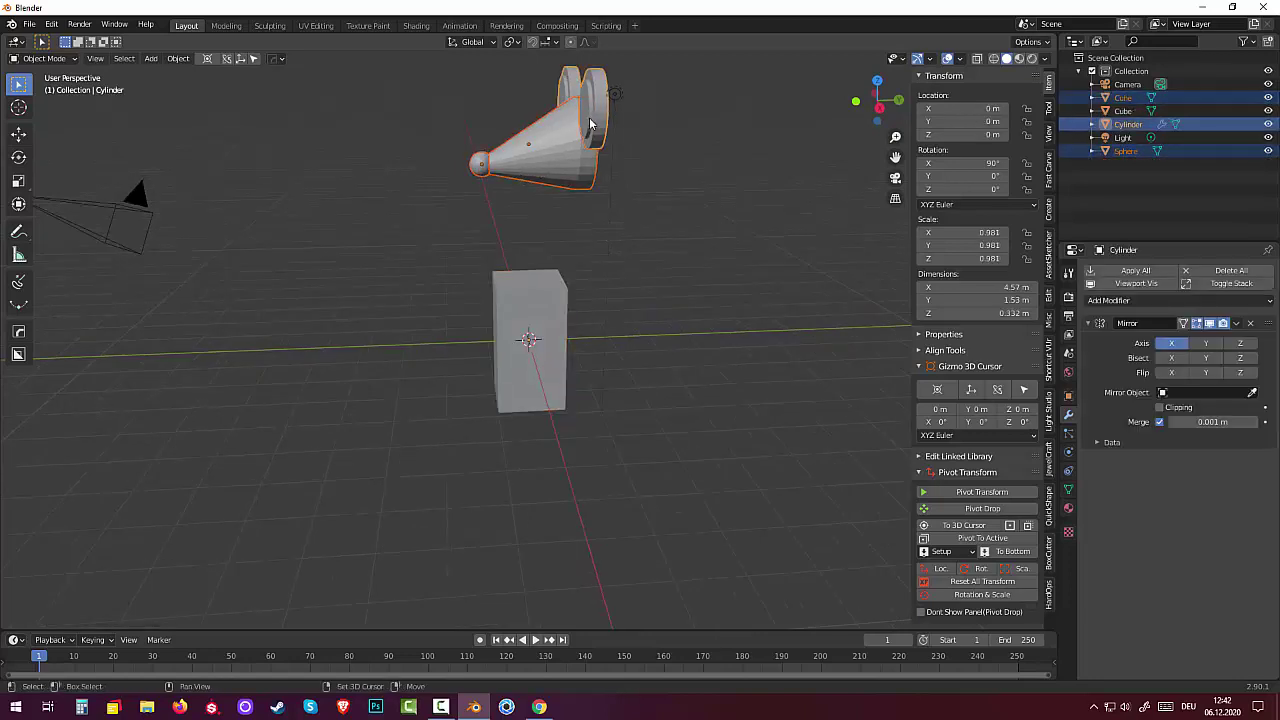
{"action": "key", "text": "KP_1"}
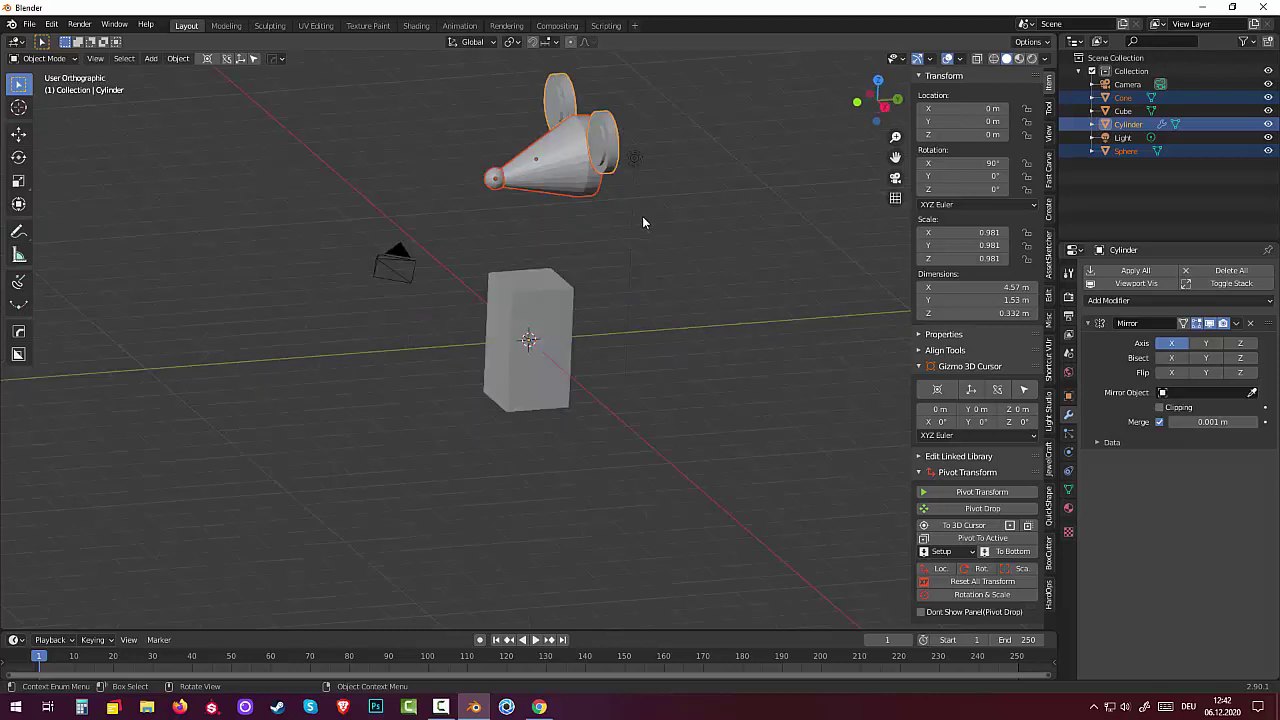
{"action": "key", "text": "KP_3"}
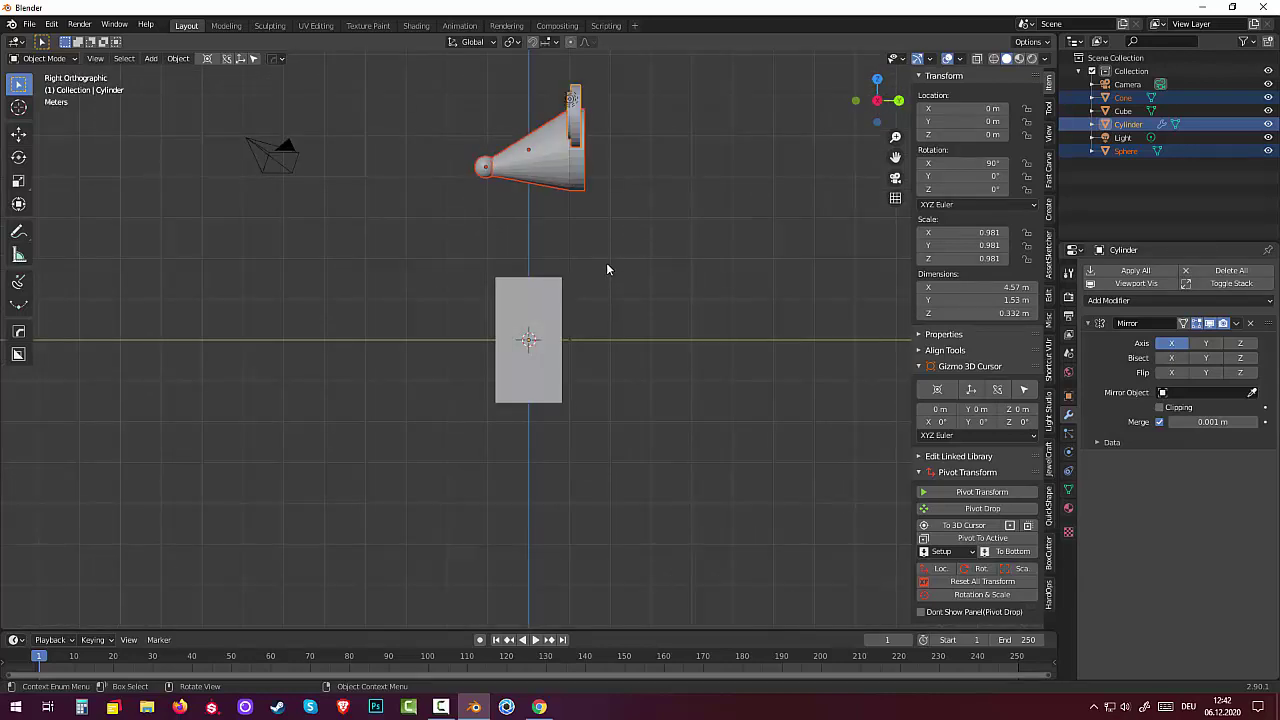
{"action": "key", "text": "g"}
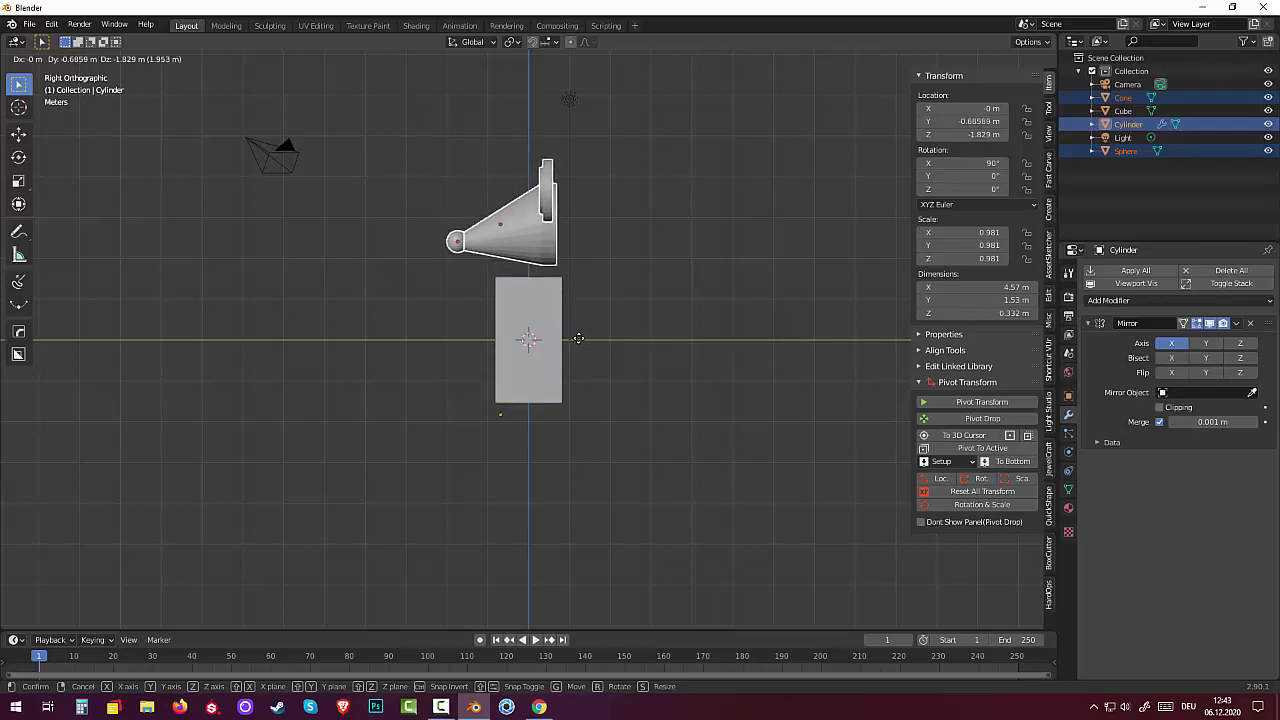
{"action": "left_click", "coordinate": [577, 338]}
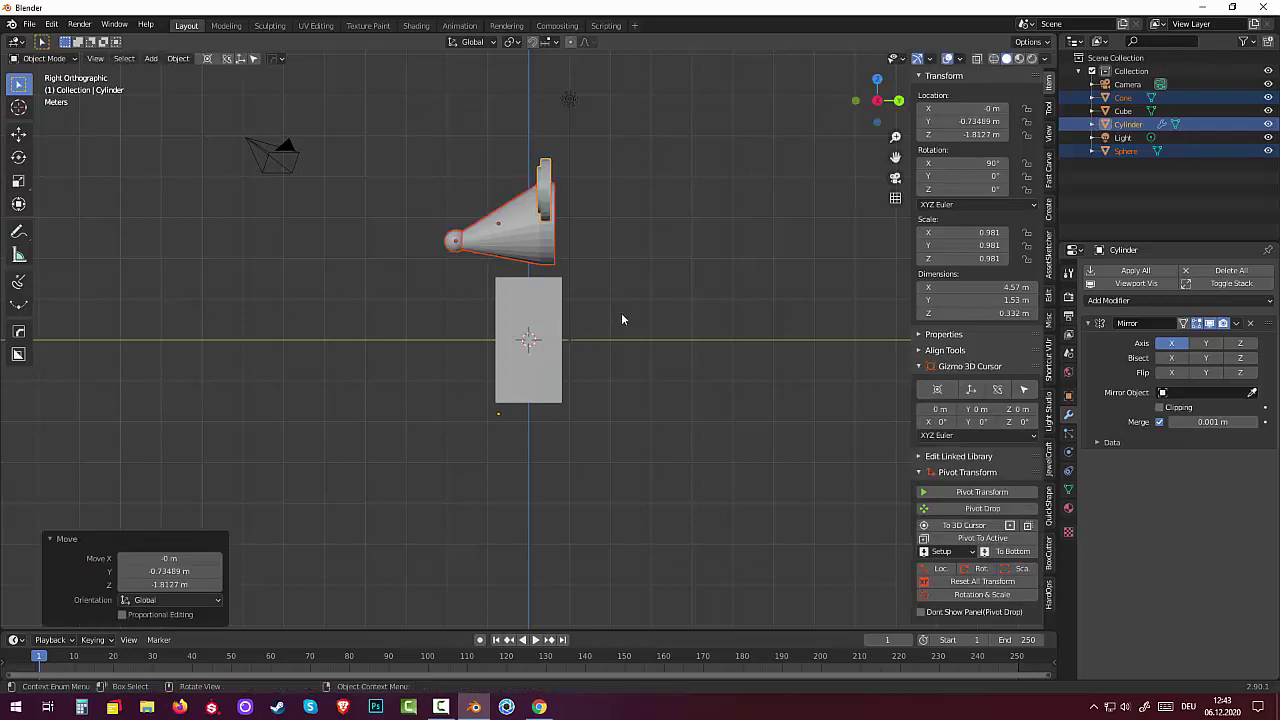
{"action": "mouse_move", "coordinate": [621, 312]}
{"action": "middle_mouse_down"}
{"action": "mouse_move", "coordinate": [770, 338]}
{"action": "mouse_move", "coordinate": [768, 313]}
{"action": "mouse_move", "coordinate": [722, 358]}
{"action": "mouse_move", "coordinate": [617, 332]}
{"action": "middle_mouse_up"}
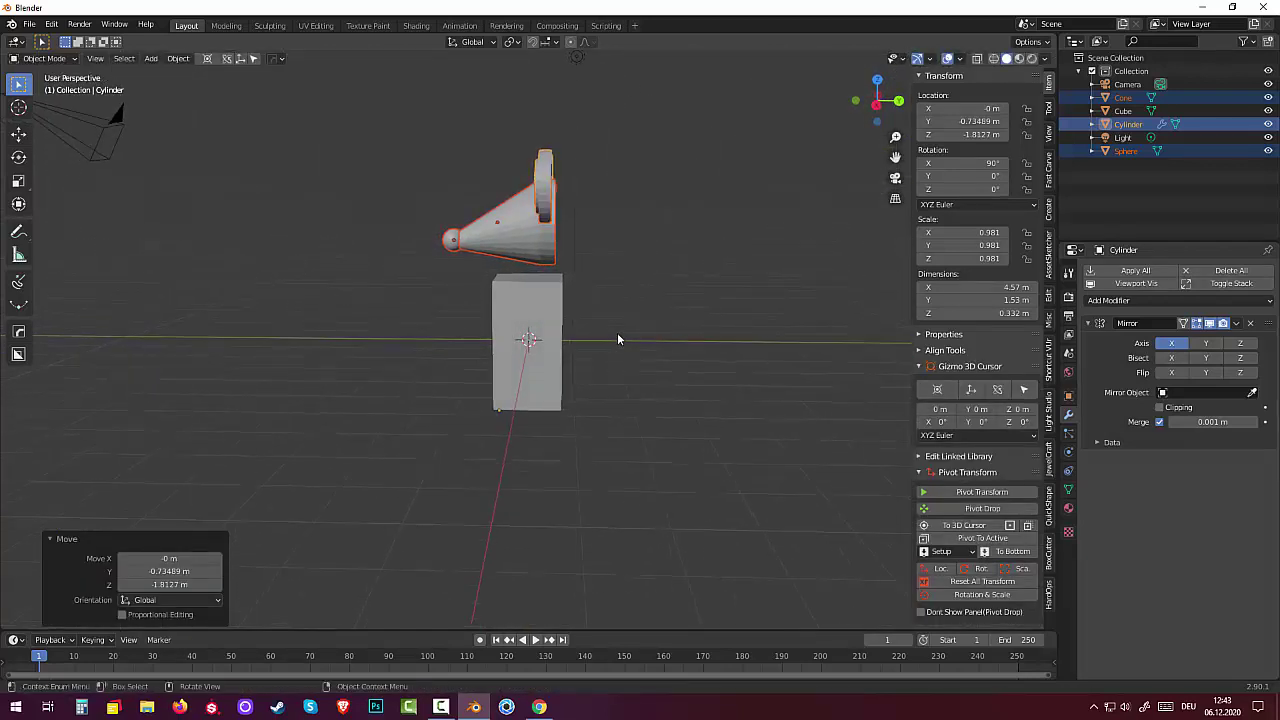
{"action": "left_click", "coordinate": [535, 318]}
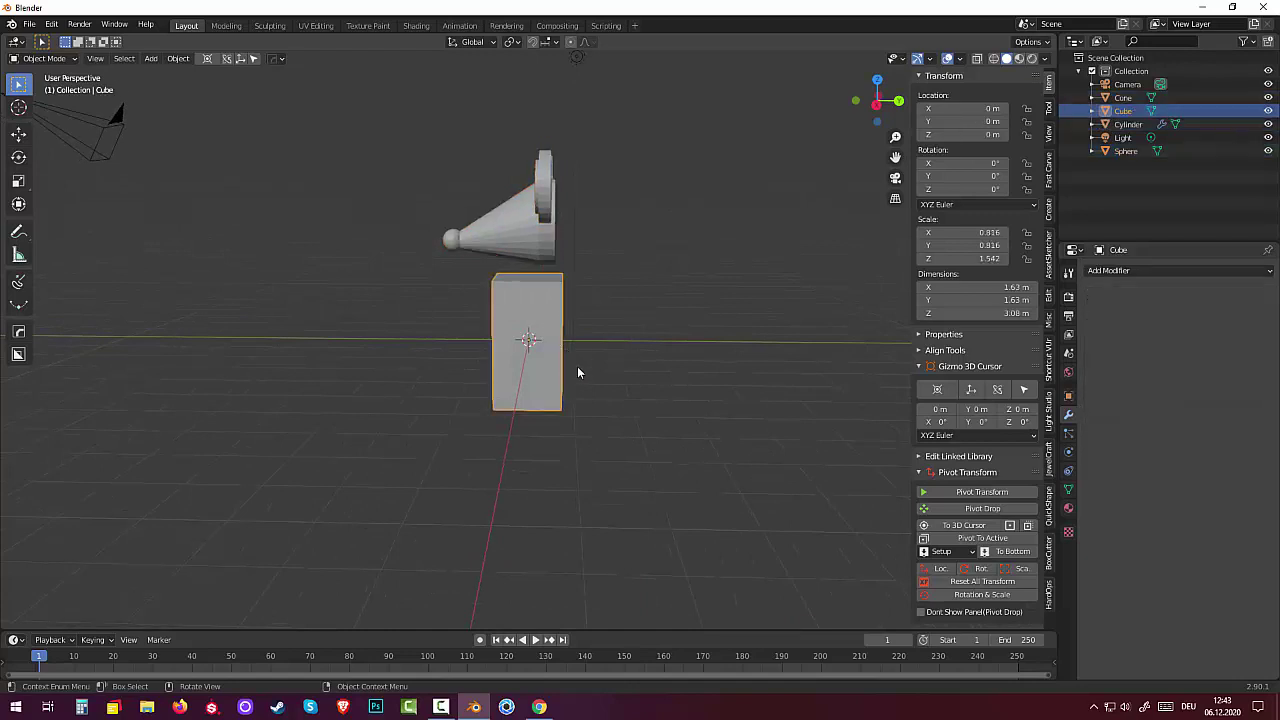
{"action": "mouse_move", "coordinate": [578, 368]}
{"action": "middle_mouse_down"}
{"action": "mouse_move", "coordinate": [653, 250]}
{"action": "mouse_move", "coordinate": [698, 348]}
{"action": "mouse_move", "coordinate": [640, 378]}
{"action": "mouse_move", "coordinate": [550, 360]}
{"action": "middle_mouse_up"}
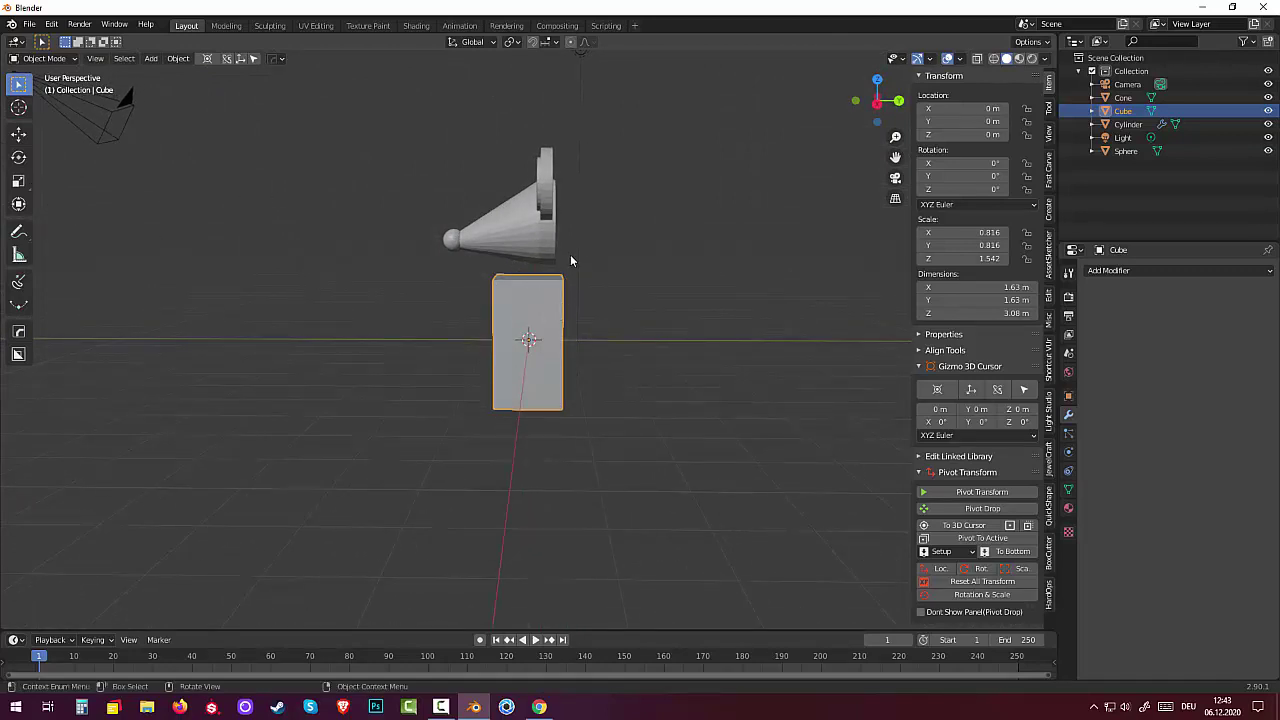
Step: Add a new cylinder at the origin
{"action": "key", "text": "shift+a"}
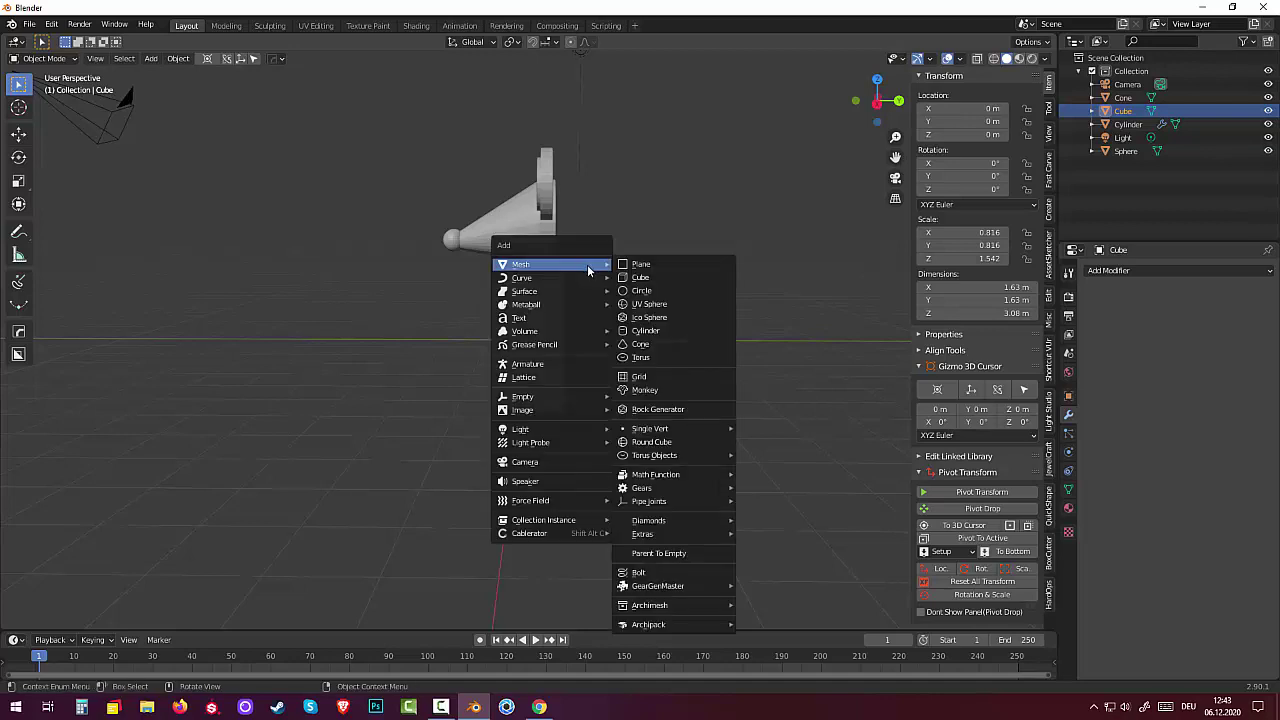
{"action": "left_click", "coordinate": [638, 206]}
{"action": "left_click", "coordinate": [638, 208]}
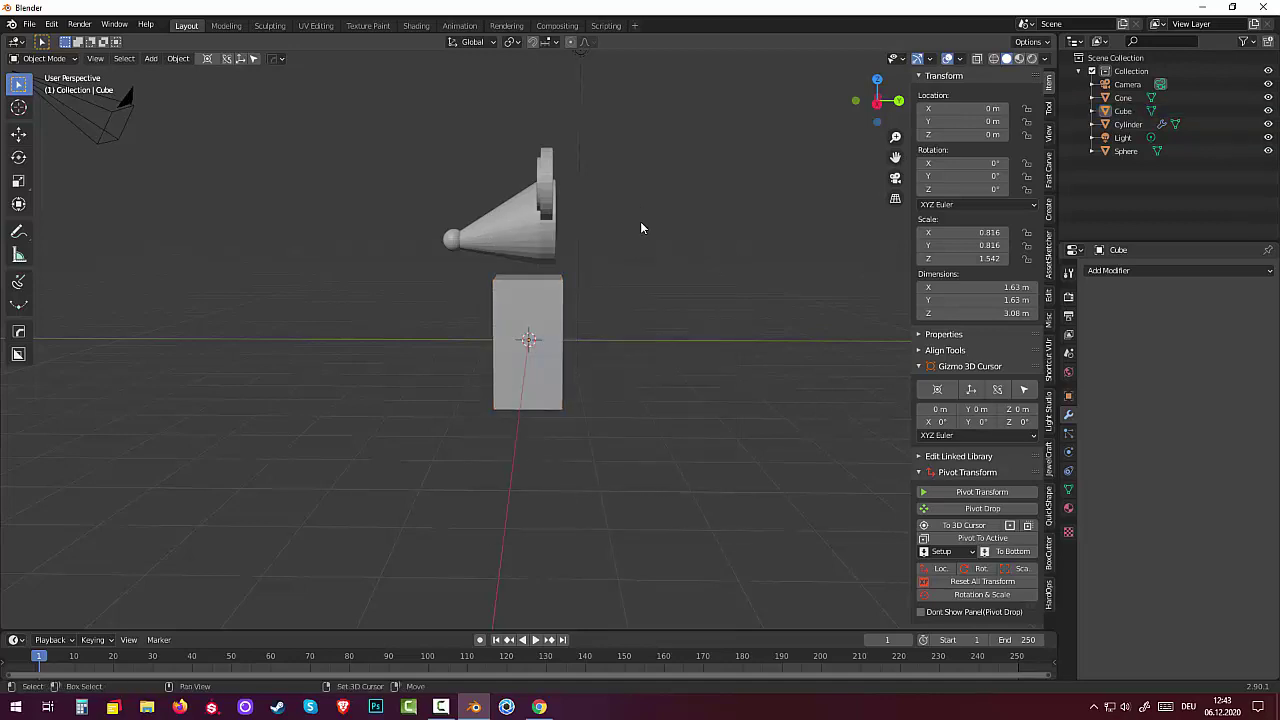
{"action": "key", "text": "shift+a"}
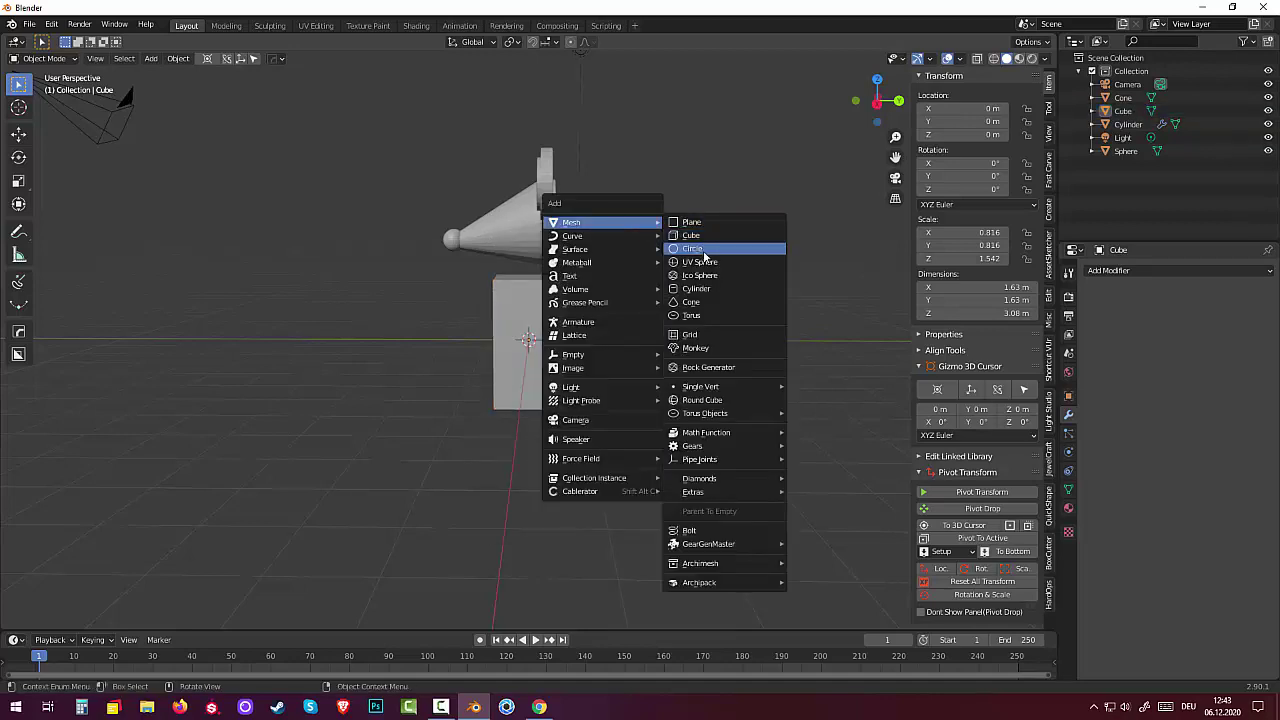
{"action": "left_click", "coordinate": [704, 296]}
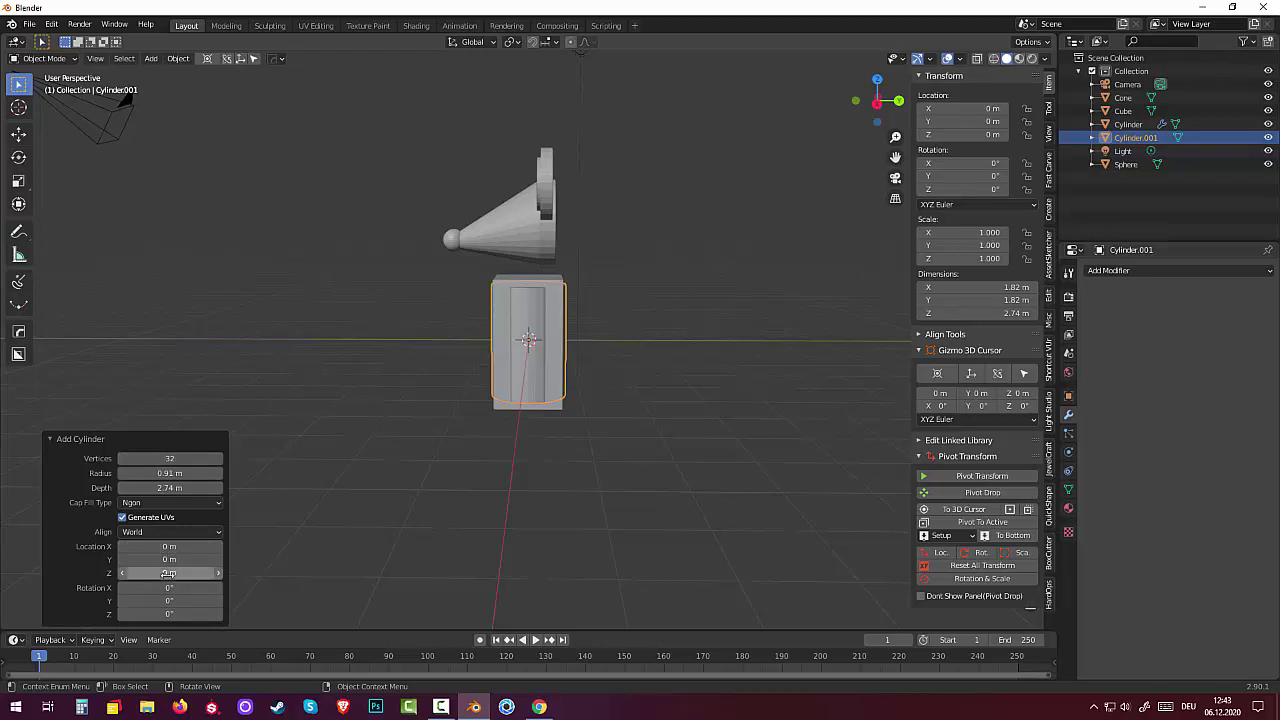
Step: Raise the cylinder to Z 1.57 m, set its depth to 1.21 m and its Y position to 0.15 m
{"action": "left_click_drag", "start_coordinate": [168, 572], "coordinate": [290, 572]}
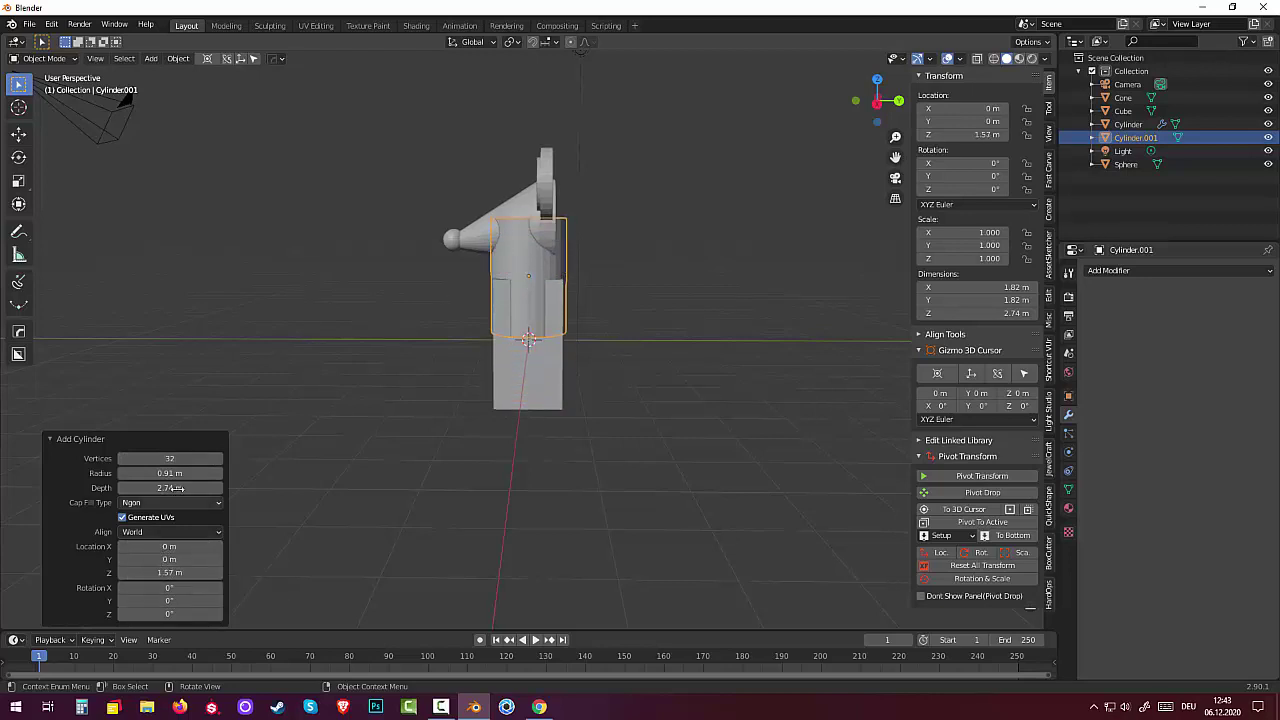
{"action": "left_click_drag", "start_coordinate": [176, 487], "coordinate": [120, 473]}
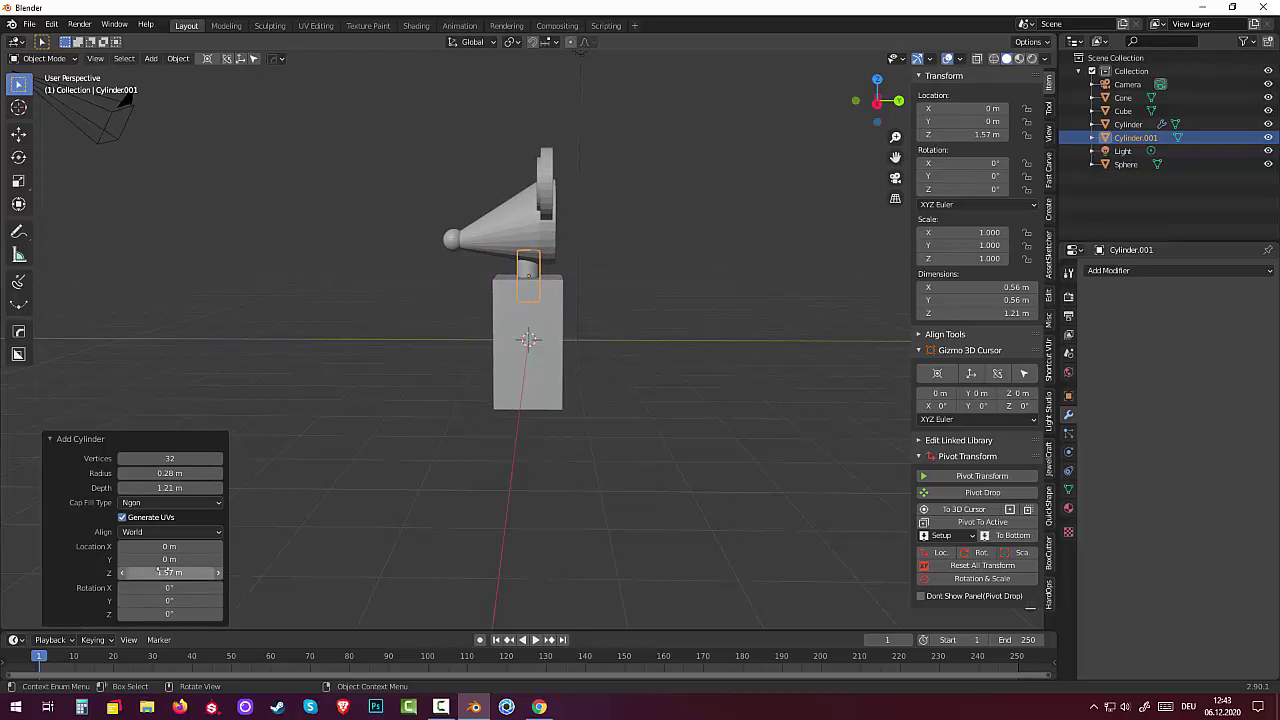
{"action": "left_click_drag", "start_coordinate": [165, 559], "coordinate": [190, 559]}
{"action": "left_click", "coordinate": [170, 559]}
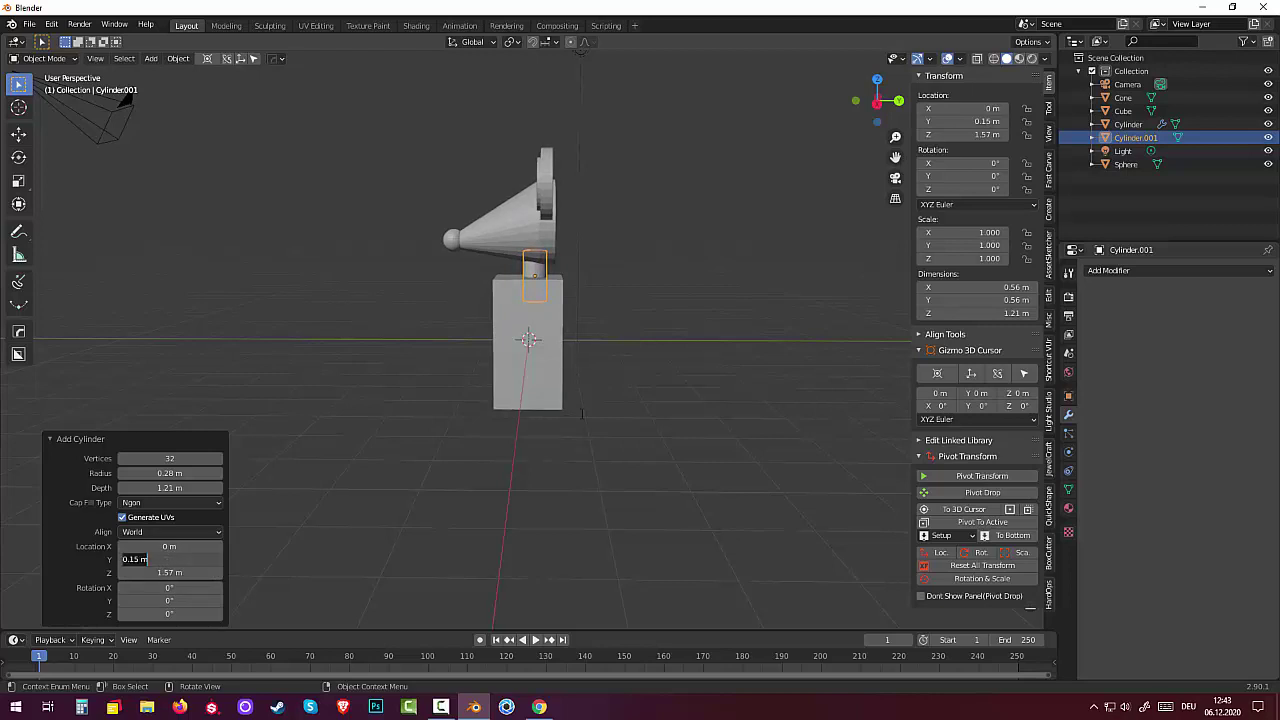
{"action": "key", "text": "Return"}
{"action": "left_click", "coordinate": [529, 336]}
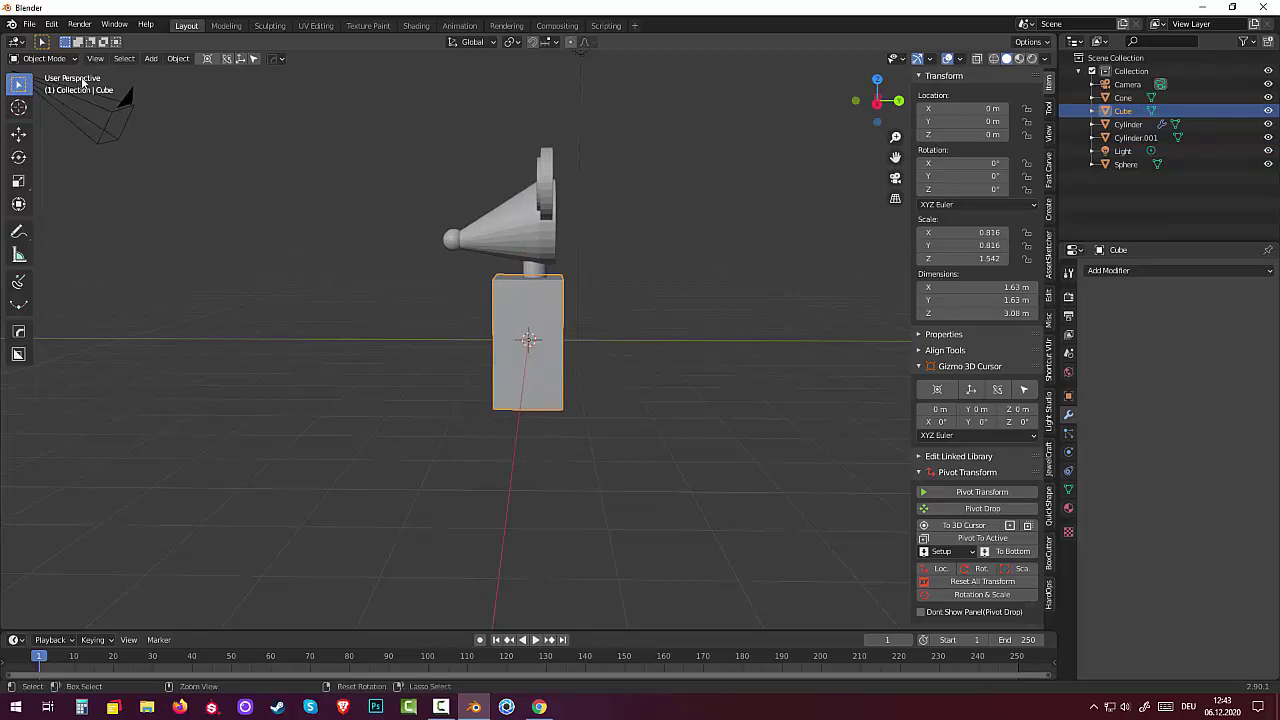
Step: In Edit Mode, cut a first horizontal edge loop around the body block
{"action": "key", "text": "Tab"}
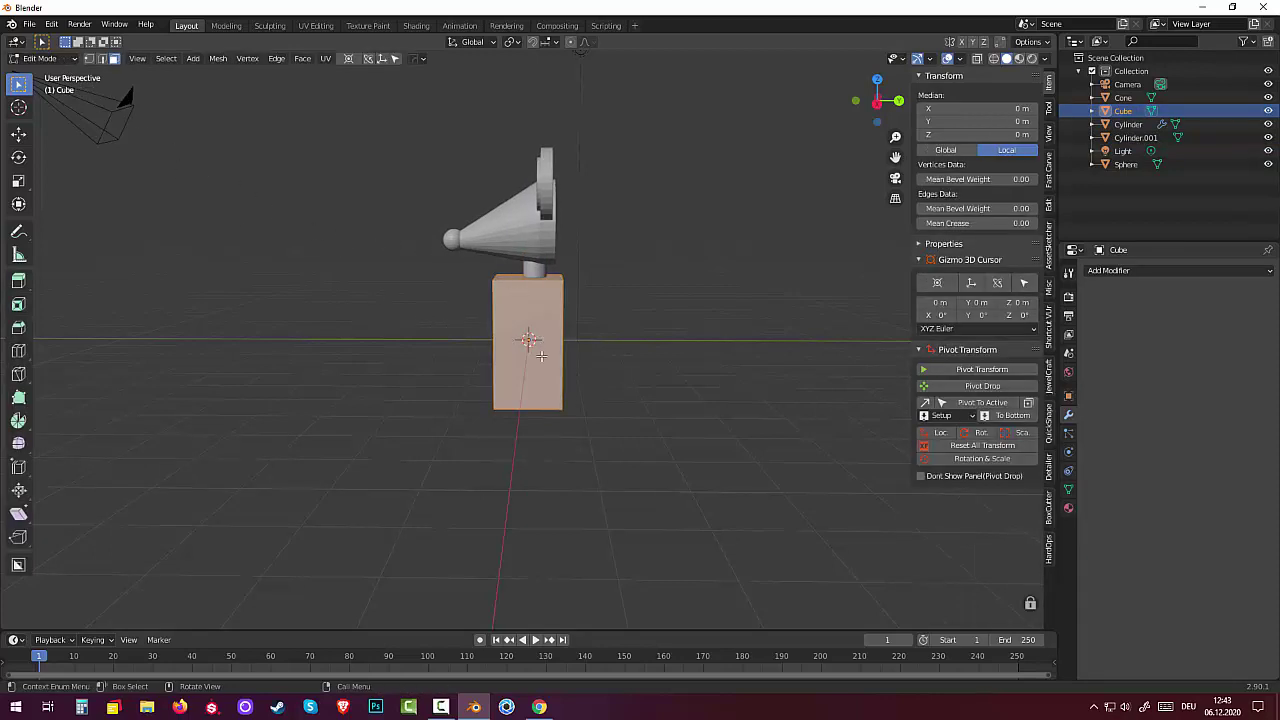
{"action": "key", "text": "ctrl+r"}
{"action": "scroll", "coordinate": [539, 353], "scroll_direction": "up", "scroll_amount": 1}
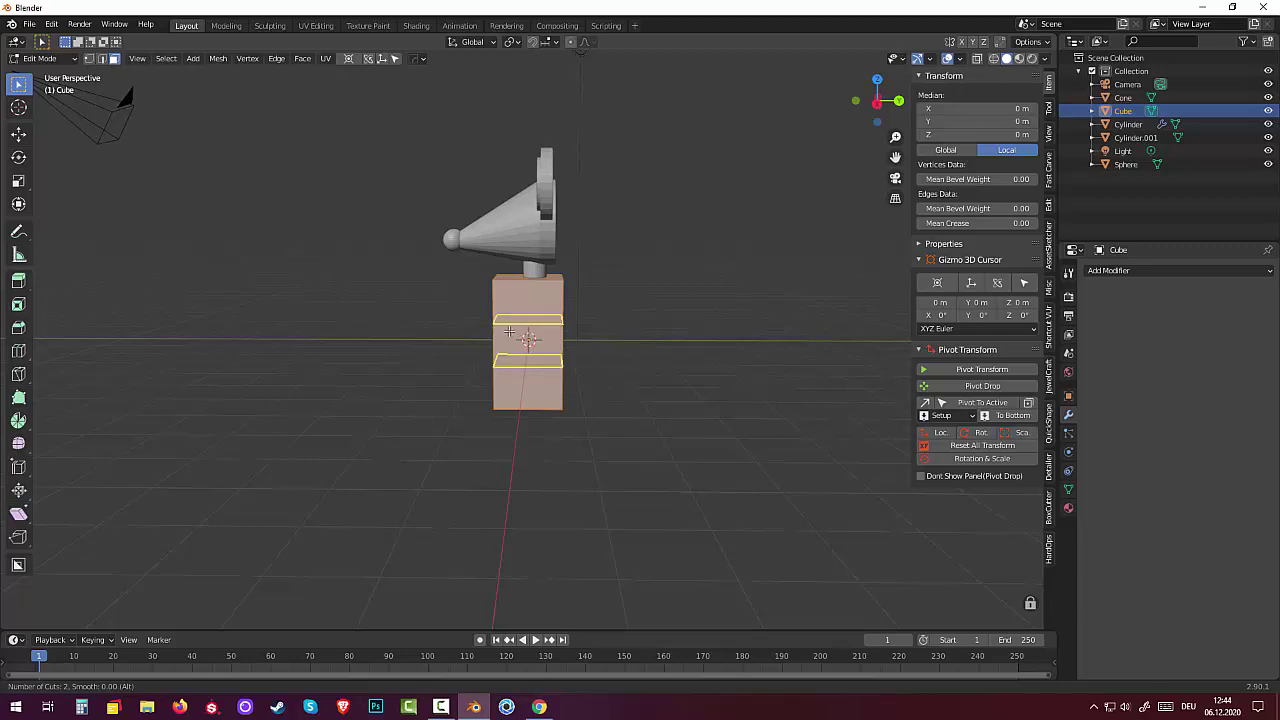
{"action": "left_click", "coordinate": [508, 334]}
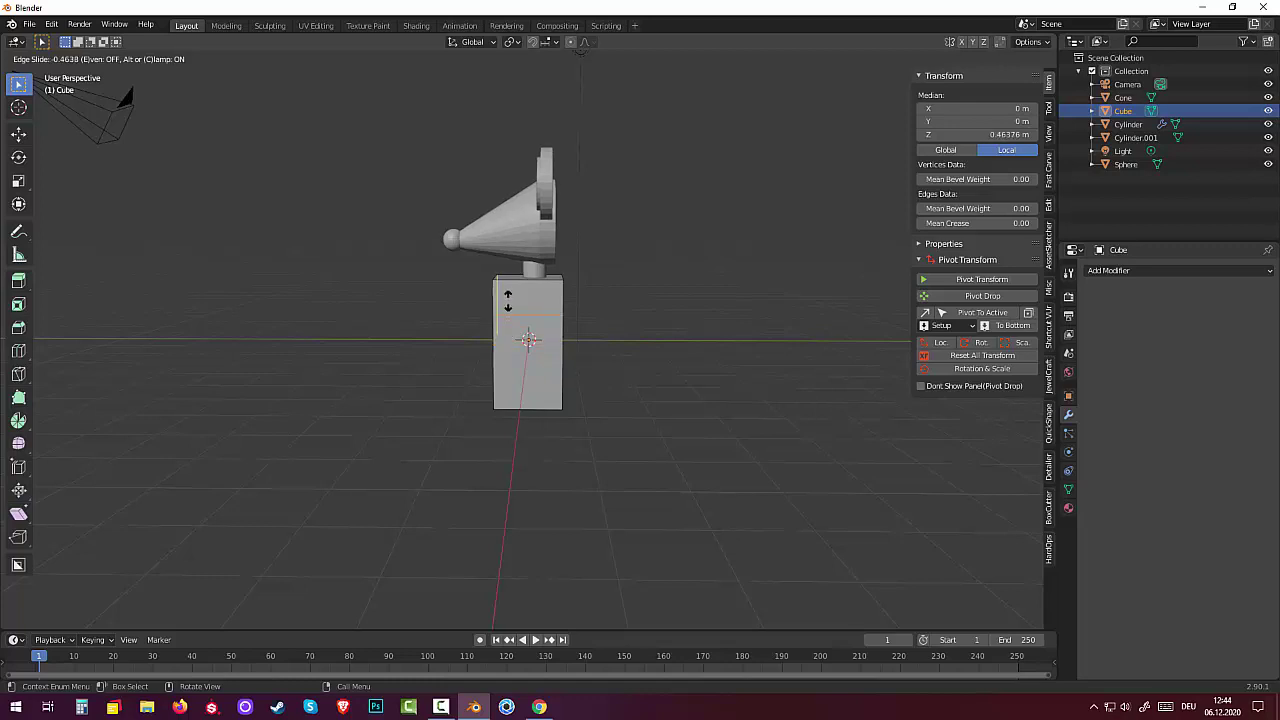
{"action": "left_click", "coordinate": [506, 306]}
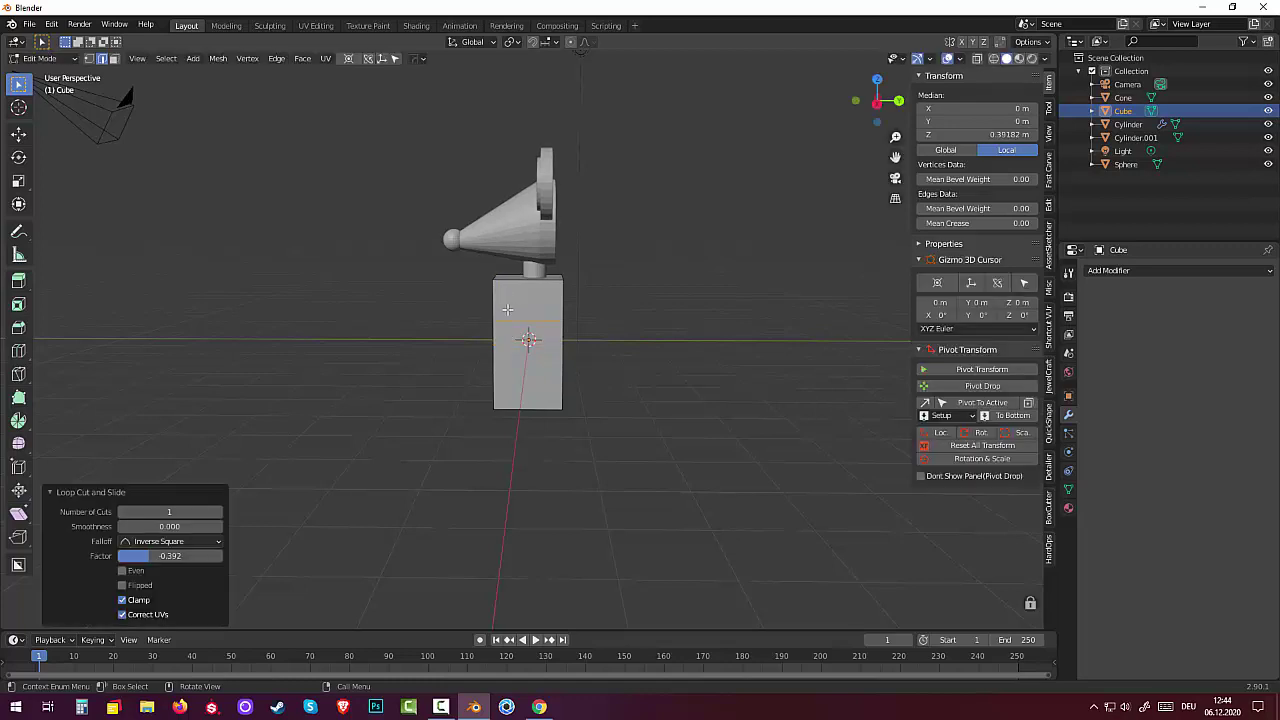
Step: Add a second loop and slide it to just below the middle of the block
{"action": "left_click", "coordinate": [517, 367]}
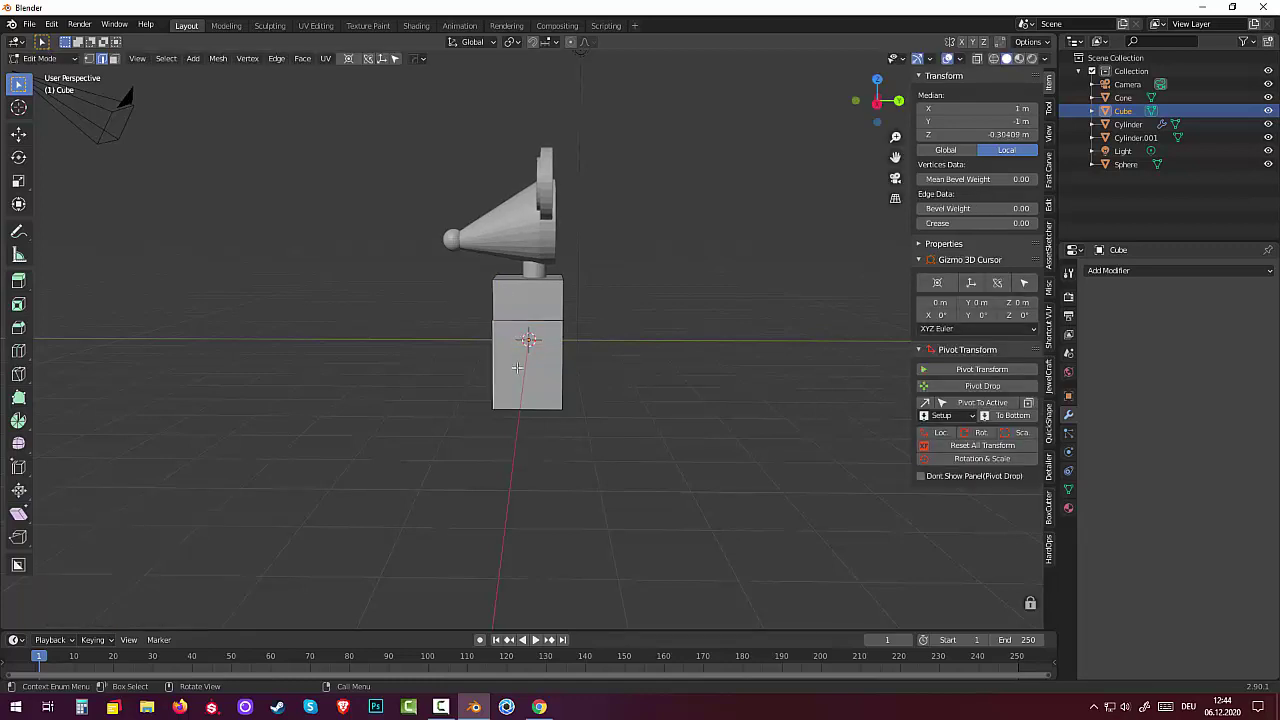
{"action": "left_click", "coordinate": [517, 367], "text": "ctrl"}
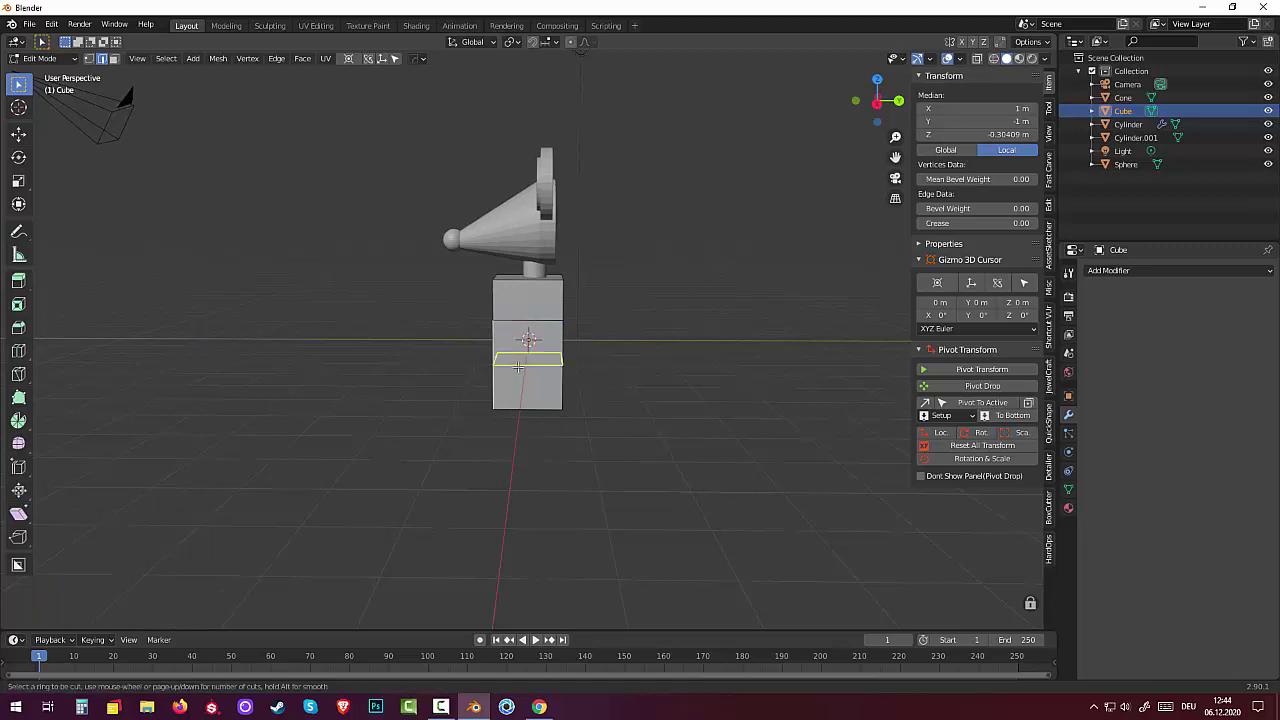
{"action": "key", "text": "g"}
{"action": "key", "text": "g"}
{"action": "left_click", "coordinate": [518, 358]}
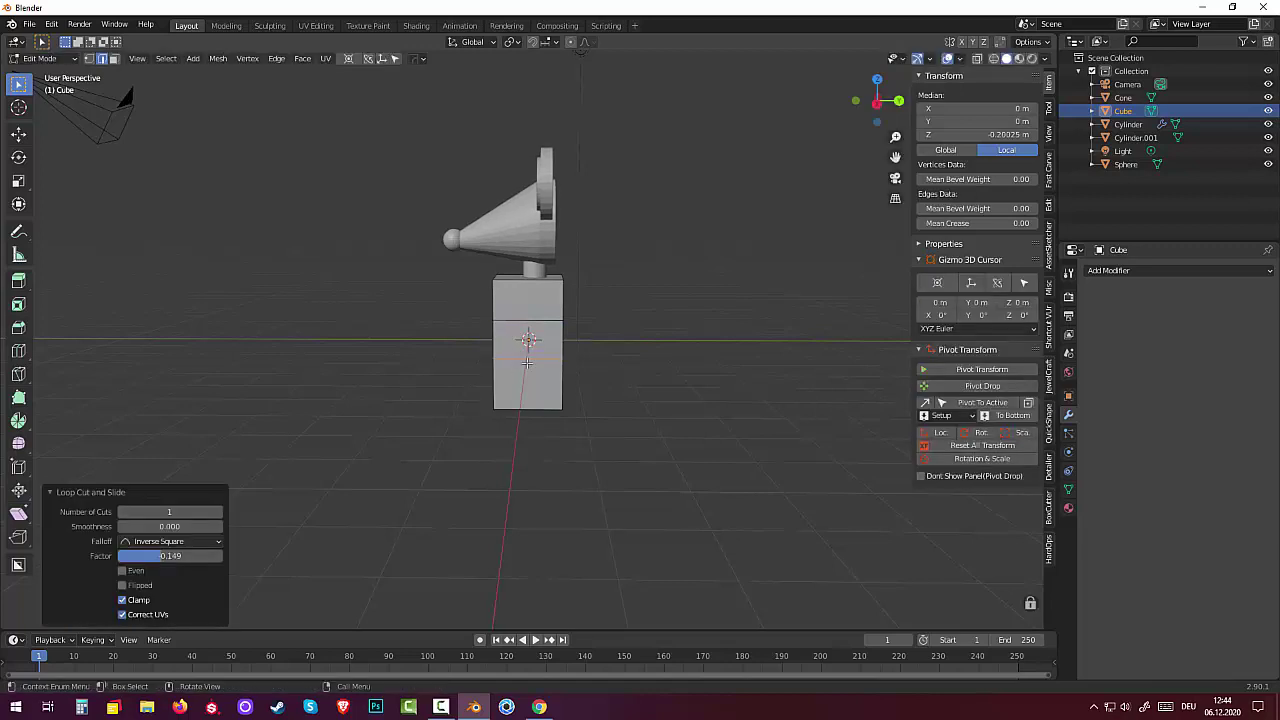
Step: Select the block's top front edge and start bevelling it
{"action": "mouse_move", "coordinate": [637, 347]}
{"action": "middle_mouse_down"}
{"action": "mouse_move", "coordinate": [677, 366]}
{"action": "mouse_move", "coordinate": [608, 344]}
{"action": "middle_mouse_up"}
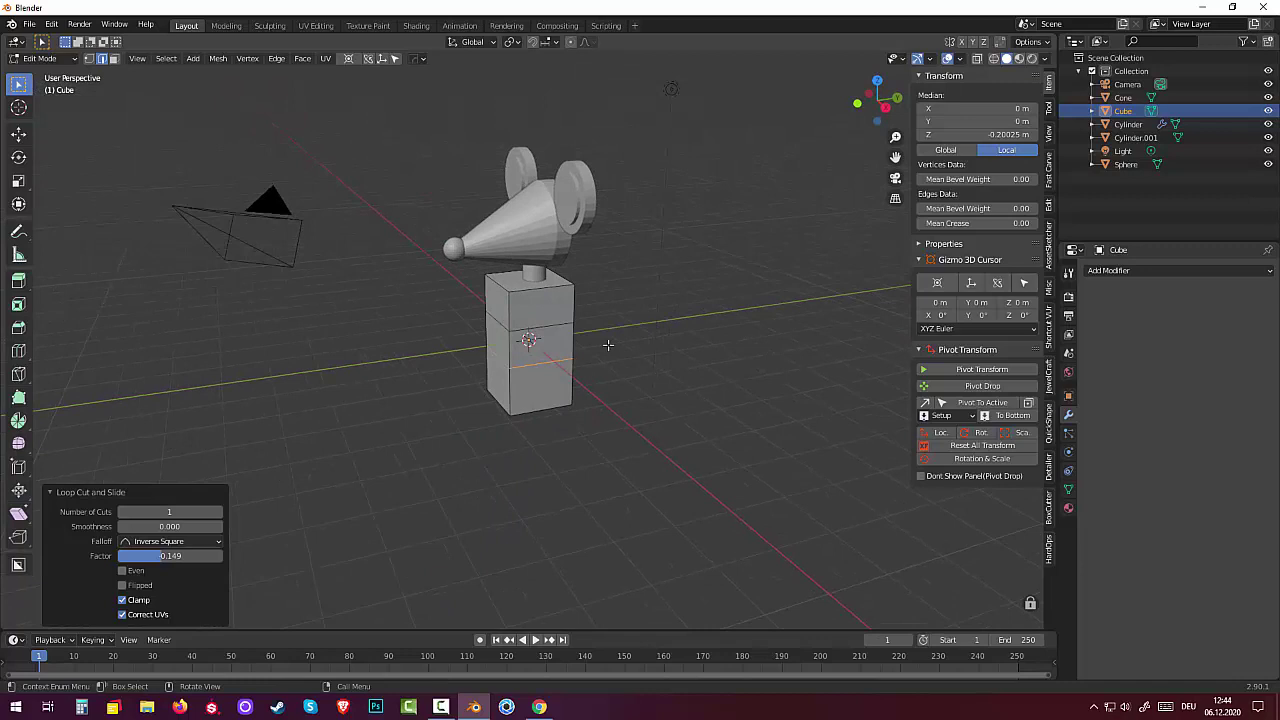
{"action": "left_click", "coordinate": [499, 287]}
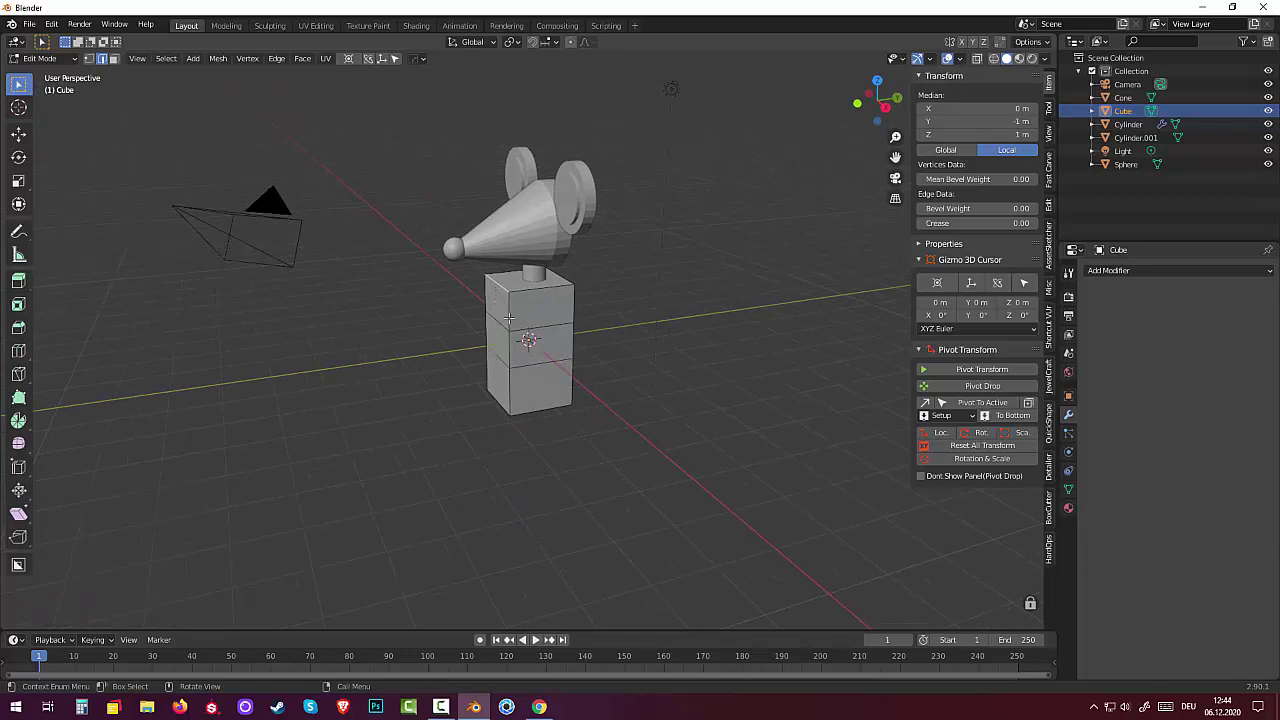
{"action": "middle_click_drag", "start_coordinate": [524, 317], "coordinate": [491, 304]}
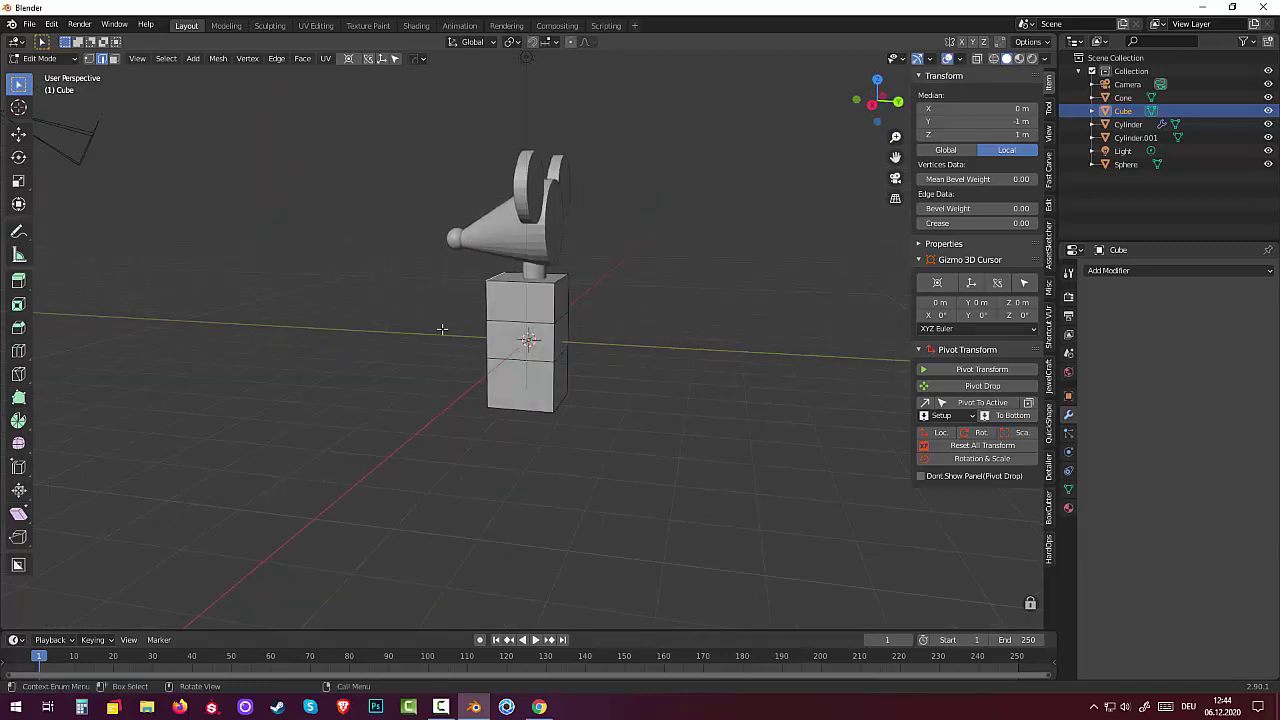
{"action": "mouse_move", "coordinate": [591, 311]}
{"action": "middle_mouse_down"}
{"action": "mouse_move", "coordinate": [614, 331]}
{"action": "mouse_move", "coordinate": [585, 357]}
{"action": "middle_mouse_up"}
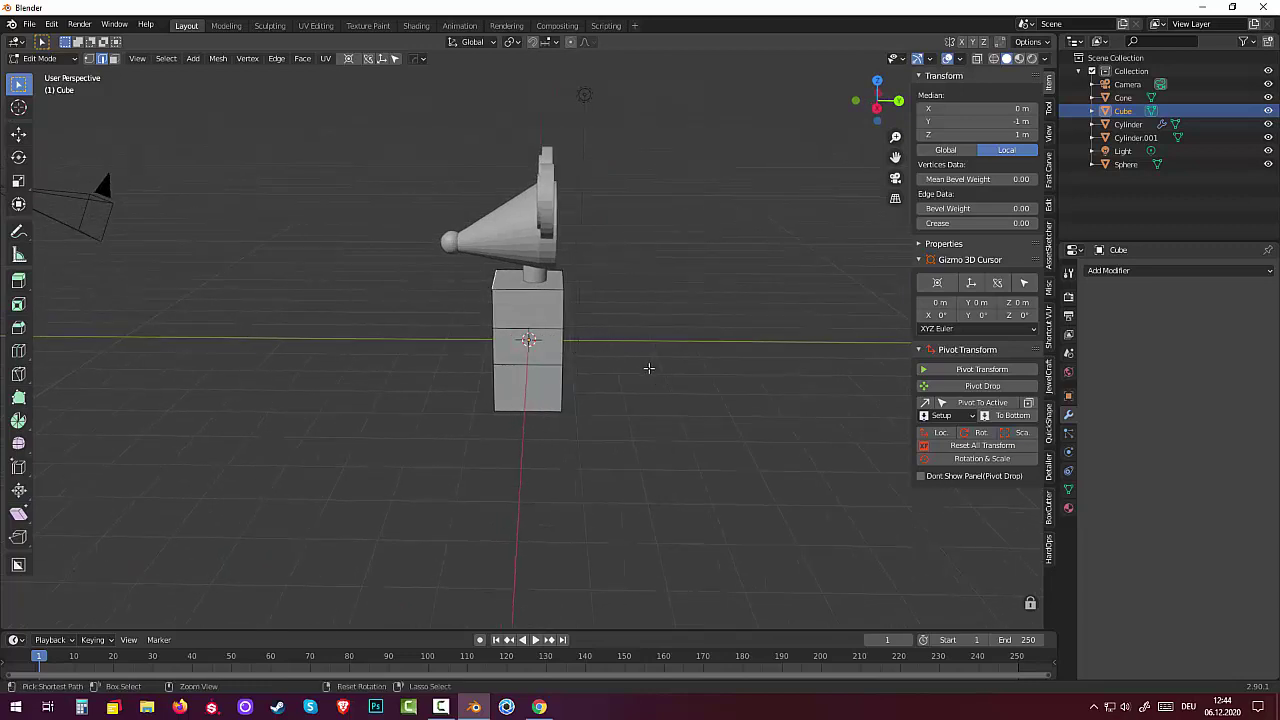
{"action": "key", "text": "ctrl+b"}
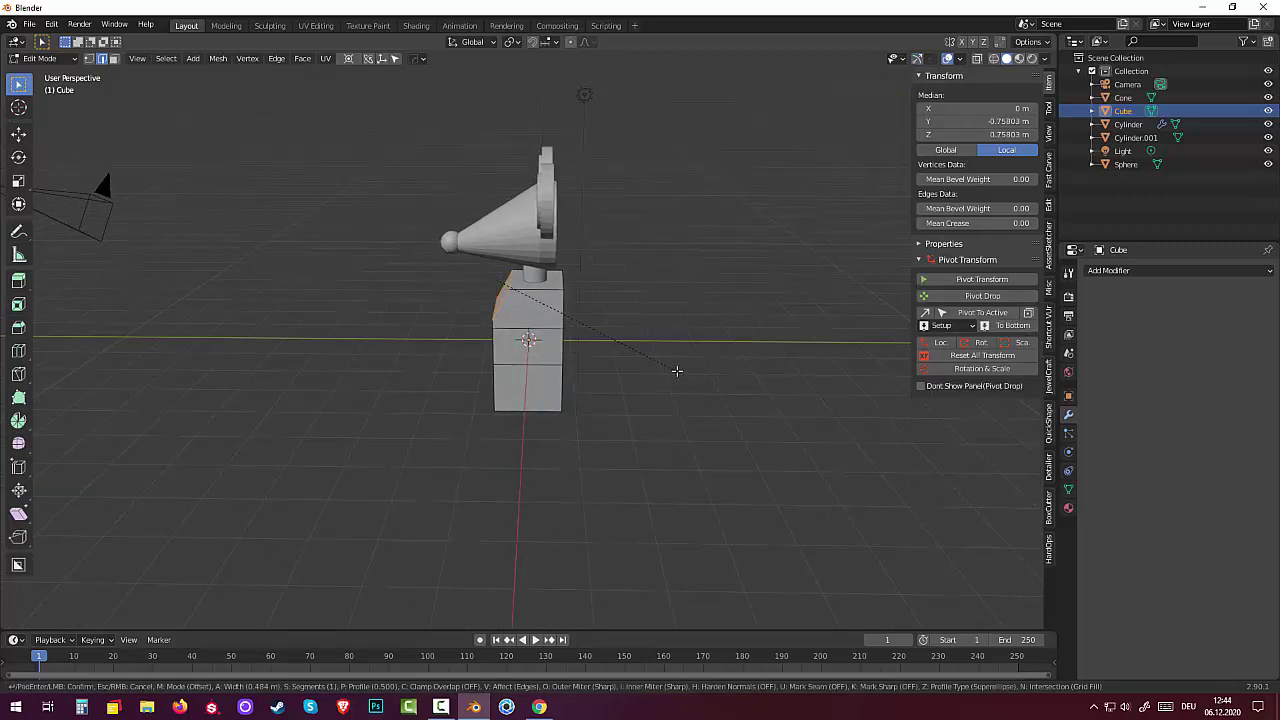
Step: Finish the 0.452 bevel on the first top edge and select the opposite top edge
{"action": "left_click", "coordinate": [675, 370]}
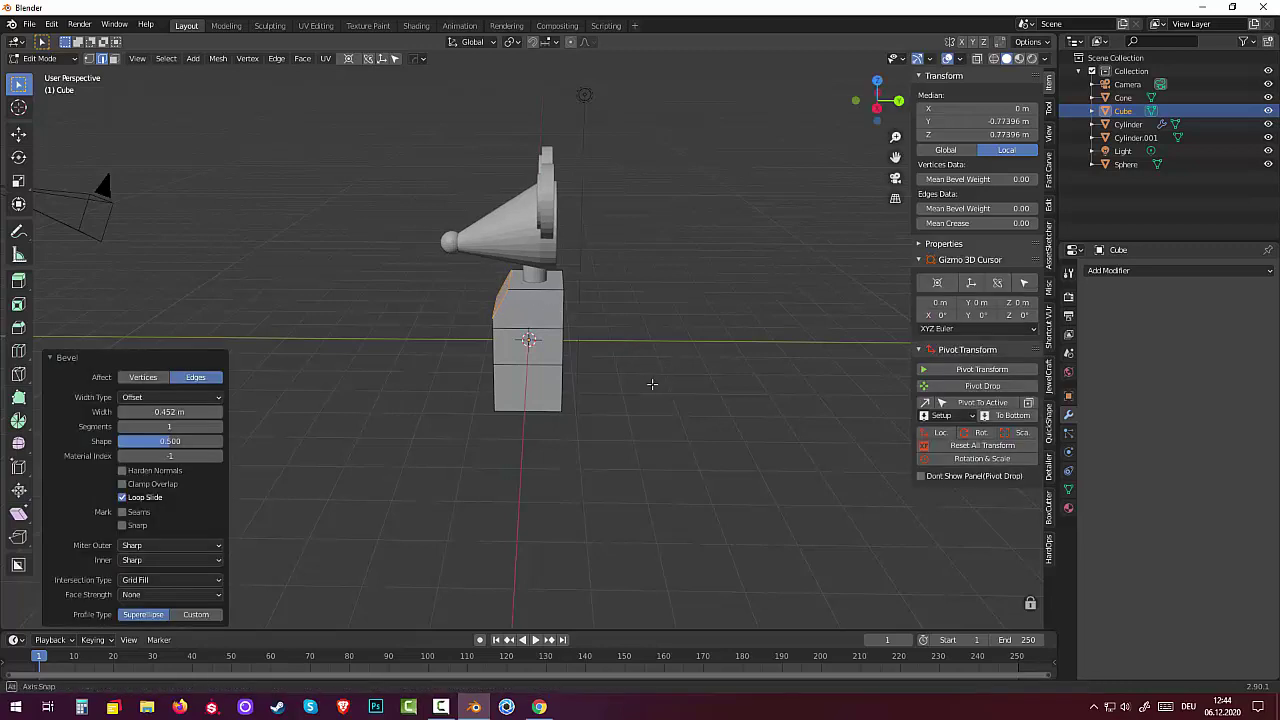
{"action": "middle_click_drag", "start_coordinate": [654, 380], "coordinate": [627, 369]}
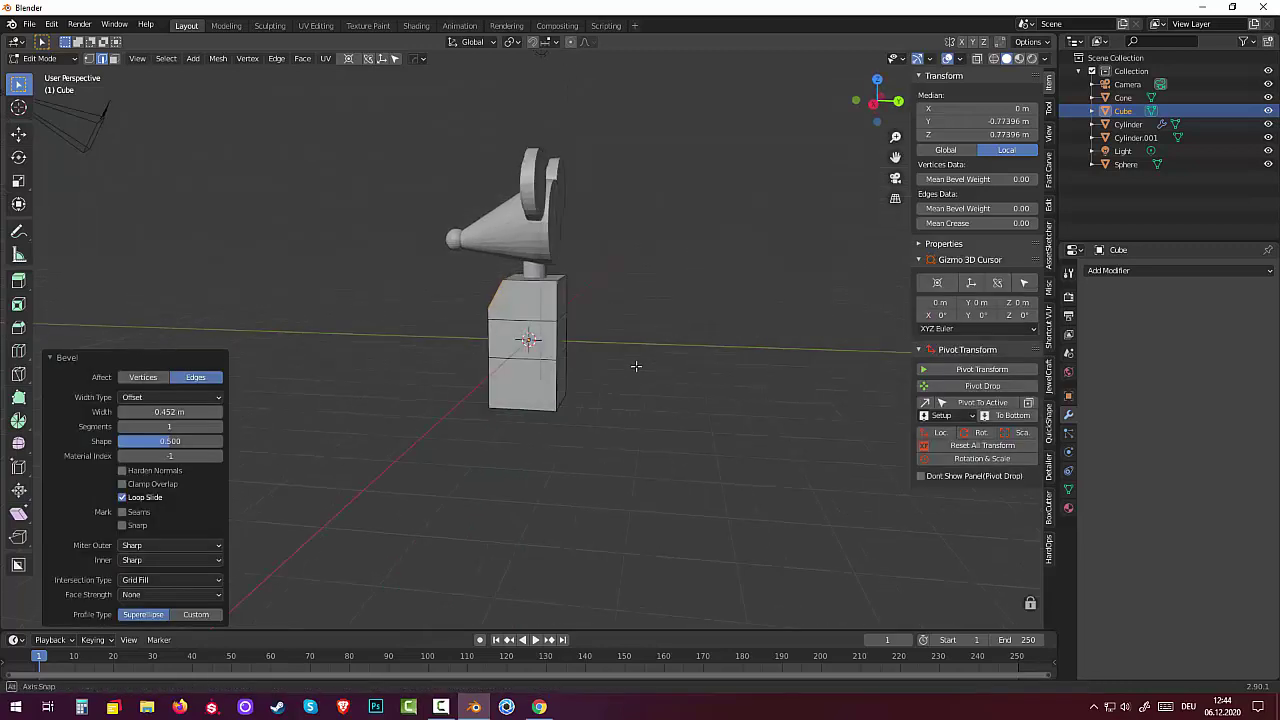
{"action": "left_click", "coordinate": [562, 340]}
{"action": "mouse_move", "coordinate": [637, 334]}
{"action": "middle_mouse_down"}
{"action": "mouse_move", "coordinate": [666, 331]}
{"action": "mouse_move", "coordinate": [582, 341]}
{"action": "middle_mouse_up"}
{"action": "left_click", "coordinate": [548, 287]}
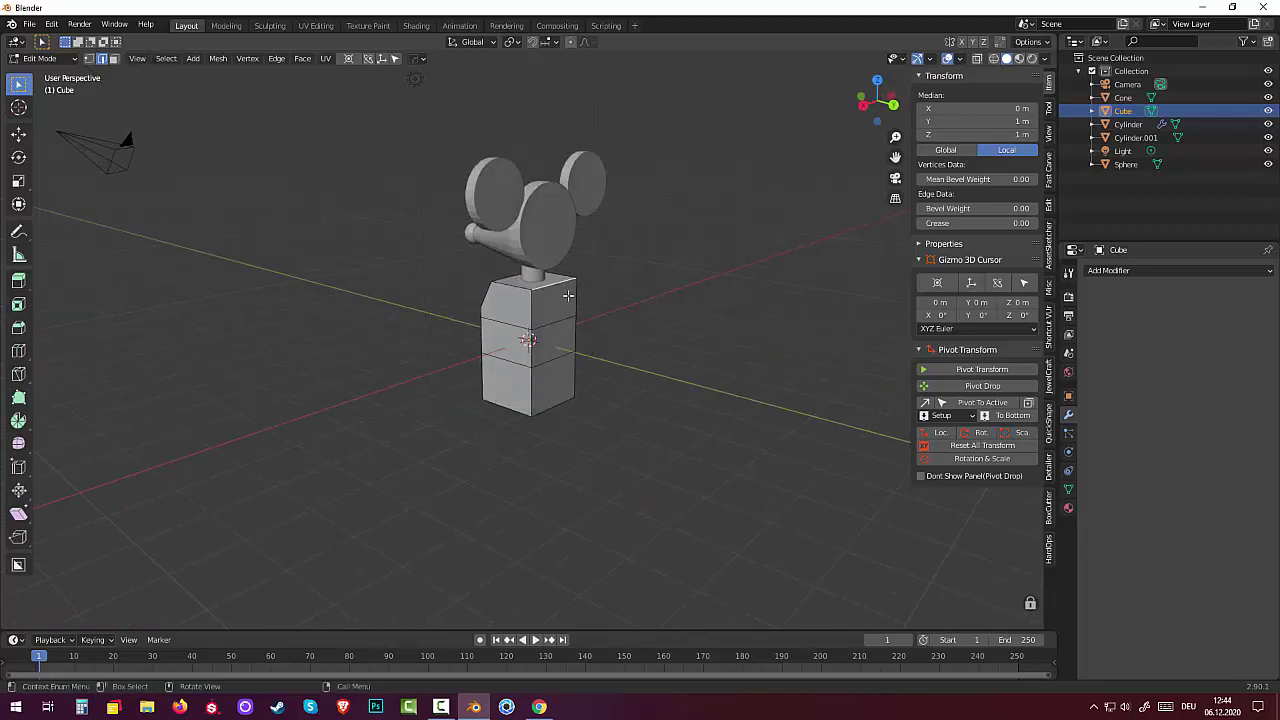
{"action": "mouse_move", "coordinate": [548, 287]}
{"action": "middle_mouse_down"}
{"action": "mouse_move", "coordinate": [677, 297]}
{"action": "mouse_move", "coordinate": [663, 289]}
{"action": "middle_mouse_up"}
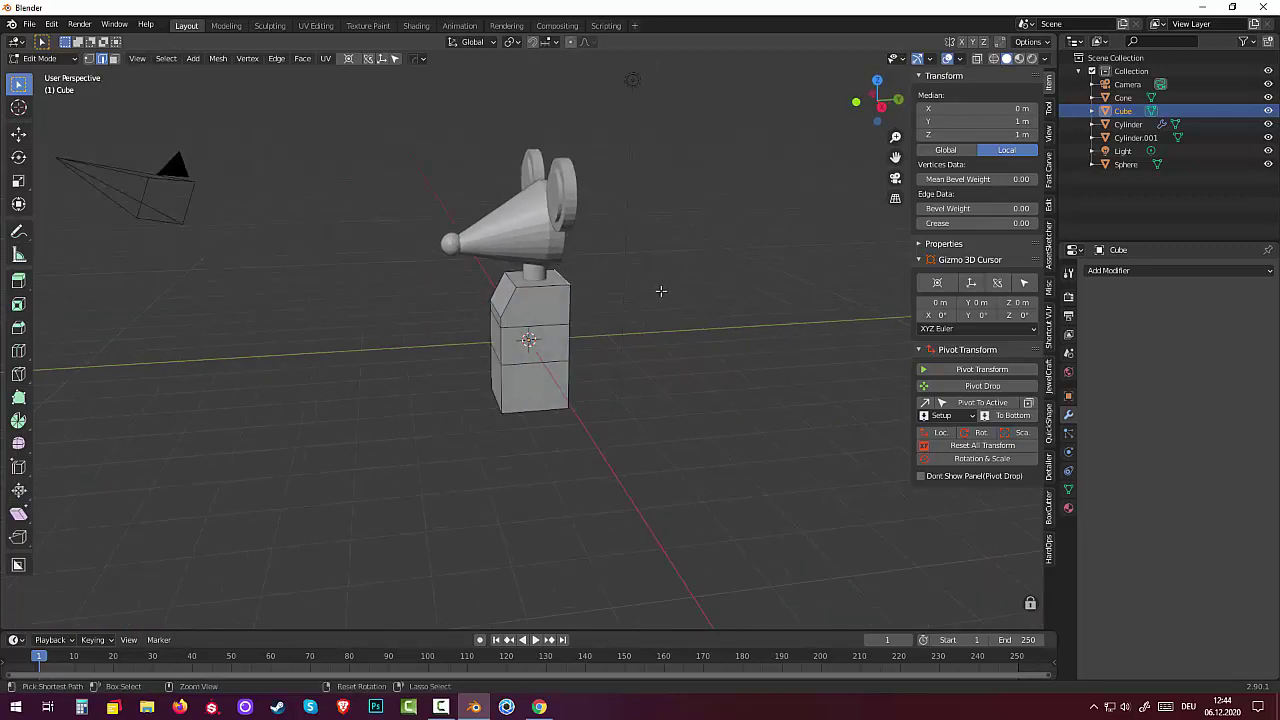
Step: Bevel the second top edge with a 0.118 m width
{"action": "key", "text": "ctrl+g"}
{"action": "left_click", "coordinate": [660, 291]}
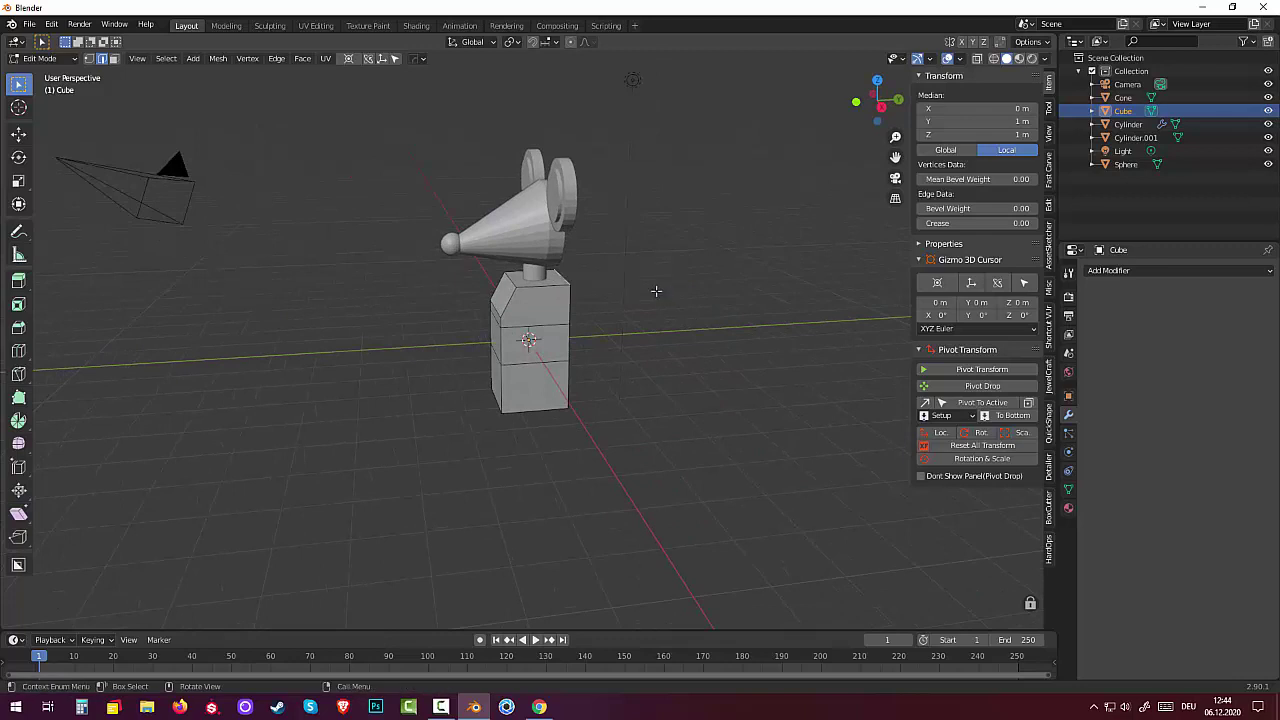
{"action": "key", "text": "ctrl+b"}
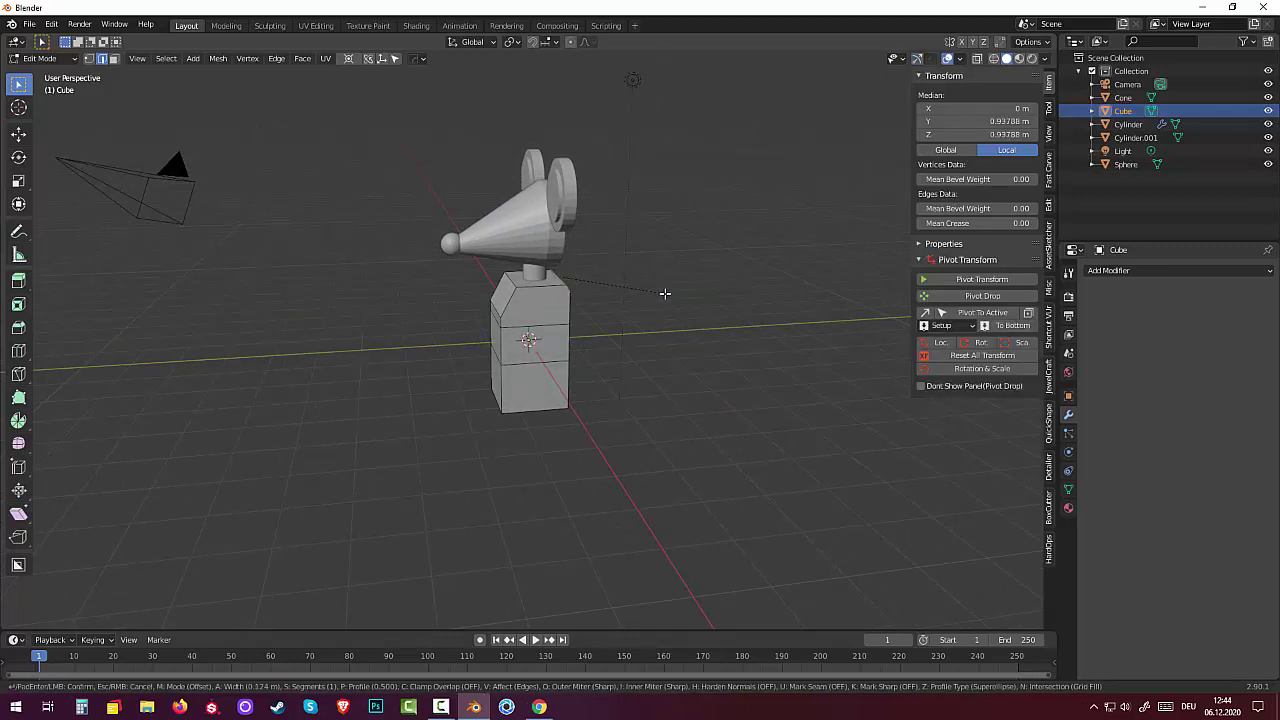
{"action": "left_click", "coordinate": [660, 296]}
{"action": "mouse_move", "coordinate": [666, 335]}
{"action": "middle_mouse_down"}
{"action": "mouse_move", "coordinate": [803, 323]}
{"action": "mouse_move", "coordinate": [674, 323]}
{"action": "mouse_move", "coordinate": [560, 346]}
{"action": "middle_mouse_up"}
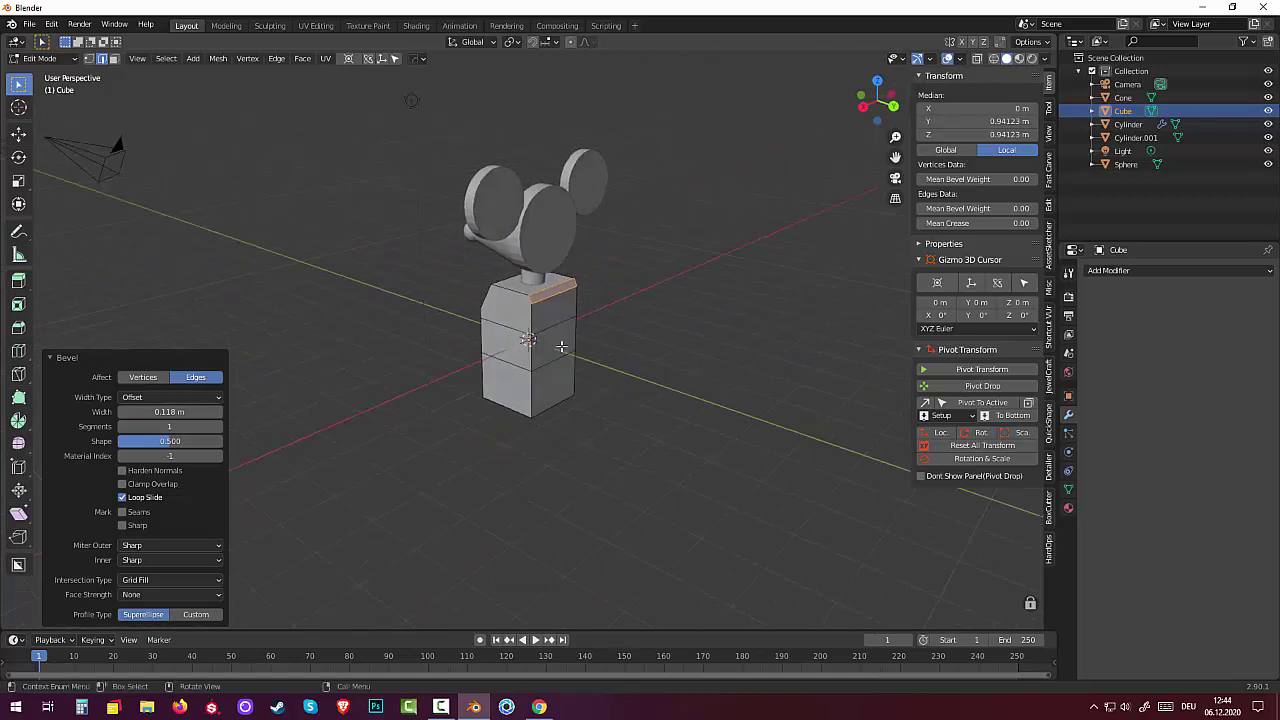
{"action": "left_click", "coordinate": [559, 343]}
Step: Shrink the block's middle band of faces slightly using face select mode
{"action": "left_click", "coordinate": [114, 58]}
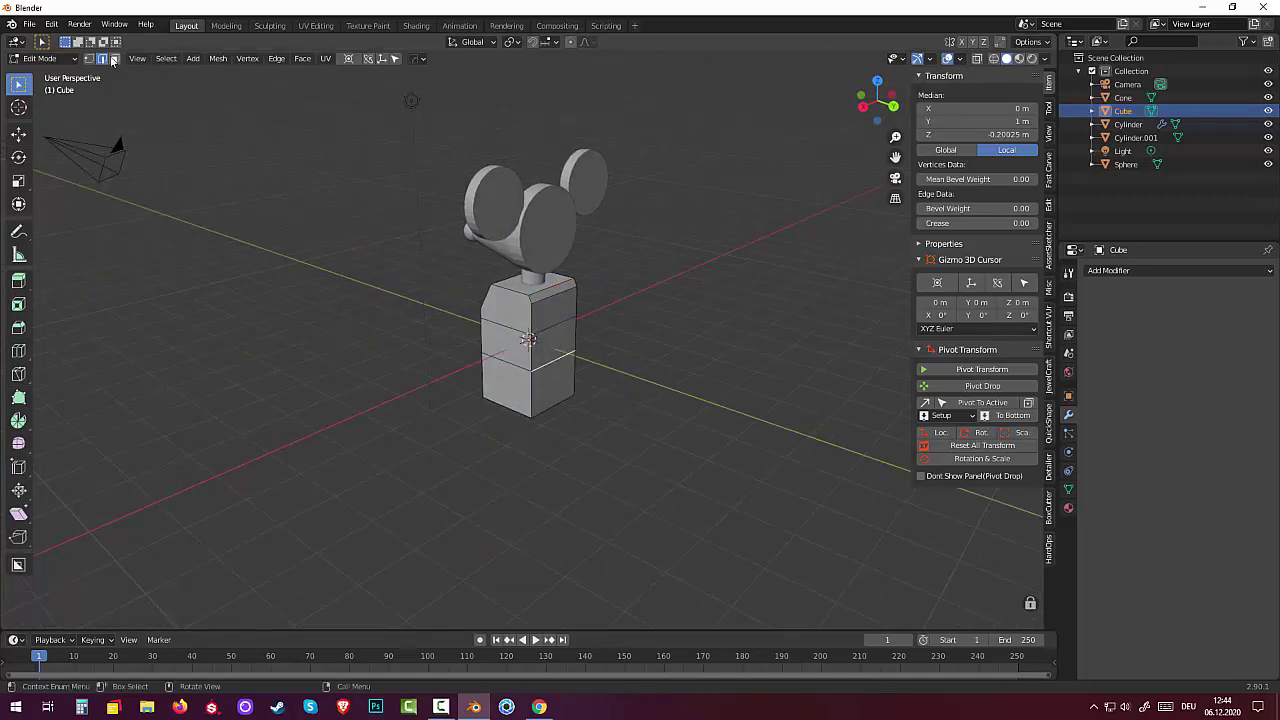
{"action": "left_click", "coordinate": [520, 341]}
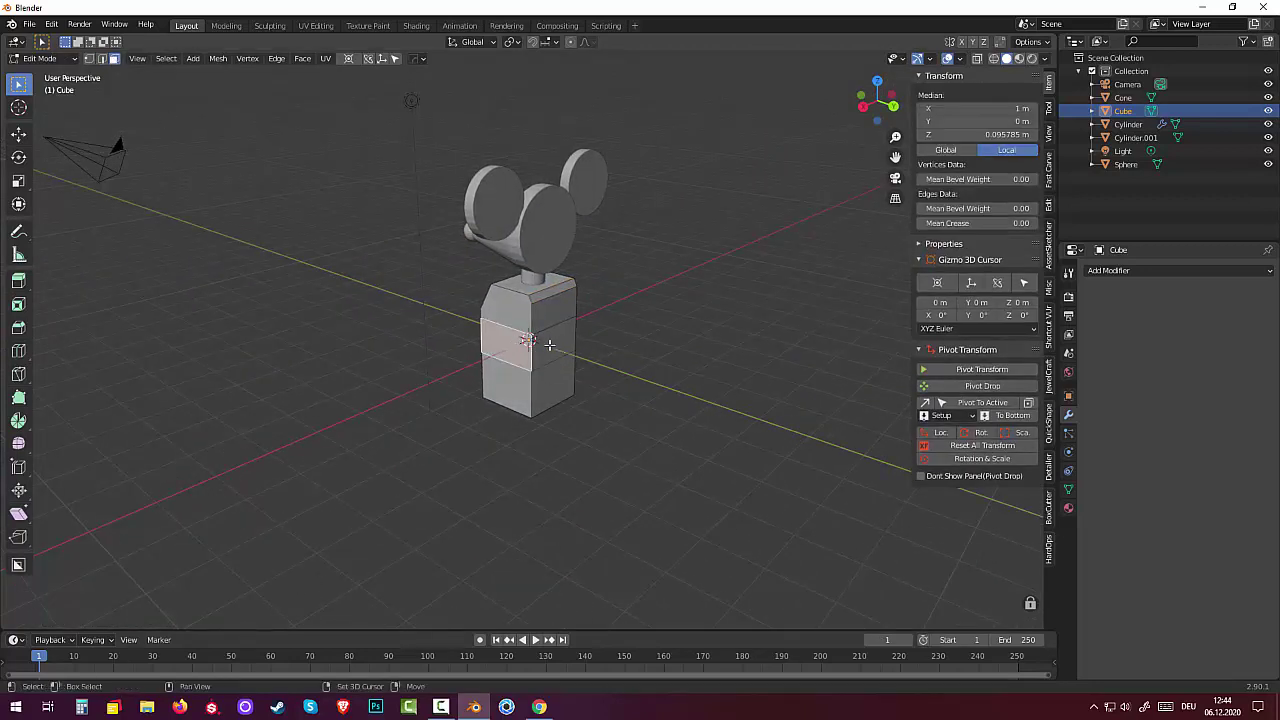
{"action": "middle_click_drag", "start_coordinate": [600, 366], "coordinate": [757, 368]}
{"action": "left_click", "coordinate": [540, 358], "text": "alt"}
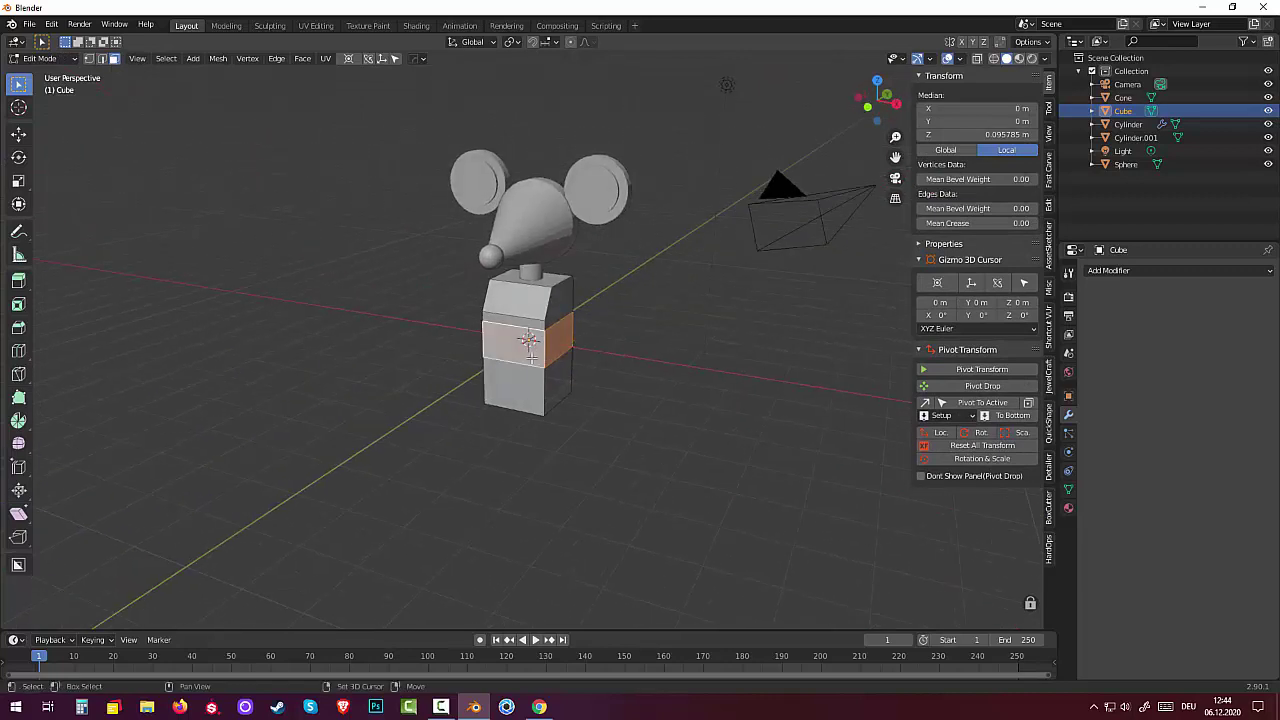
{"action": "middle_click_drag", "start_coordinate": [540, 358], "coordinate": [530, 345]}
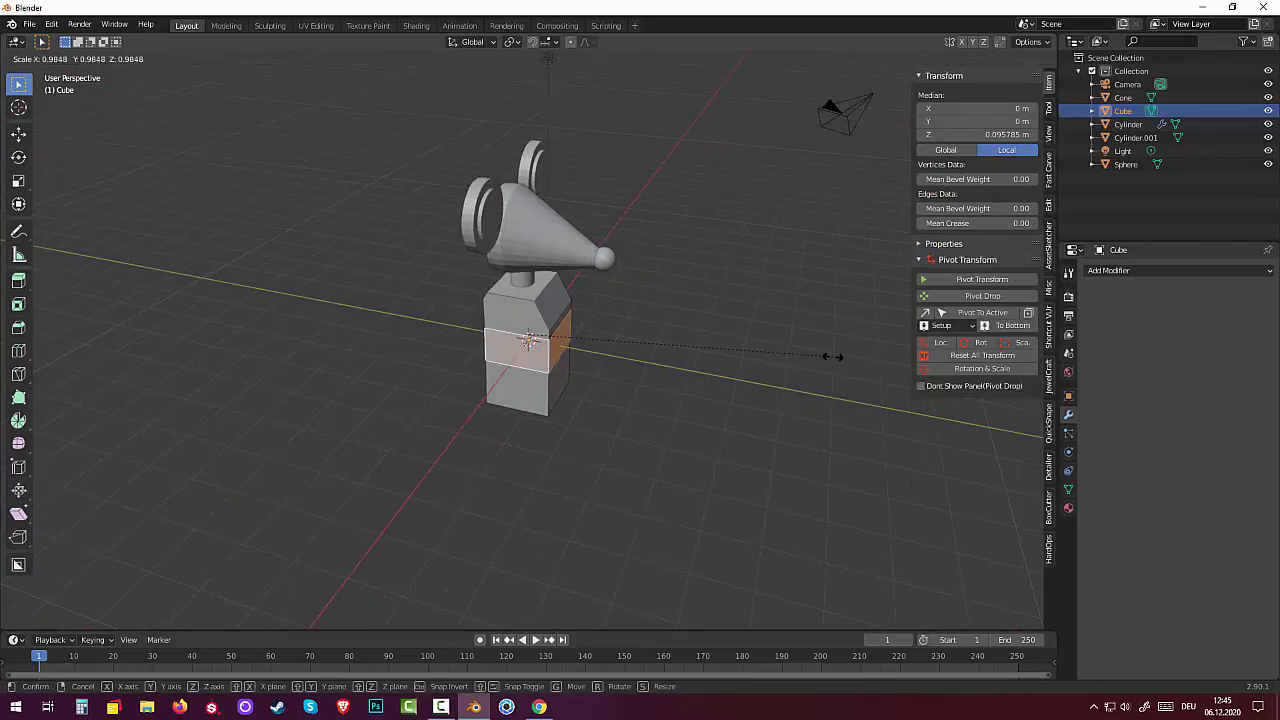
{"action": "key", "text": "s"}
{"action": "left_click", "coordinate": [800, 356]}
{"action": "left_click", "coordinate": [803, 414]}
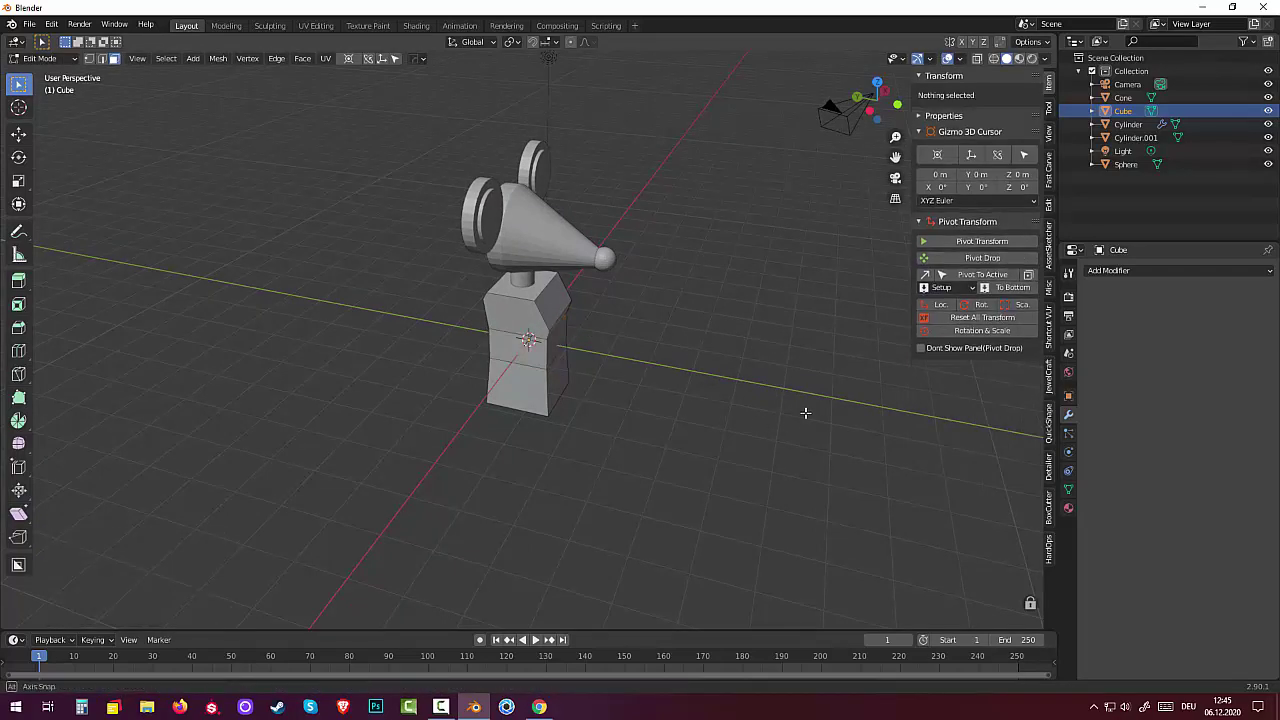
{"action": "mouse_move", "coordinate": [803, 414]}
{"action": "middle_mouse_down"}
{"action": "mouse_move", "coordinate": [660, 383]}
{"action": "mouse_move", "coordinate": [694, 391]}
{"action": "mouse_move", "coordinate": [686, 374]}
{"action": "mouse_move", "coordinate": [600, 374]}
{"action": "mouse_move", "coordinate": [558, 312]}
{"action": "mouse_move", "coordinate": [626, 371]}
{"action": "mouse_move", "coordinate": [580, 357]}
{"action": "mouse_move", "coordinate": [623, 366]}
{"action": "mouse_move", "coordinate": [515, 388]}
{"action": "middle_mouse_up"}
Step: Select the block's whole bottom edge loop in edge select mode
{"action": "left_click", "coordinate": [553, 302]}
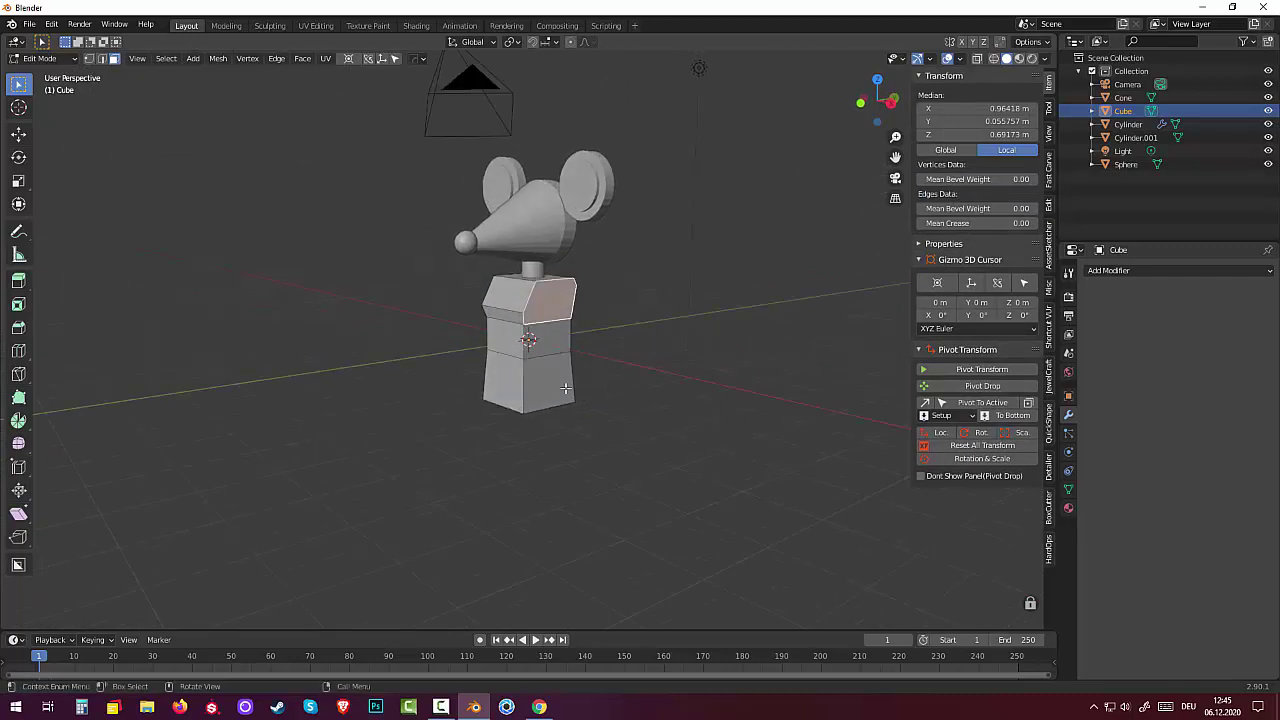
{"action": "left_click", "coordinate": [513, 389]}
{"action": "left_click", "coordinate": [513, 389], "text": "shift"}
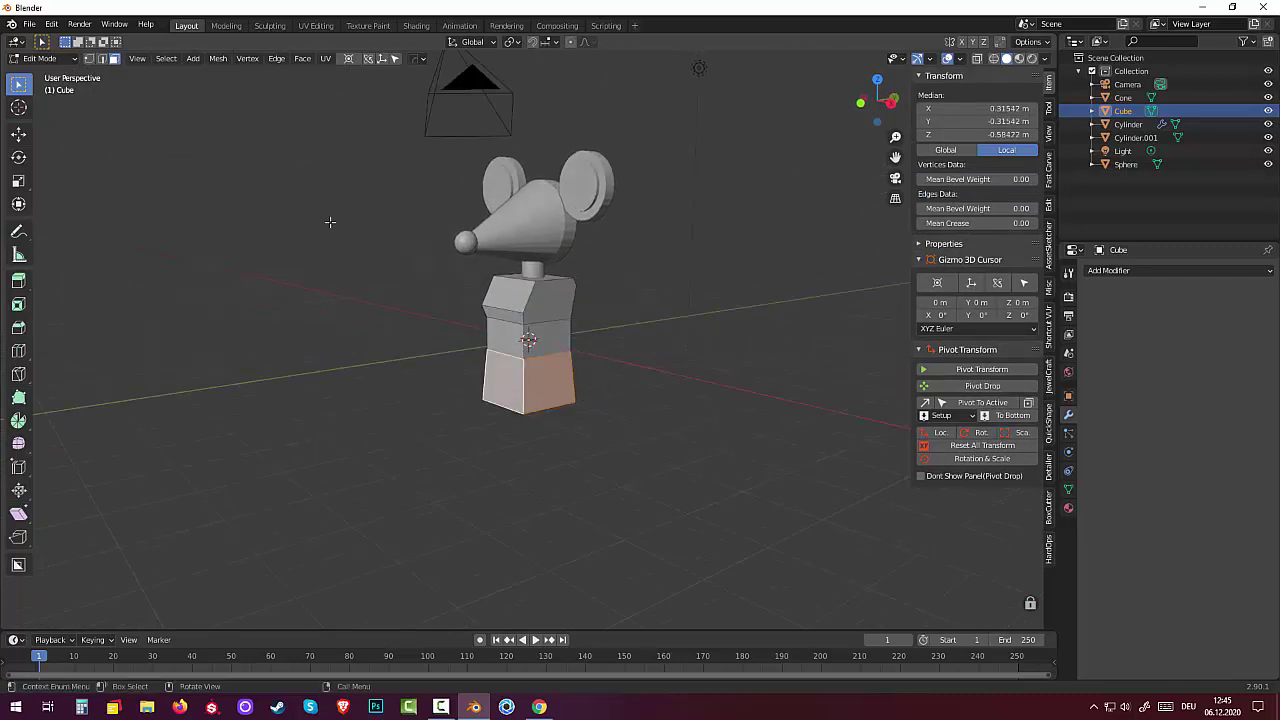
{"action": "left_click", "coordinate": [101, 58]}
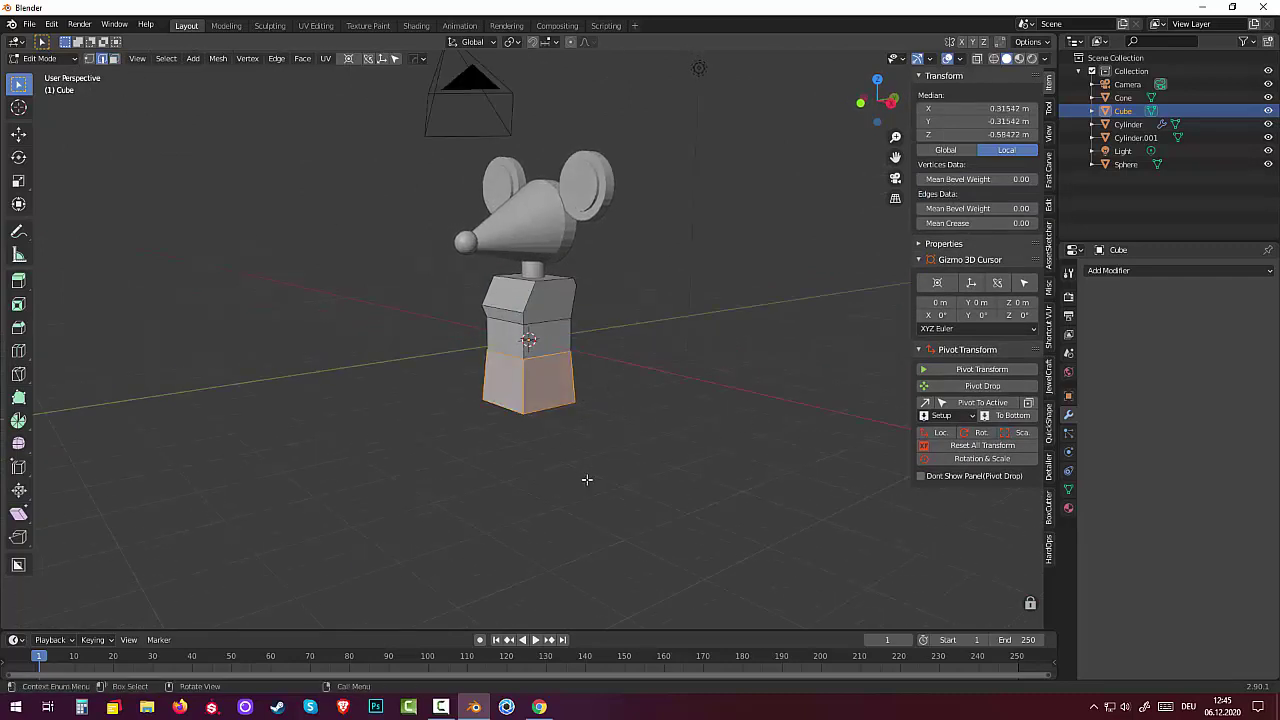
{"action": "left_click", "coordinate": [555, 415]}
{"action": "mouse_move", "coordinate": [667, 398]}
{"action": "middle_mouse_down"}
{"action": "mouse_move", "coordinate": [749, 389]}
{"action": "mouse_move", "coordinate": [582, 403]}
{"action": "middle_mouse_up"}
{"action": "left_click", "coordinate": [545, 405], "text": "shift"}
{"action": "middle_click_drag", "start_coordinate": [666, 403], "coordinate": [599, 411]}
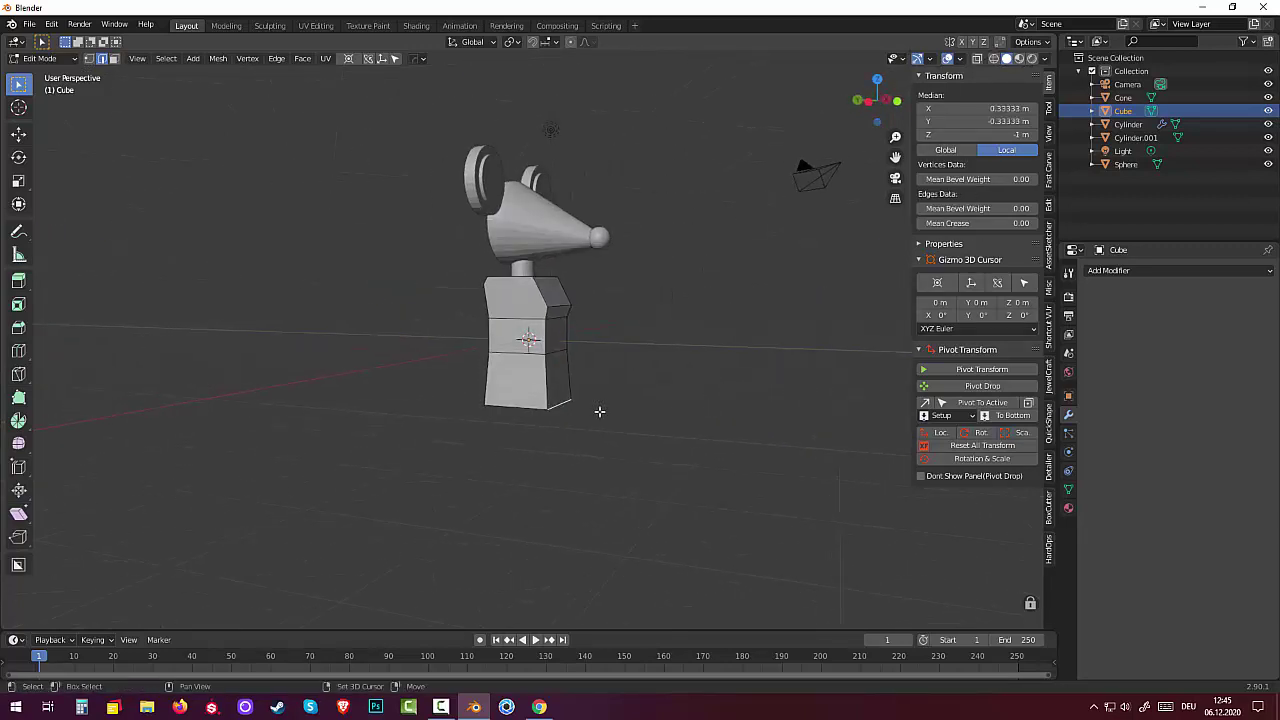
{"action": "left_click", "coordinate": [525, 405], "text": "shift"}
{"action": "middle_click_drag", "start_coordinate": [647, 401], "coordinate": [485, 395]}
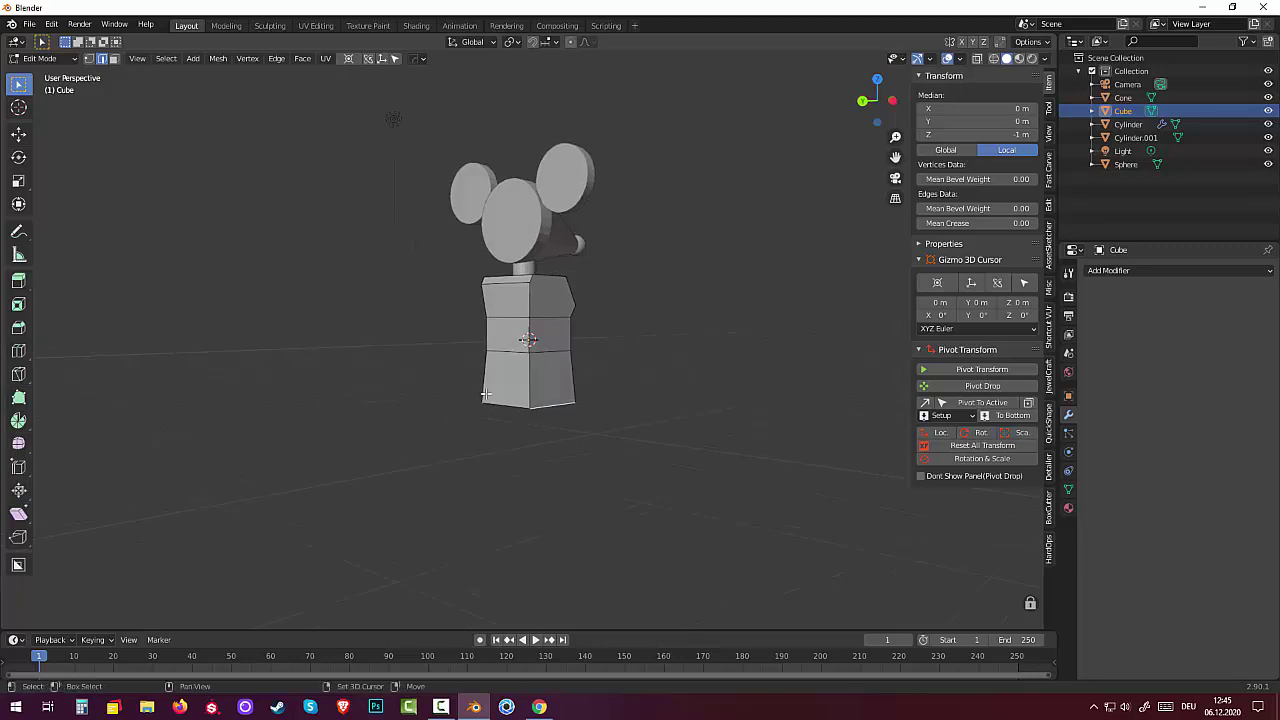
{"action": "left_click", "coordinate": [502, 401], "text": "alt"}
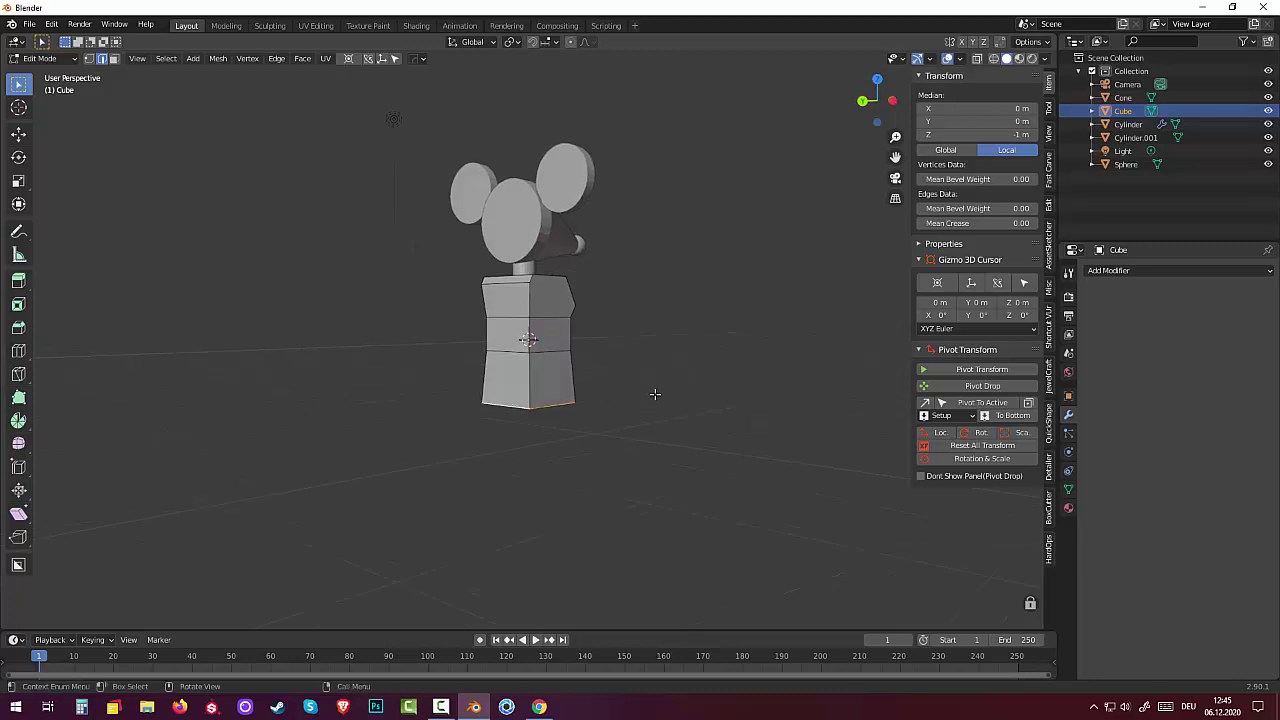
Step: Raise the bottom edge loop 0.296 m on Z and scale it outward to flare the base
{"action": "key", "text": "g"}
{"action": "key", "text": "z"}
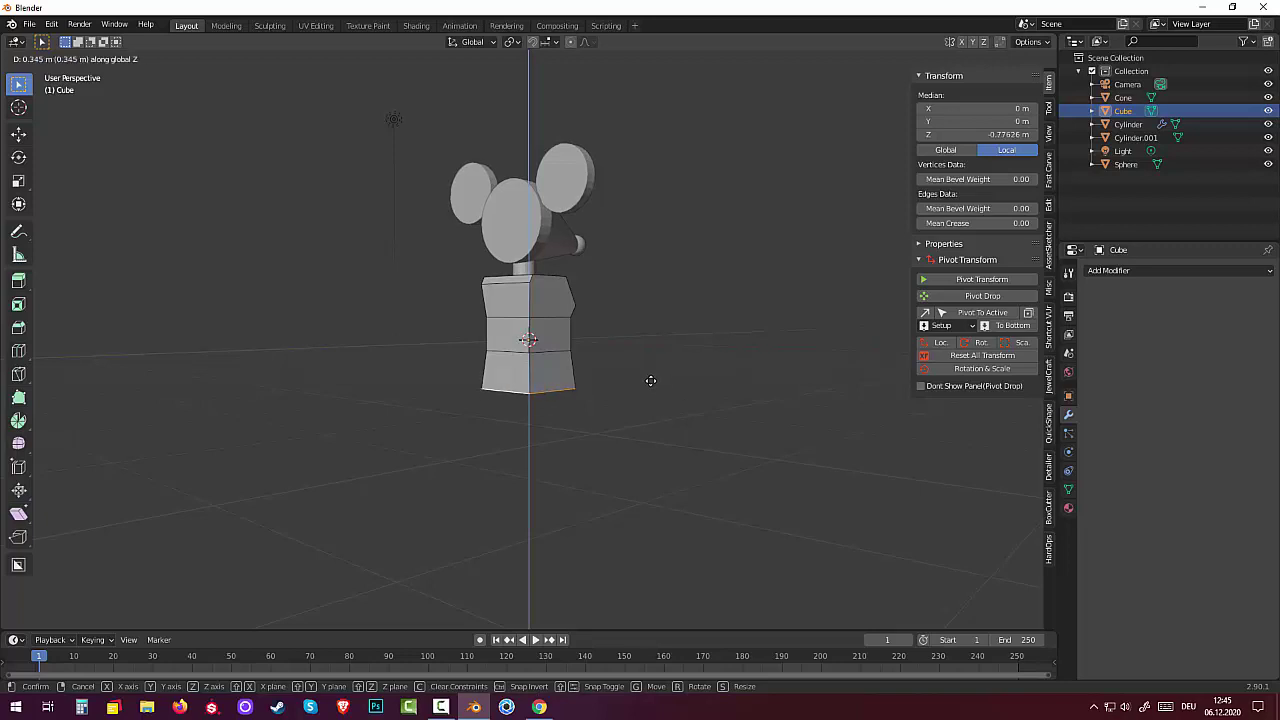
{"action": "left_click", "coordinate": [649, 382]}
{"action": "key", "text": "s"}
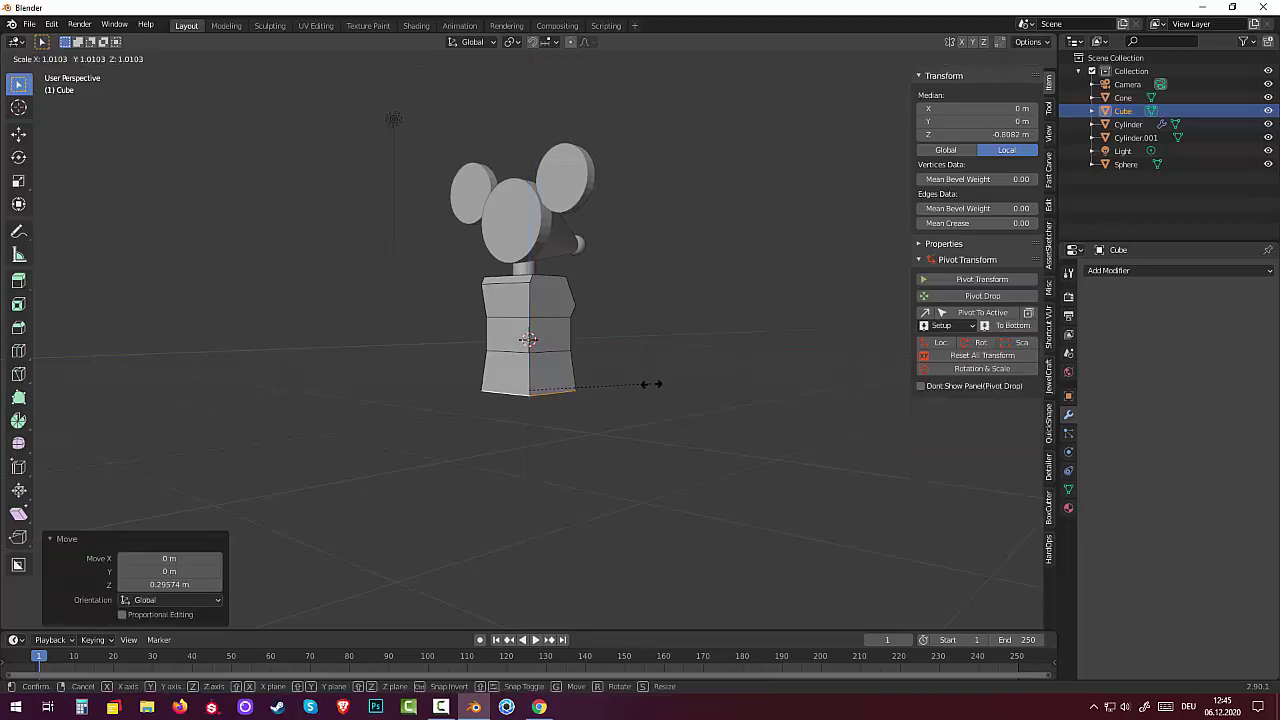
{"action": "left_click", "coordinate": [676, 388]}
{"action": "key", "text": "alt+a"}
{"action": "middle_click_drag", "start_coordinate": [702, 441], "coordinate": [366, 446]}
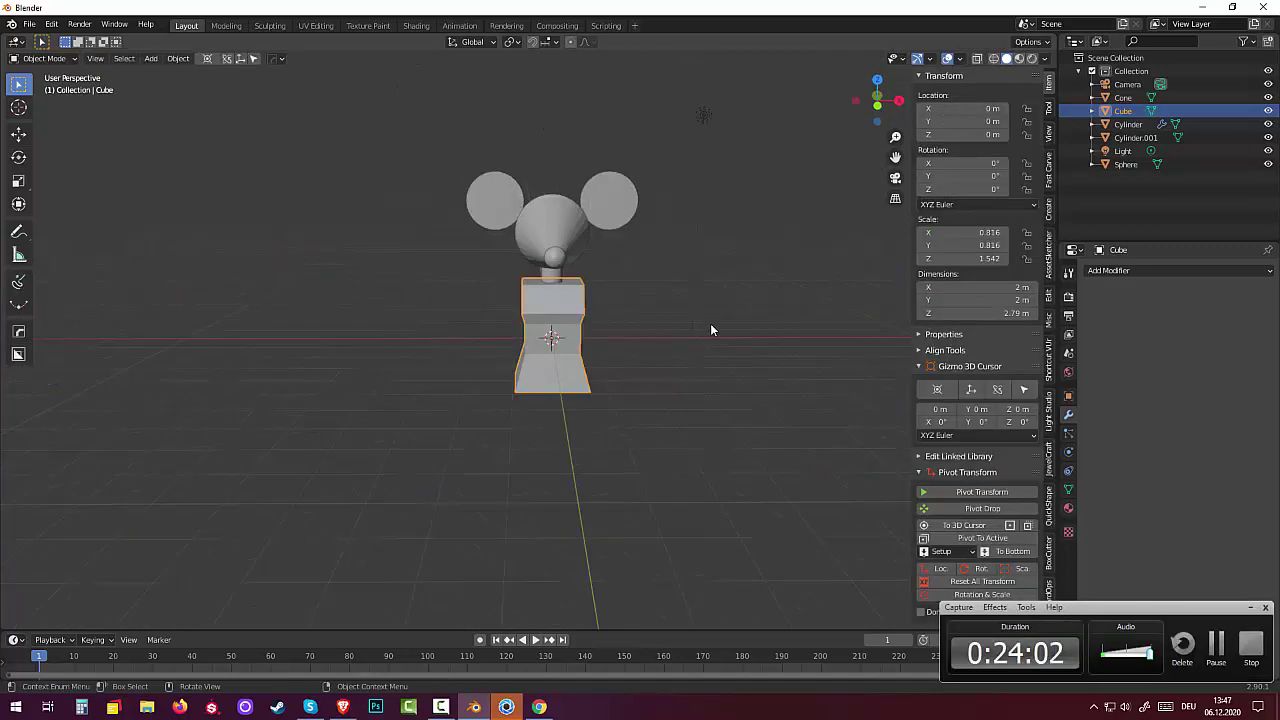
Step: Scale the body block uniformly to 0.864 and raise it on Z to 0.3539 m beneath the head
{"action": "key", "text": "s"}
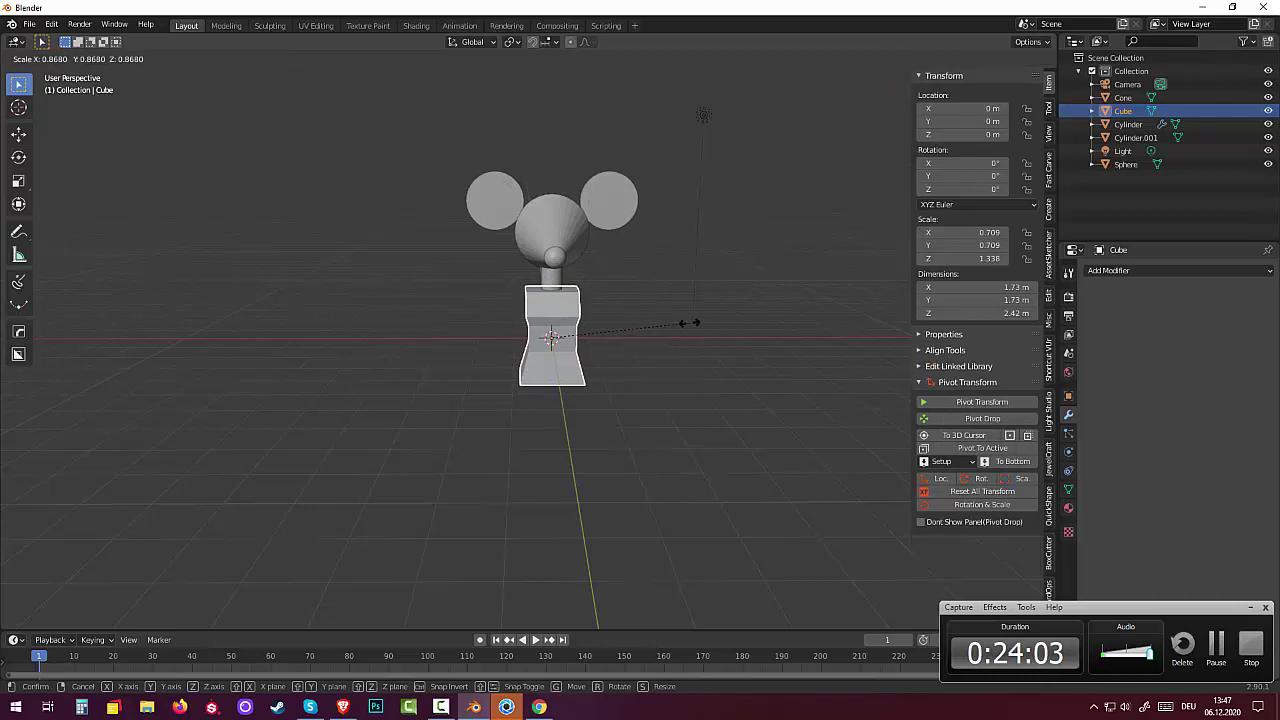
{"action": "left_click", "coordinate": [679, 333]}
{"action": "key", "text": "g"}
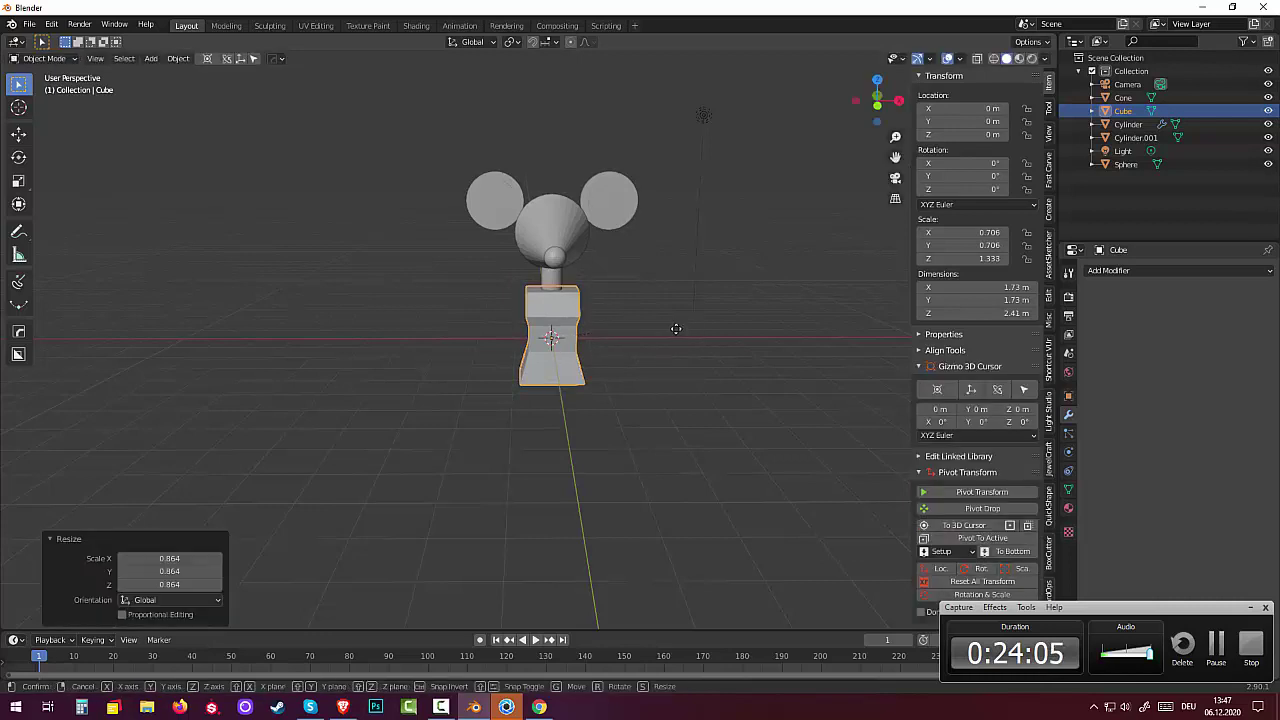
{"action": "key", "text": "z"}
{"action": "left_click", "coordinate": [692, 356]}
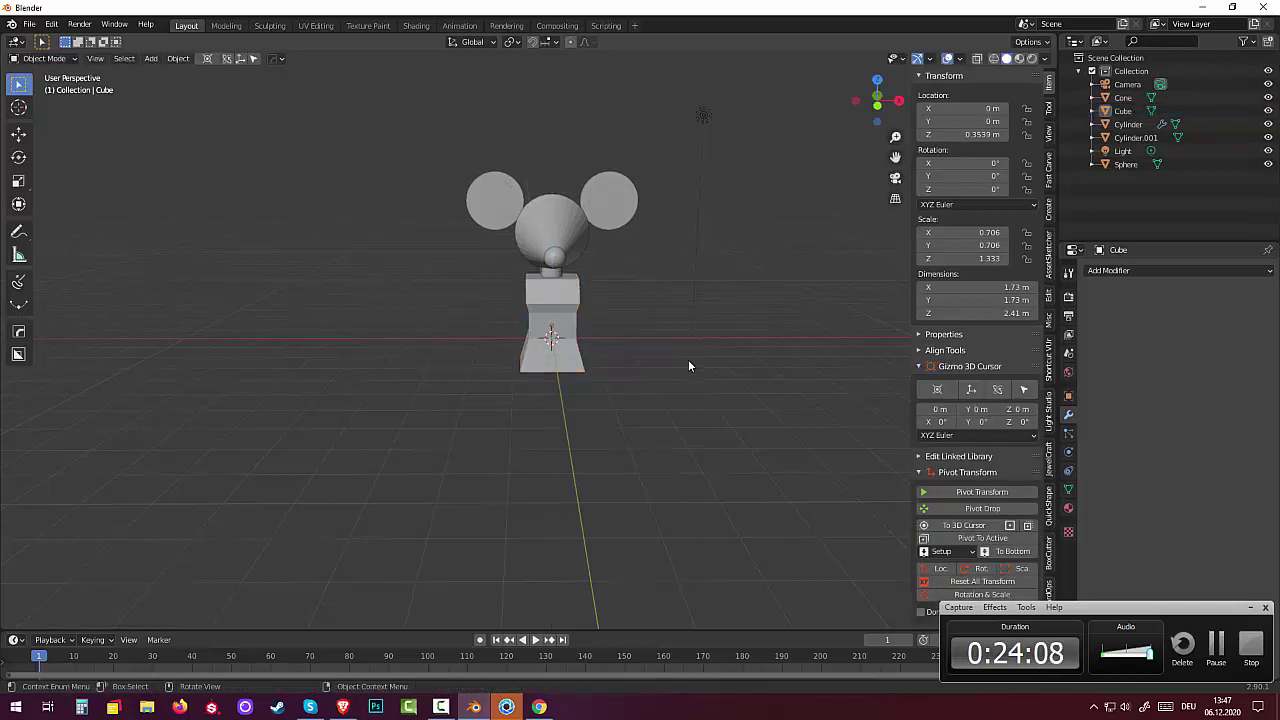
{"action": "middle_click_drag", "start_coordinate": [688, 359], "coordinate": [604, 378]}
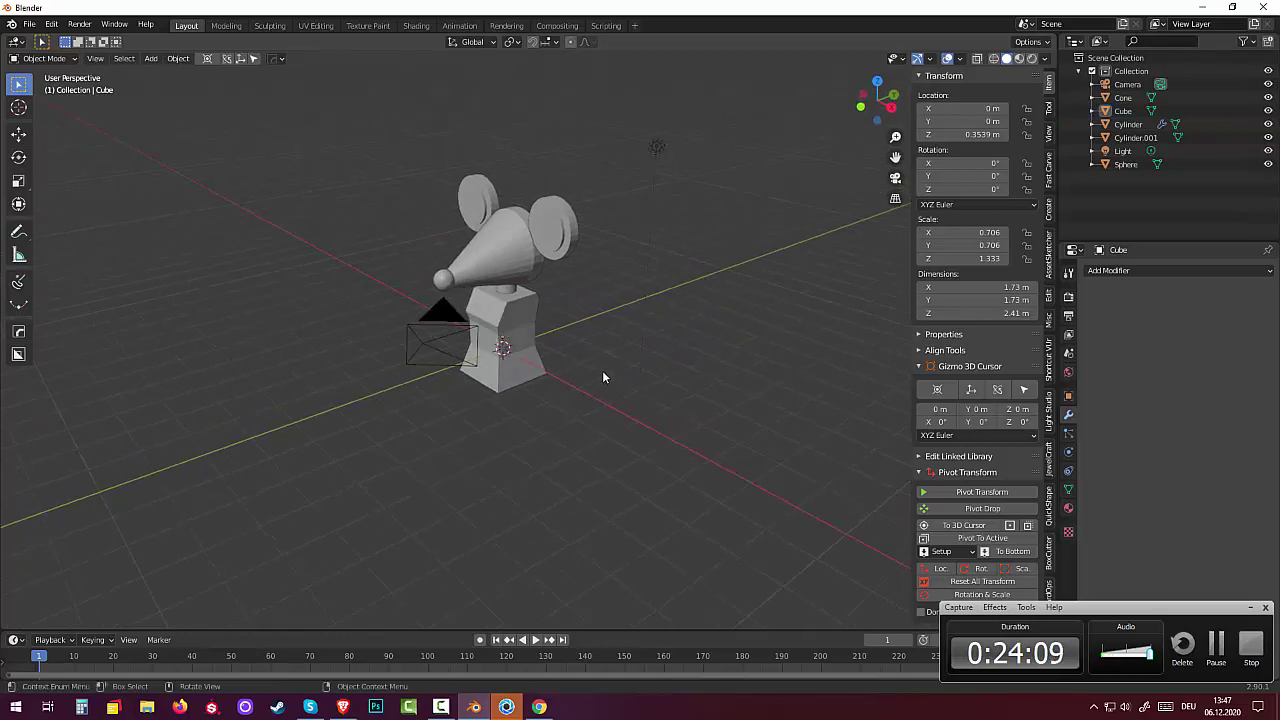
{"action": "scroll", "coordinate": [600, 337], "scroll_direction": "down", "scroll_amount": 2}
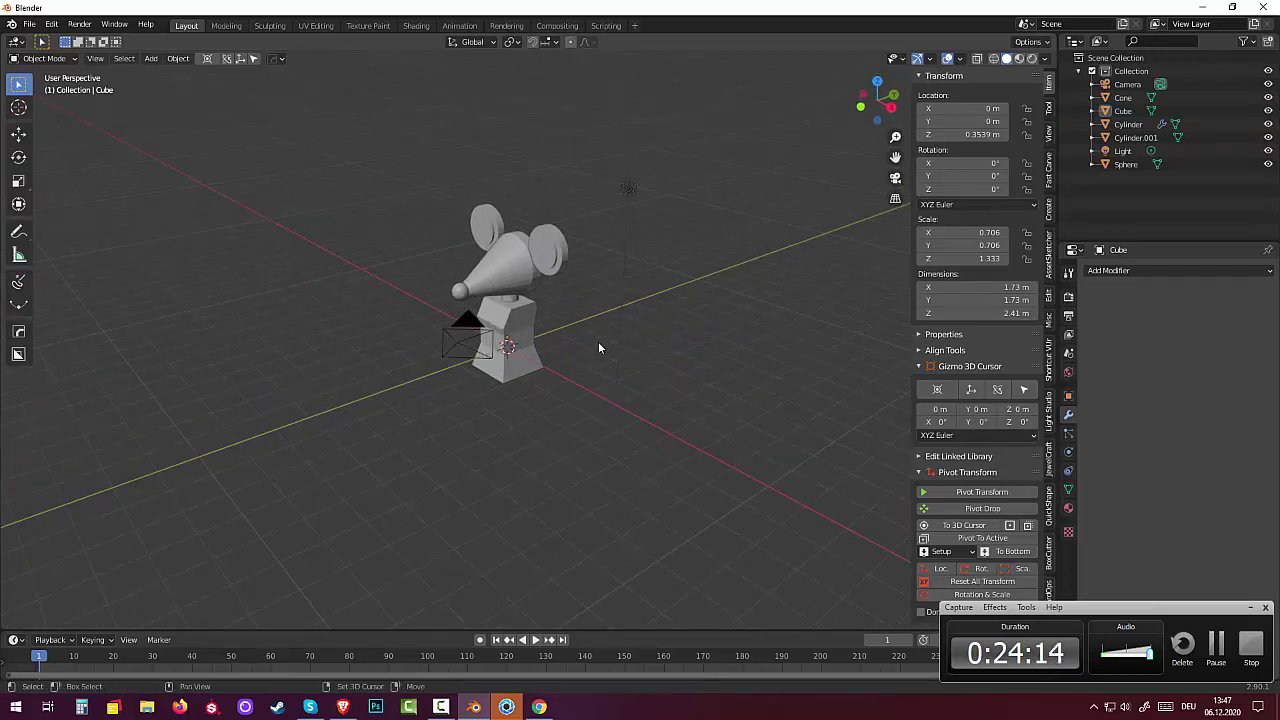
{"action": "key", "text": "shift+s"}
Step: Add a new cylinder and lower it on Z to -1.0112 m below the body
{"action": "left_click", "coordinate": [706, 150]}
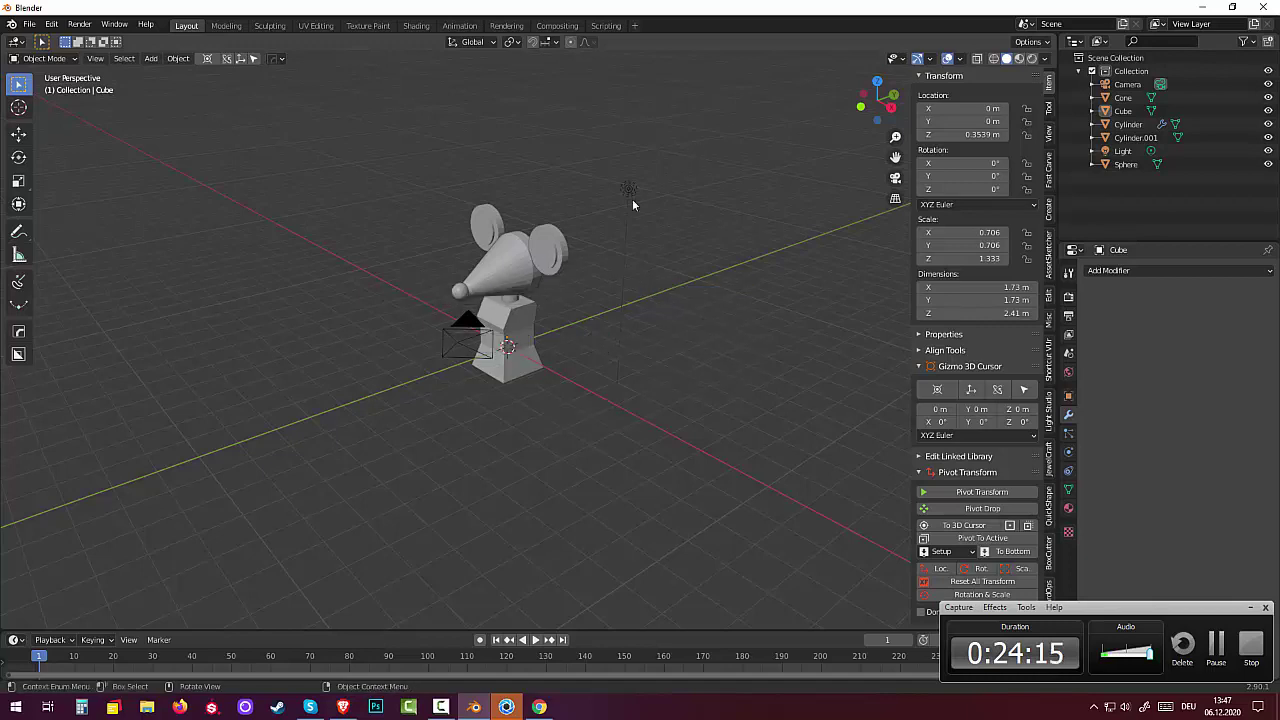
{"action": "key", "text": "shift+a"}
{"action": "key", "text": "shift+a"}
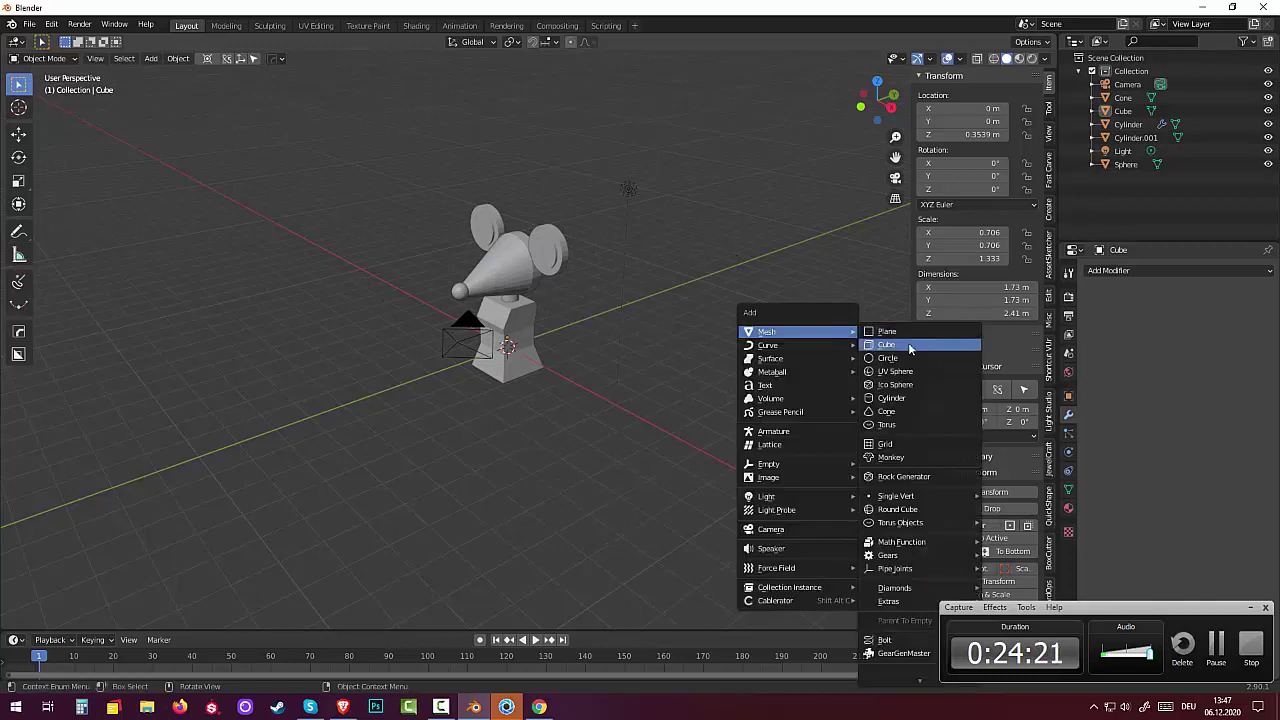
{"action": "left_click", "coordinate": [893, 397]}
{"action": "mouse_move", "coordinate": [748, 374]}
{"action": "middle_mouse_down"}
{"action": "mouse_move", "coordinate": [741, 286]}
{"action": "mouse_move", "coordinate": [687, 318]}
{"action": "middle_mouse_up"}
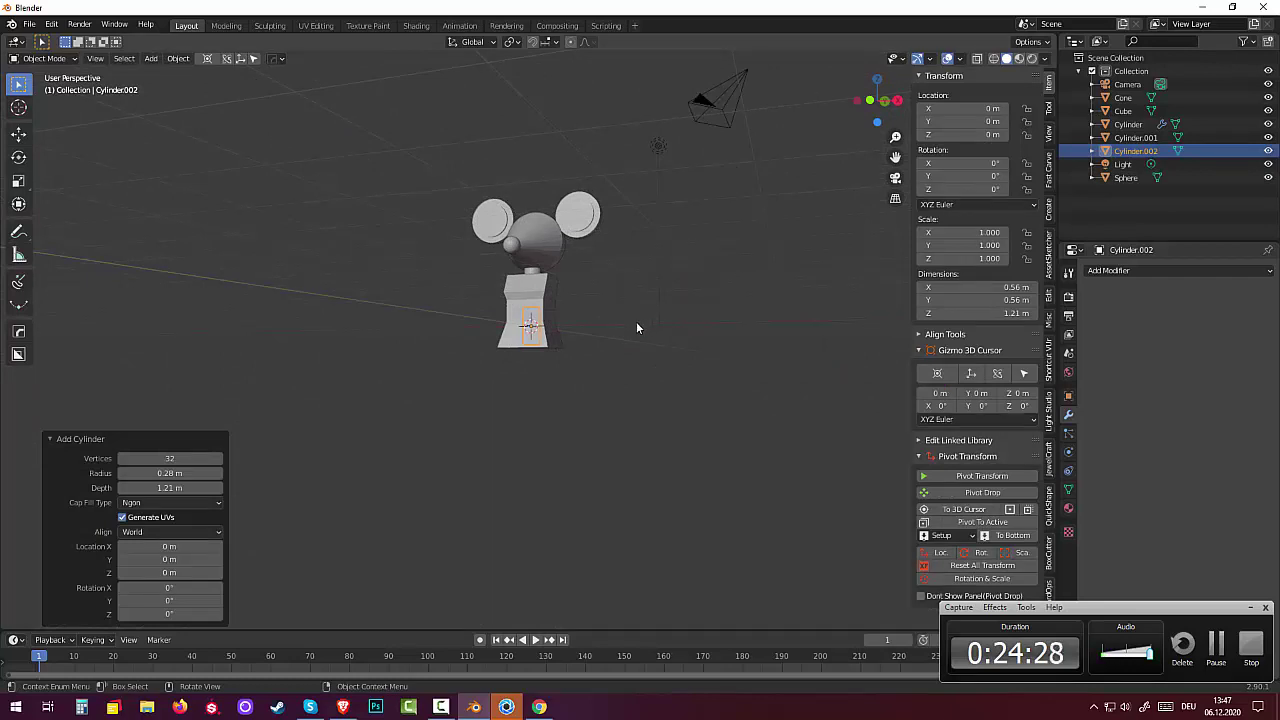
{"action": "key", "text": "KP_3"}
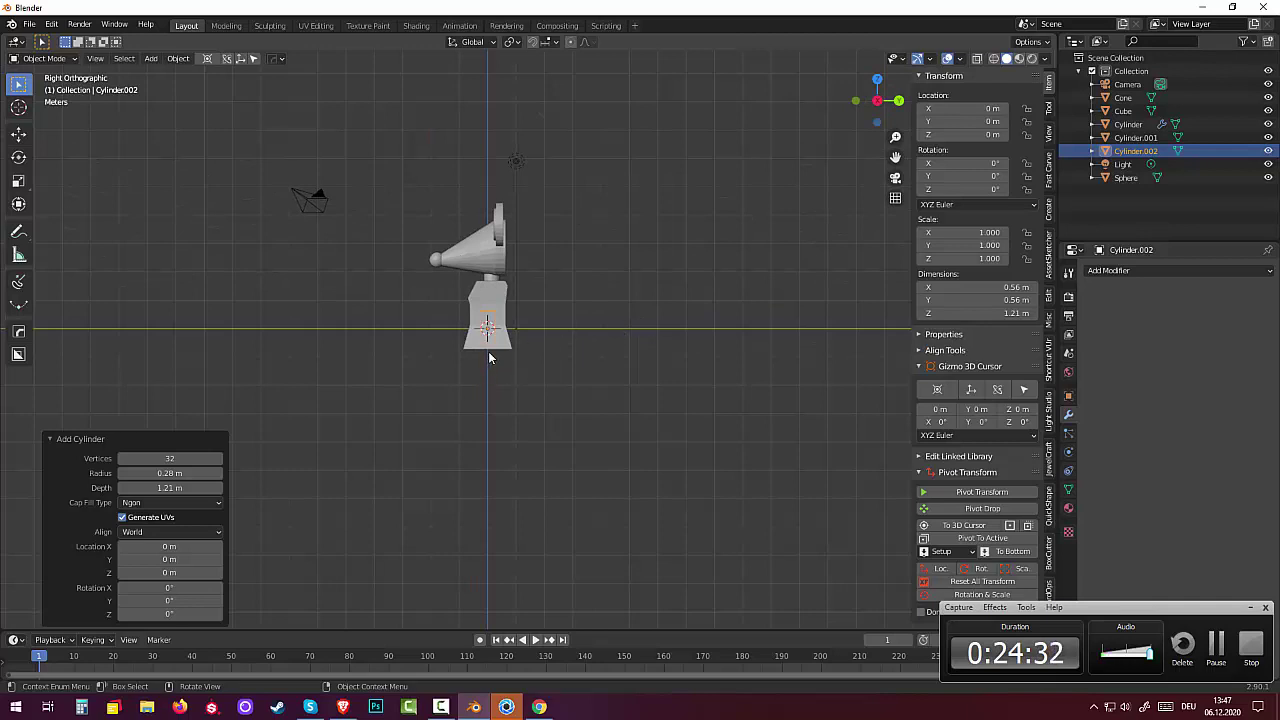
{"action": "key", "text": "g"}
{"action": "key", "text": "z"}
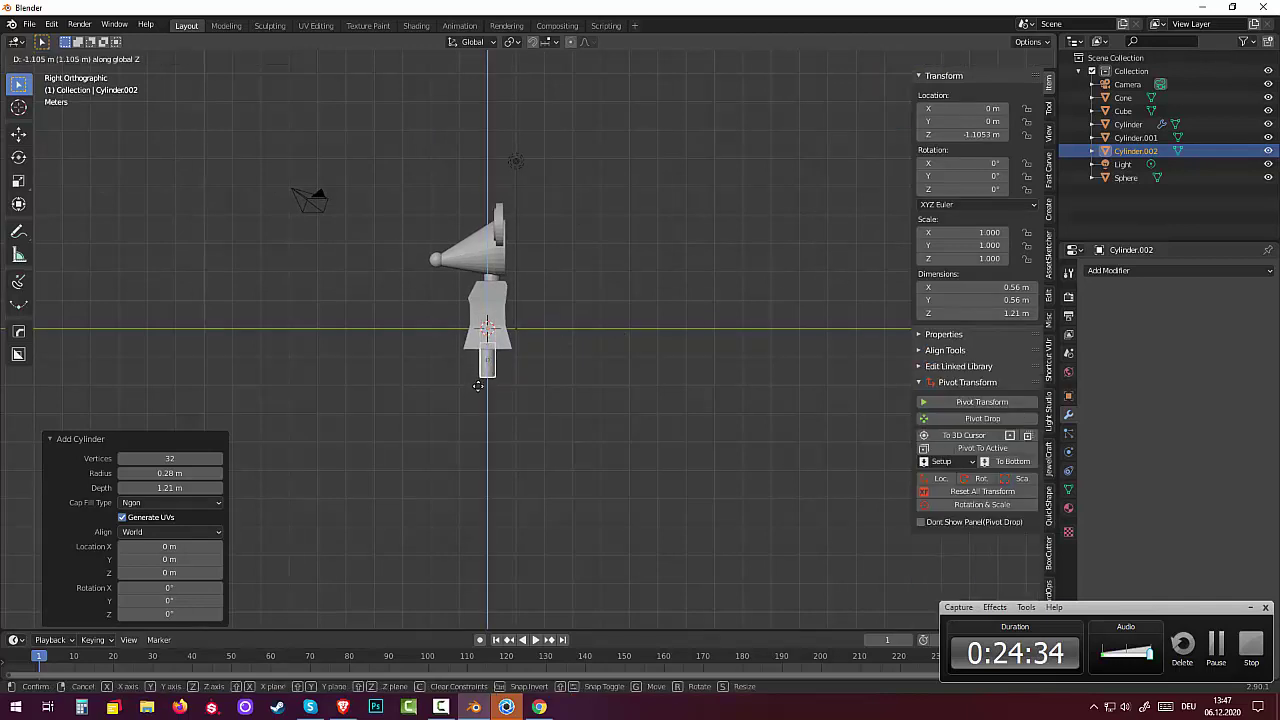
{"action": "left_click", "coordinate": [476, 379]}
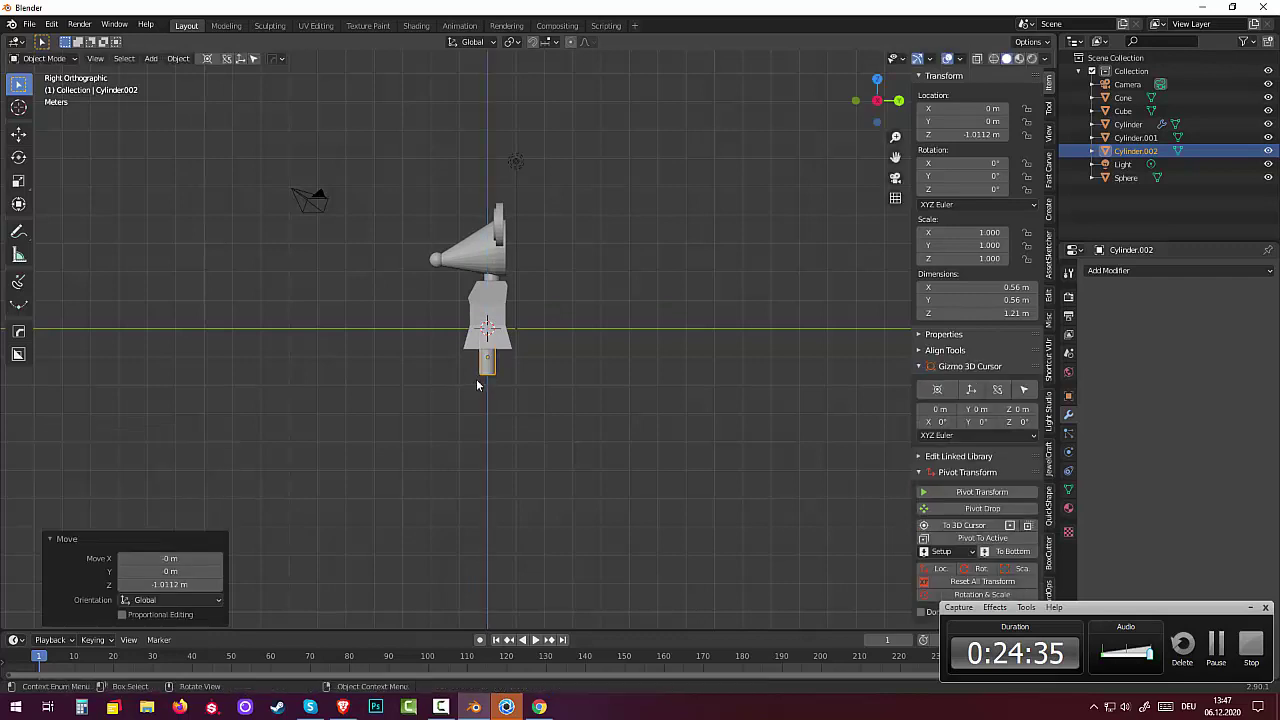
{"action": "mouse_move", "coordinate": [476, 379]}
{"action": "middle_mouse_down"}
{"action": "mouse_move", "coordinate": [596, 339]}
{"action": "mouse_move", "coordinate": [677, 382]}
{"action": "mouse_move", "coordinate": [629, 371]}
{"action": "middle_mouse_up"}
Step: Stretch the cylinder along Z into a 2.45 m tall leg post
{"action": "key", "text": "KP_1"}
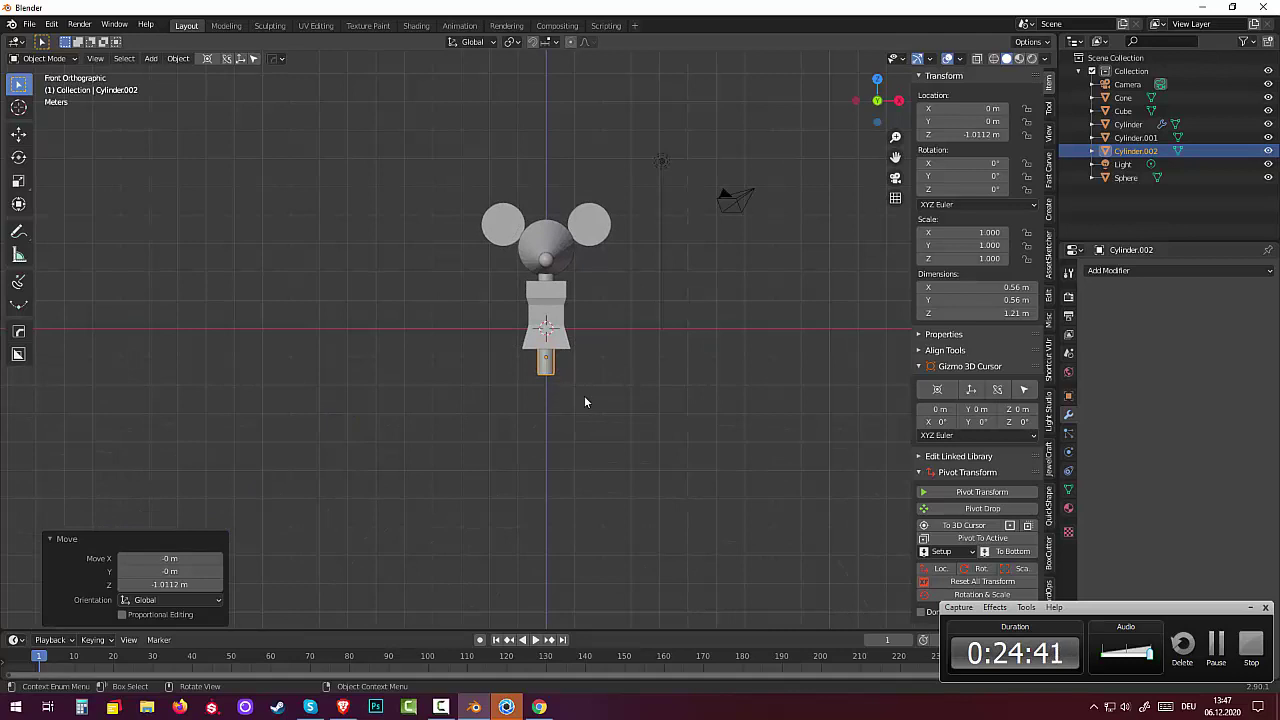
{"action": "key", "text": "s"}
{"action": "key", "text": "z"}
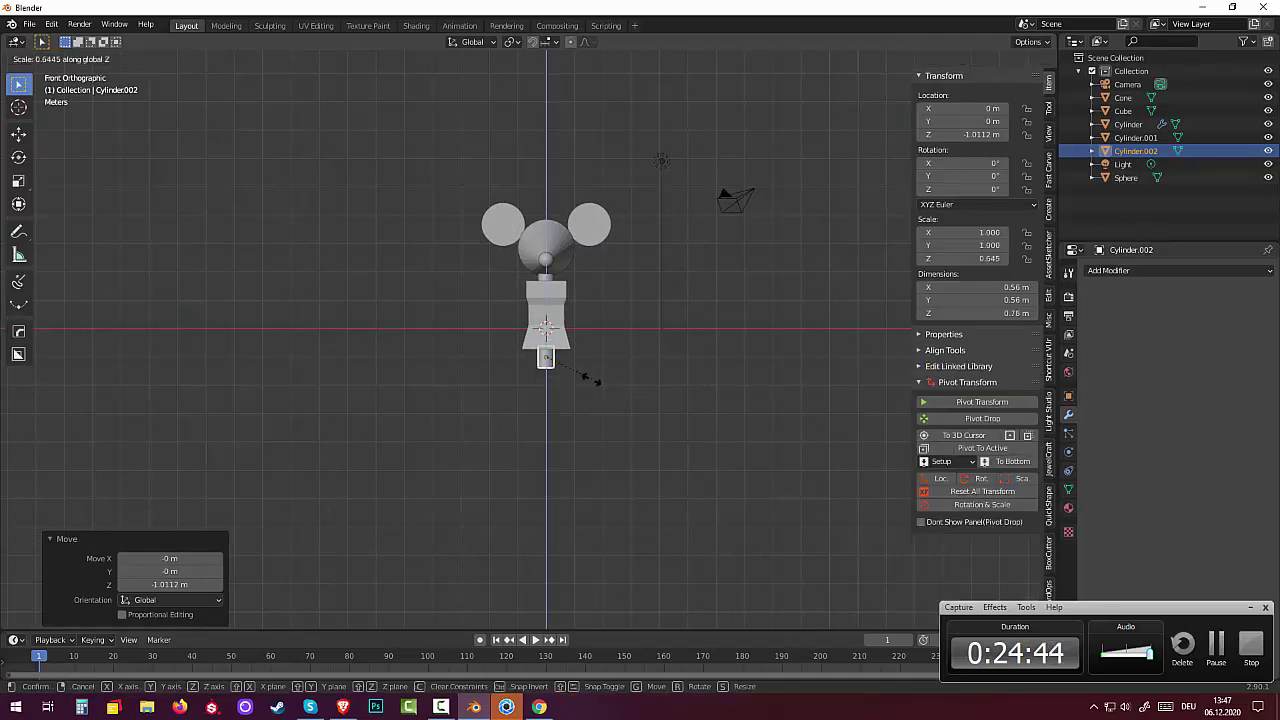
{"action": "left_click", "coordinate": [611, 495]}
{"action": "mouse_move", "coordinate": [600, 384]}
{"action": "middle_mouse_down"}
{"action": "mouse_move", "coordinate": [593, 318]}
{"action": "mouse_move", "coordinate": [528, 342]}
{"action": "middle_mouse_up"}
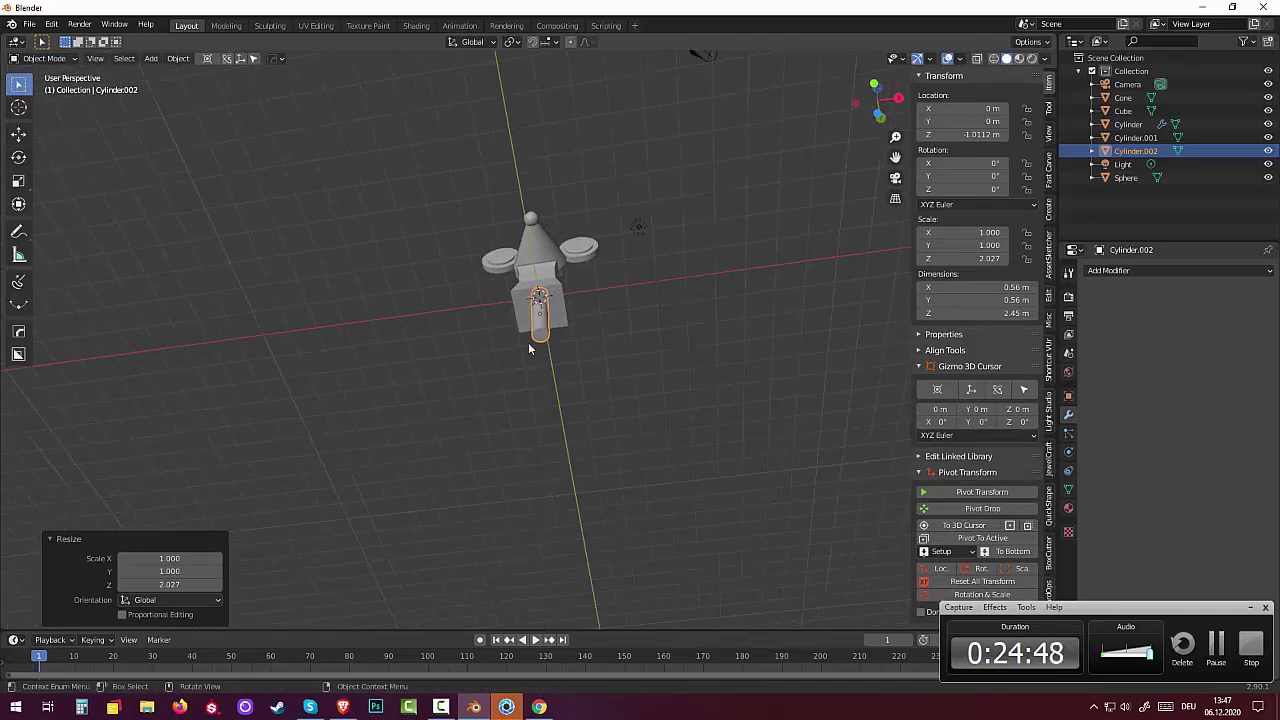
{"action": "left_click", "coordinate": [542, 336]}
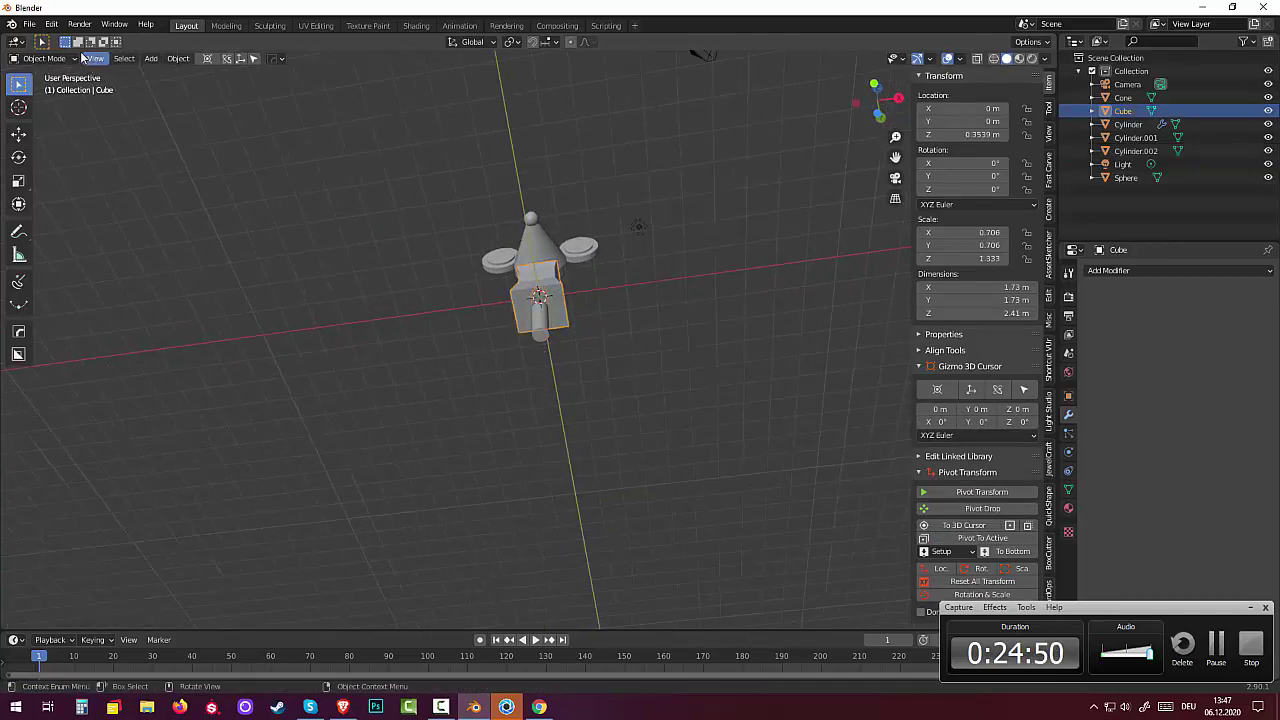
Step: Edit the leg cylinder's mesh: extrude its bottom face downward and scale it to 0.633
{"action": "left_click", "coordinate": [45, 58]}
{"action": "left_click", "coordinate": [42, 89]}
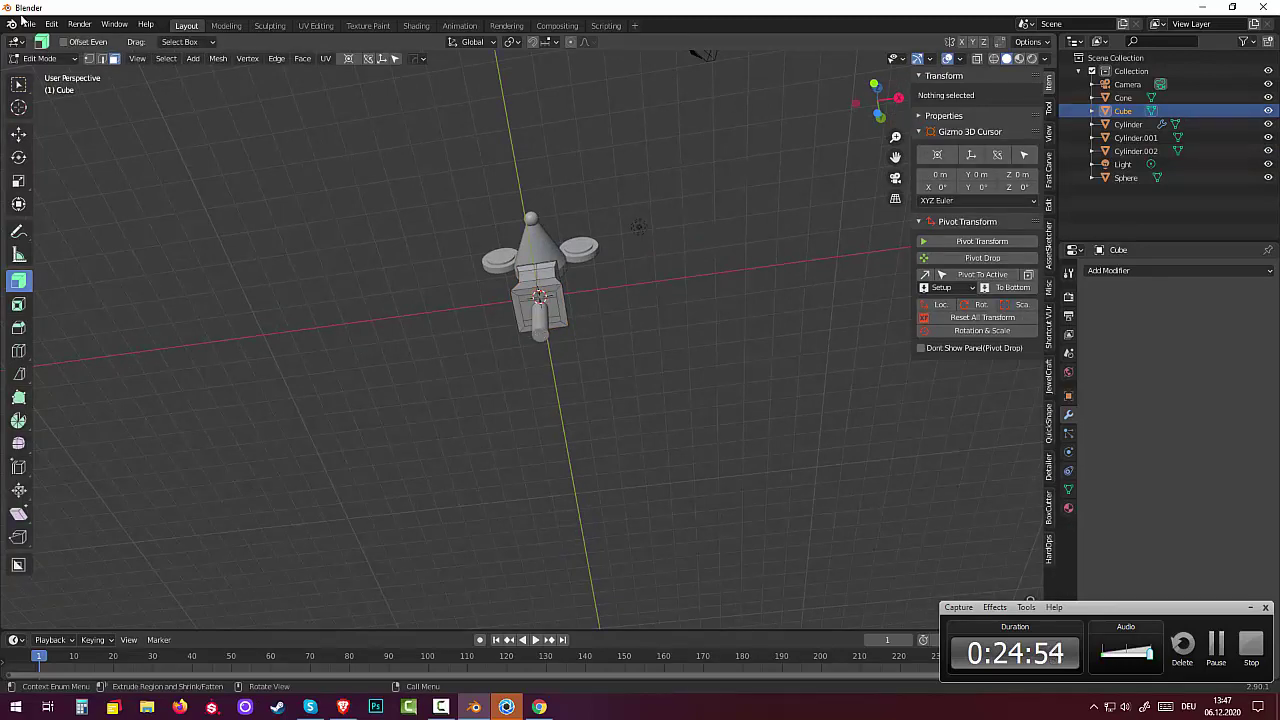
{"action": "left_click", "coordinate": [40, 58]}
{"action": "left_click", "coordinate": [40, 75]}
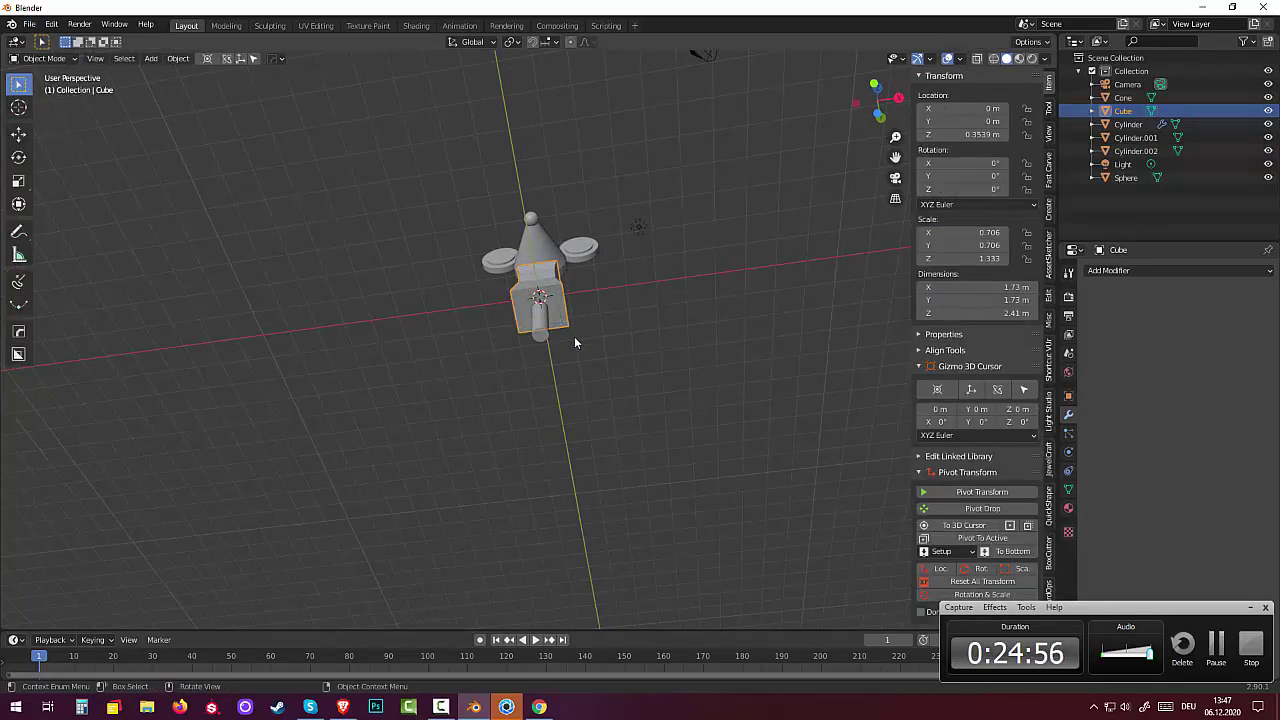
{"action": "left_click", "coordinate": [540, 329]}
{"action": "left_click", "coordinate": [44, 58]}
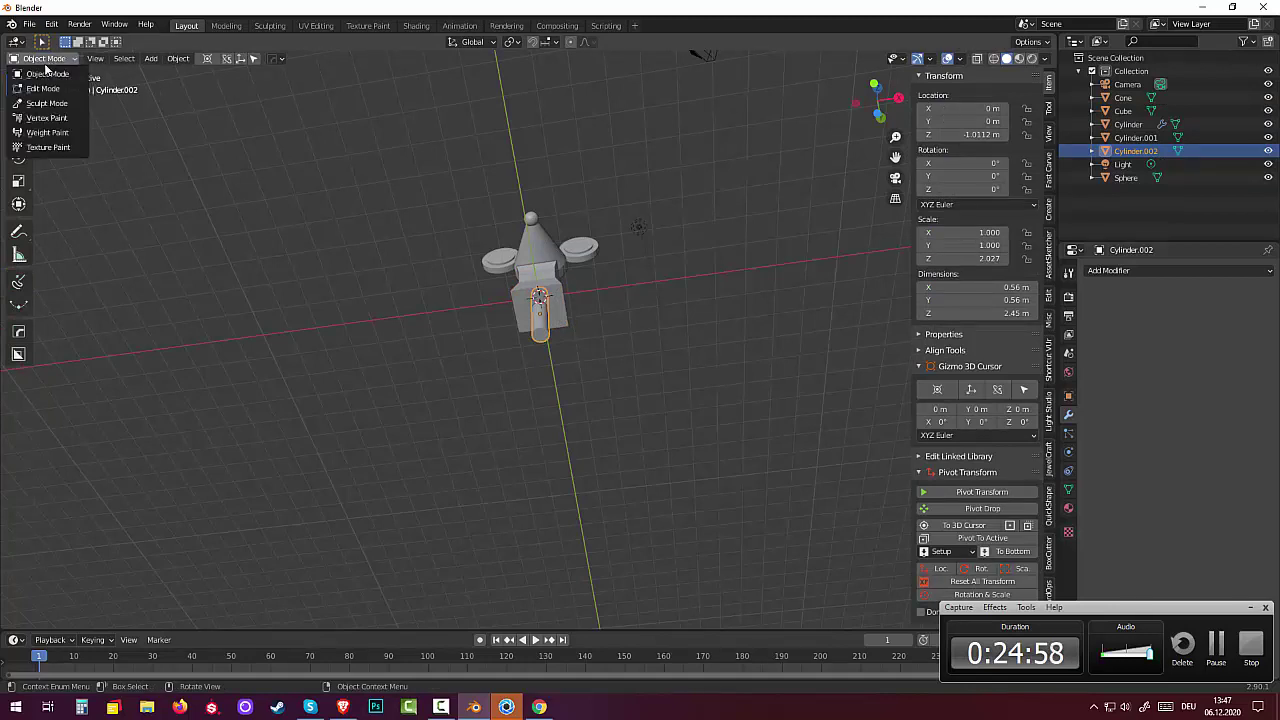
{"action": "left_click", "coordinate": [48, 92]}
{"action": "left_click_drag", "start_coordinate": [550, 358], "coordinate": [819, 375]}
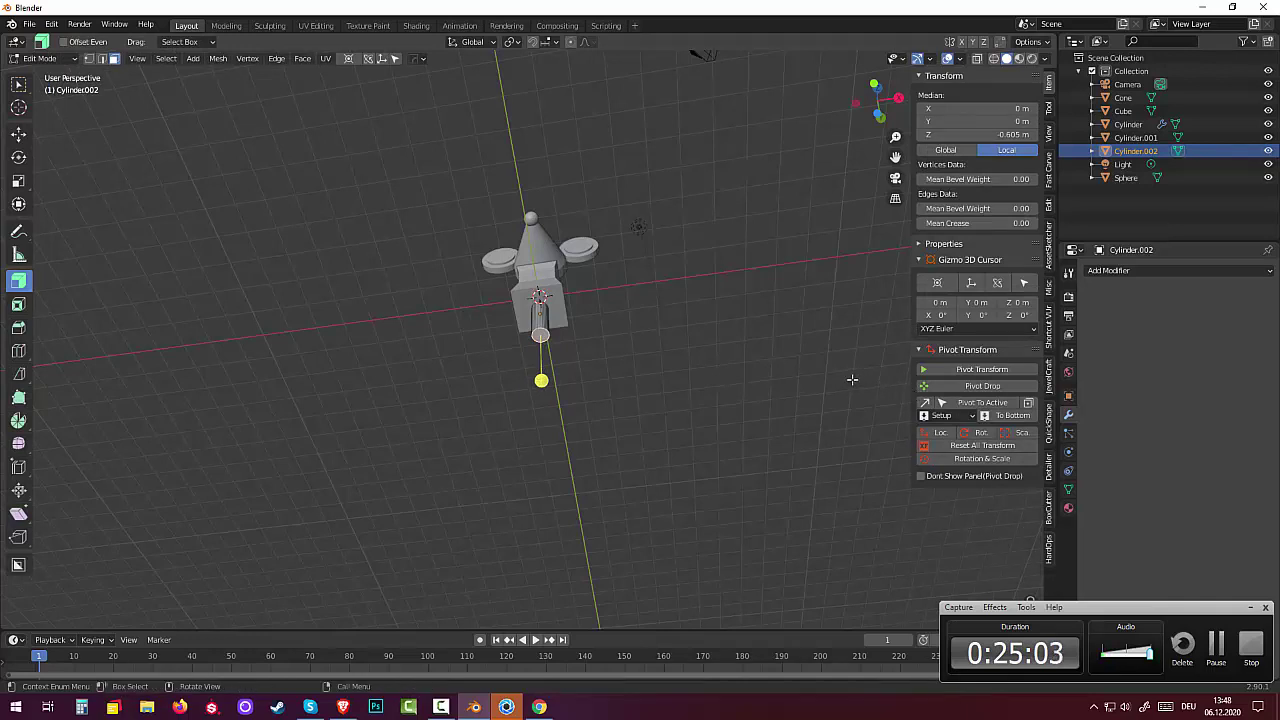
{"action": "key", "text": "s"}
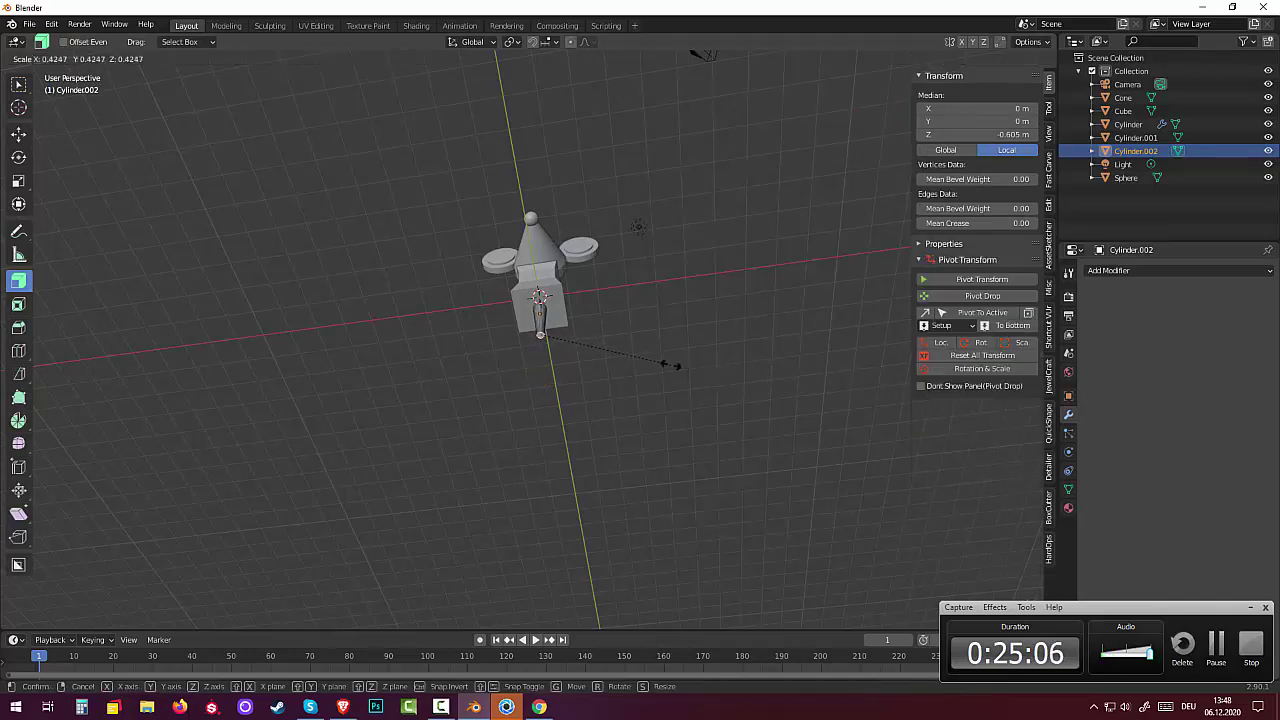
{"action": "left_click", "coordinate": [740, 368]}
Step: Inspect the narrowed leg from lower and oblique angles and return to Object Mode
{"action": "mouse_move", "coordinate": [742, 312]}
{"action": "middle_mouse_down"}
{"action": "mouse_move", "coordinate": [738, 377]}
{"action": "mouse_move", "coordinate": [691, 361]}
{"action": "middle_mouse_up"}
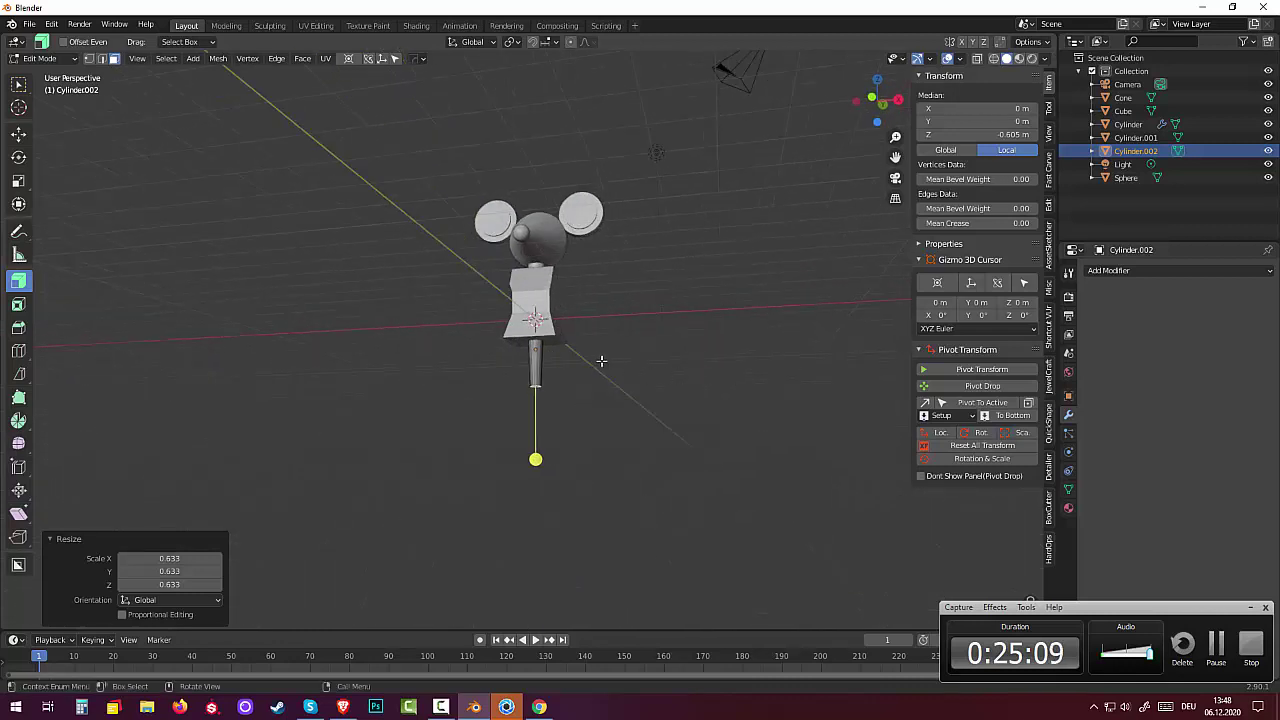
{"action": "middle_click_drag", "start_coordinate": [601, 360], "coordinate": [538, 330]}
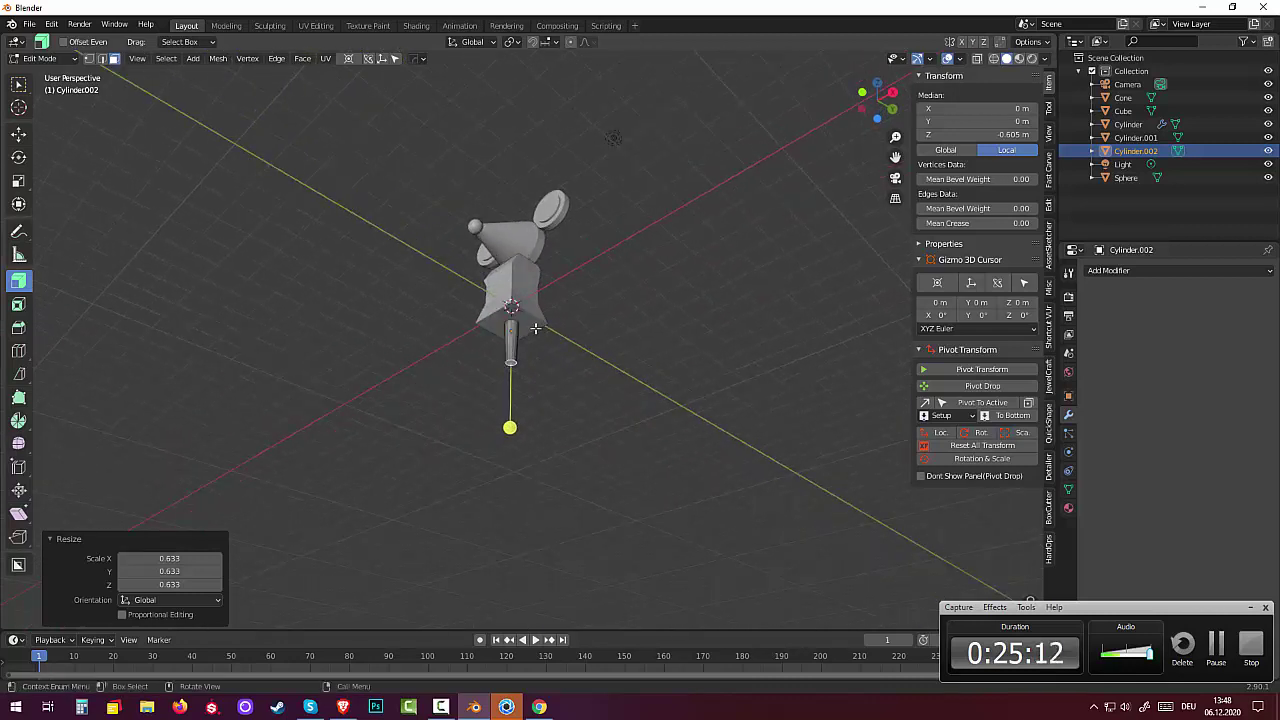
{"action": "left_click", "coordinate": [40, 58]}
{"action": "left_click", "coordinate": [45, 84]}
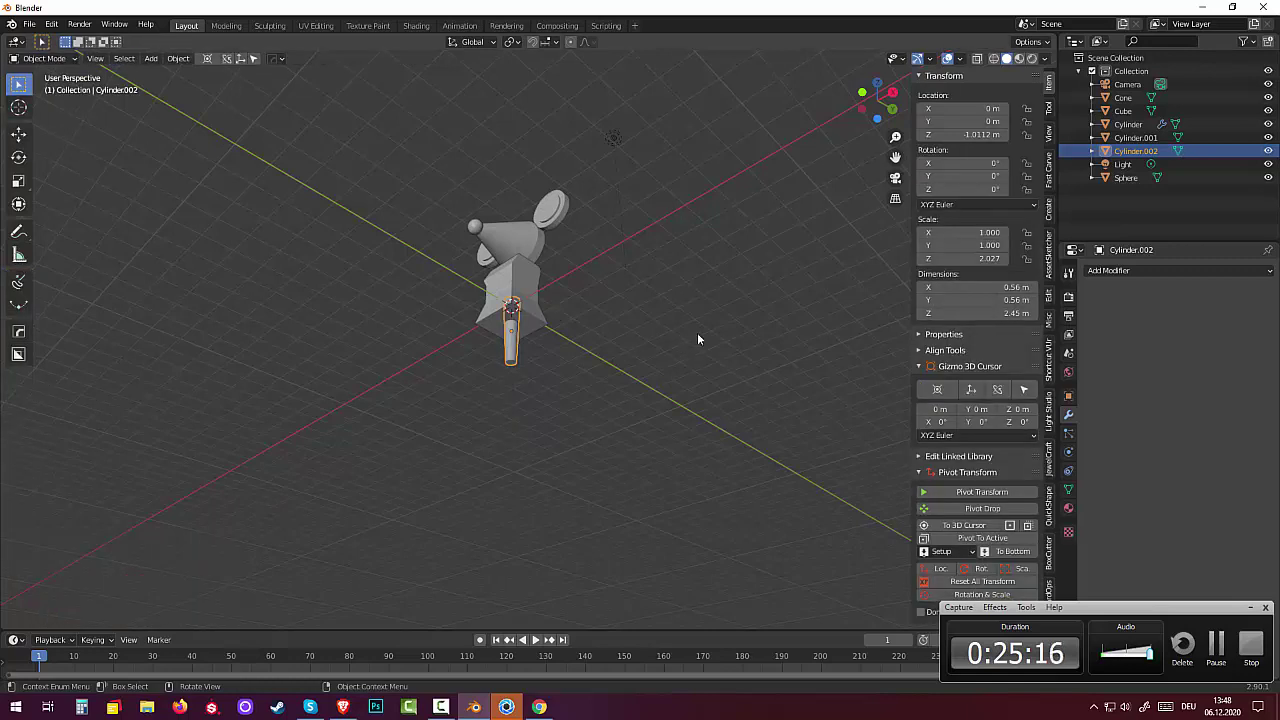
{"action": "mouse_move", "coordinate": [698, 338]}
{"action": "middle_mouse_down"}
{"action": "mouse_move", "coordinate": [734, 348]}
{"action": "mouse_move", "coordinate": [708, 428]}
{"action": "mouse_move", "coordinate": [628, 391]}
{"action": "middle_mouse_up"}
Step: Lower the leg cylinder on Z to -2.3419 m beneath the body
{"action": "key", "text": "g"}
{"action": "key", "text": "z"}
{"action": "left_click", "coordinate": [695, 377]}
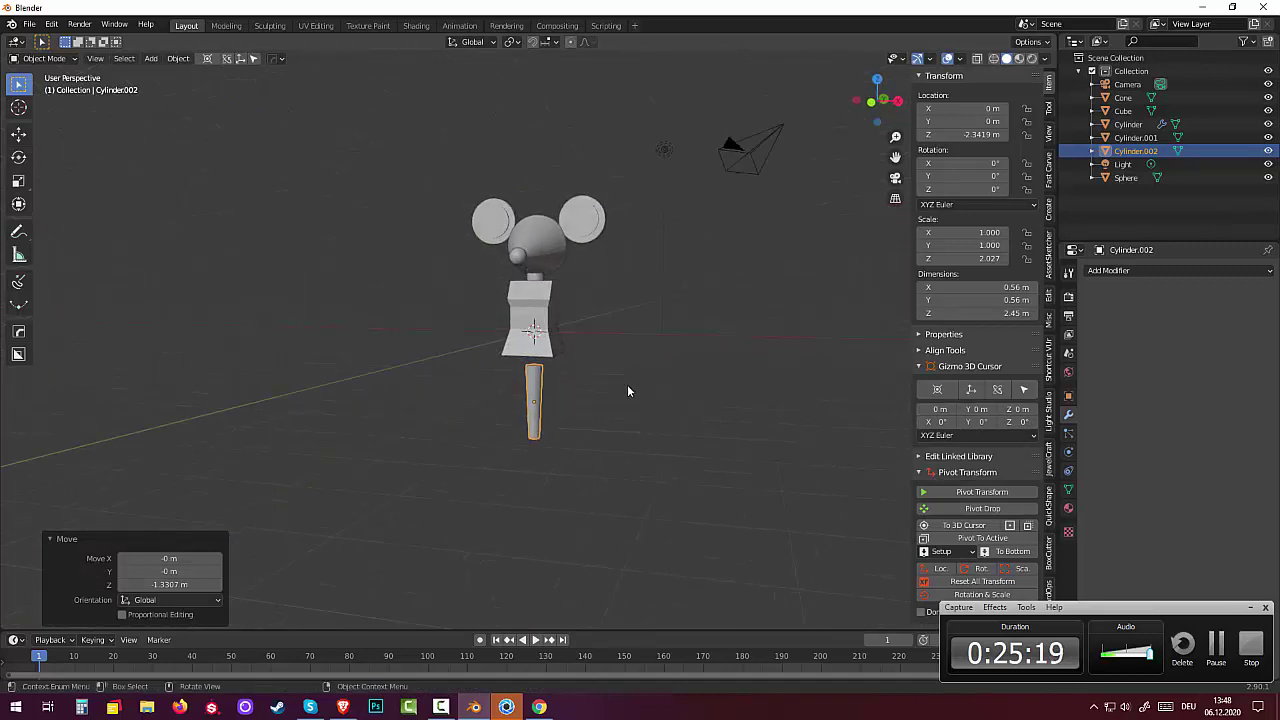
{"action": "left_click", "coordinate": [531, 370]}
{"action": "mouse_move", "coordinate": [551, 381]}
{"action": "middle_mouse_down"}
{"action": "mouse_move", "coordinate": [548, 399]}
{"action": "mouse_move", "coordinate": [524, 375]}
{"action": "middle_mouse_up"}
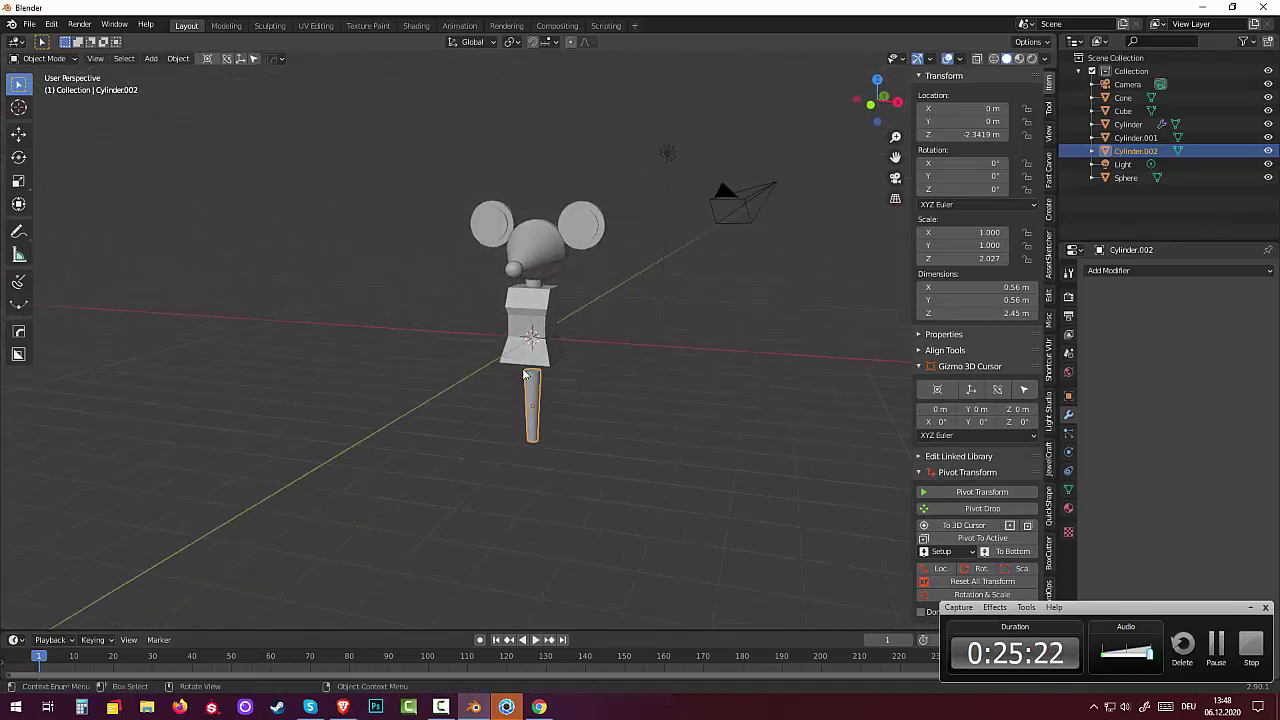
Step: In Edit Mode, widen the leg's top vertex ring to 1.411 so it tapers toward the foot
{"action": "left_click", "coordinate": [119, 57]}
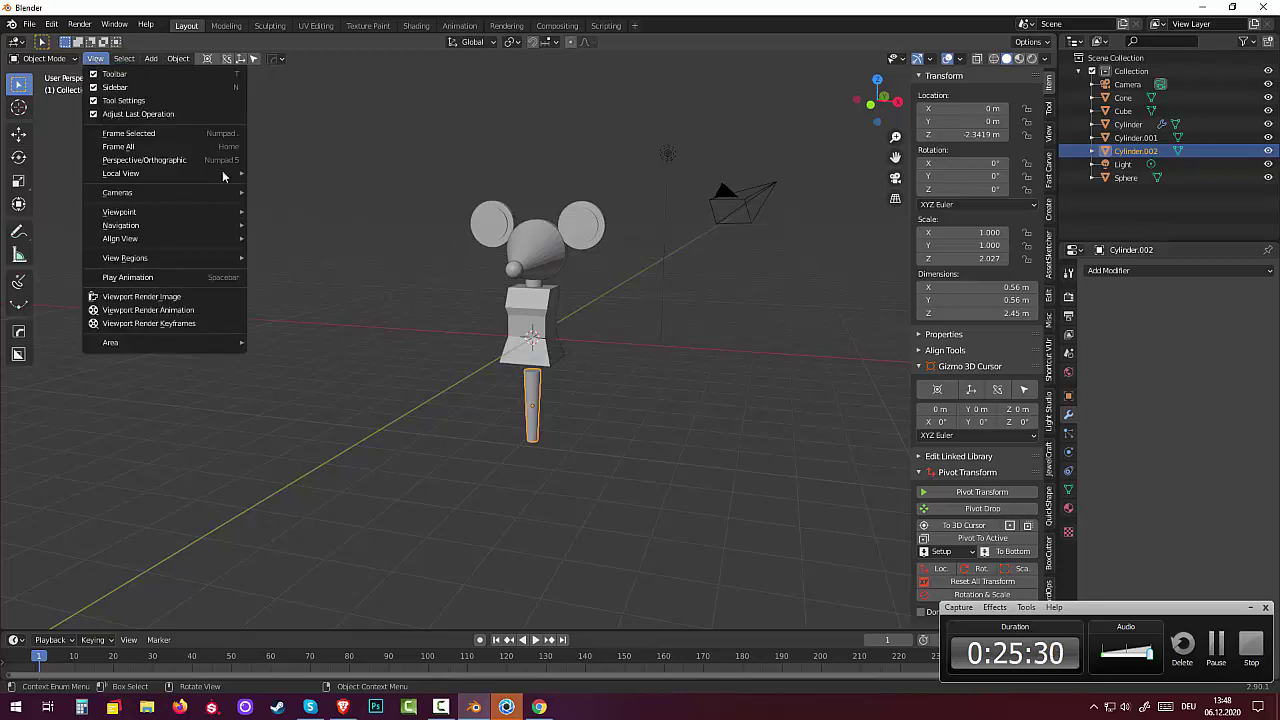
{"action": "left_click", "coordinate": [33, 57]}
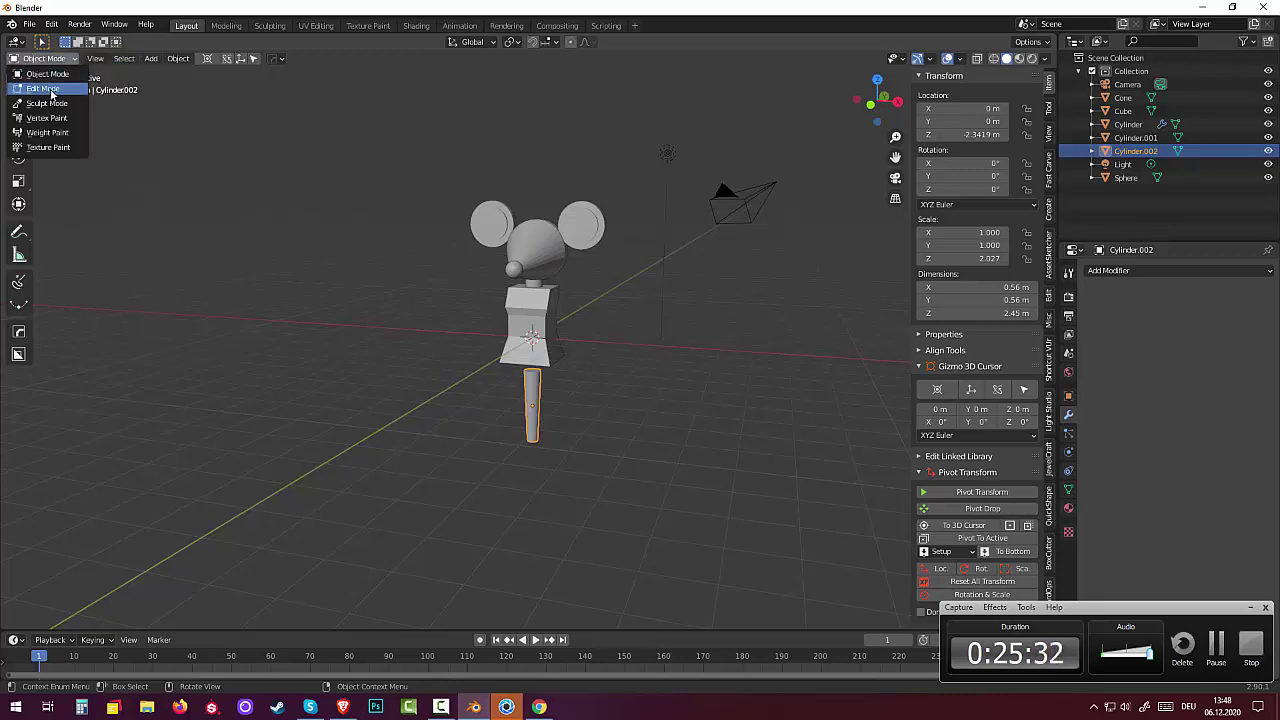
{"action": "left_click", "coordinate": [52, 90]}
{"action": "key", "text": "ctrl+m"}
{"action": "key", "text": "z"}
{"action": "key", "text": "Return"}
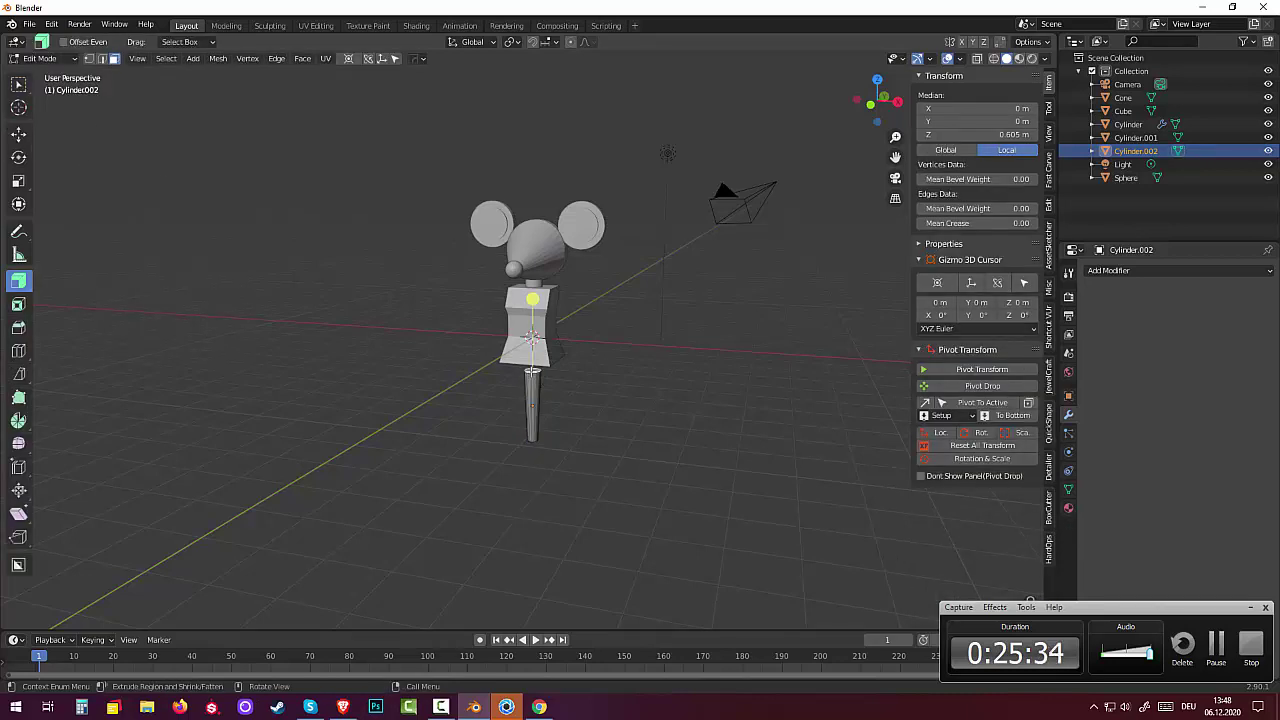
{"action": "key", "text": "s"}
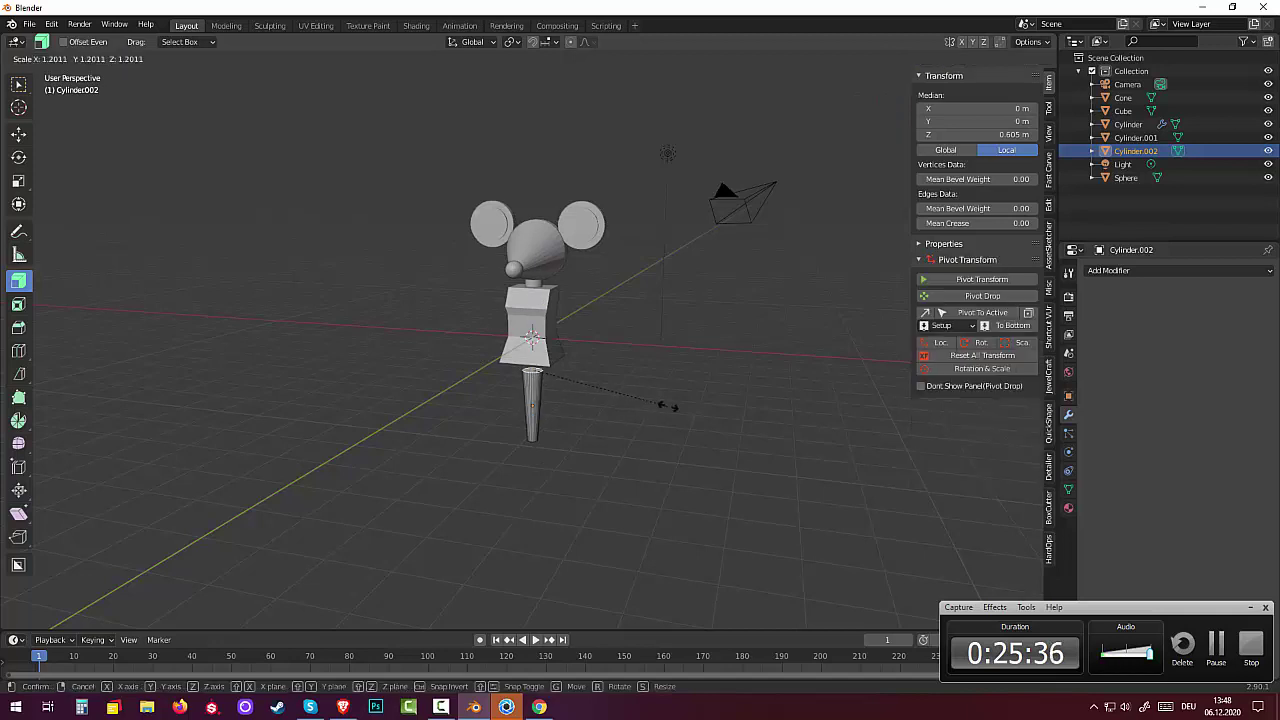
{"action": "left_click", "coordinate": [695, 398]}
{"action": "middle_click_drag", "start_coordinate": [694, 396], "coordinate": [680, 343]}
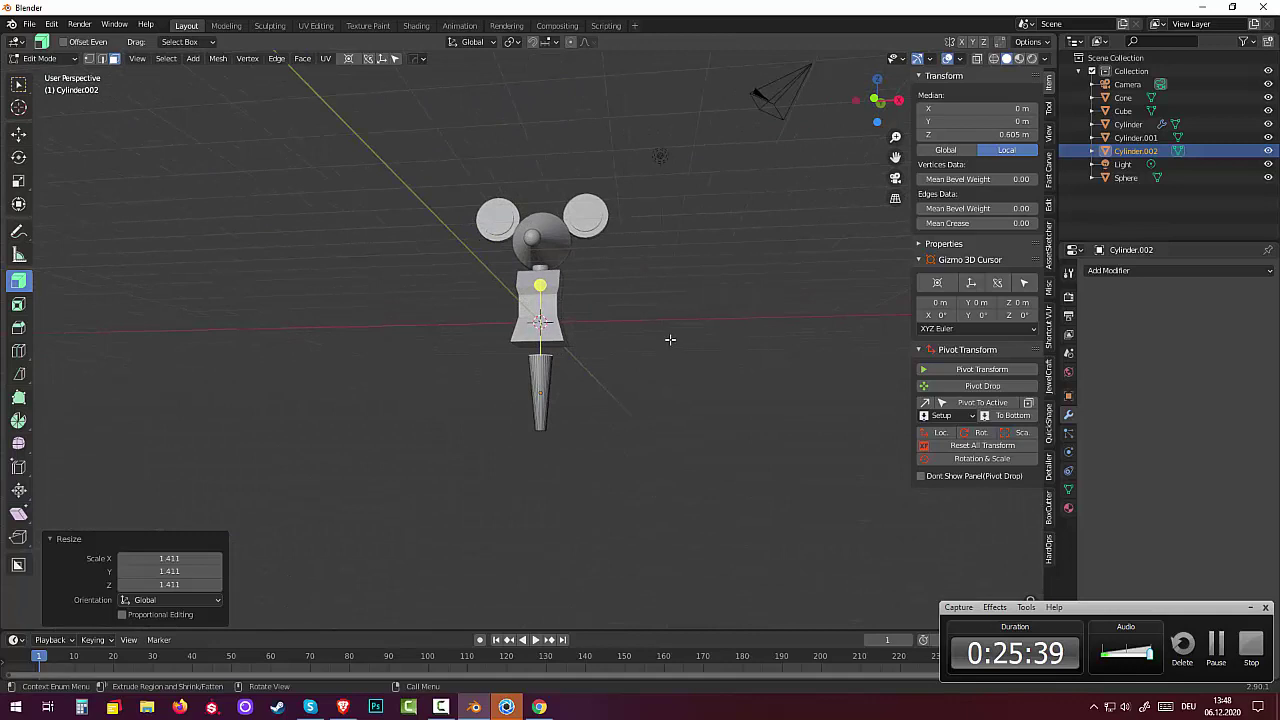
{"action": "key", "text": "KP_3"}
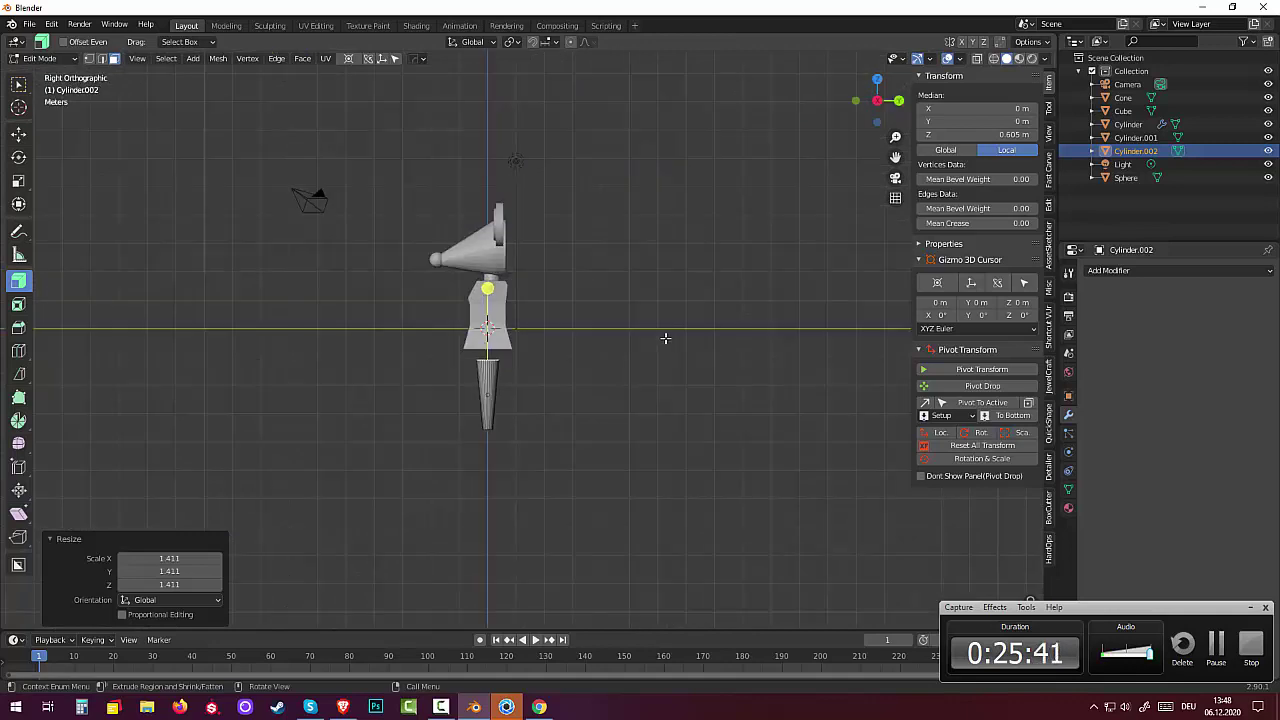
{"action": "key", "text": "KP_1"}
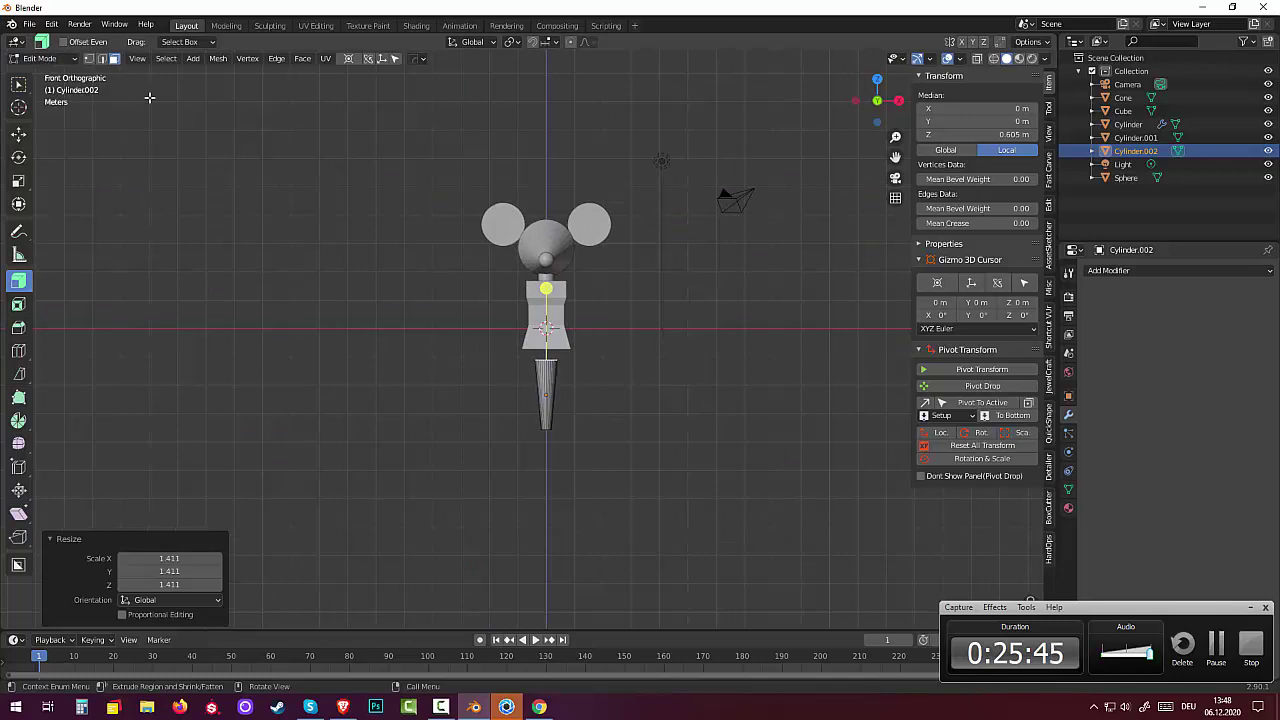
{"action": "left_click", "coordinate": [40, 58]}
Step: Shift the leg to X 0.35275 m and duplicate it to X -0.32923 m as the second leg
{"action": "left_click", "coordinate": [34, 76]}
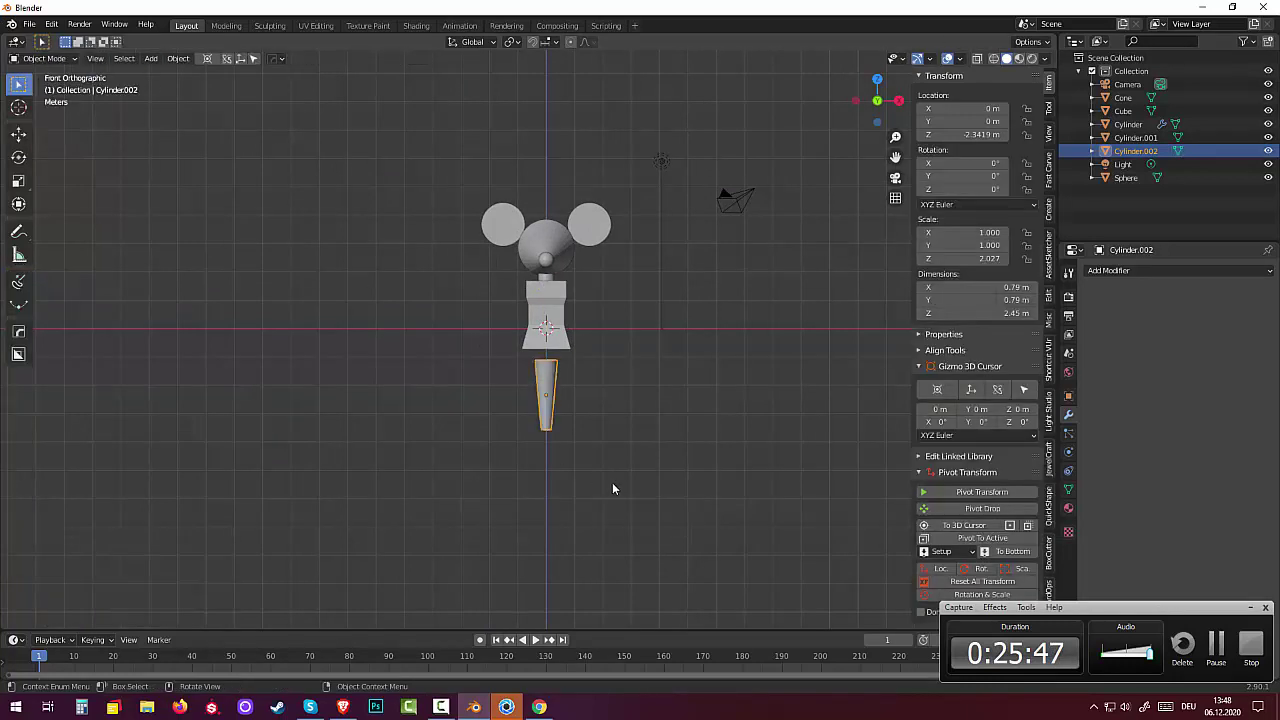
{"action": "key", "text": "g"}
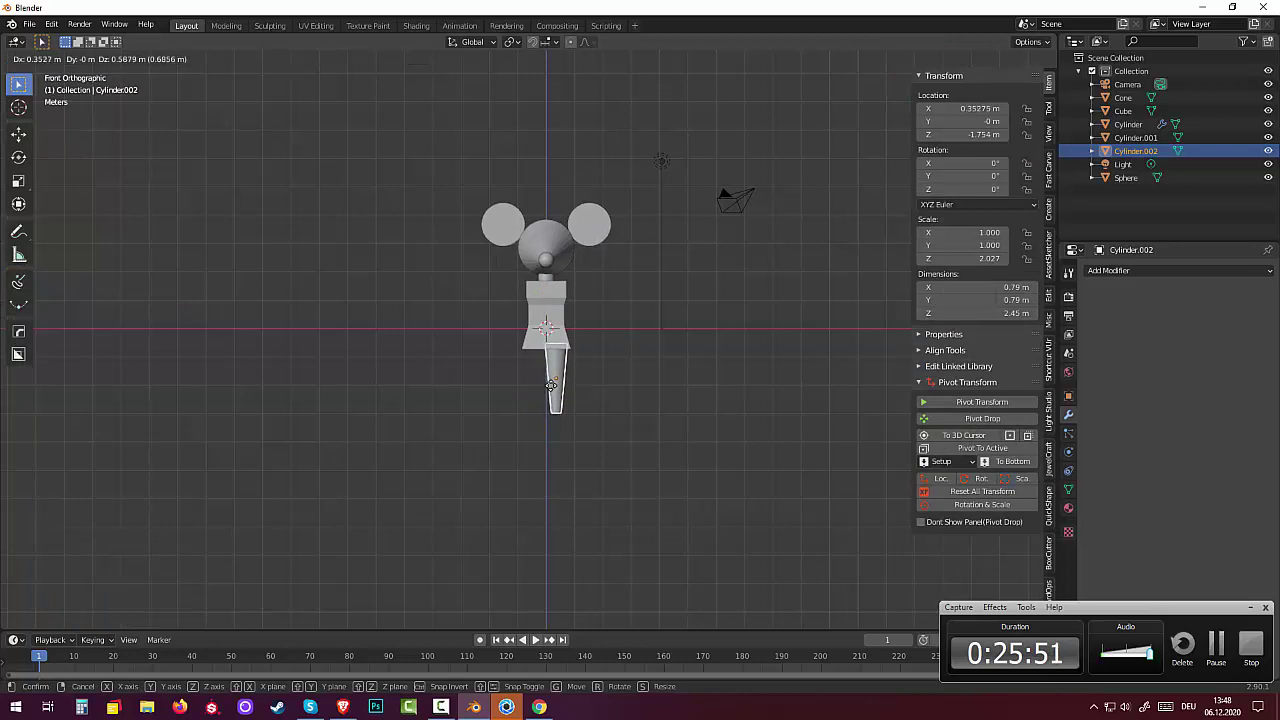
{"action": "left_click", "coordinate": [551, 386]}
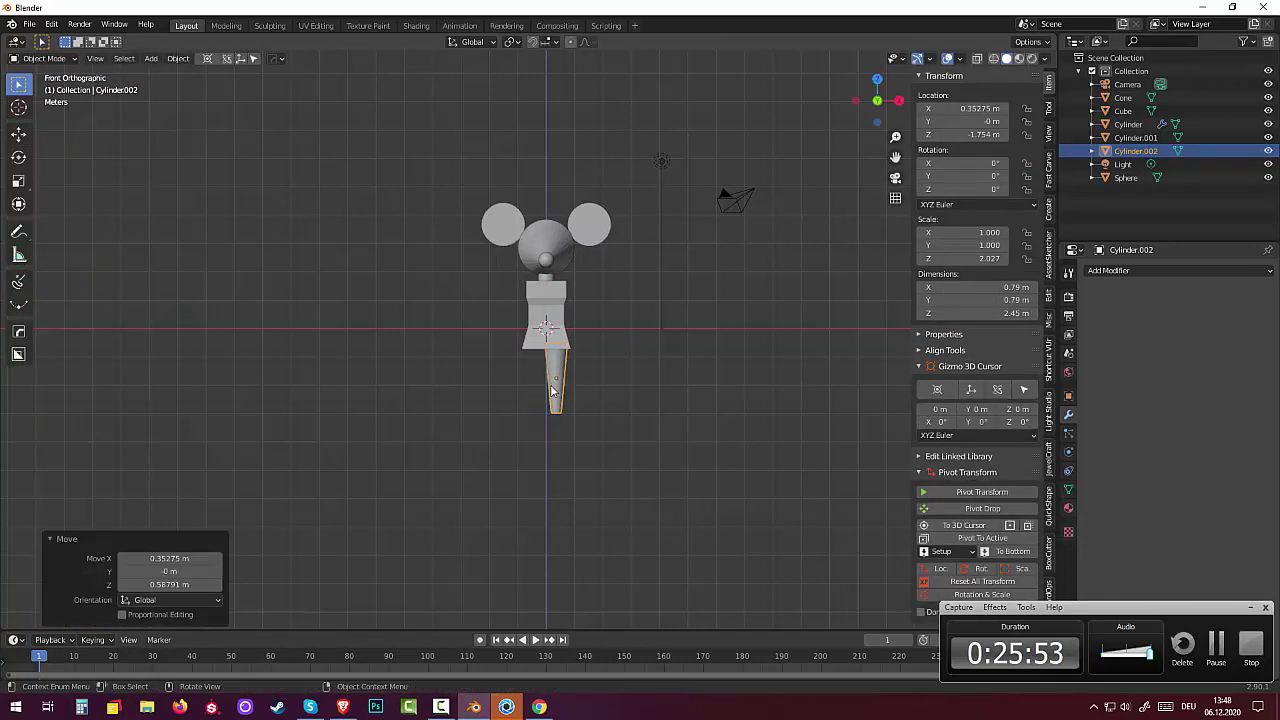
{"action": "key", "text": "shift+d"}
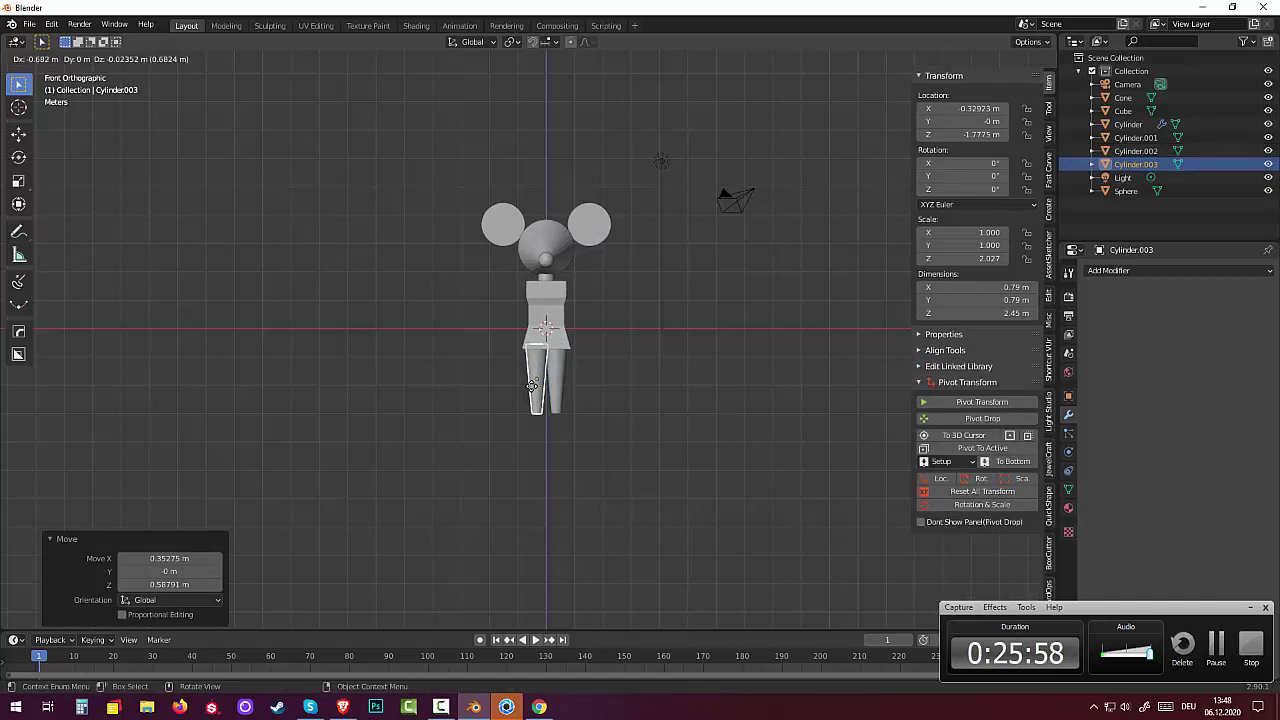
{"action": "left_click", "coordinate": [532, 386]}
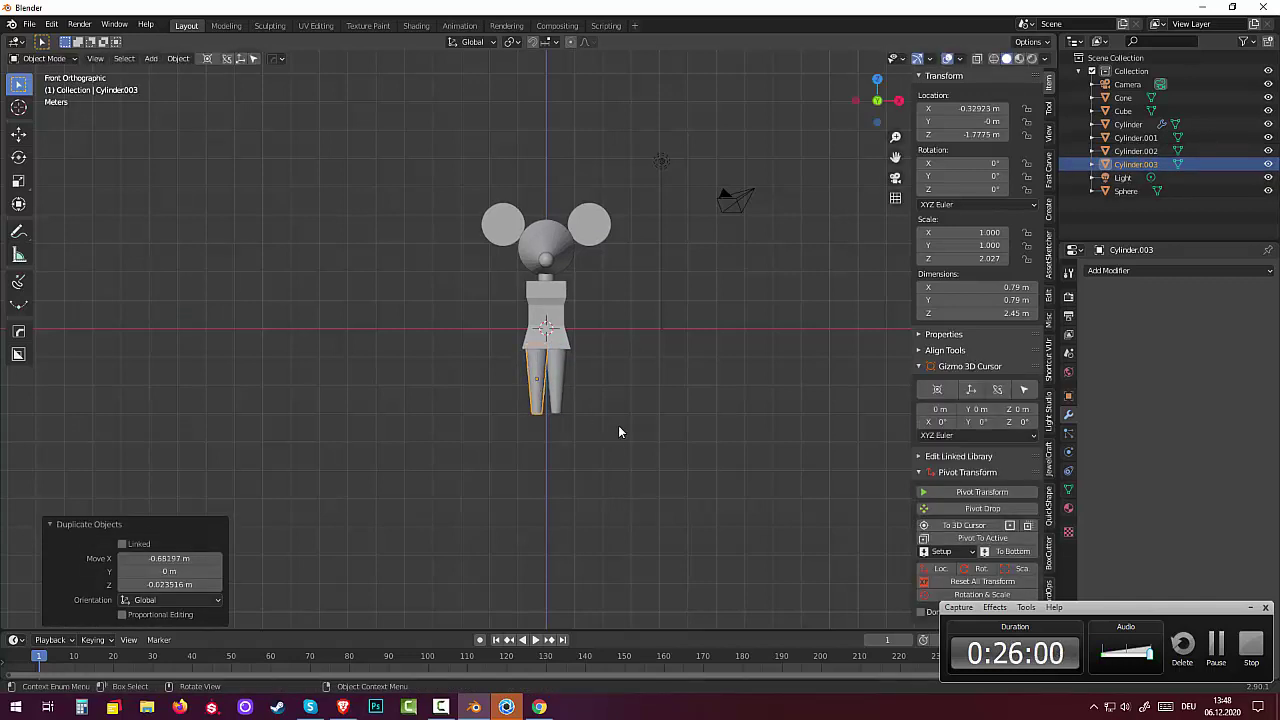
{"action": "left_click", "coordinate": [639, 432]}
{"action": "mouse_move", "coordinate": [639, 432]}
{"action": "middle_mouse_down"}
{"action": "mouse_move", "coordinate": [549, 465]}
{"action": "mouse_move", "coordinate": [514, 443]}
{"action": "mouse_move", "coordinate": [577, 478]}
{"action": "mouse_move", "coordinate": [600, 471]}
{"action": "middle_mouse_up"}
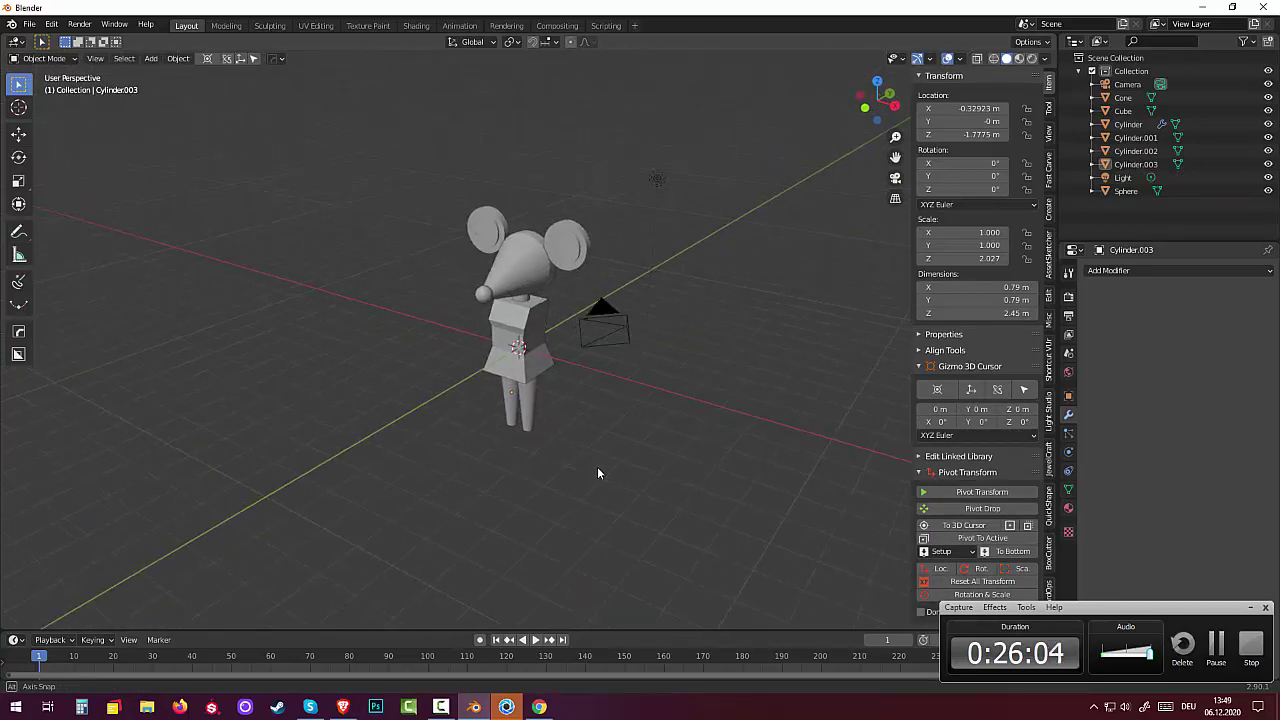
Step: Scale the body block along Y to 0.843, making it 1.46 m deep
{"action": "left_click", "coordinate": [539, 325]}
{"action": "mouse_move", "coordinate": [539, 325]}
{"action": "middle_mouse_down"}
{"action": "mouse_move", "coordinate": [450, 305]}
{"action": "mouse_move", "coordinate": [488, 322]}
{"action": "middle_mouse_up"}
{"action": "key", "text": "alt+a"}
{"action": "left_click", "coordinate": [491, 317]}
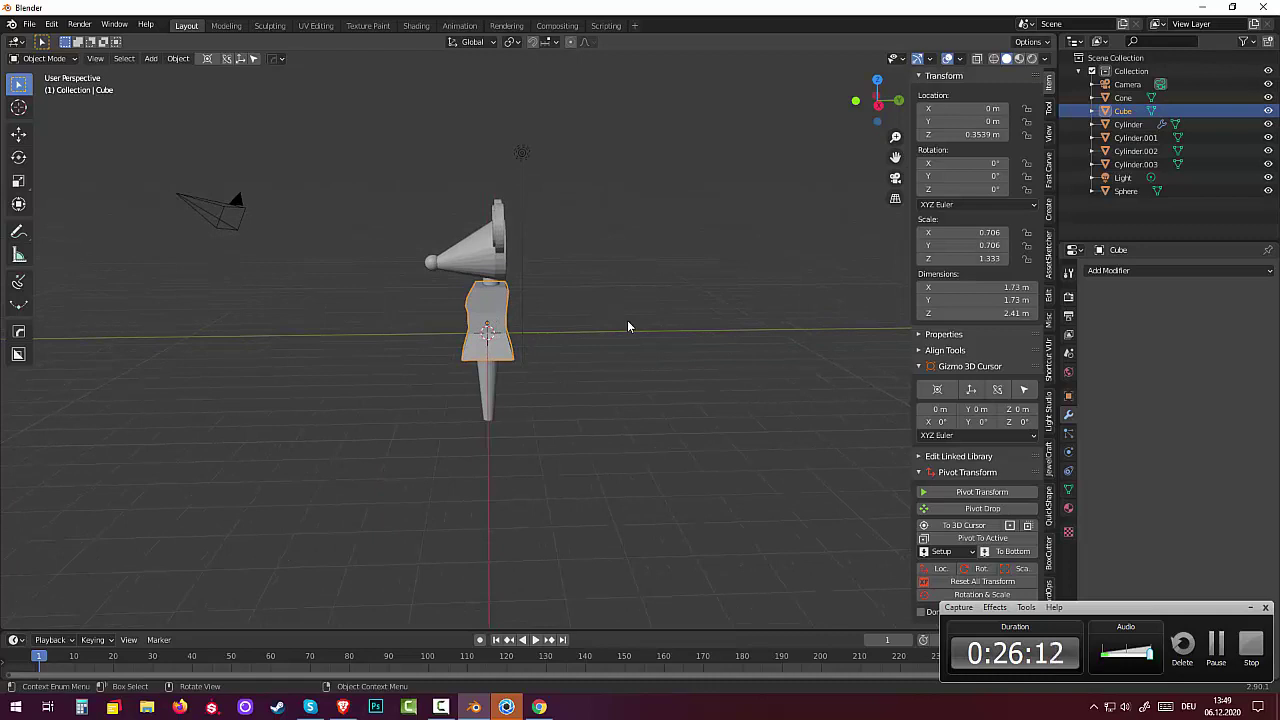
{"action": "key", "text": "s"}
{"action": "key", "text": "y"}
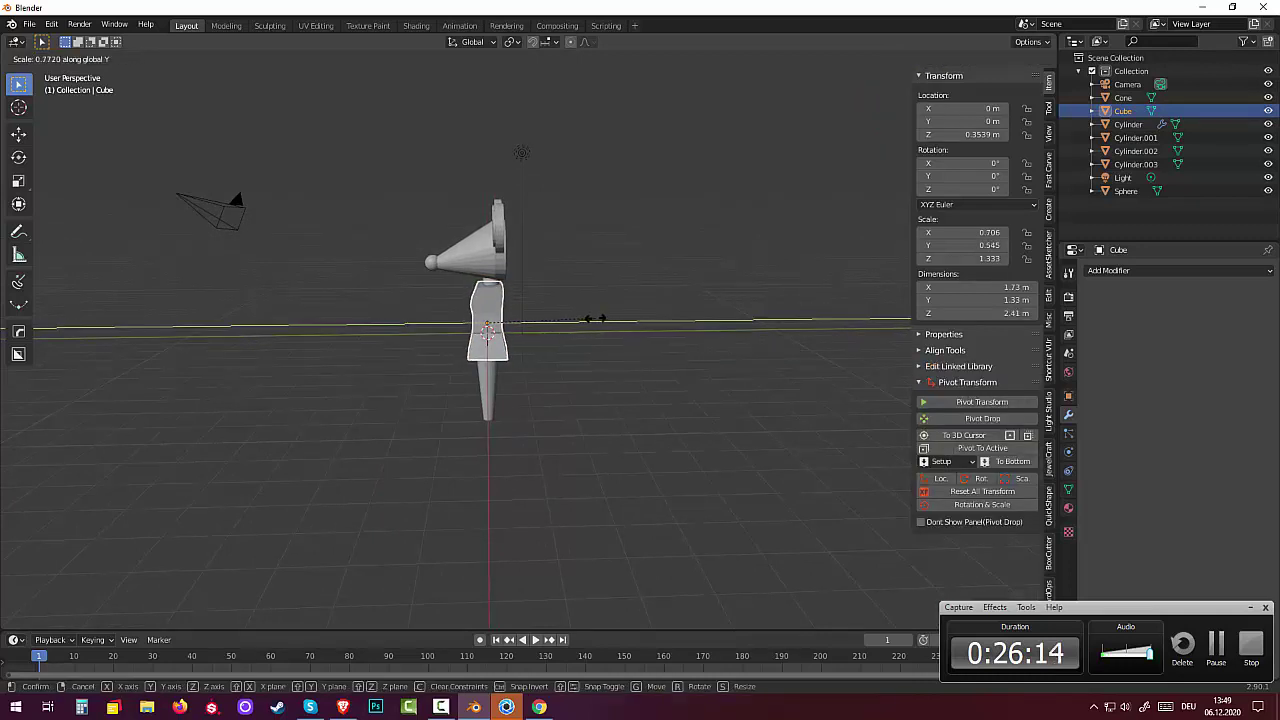
{"action": "left_click", "coordinate": [585, 330]}
{"action": "mouse_move", "coordinate": [580, 333]}
{"action": "middle_mouse_down"}
{"action": "mouse_move", "coordinate": [714, 340]}
{"action": "mouse_move", "coordinate": [717, 325]}
{"action": "middle_mouse_up"}
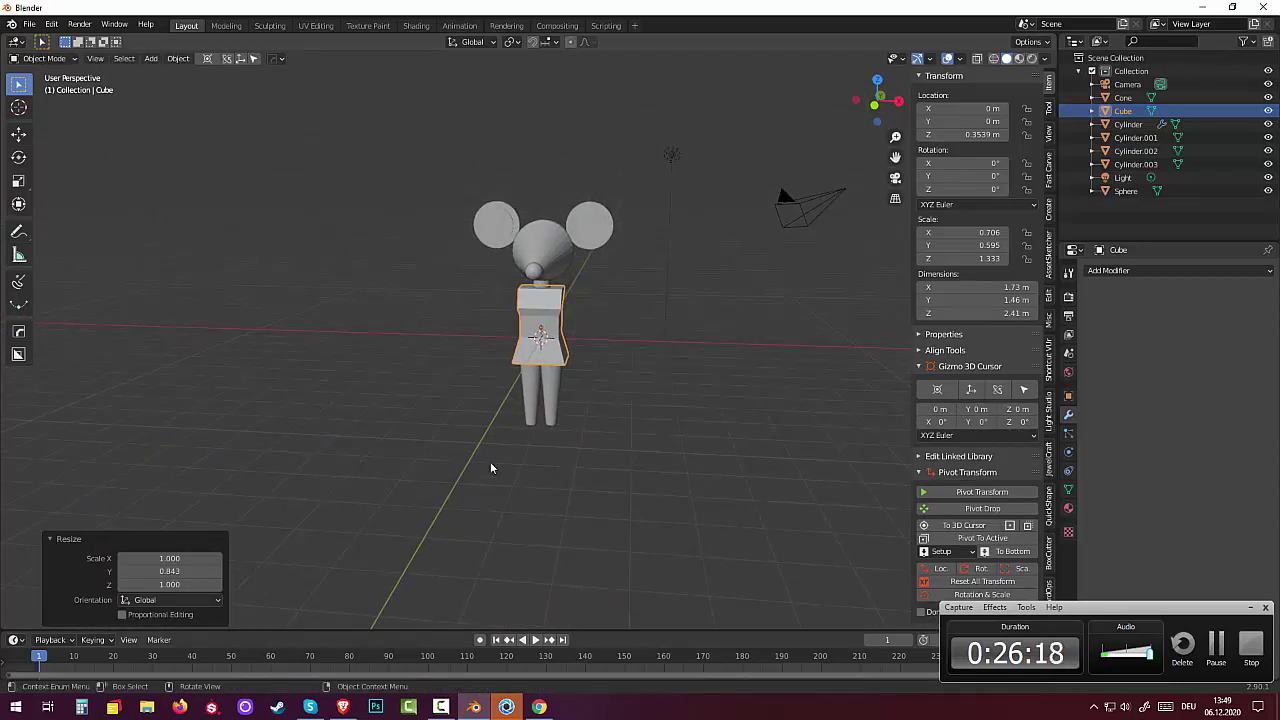
Step: Deselect everything and bring up the Add menu of mesh shapes
{"action": "left_click", "coordinate": [621, 349]}
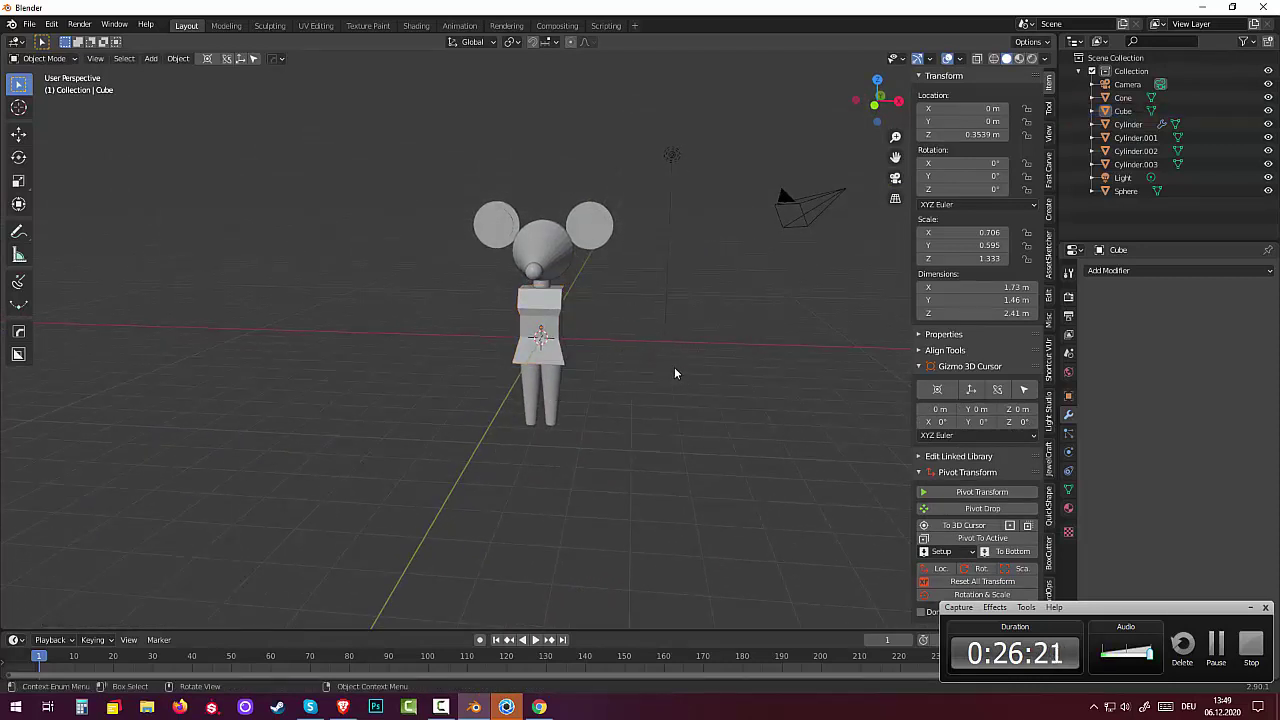
{"action": "key", "text": "a"}
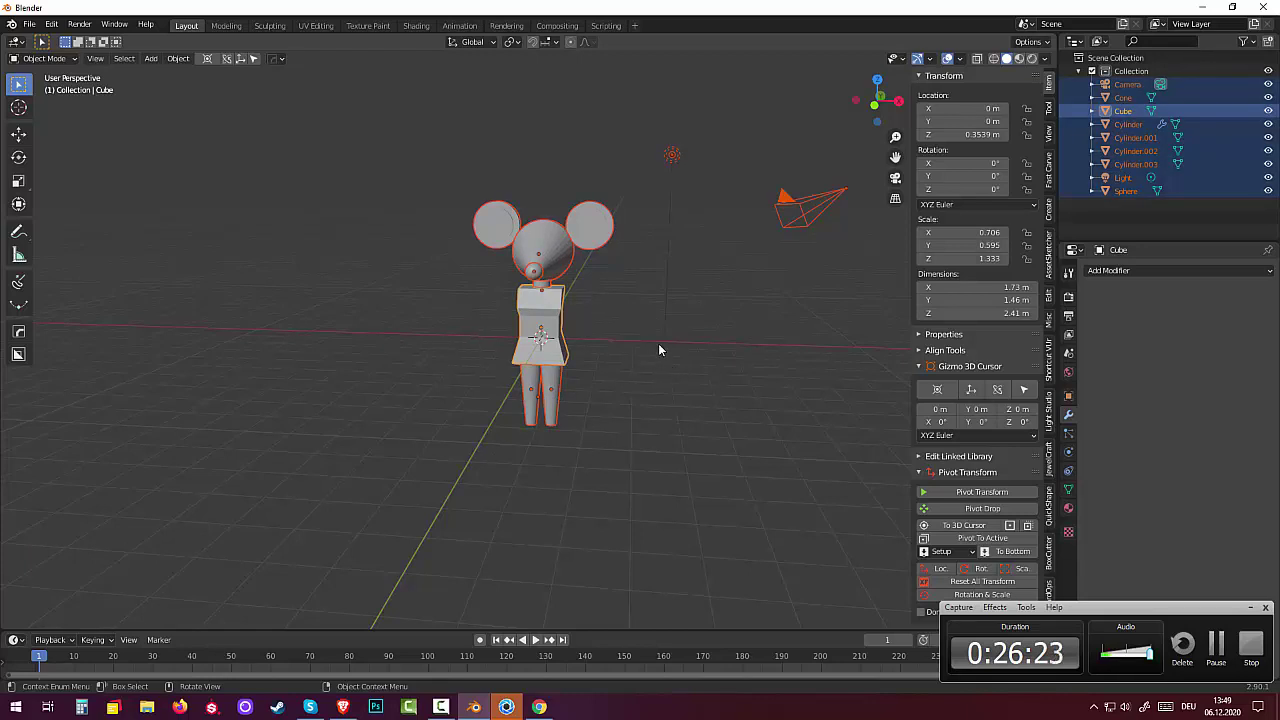
{"action": "left_click", "coordinate": [648, 344]}
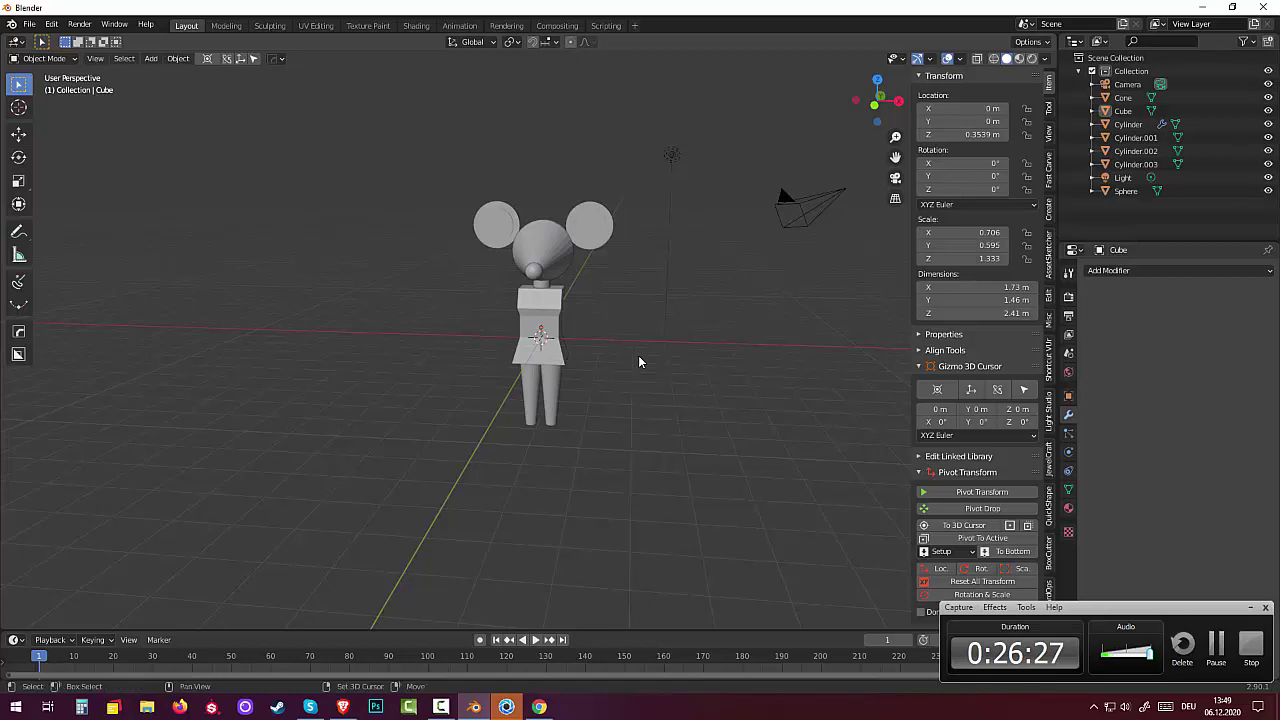
{"action": "key", "text": "shift+a"}
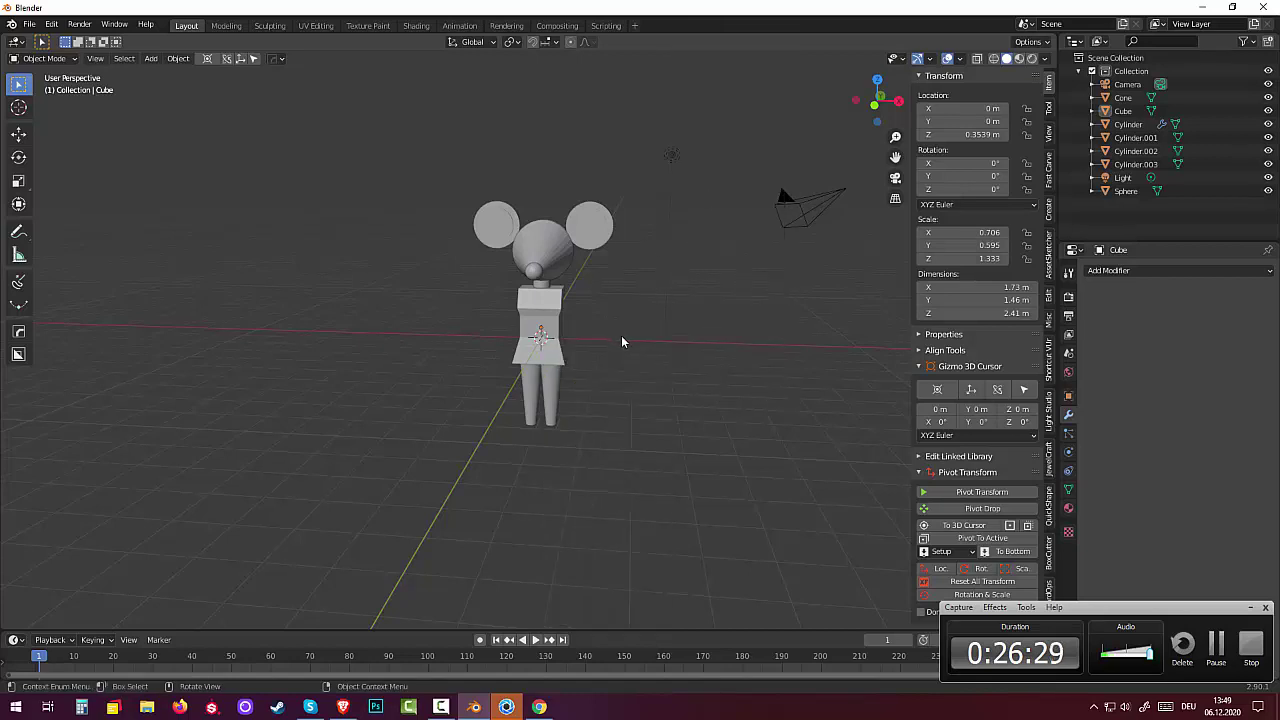
{"action": "key", "text": "shift+a"}
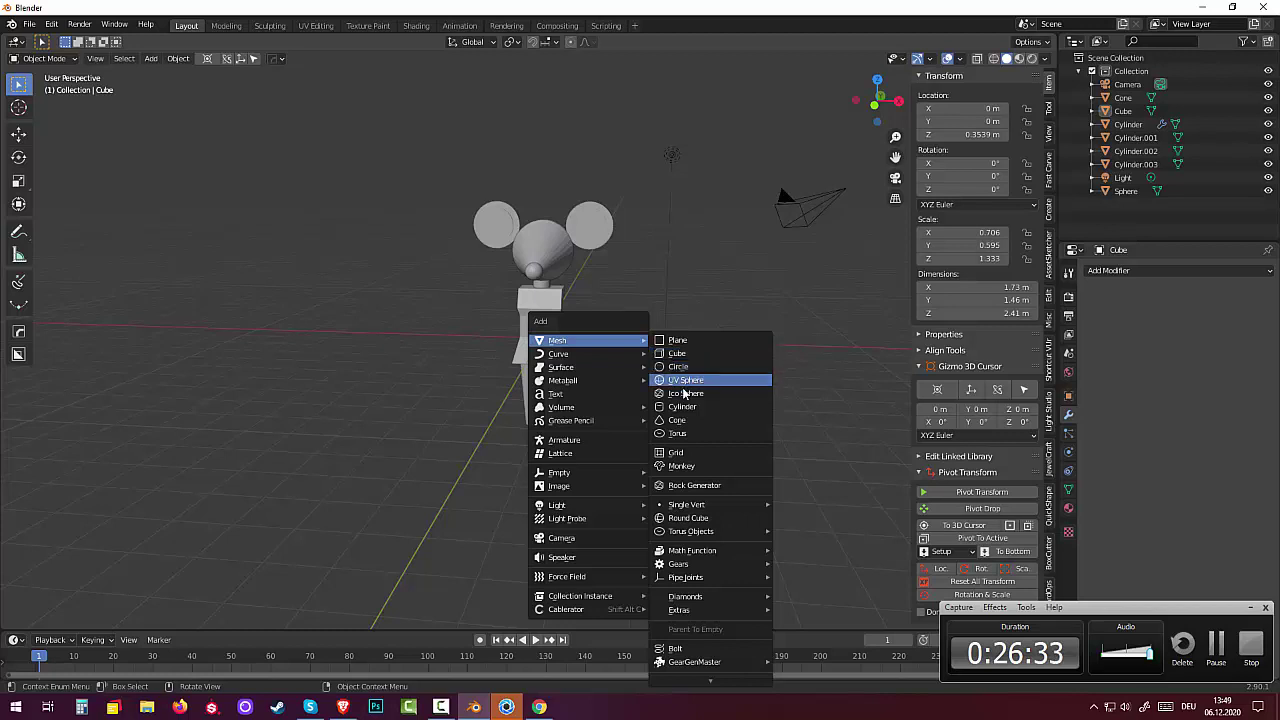
Step: Add a 0.28 m radius, 1.21 m deep cylinder rotated 90° on X to lie horizontally
{"action": "left_click", "coordinate": [684, 408]}
{"action": "middle_click_drag", "start_coordinate": [674, 370], "coordinate": [591, 374]}
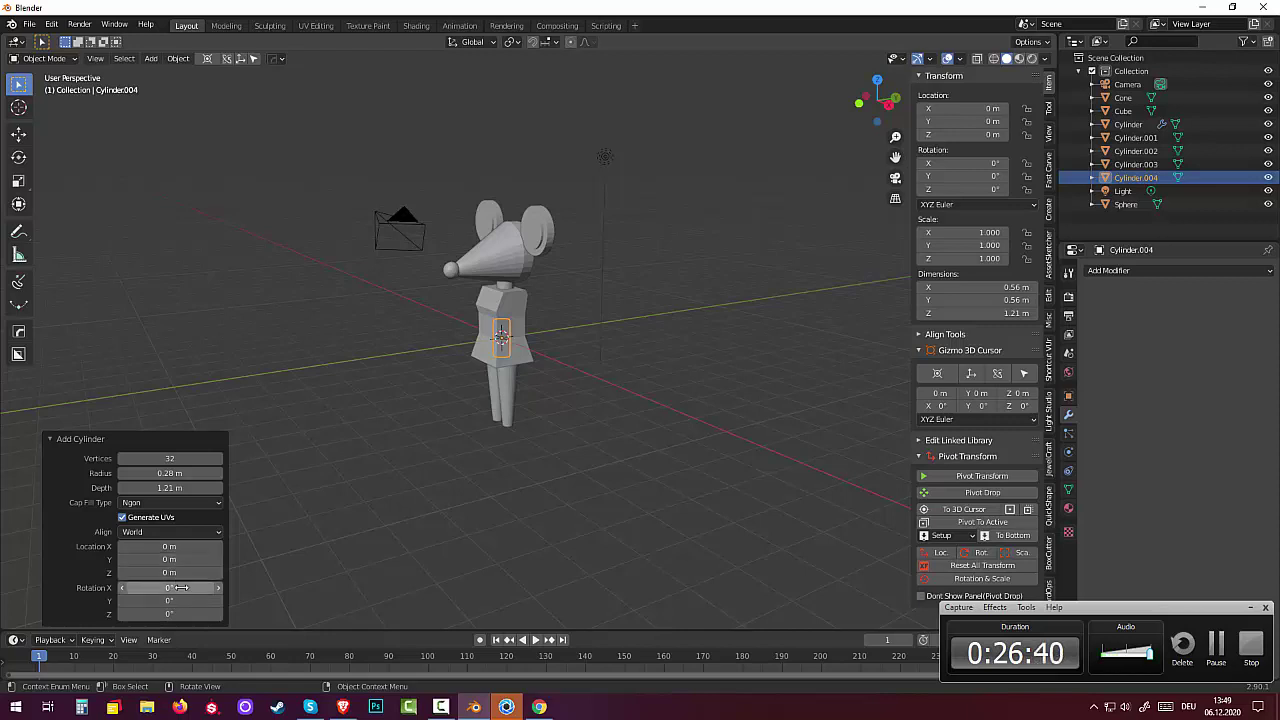
{"action": "left_click", "coordinate": [180, 587]}
{"action": "type", "text": "90"}
{"action": "key", "text": "Return"}
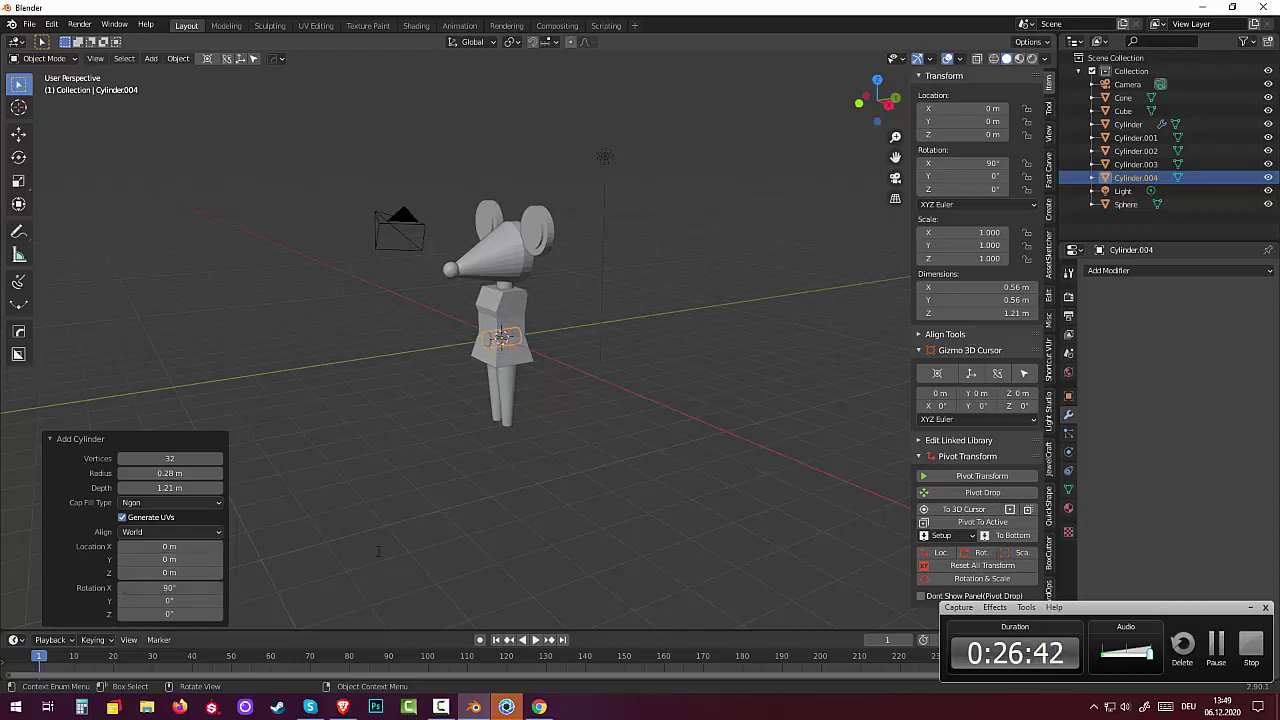
{"action": "middle_click_drag", "start_coordinate": [585, 461], "coordinate": [671, 445]}
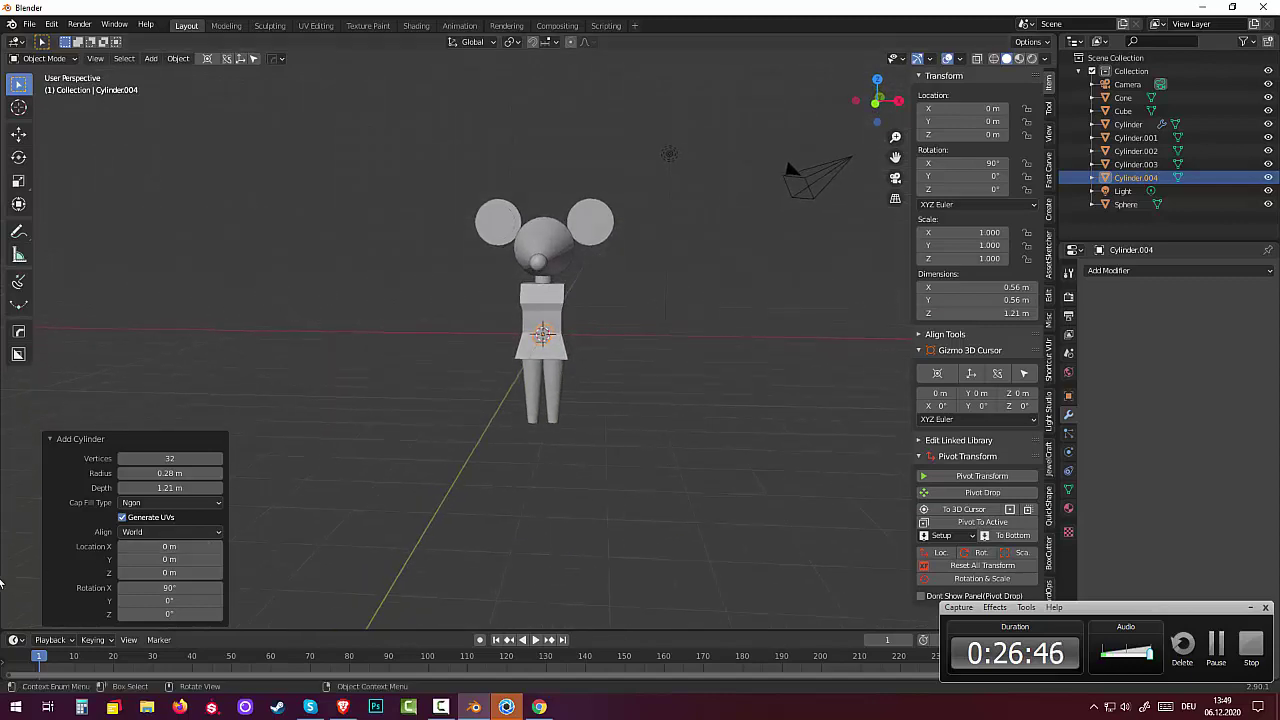
{"action": "mouse_move", "coordinate": [381, 546]}
{"action": "middle_mouse_down"}
{"action": "mouse_move", "coordinate": [365, 548]}
{"action": "mouse_move", "coordinate": [382, 549]}
{"action": "middle_mouse_up"}
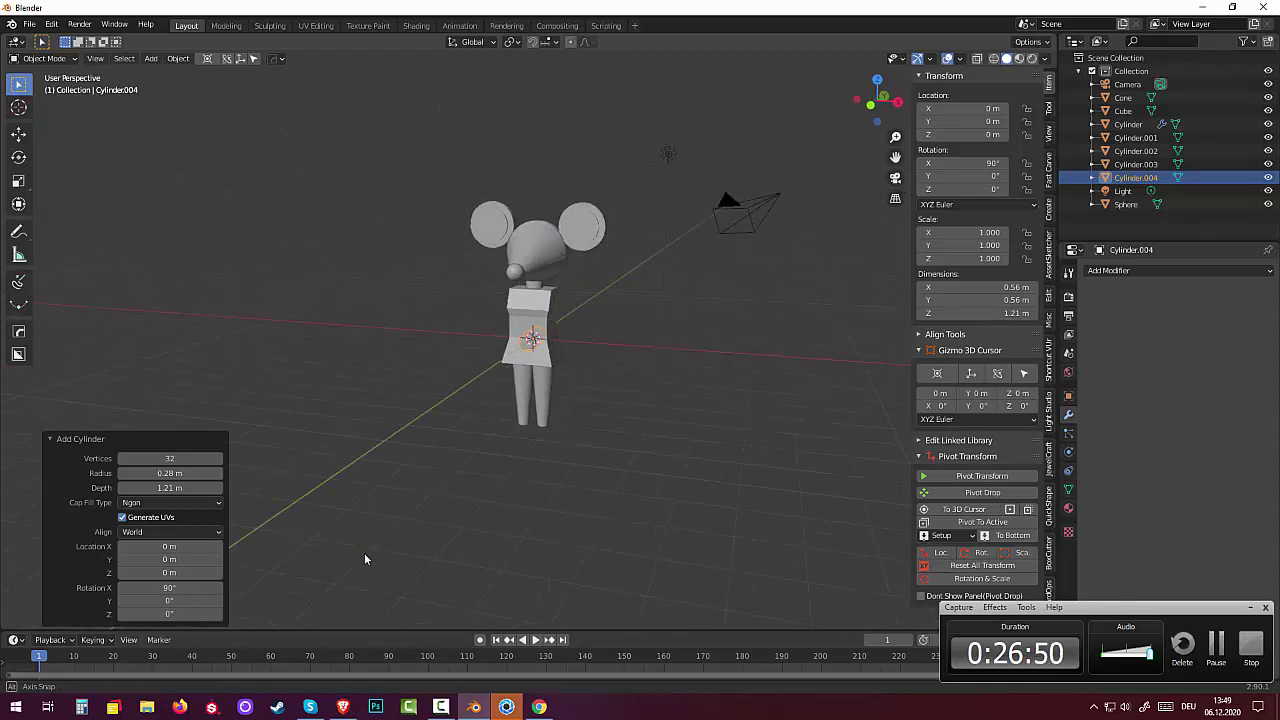
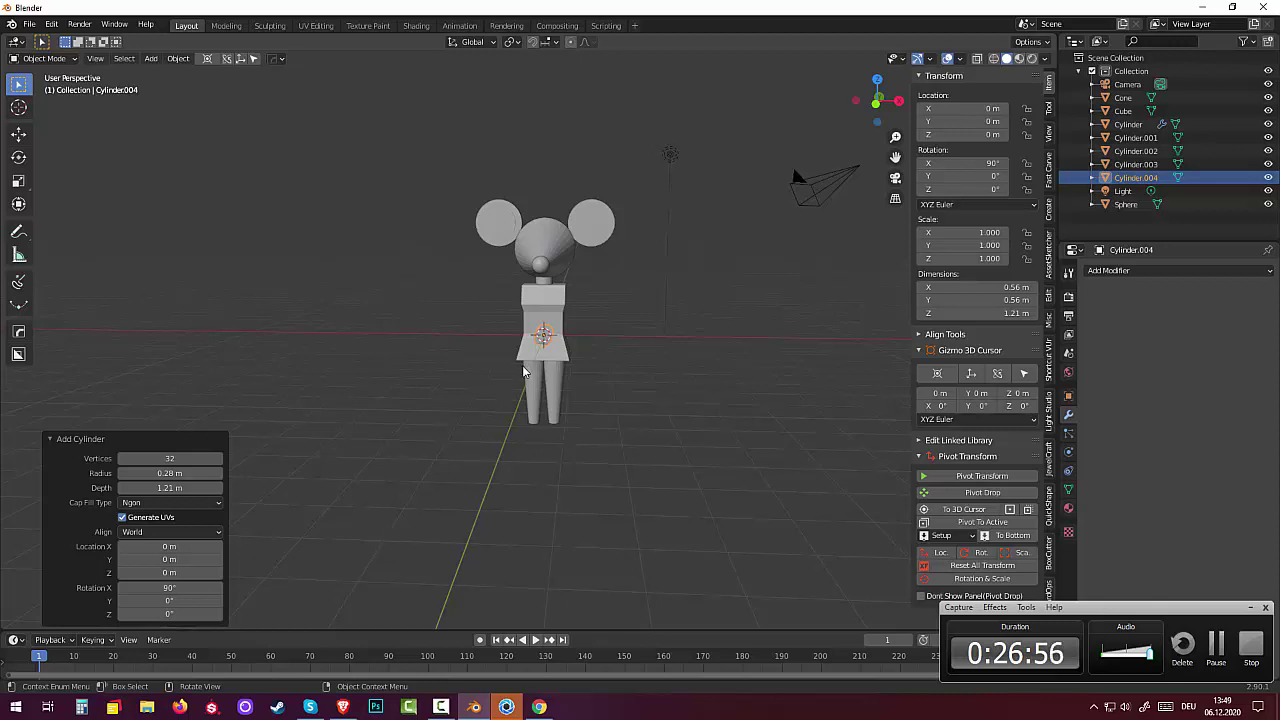
Step: In front view, move the new cylinder up to the figure's shoulders
{"action": "key", "text": "KP_3"}
{"action": "key", "text": "KP_1"}
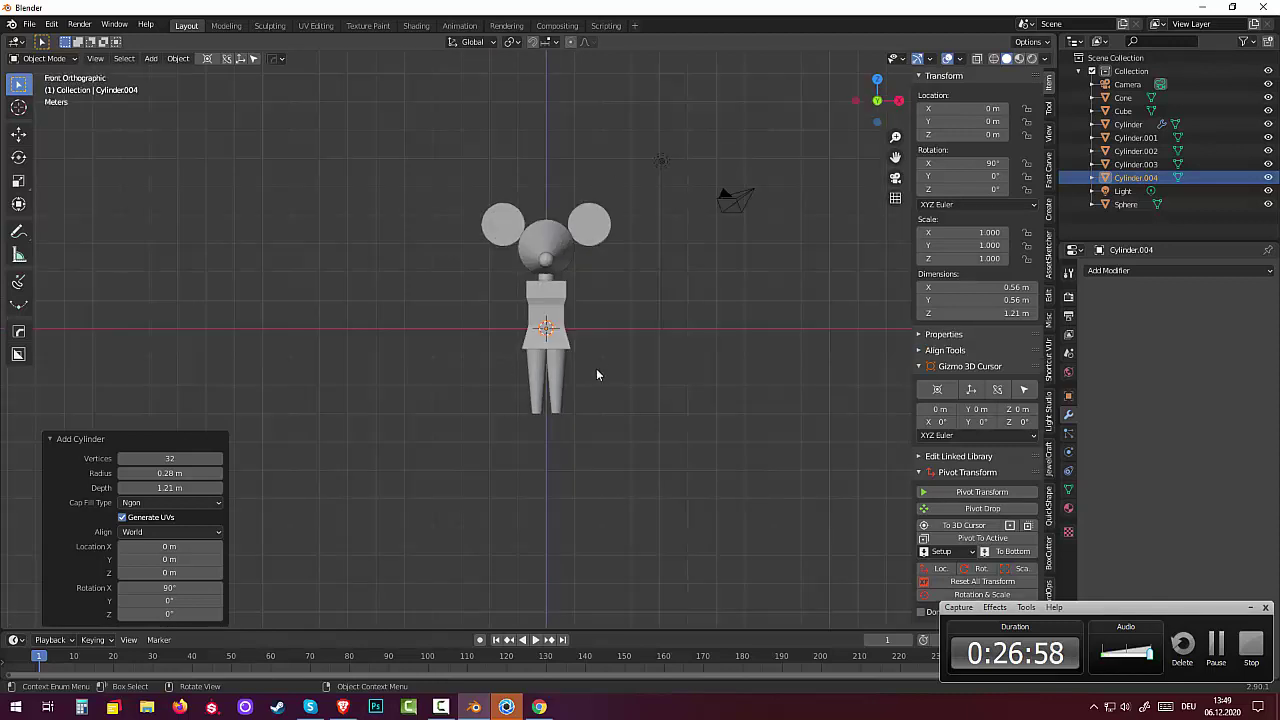
{"action": "key", "text": "g"}
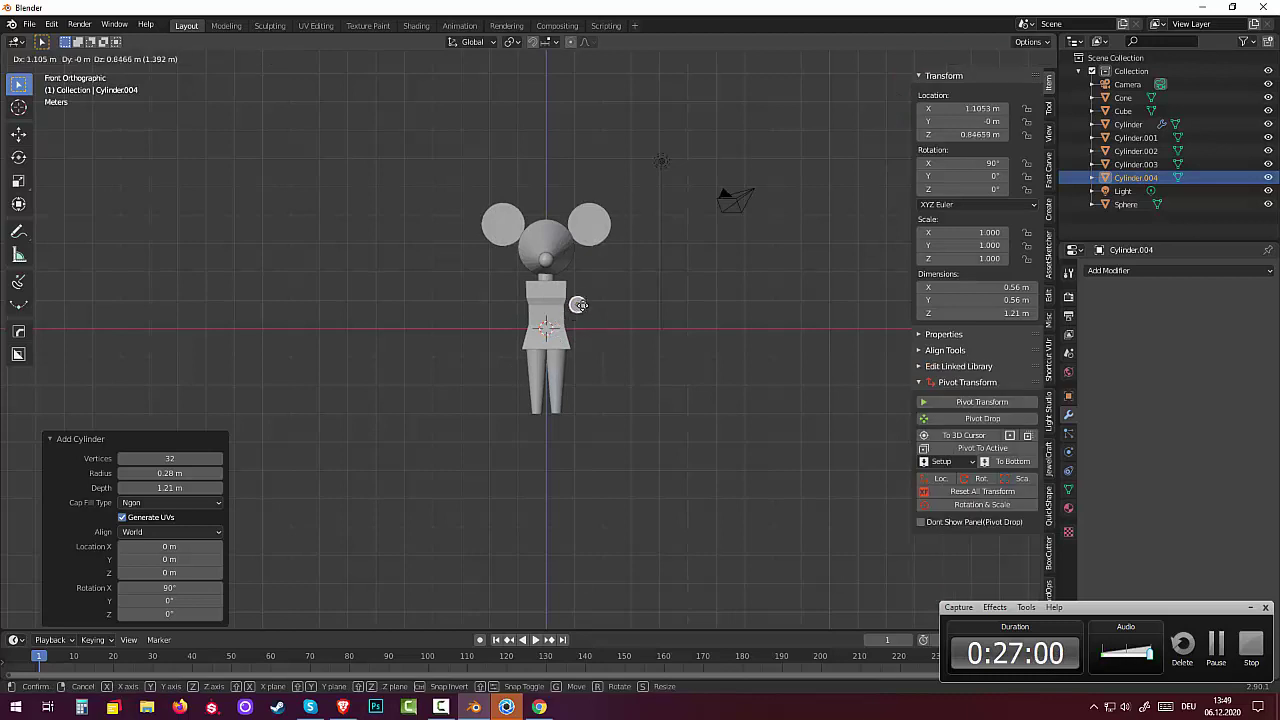
{"action": "left_click", "coordinate": [578, 300]}
{"action": "mouse_move", "coordinate": [578, 300]}
{"action": "middle_mouse_down"}
{"action": "mouse_move", "coordinate": [658, 348]}
{"action": "mouse_move", "coordinate": [510, 384]}
{"action": "mouse_move", "coordinate": [526, 384]}
{"action": "mouse_move", "coordinate": [527, 445]}
{"action": "mouse_move", "coordinate": [516, 405]}
{"action": "middle_mouse_up"}
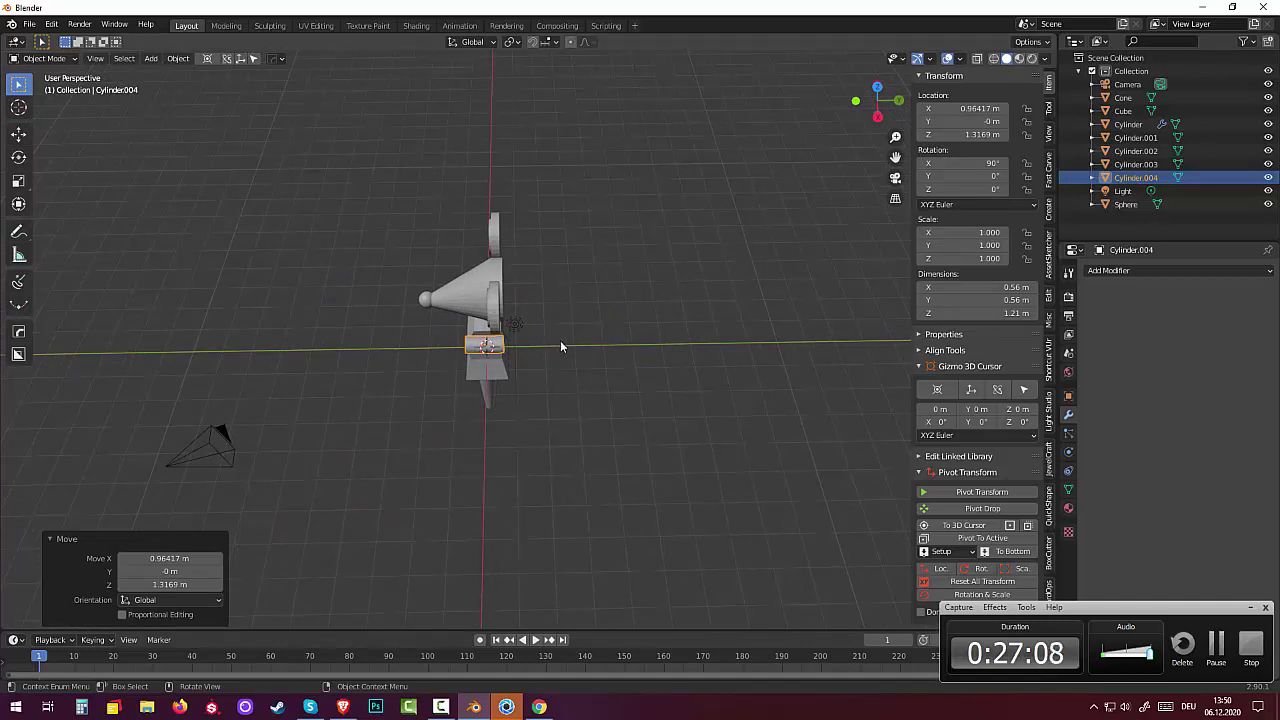
Step: Stretch the cylinder to 2.426 along Y into a horizontal arm bar and inspect it
{"action": "key", "text": "s"}
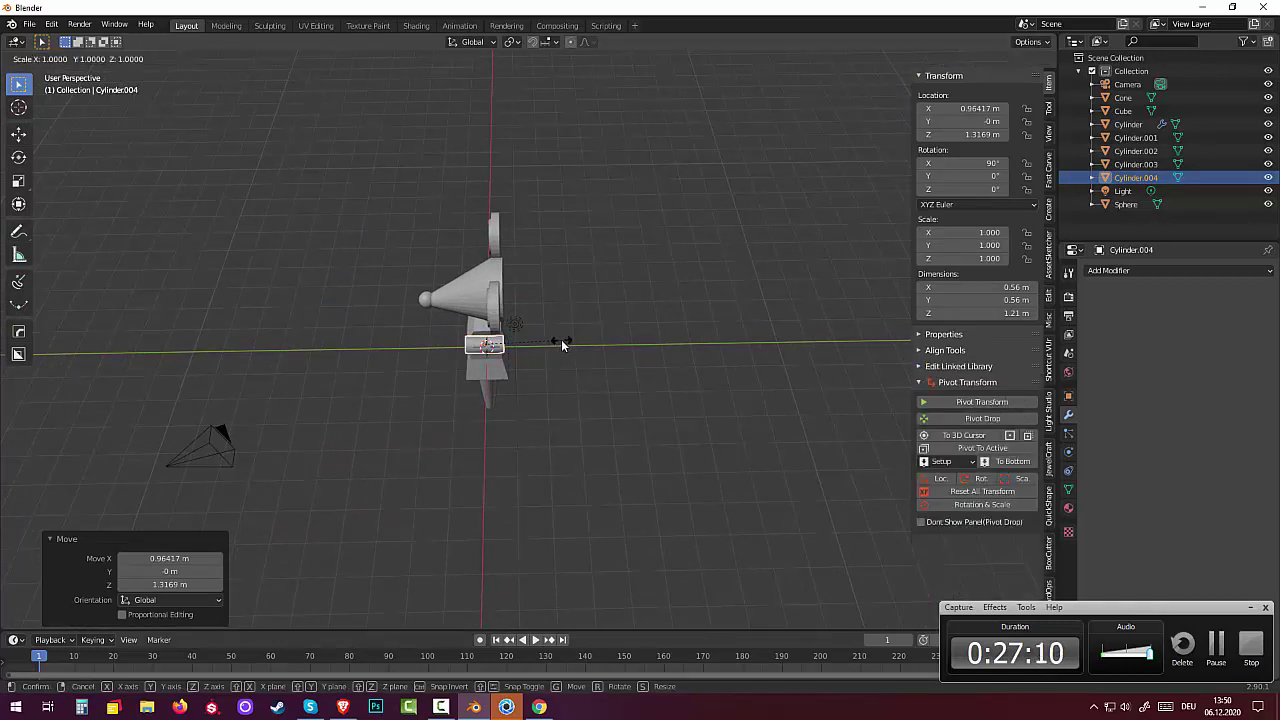
{"action": "key", "text": "y"}
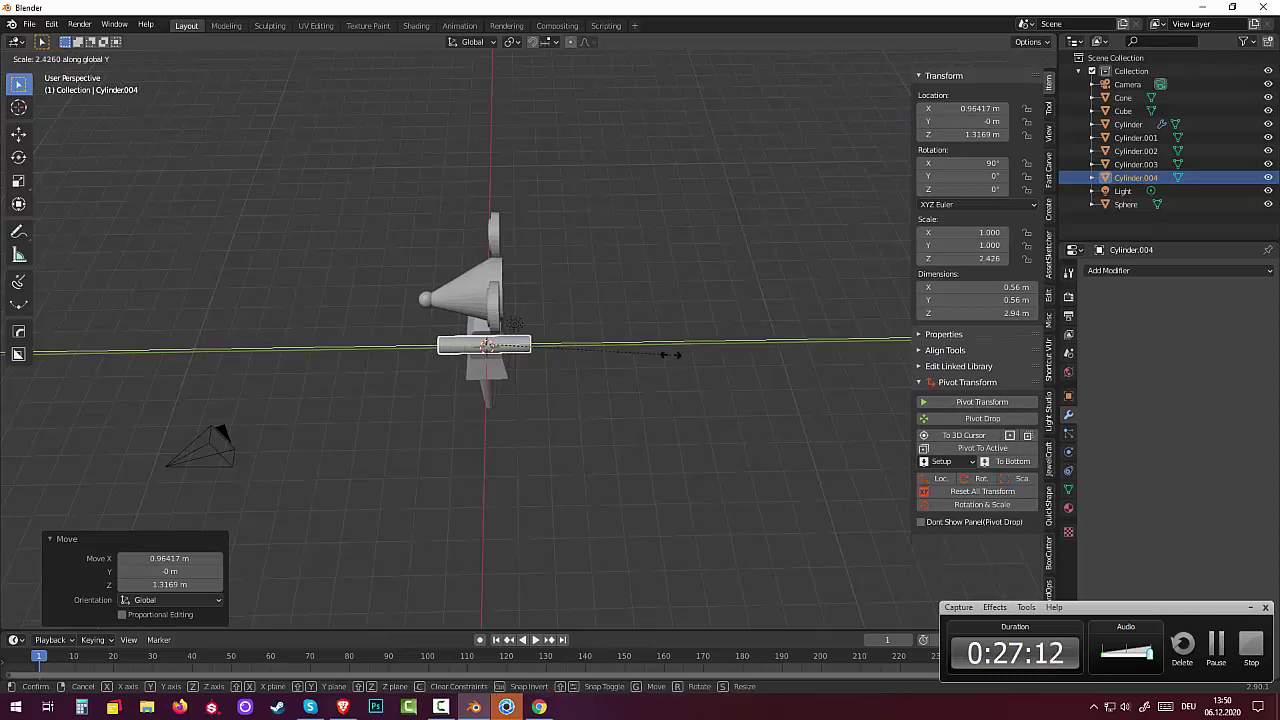
{"action": "left_click", "coordinate": [668, 354]}
{"action": "middle_click_drag", "start_coordinate": [594, 371], "coordinate": [577, 340]}
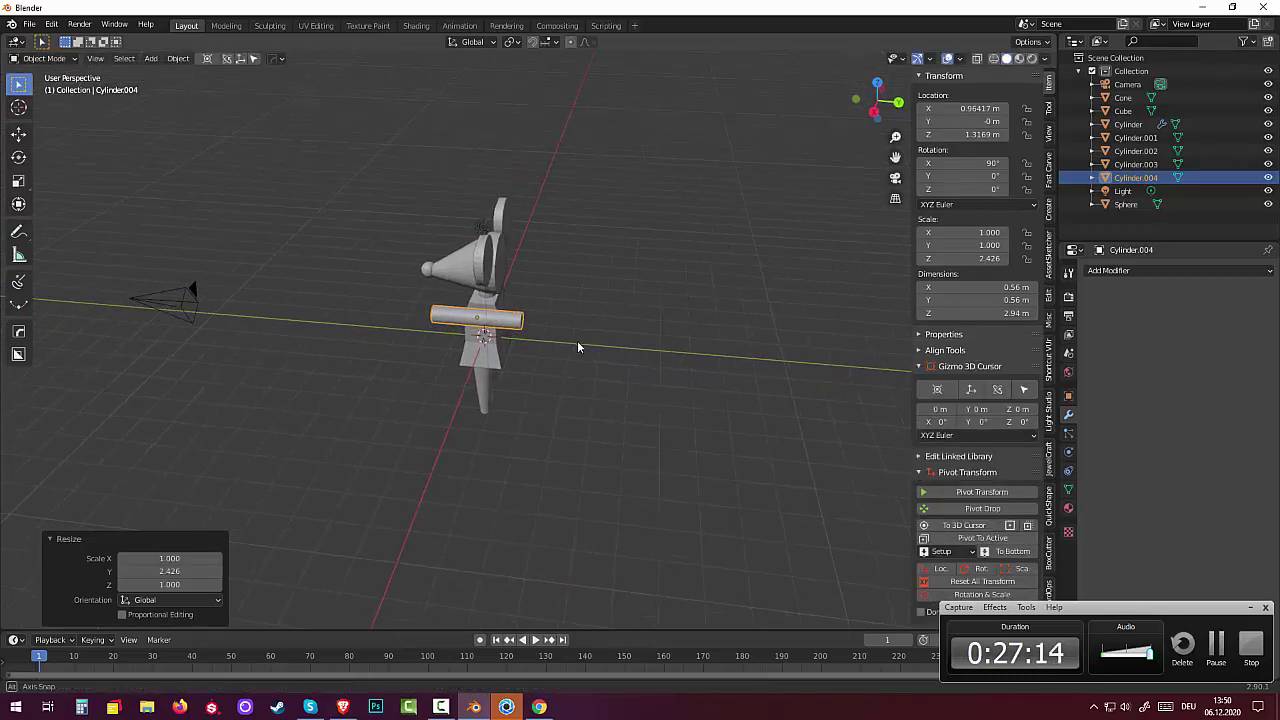
{"action": "scroll", "coordinate": [444, 318], "scroll_direction": "up", "scroll_amount": 3}
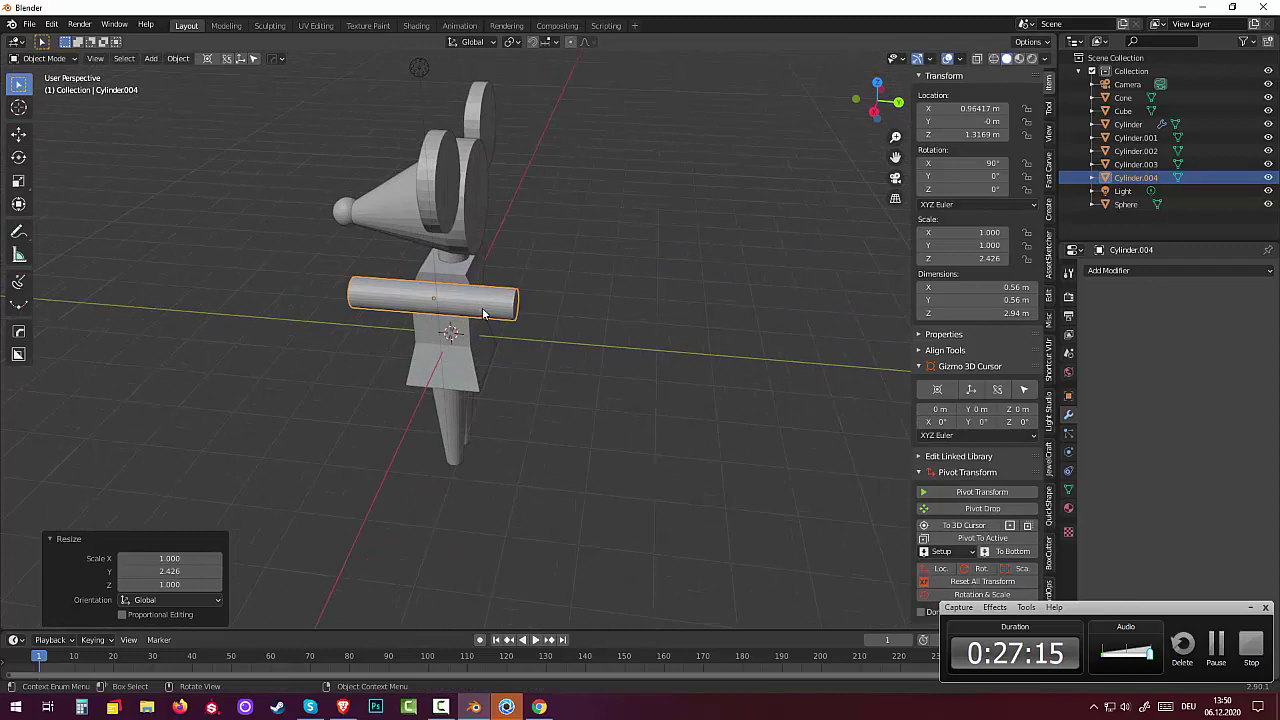
{"action": "middle_click_drag", "start_coordinate": [483, 313], "coordinate": [513, 327]}
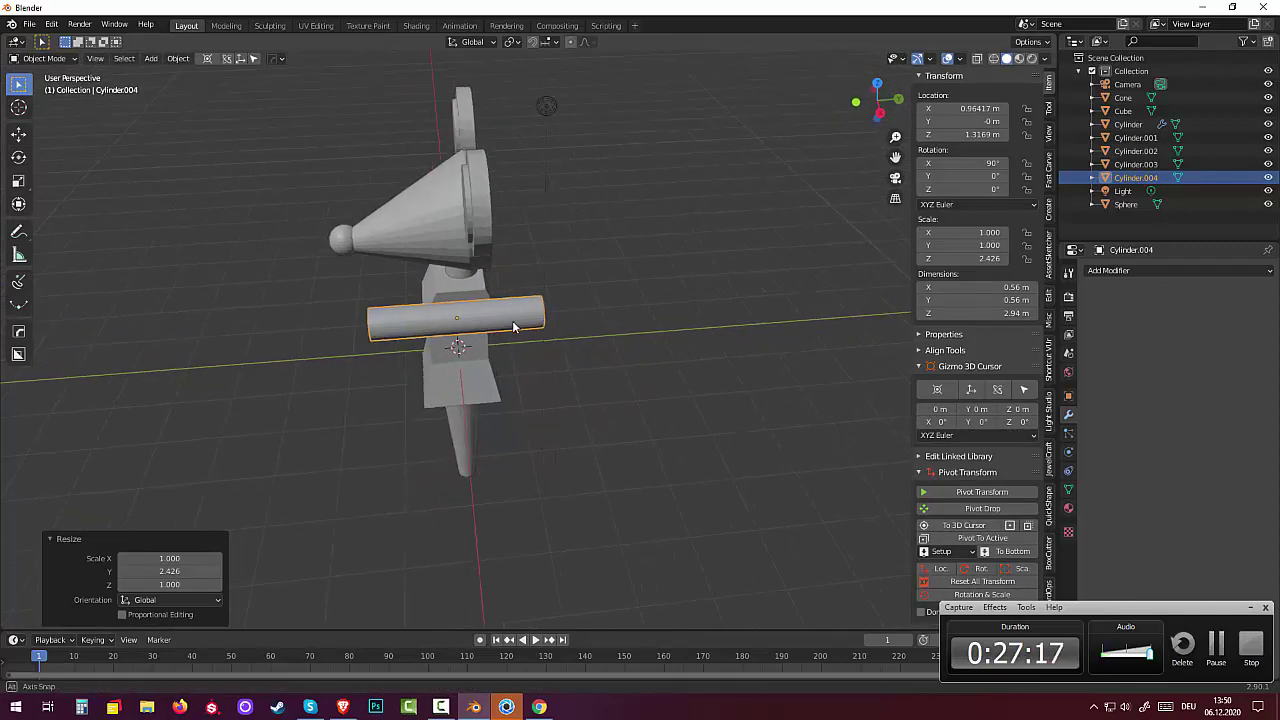
{"action": "middle_click_drag", "start_coordinate": [513, 327], "coordinate": [495, 325]}
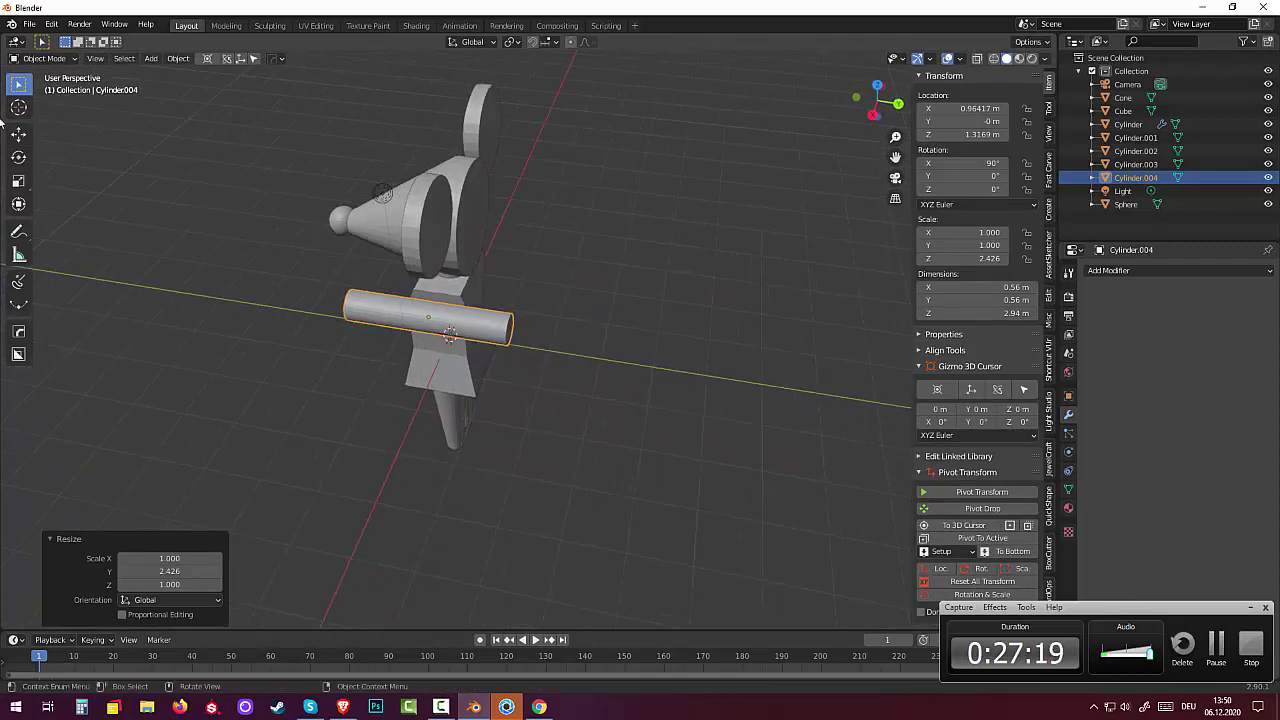
Step: In Edit Mode, round one end loop of the arm cylinder with a 5-segment bevel
{"action": "left_click", "coordinate": [46, 59]}
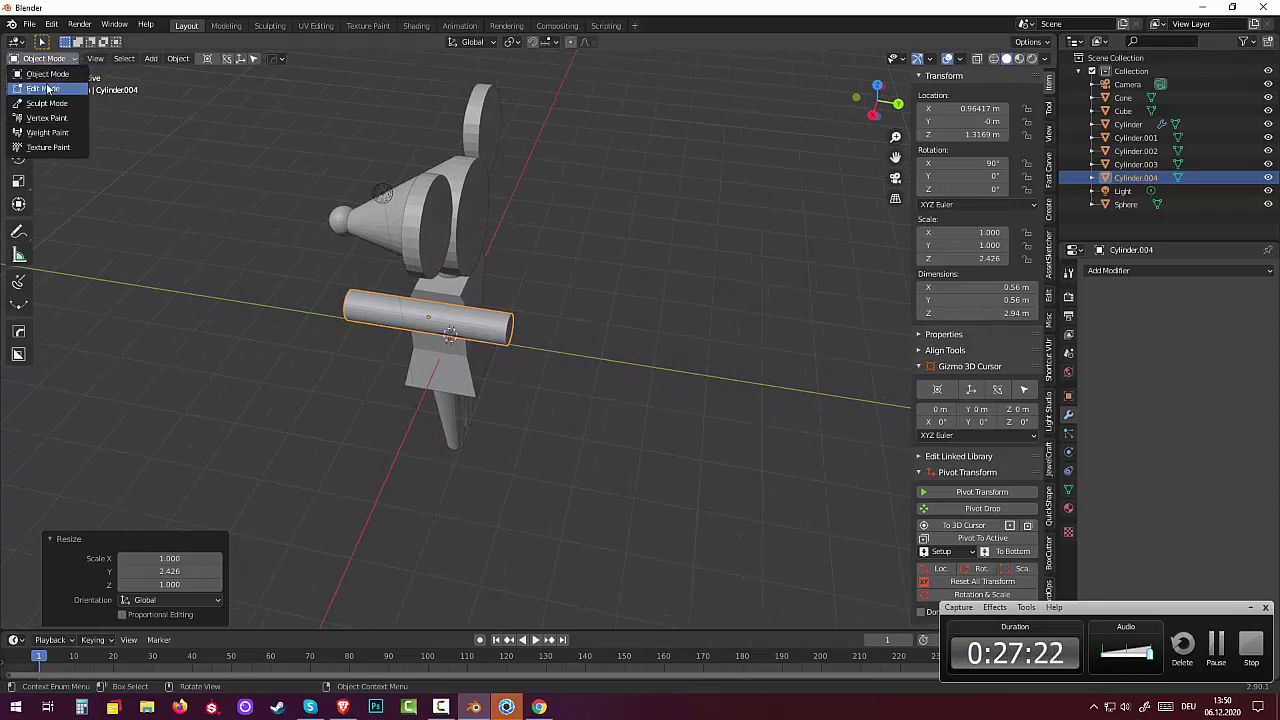
{"action": "left_click", "coordinate": [47, 88]}
{"action": "left_click", "coordinate": [510, 322]}
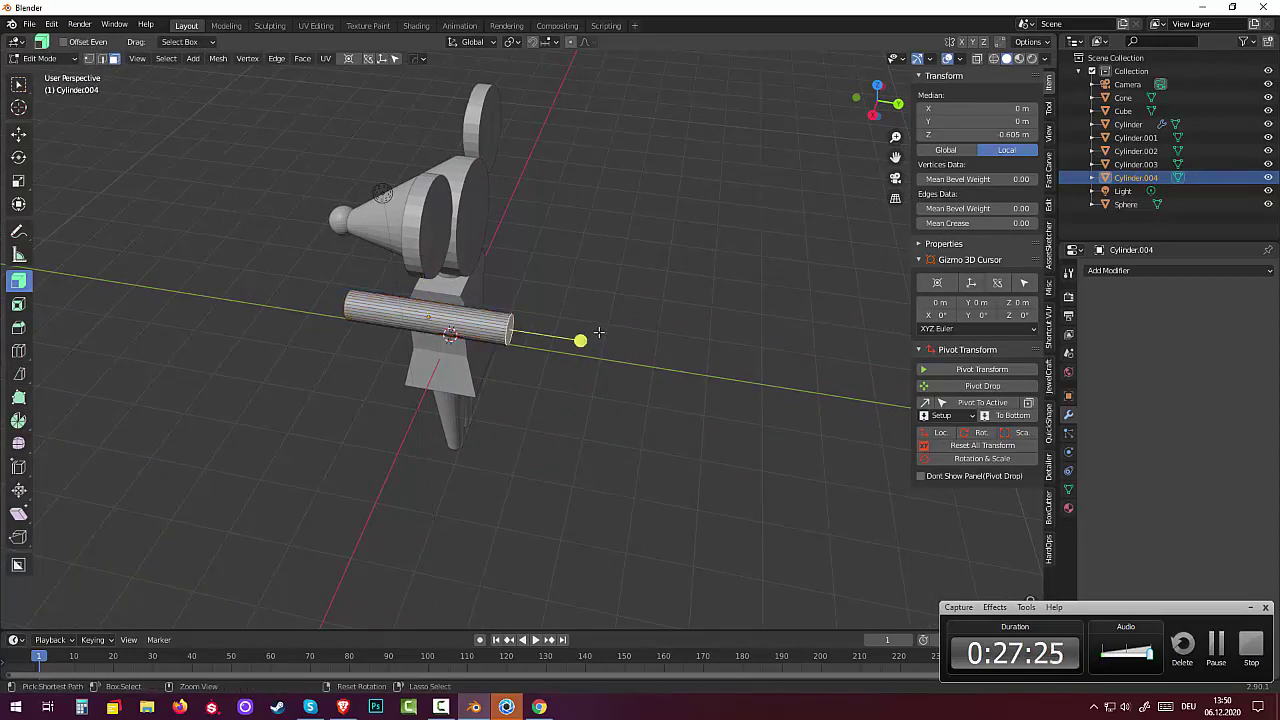
{"action": "key", "text": "ctrl+b"}
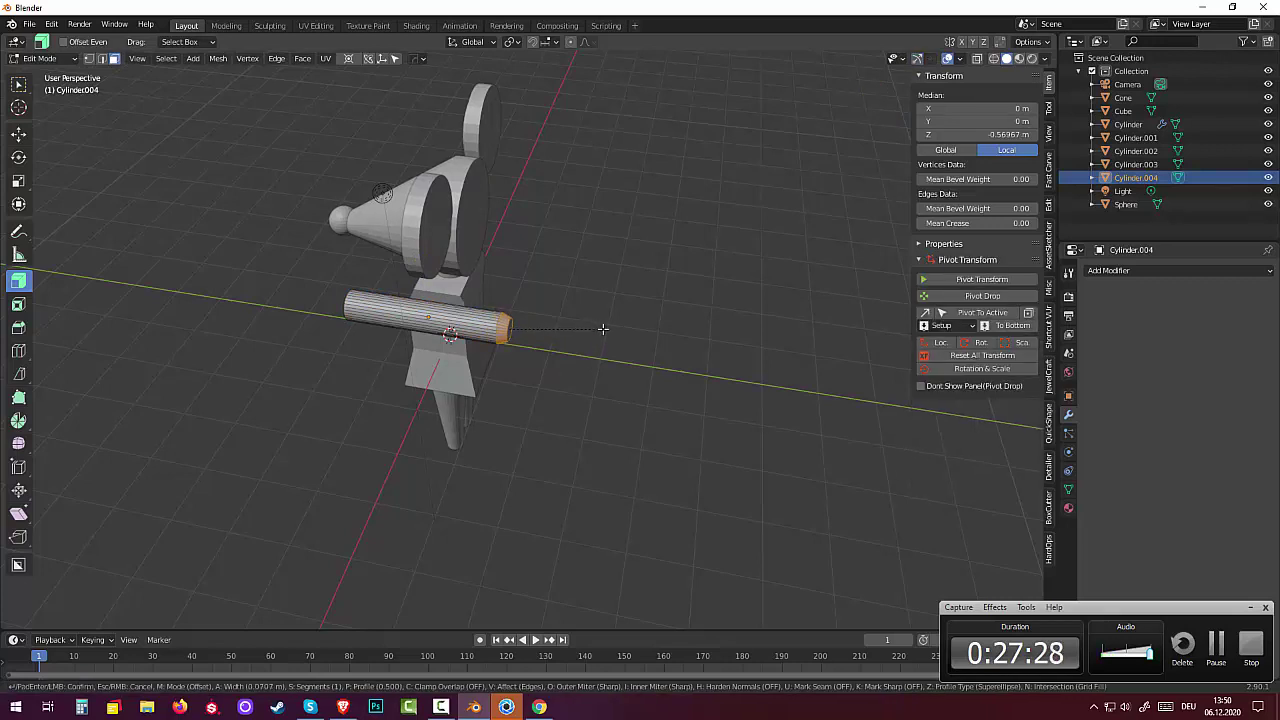
{"action": "scroll", "coordinate": [606, 330], "scroll_direction": "up", "scroll_amount": 2}
{"action": "left_click", "coordinate": [607, 330]}
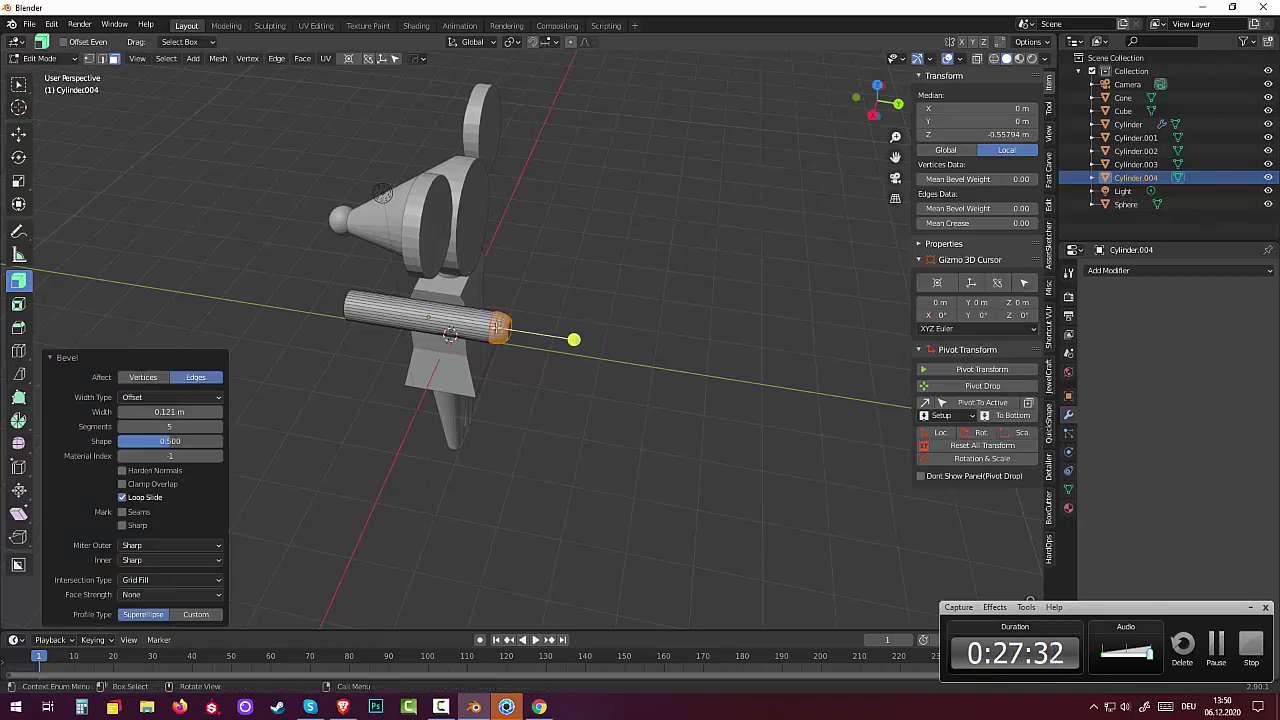
{"action": "left_click", "coordinate": [461, 316]}
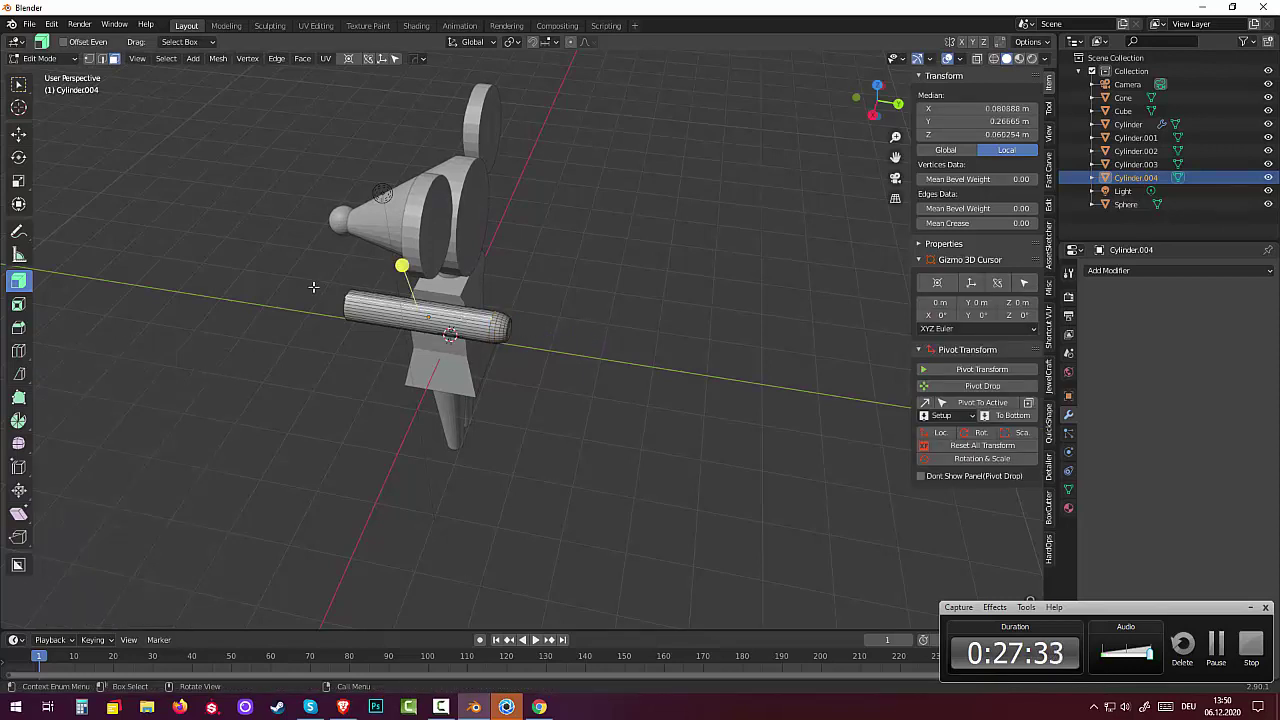
Step: Add two edge loops along the arm, then select its long left section in face mode
{"action": "key", "text": "ctrl+r"}
{"action": "left_click", "coordinate": [395, 300]}
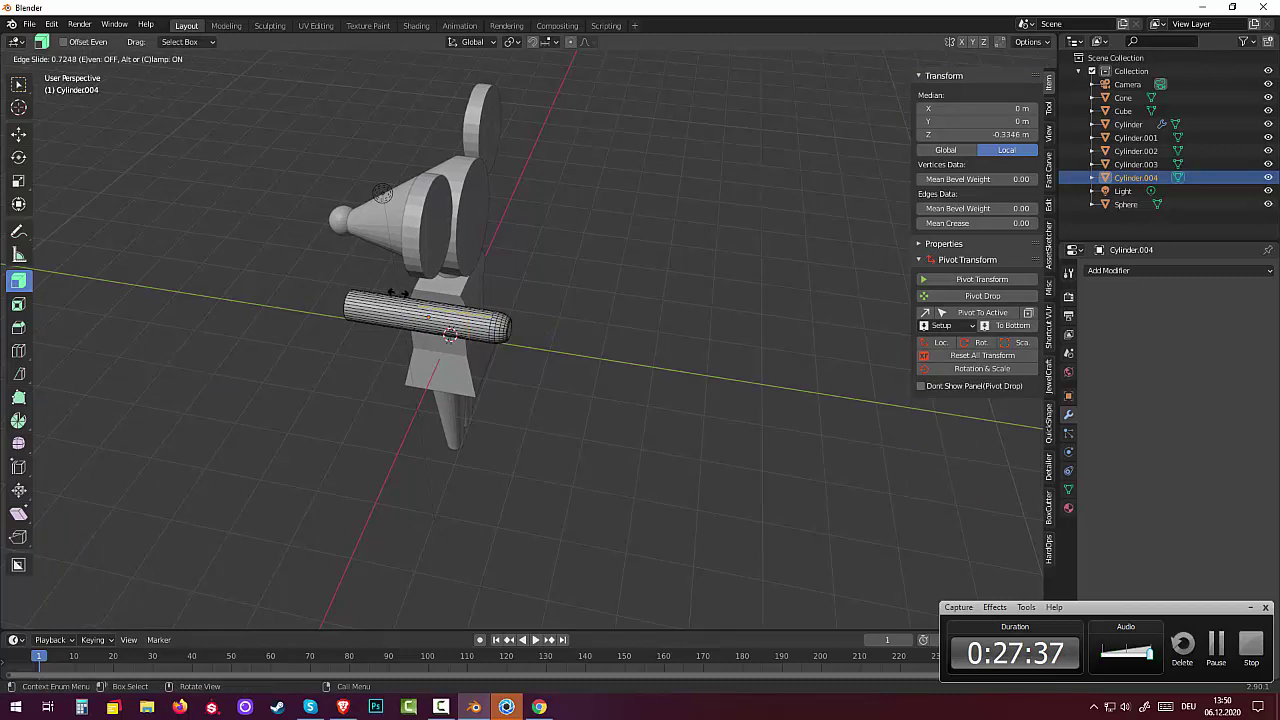
{"action": "left_click", "coordinate": [398, 291]}
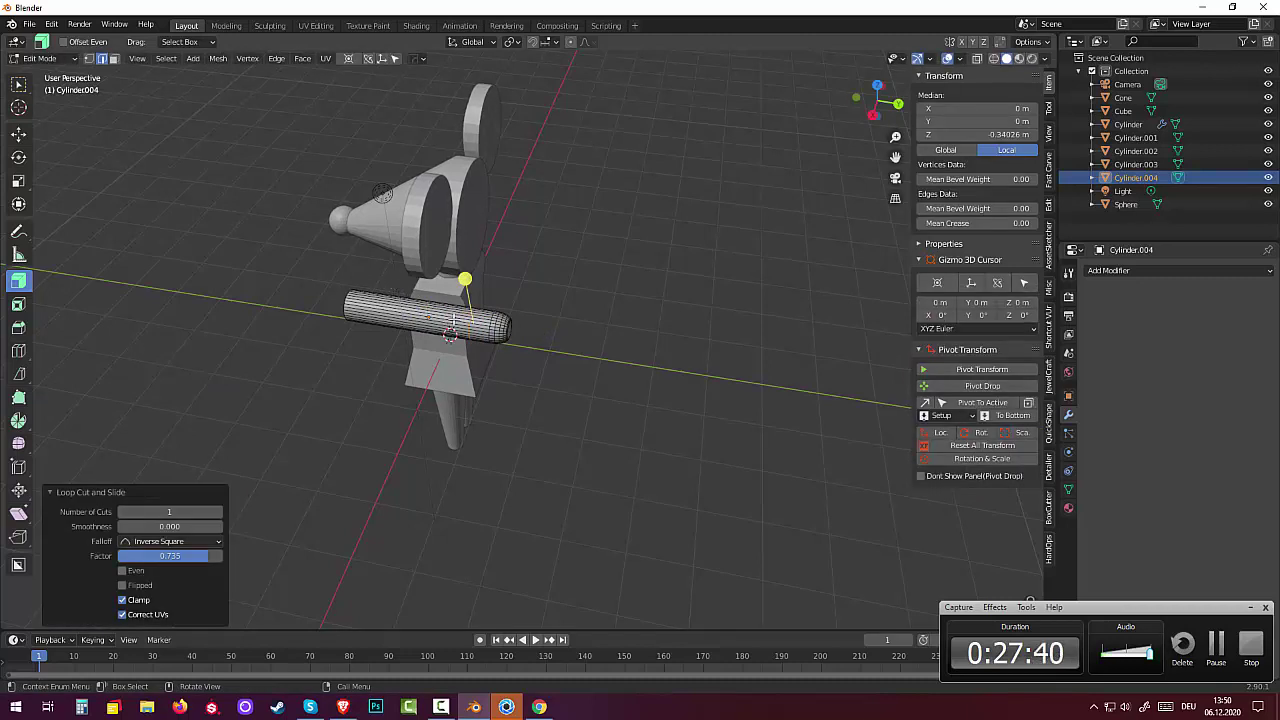
{"action": "left_click", "coordinate": [453, 318]}
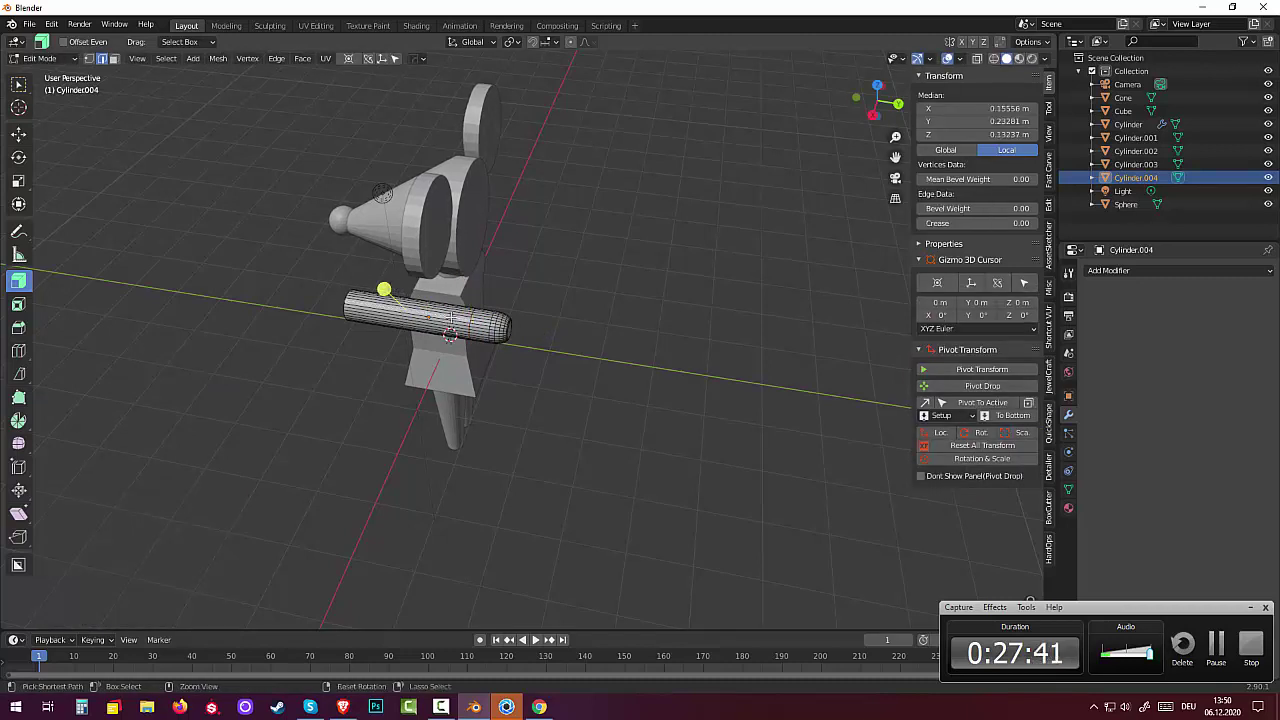
{"action": "left_click", "coordinate": [453, 318], "text": "alt"}
{"action": "key", "text": "g"}
{"action": "key", "text": "g"}
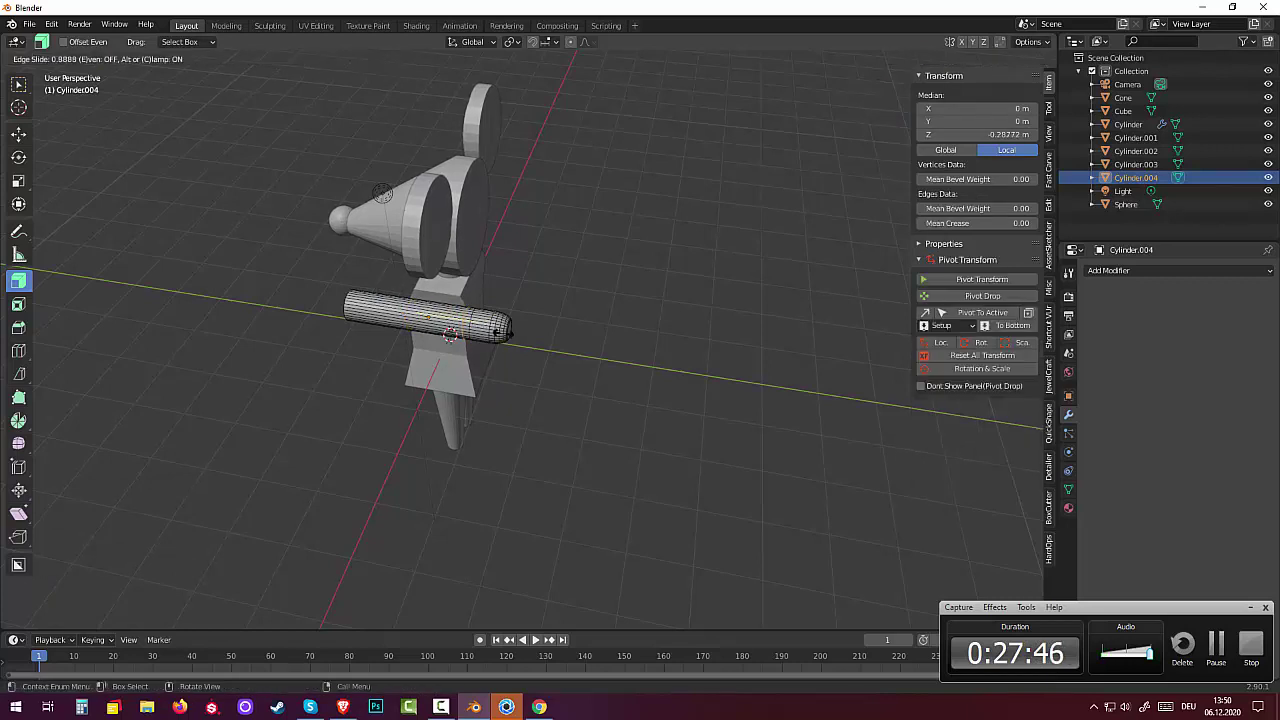
{"action": "left_click", "coordinate": [457, 280]}
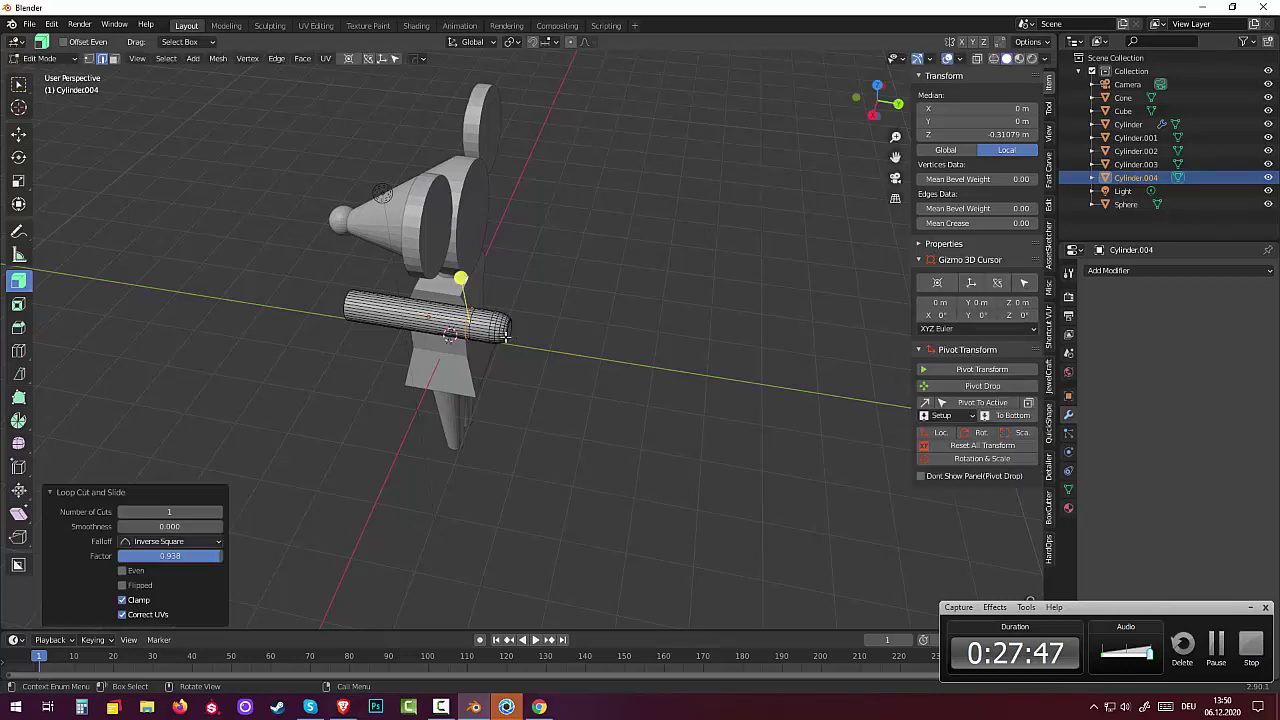
{"action": "left_click", "coordinate": [375, 326]}
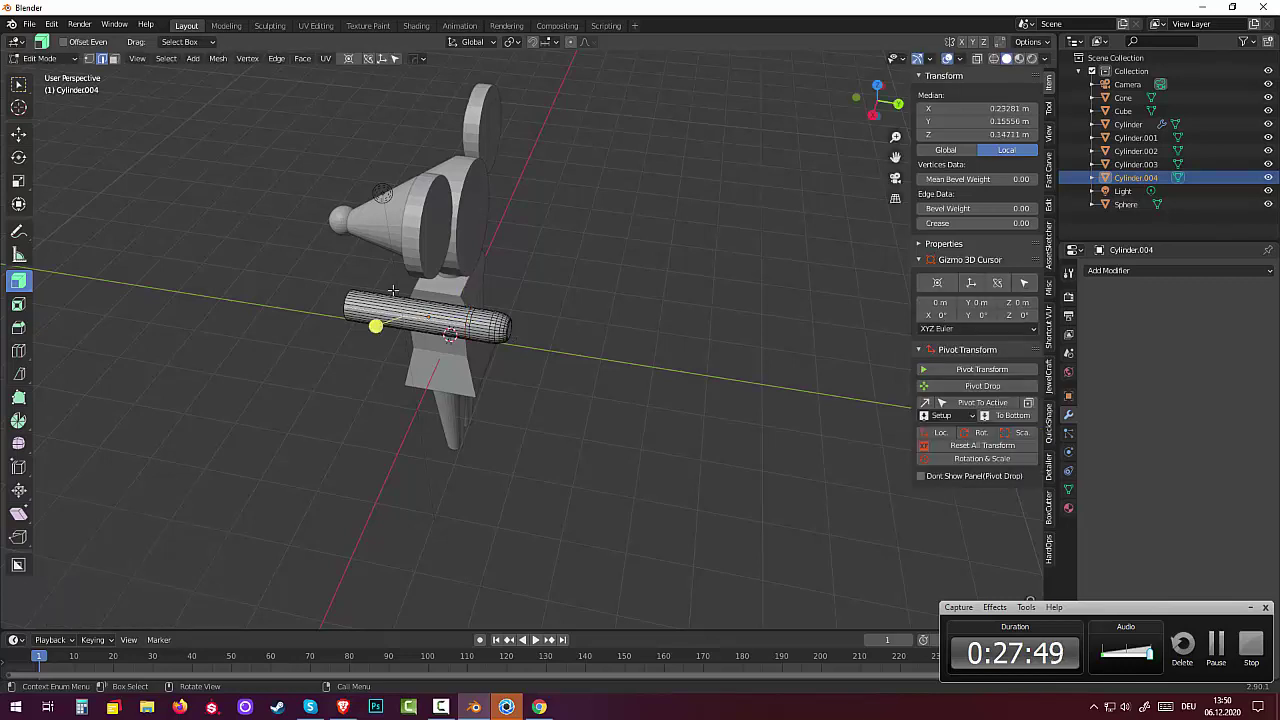
{"action": "left_click", "coordinate": [114, 58]}
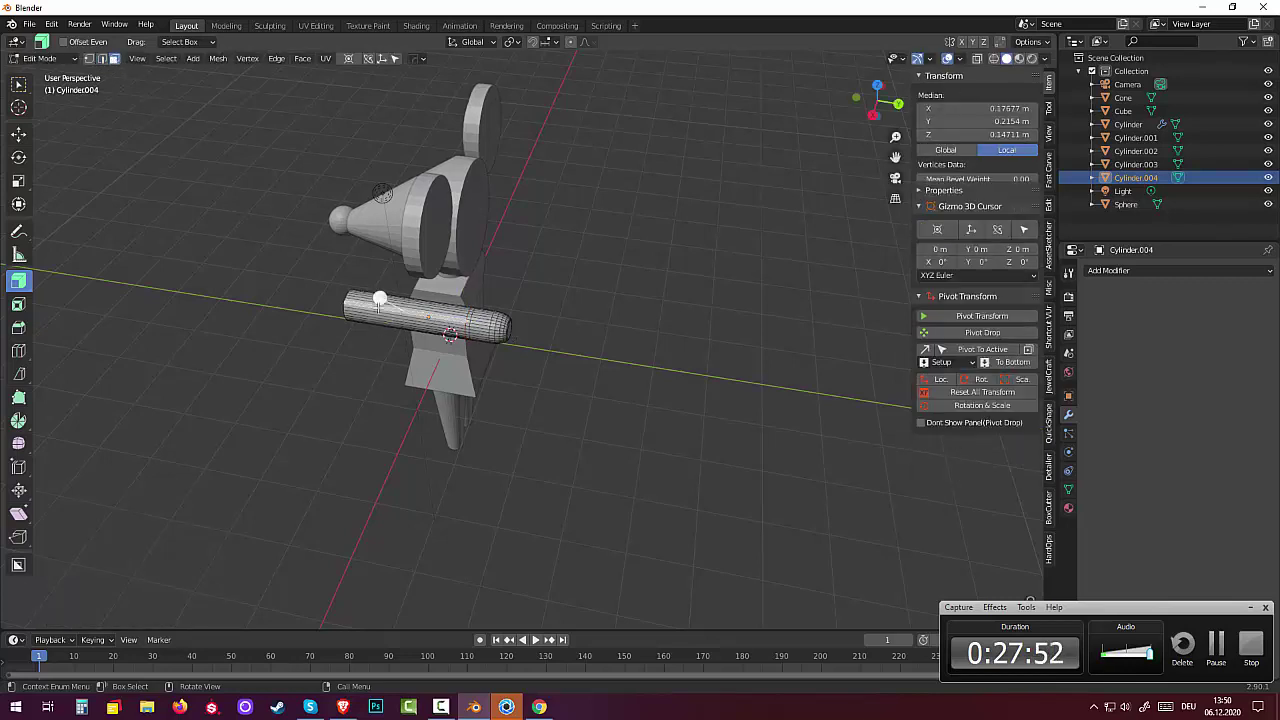
{"action": "left_click", "coordinate": [398, 349], "text": "alt"}
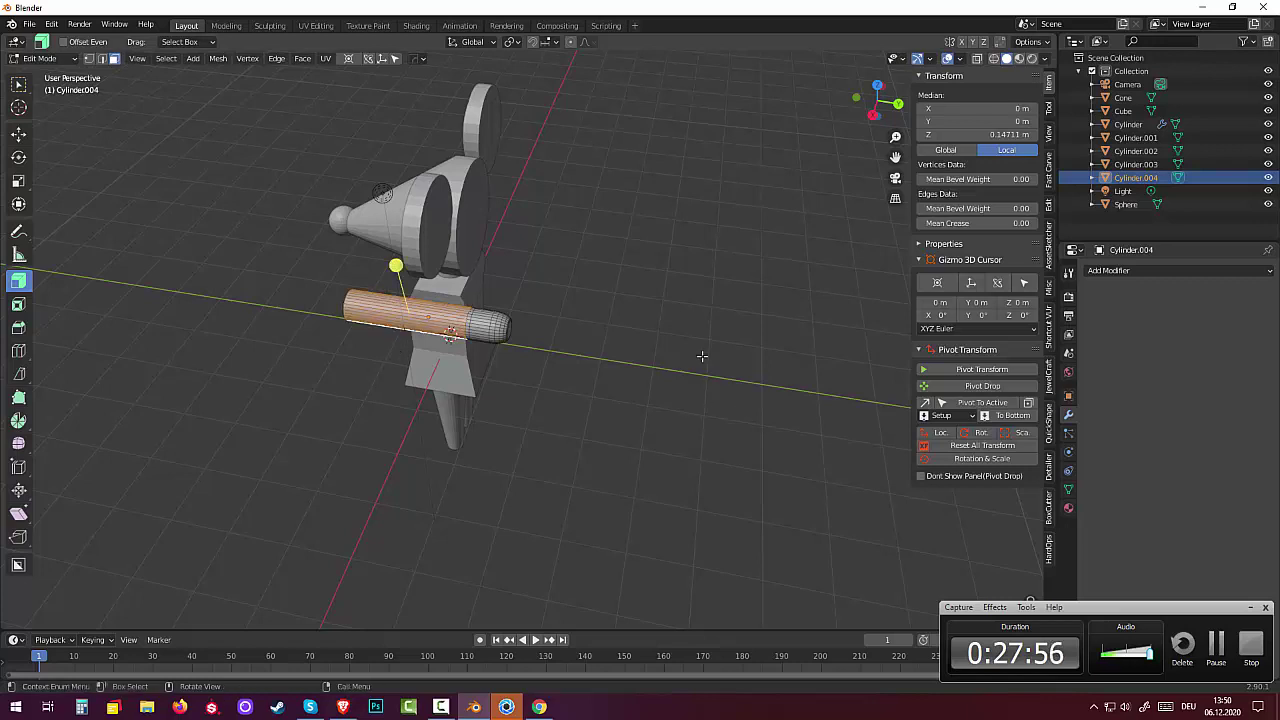
Step: Shrink the selected arm section to 0.826 and slide it along Y beside the body
{"action": "key", "text": "s"}
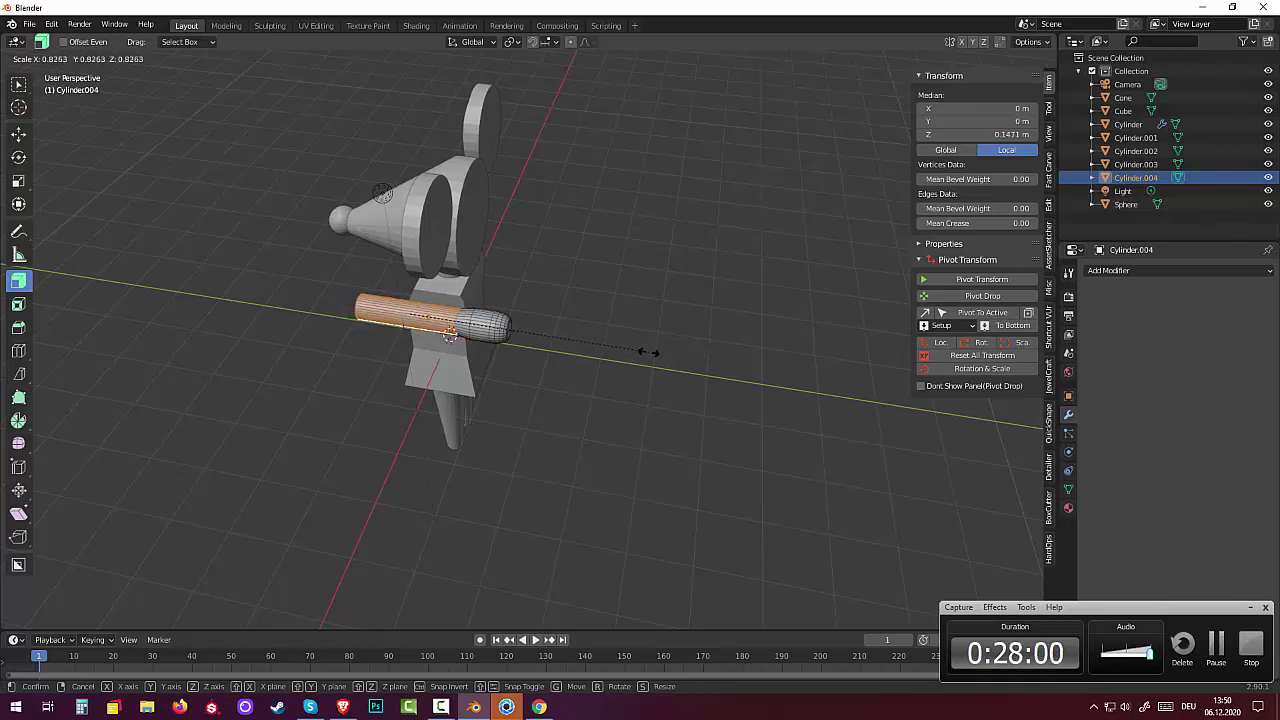
{"action": "left_click", "coordinate": [649, 352]}
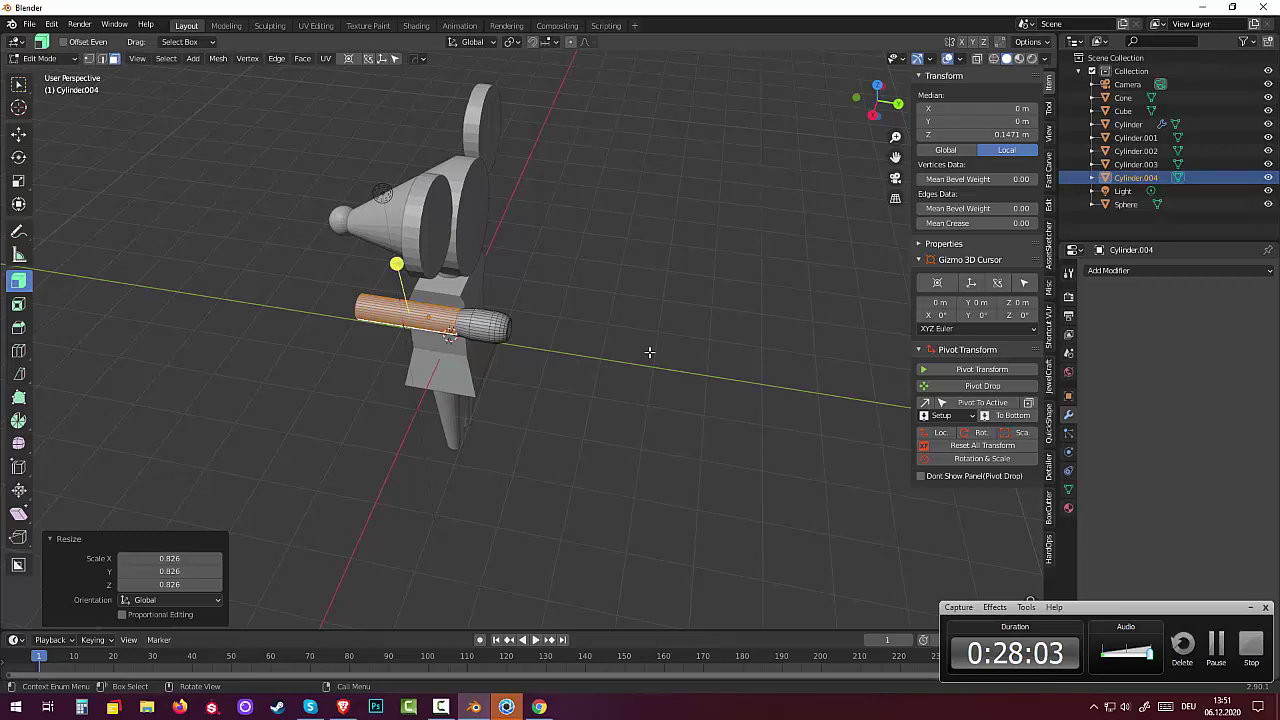
{"action": "key", "text": "g"}
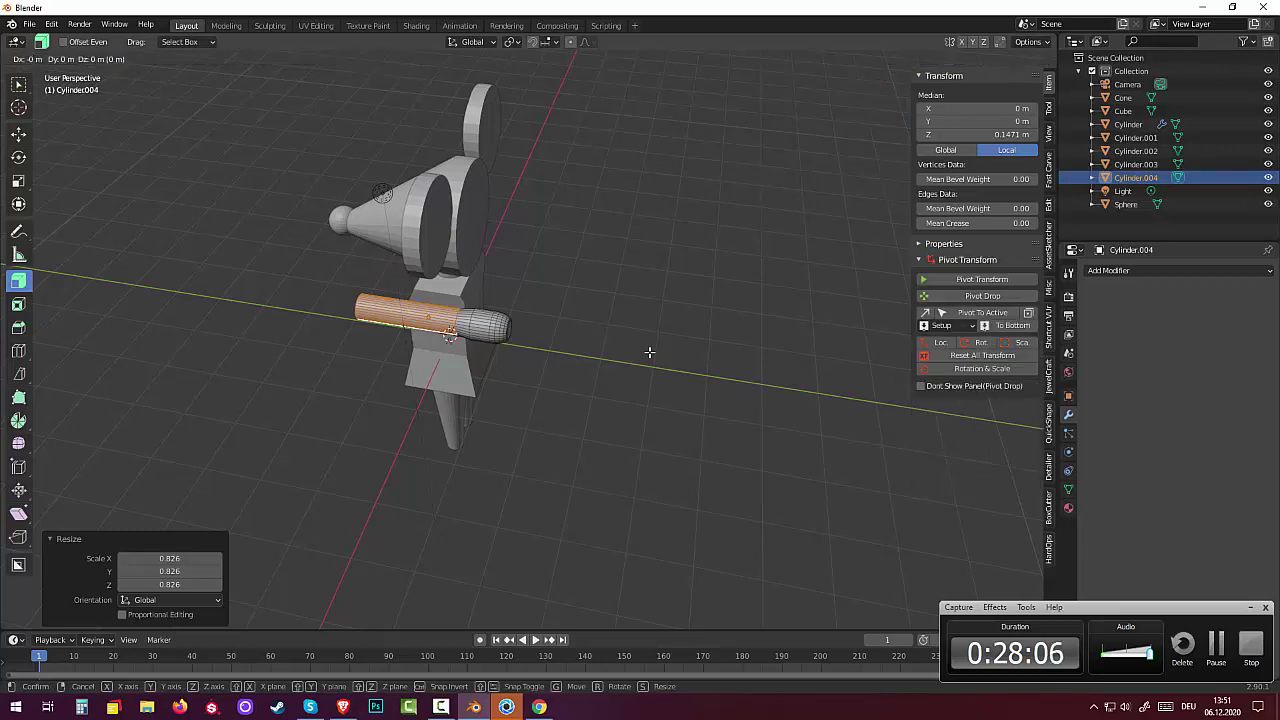
{"action": "key", "text": "y"}
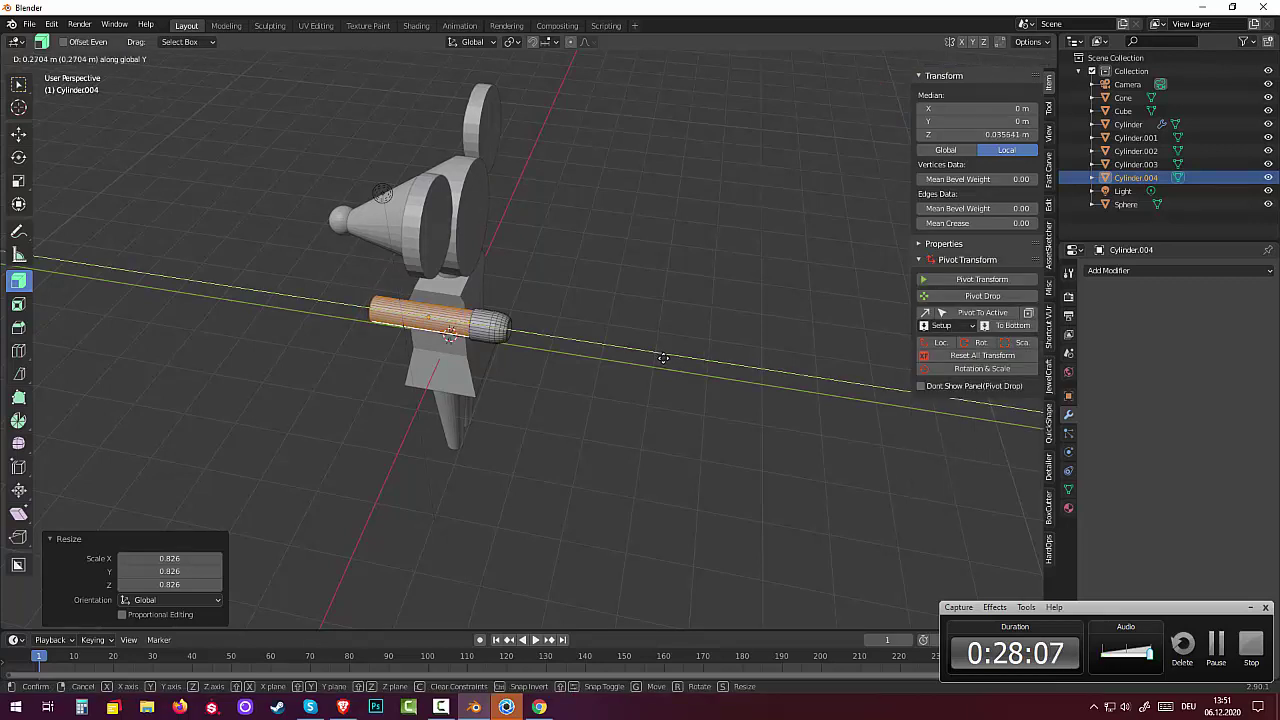
{"action": "left_click", "coordinate": [663, 358]}
{"action": "mouse_move", "coordinate": [651, 380]}
{"action": "middle_mouse_down"}
{"action": "mouse_move", "coordinate": [749, 380]}
{"action": "mouse_move", "coordinate": [791, 523]}
{"action": "mouse_move", "coordinate": [780, 367]}
{"action": "middle_mouse_up"}
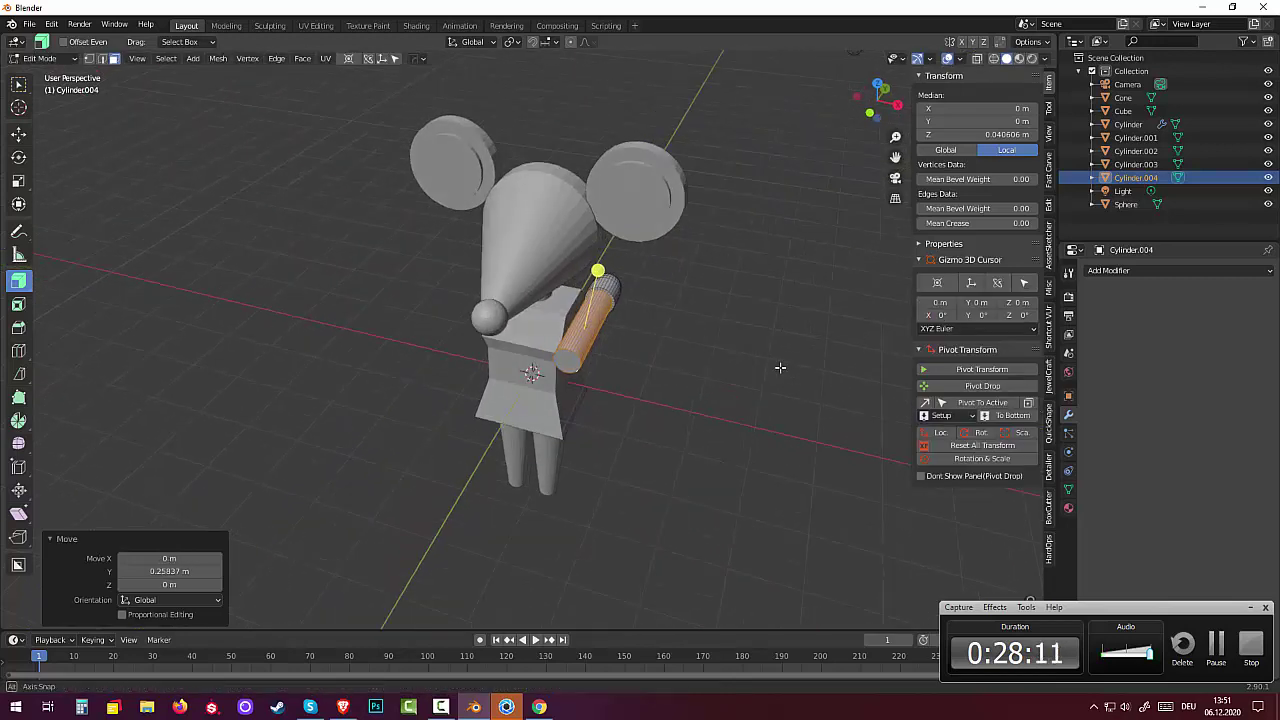
Step: Scale the arm's inner end ring down to 0.622 and return to Object Mode
{"action": "left_click", "coordinate": [569, 366]}
{"action": "key", "text": "s"}
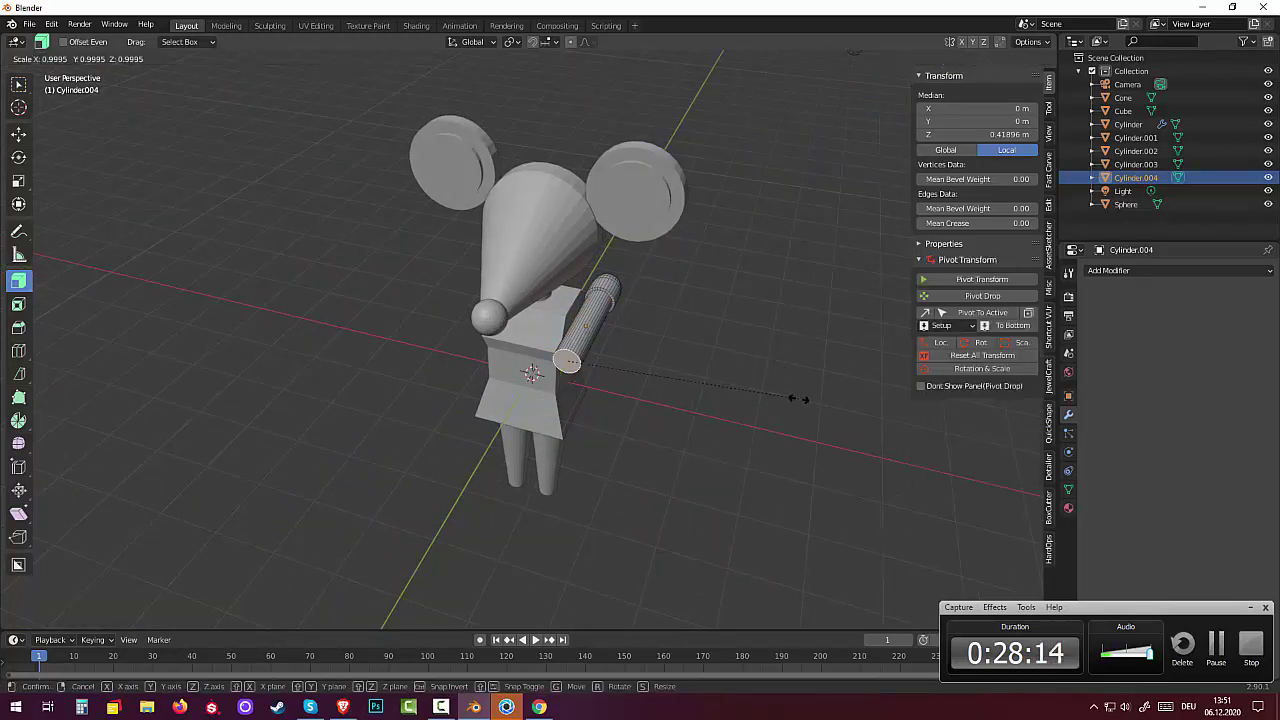
{"action": "left_click", "coordinate": [711, 380]}
{"action": "mouse_move", "coordinate": [711, 380]}
{"action": "middle_mouse_down"}
{"action": "mouse_move", "coordinate": [598, 377]}
{"action": "mouse_move", "coordinate": [597, 360]}
{"action": "middle_mouse_up"}
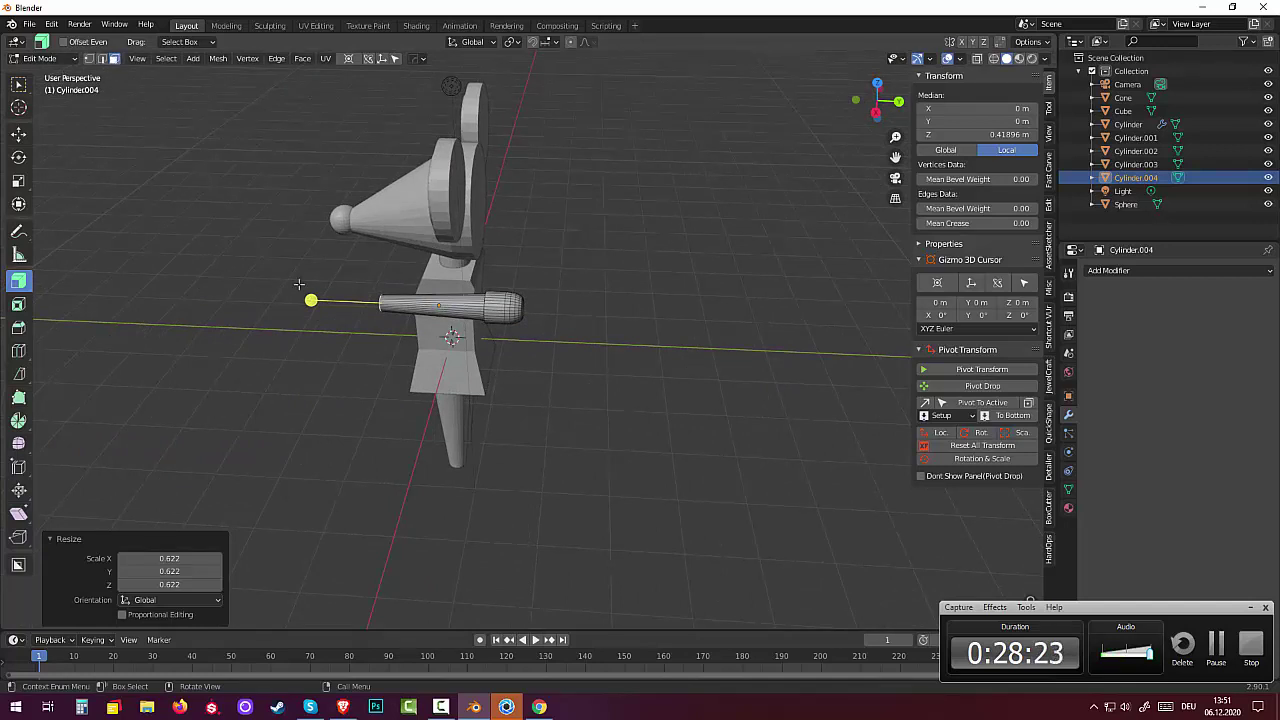
{"action": "left_click", "coordinate": [462, 436]}
{"action": "mouse_move", "coordinate": [460, 439]}
{"action": "middle_mouse_down"}
{"action": "mouse_move", "coordinate": [483, 386]}
{"action": "mouse_move", "coordinate": [148, 205]}
{"action": "middle_mouse_up"}
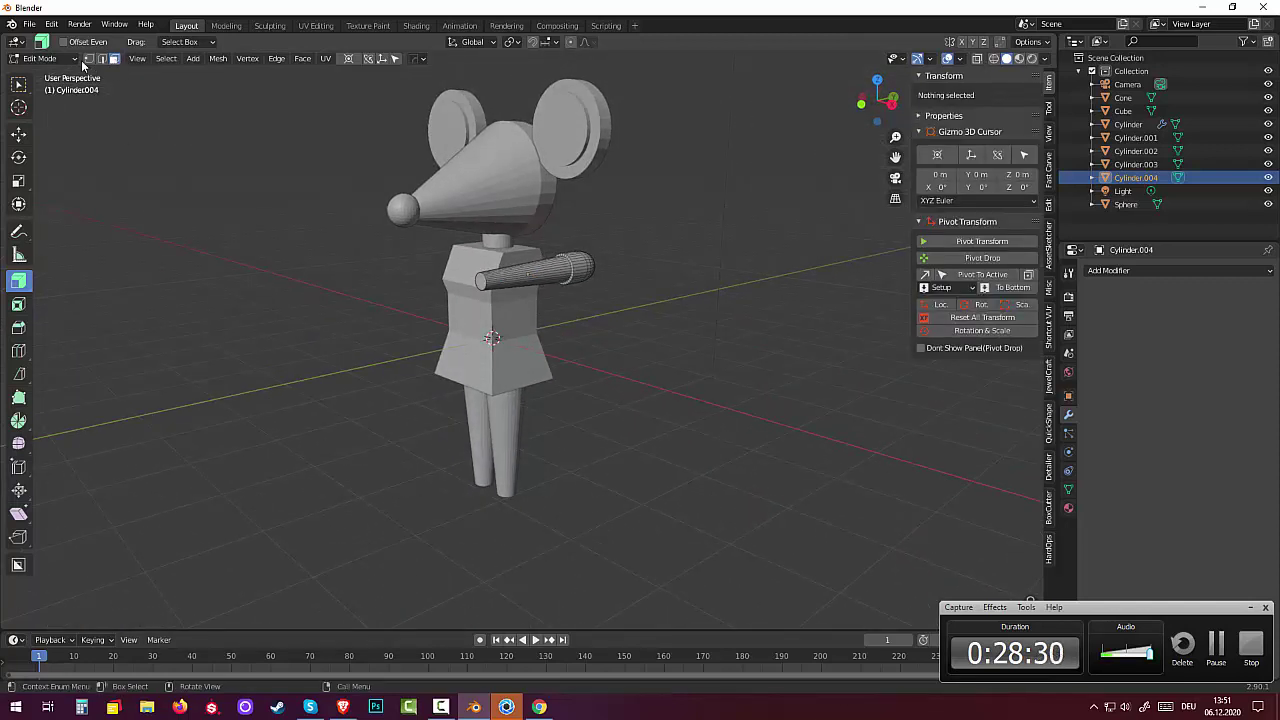
{"action": "left_click", "coordinate": [55, 59]}
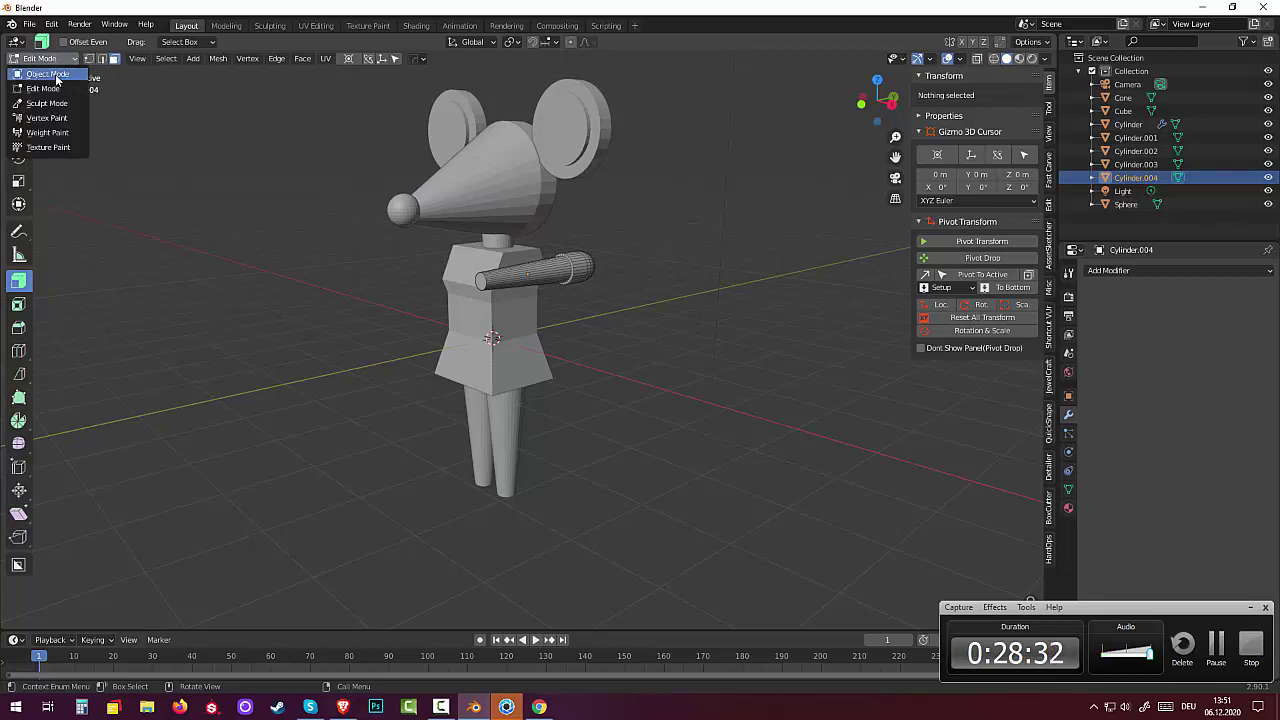
{"action": "left_click", "coordinate": [55, 74]}
Step: Add a loop cut slid near the bottom of the right leg cylinder
{"action": "left_click", "coordinate": [499, 443]}
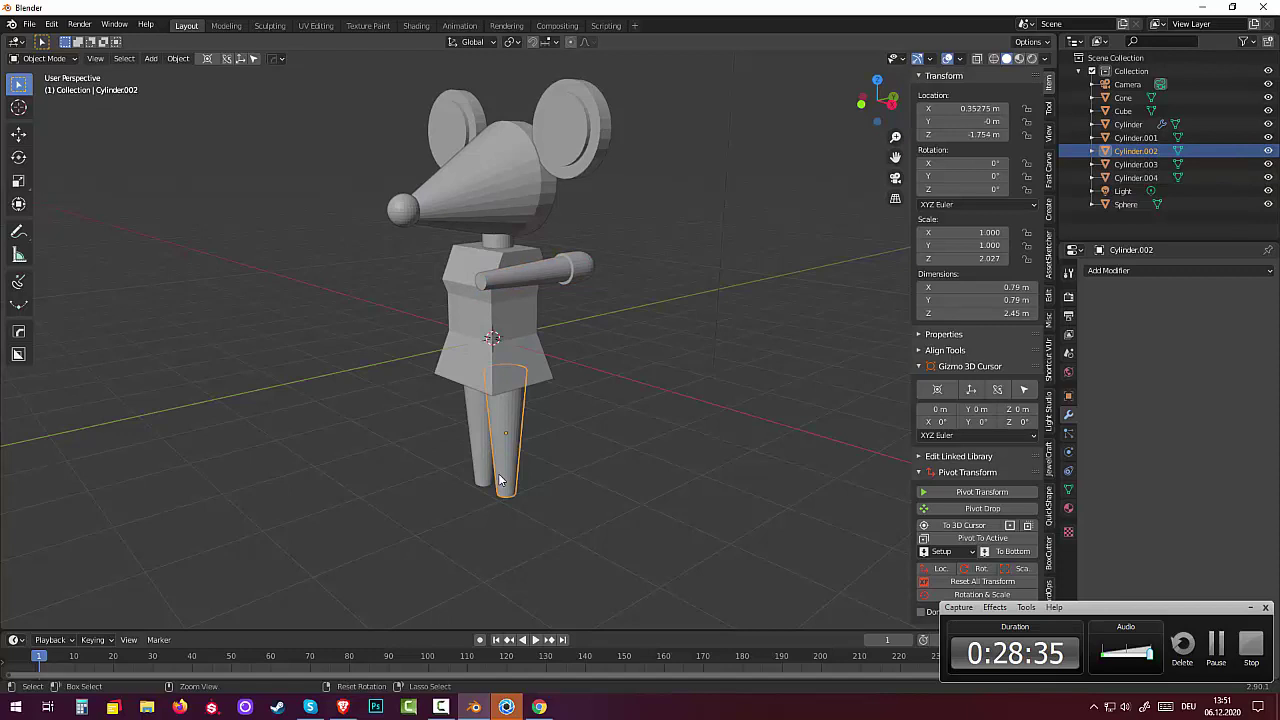
{"action": "left_click", "coordinate": [44, 58]}
{"action": "left_click", "coordinate": [40, 85]}
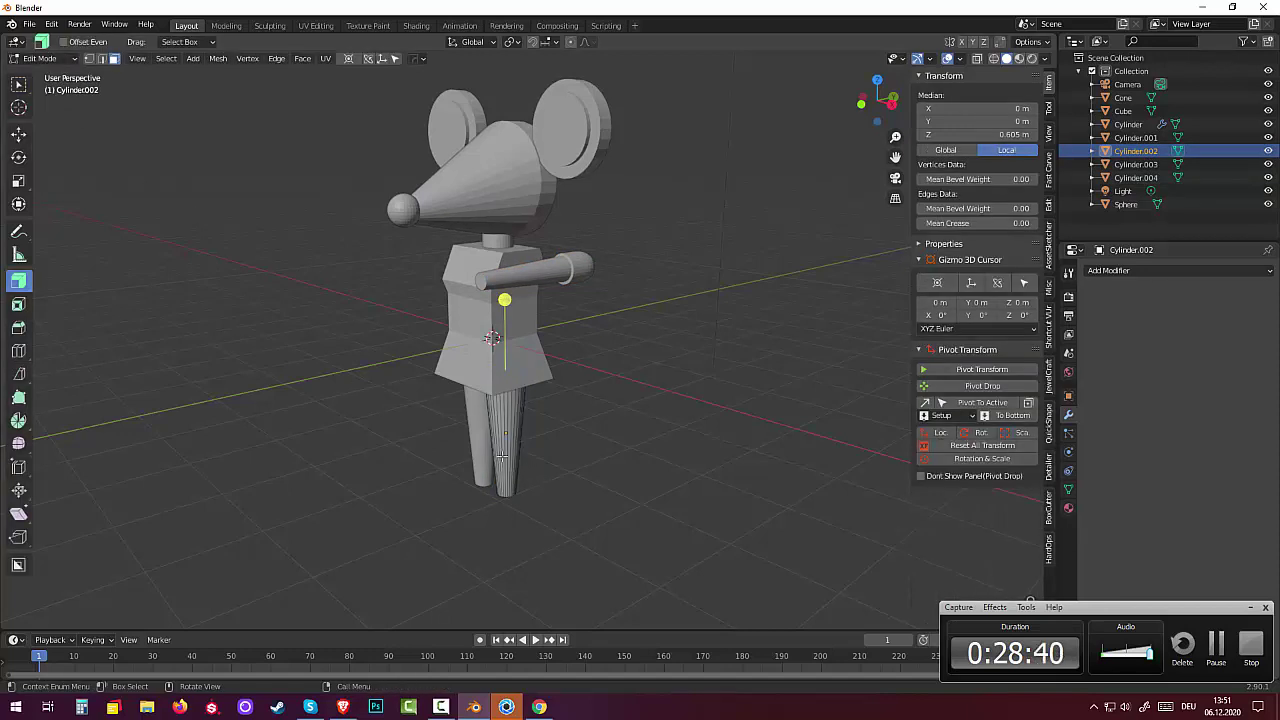
{"action": "left_click", "coordinate": [507, 472]}
{"action": "key", "text": "ctrl+r"}
{"action": "left_click", "coordinate": [507, 470]}
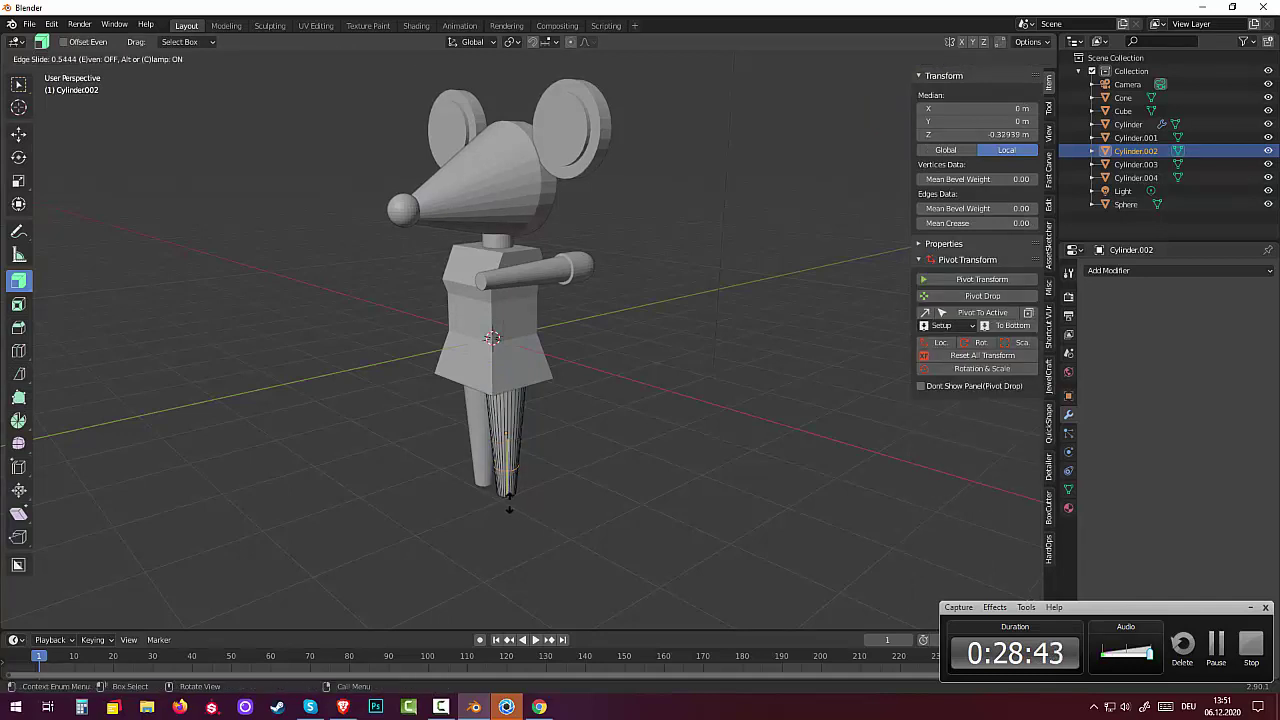
{"action": "left_click", "coordinate": [509, 508]}
{"action": "middle_click_drag", "start_coordinate": [506, 529], "coordinate": [574, 523]}
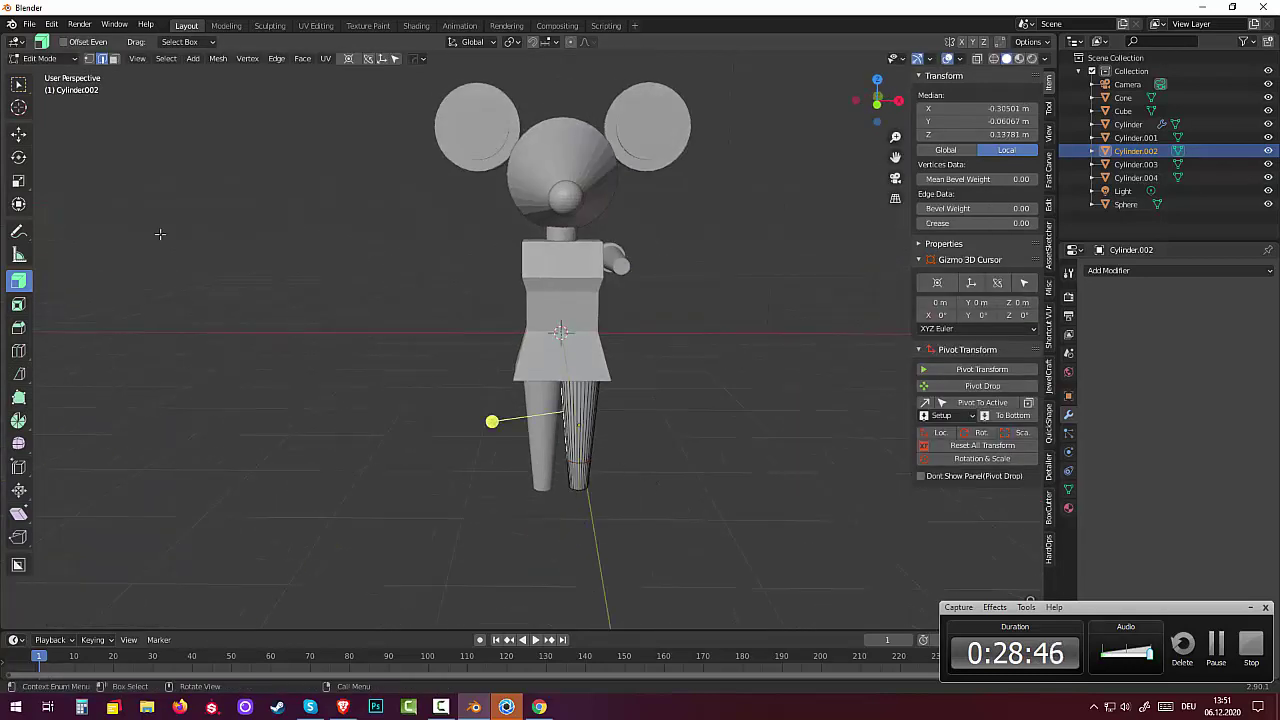
{"action": "left_click", "coordinate": [40, 58]}
{"action": "left_click", "coordinate": [38, 74]}
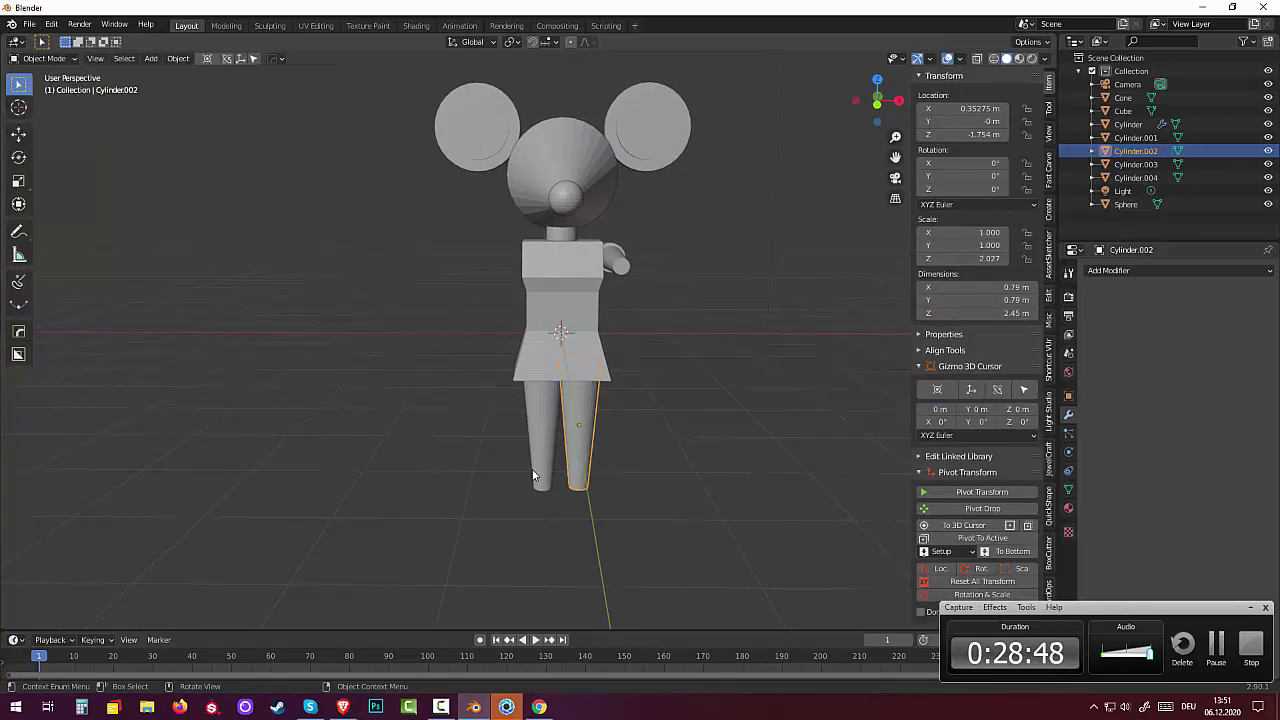
Step: Add a matching loop cut near the bottom of the left leg cylinder
{"action": "left_click", "coordinate": [536, 428]}
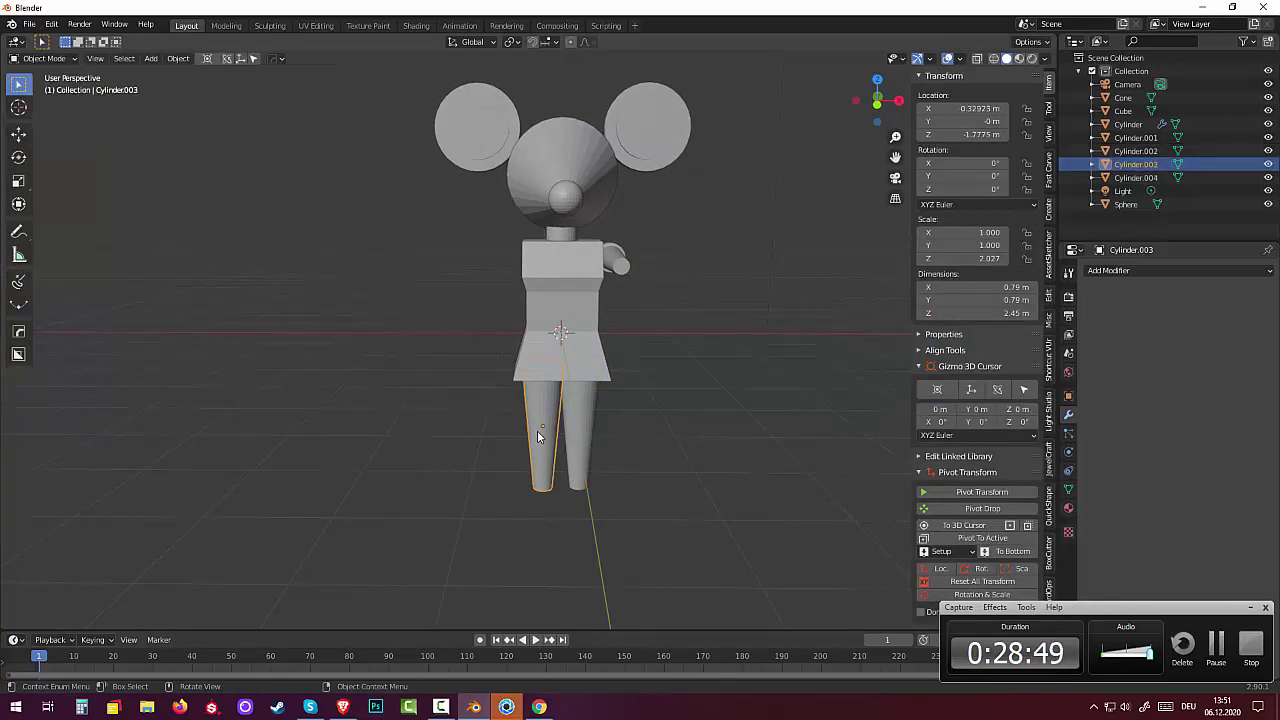
{"action": "left_click", "coordinate": [40, 58]}
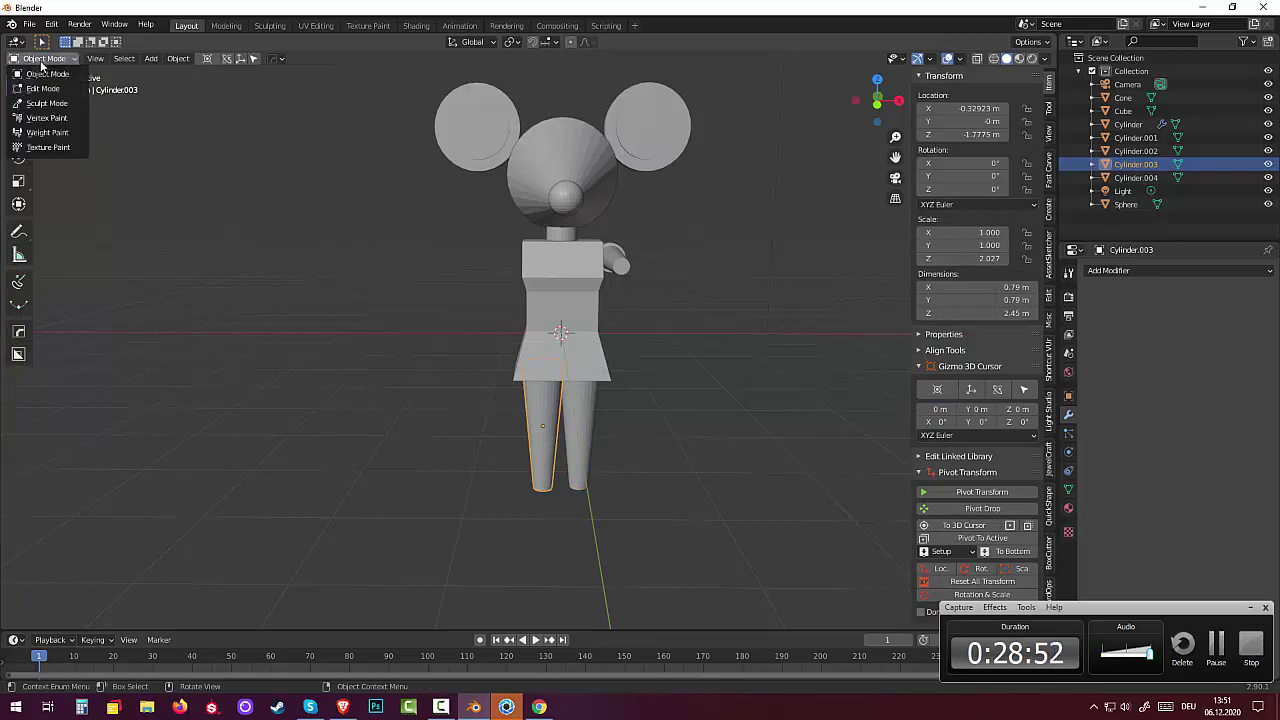
{"action": "left_click", "coordinate": [40, 84]}
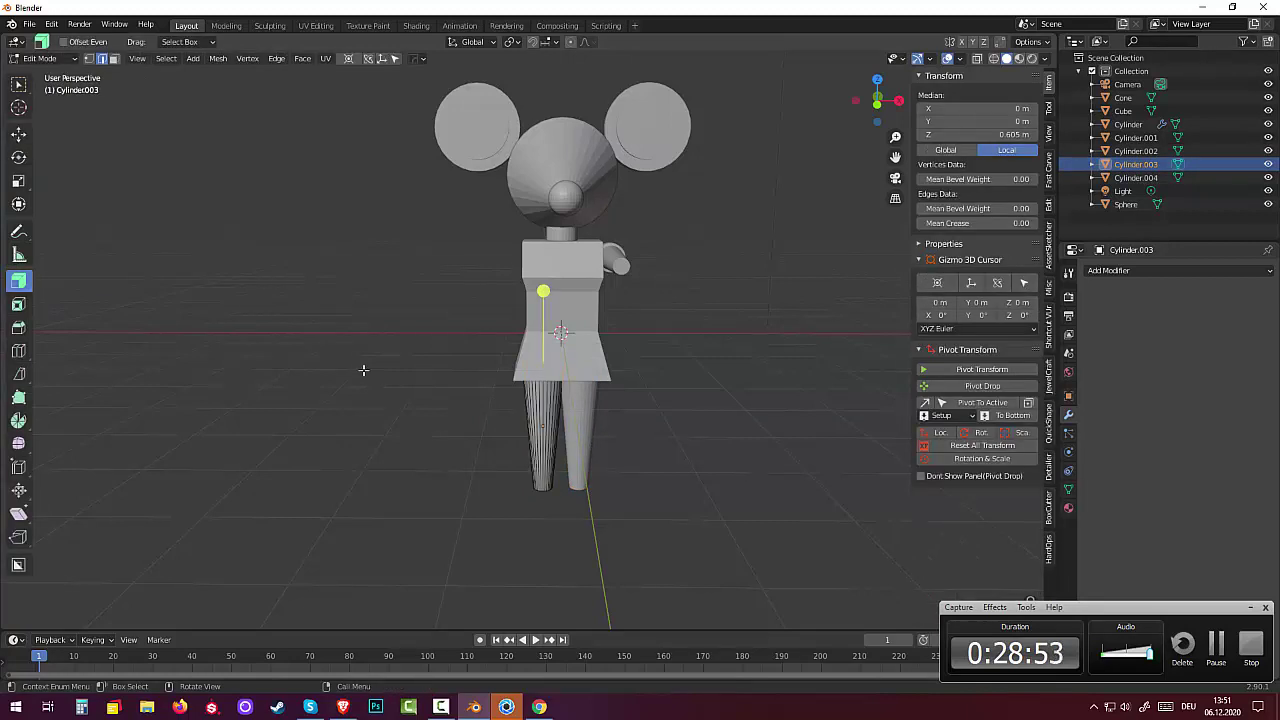
{"action": "key", "text": "ctrl+r"}
{"action": "left_click", "coordinate": [542, 440]}
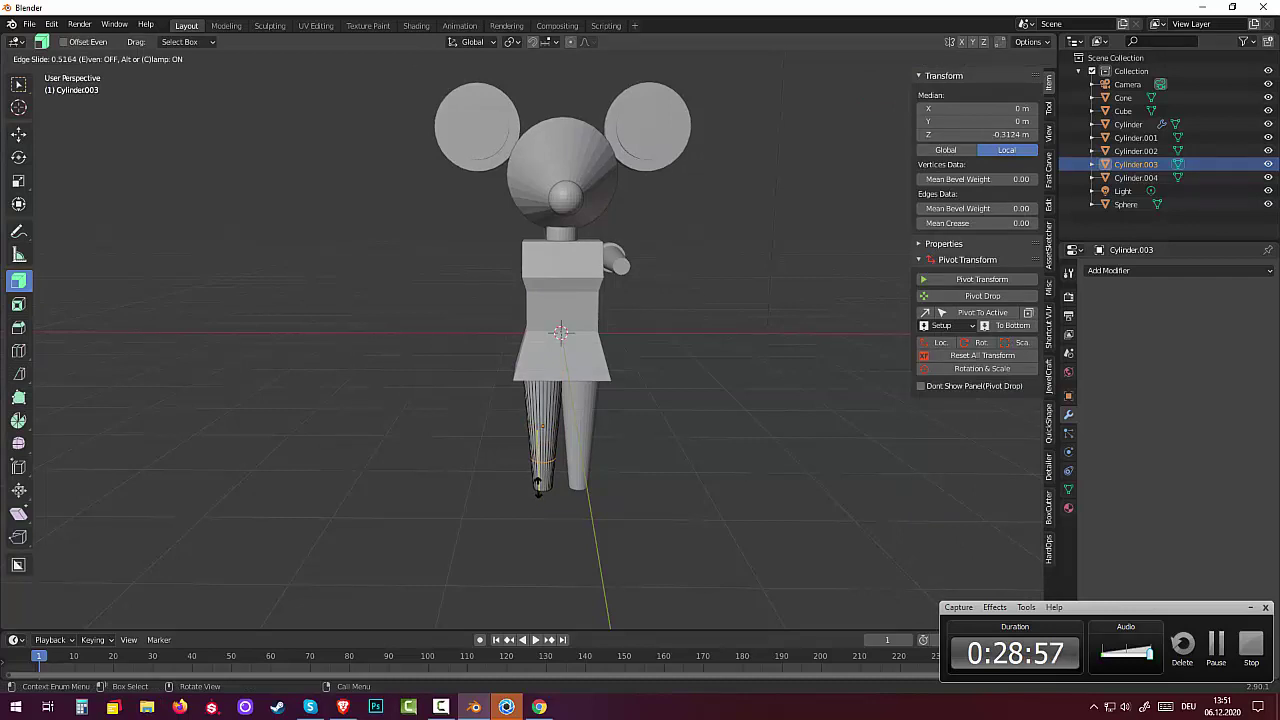
{"action": "left_click", "coordinate": [538, 487]}
{"action": "left_click", "coordinate": [866, 423]}
{"action": "mouse_move", "coordinate": [866, 423]}
{"action": "middle_mouse_down"}
{"action": "mouse_move", "coordinate": [620, 491]}
{"action": "mouse_move", "coordinate": [709, 420]}
{"action": "mouse_move", "coordinate": [743, 457]}
{"action": "mouse_move", "coordinate": [734, 444]}
{"action": "middle_mouse_up"}
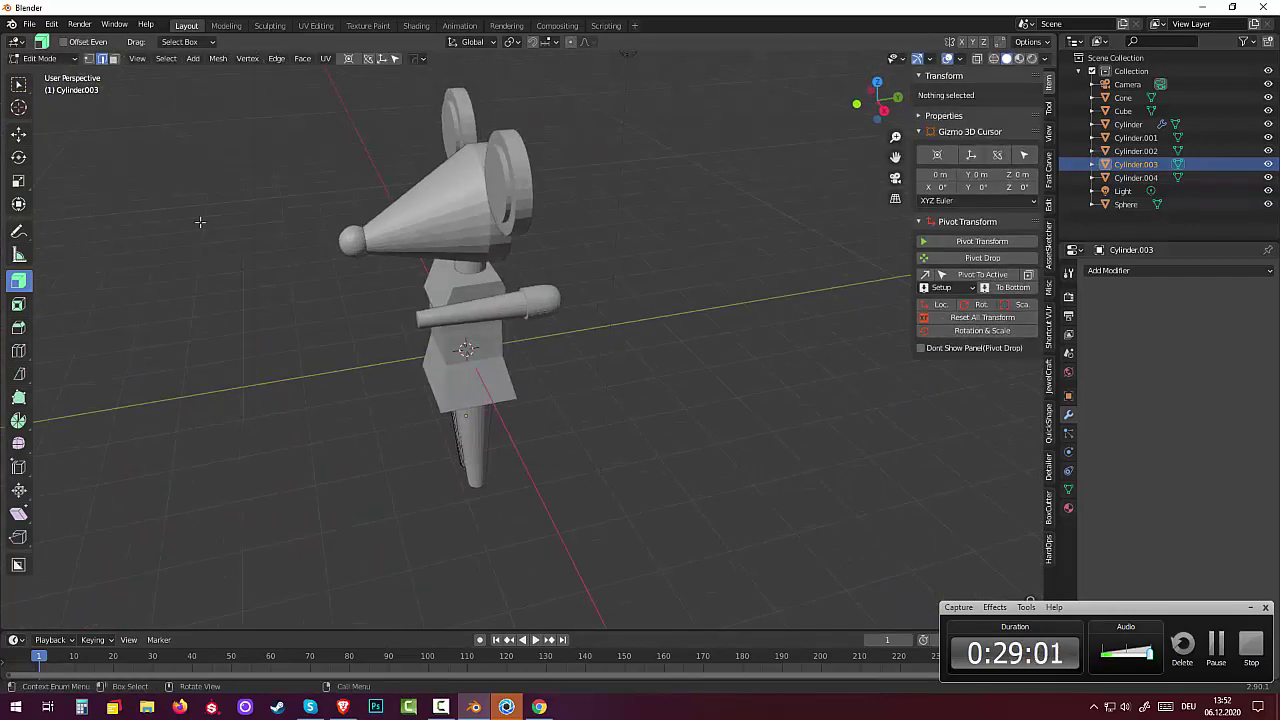
{"action": "left_click", "coordinate": [40, 58]}
{"action": "left_click", "coordinate": [40, 71]}
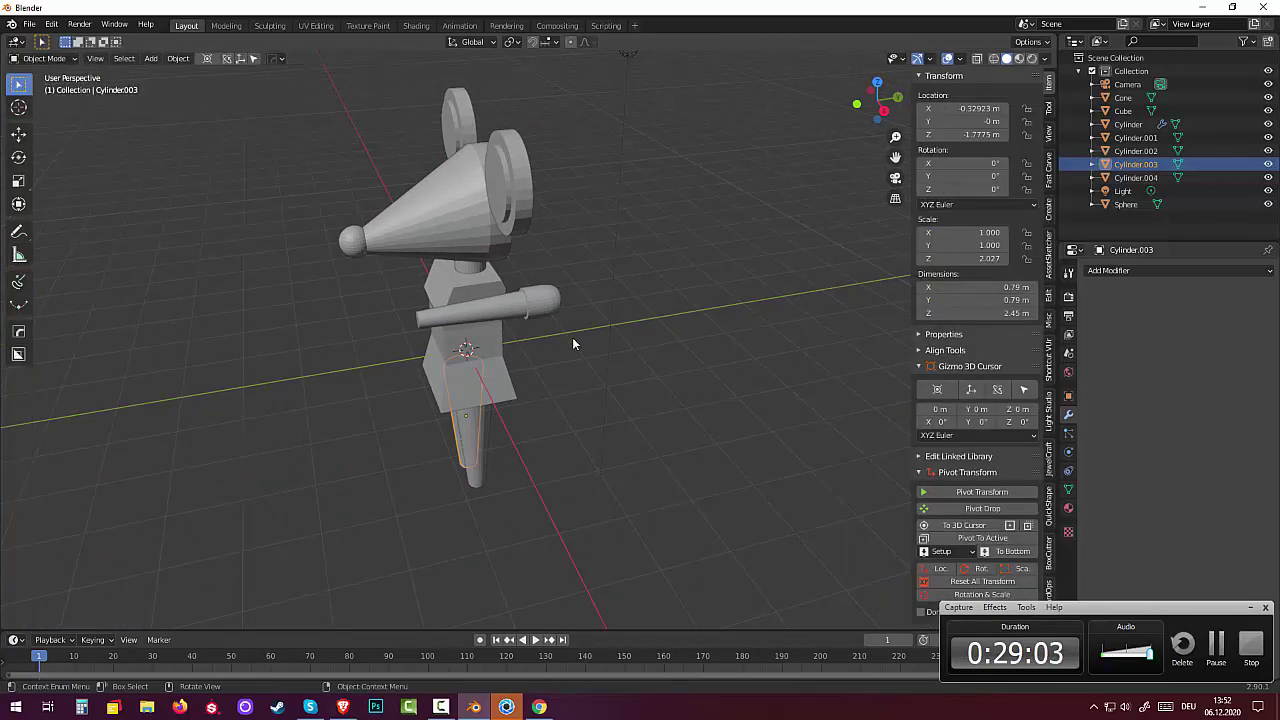
{"action": "left_click", "coordinate": [554, 306]}
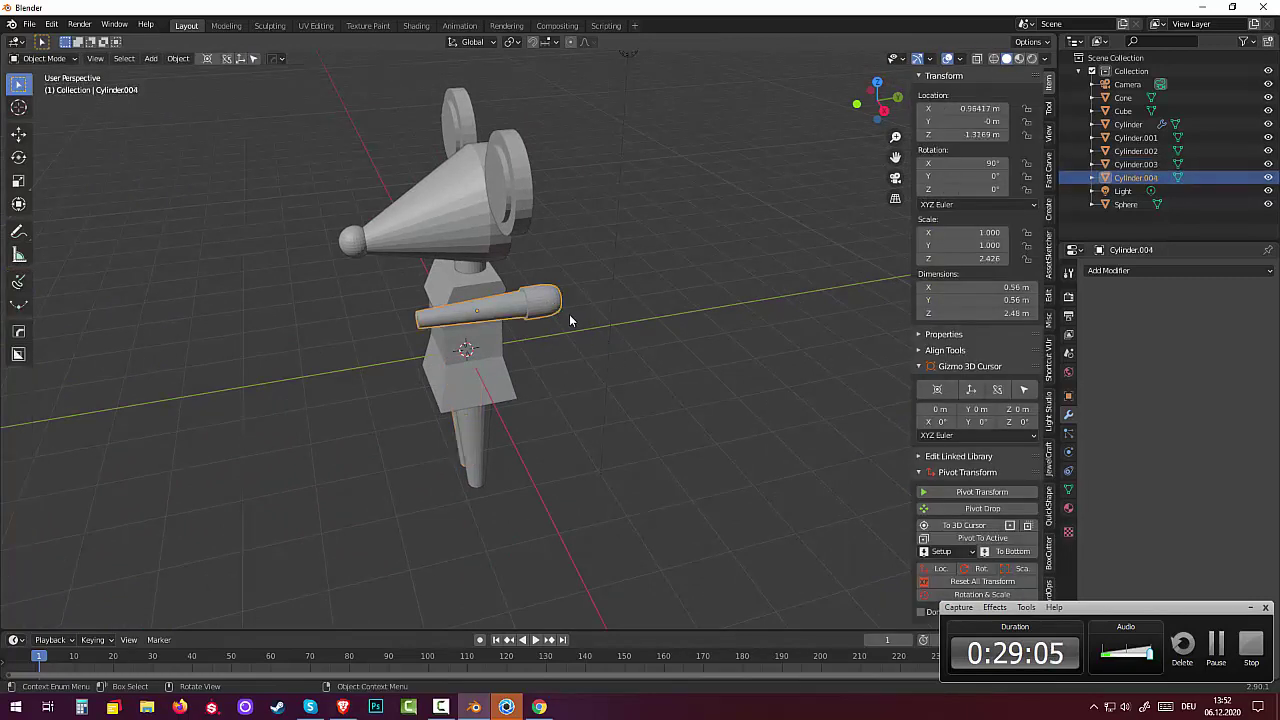
{"action": "key", "text": "KP_3"}
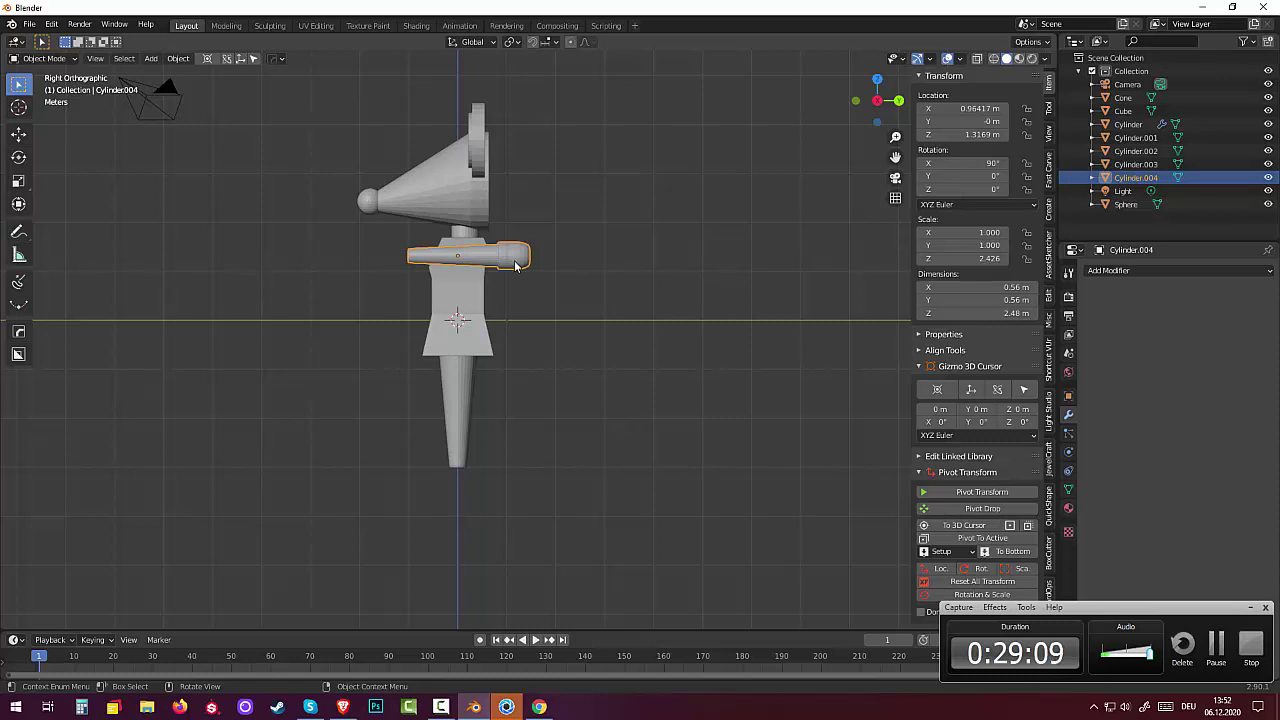
Step: In right side view, move the arm cylinder forward and up to the upper body
{"action": "key", "text": "g"}
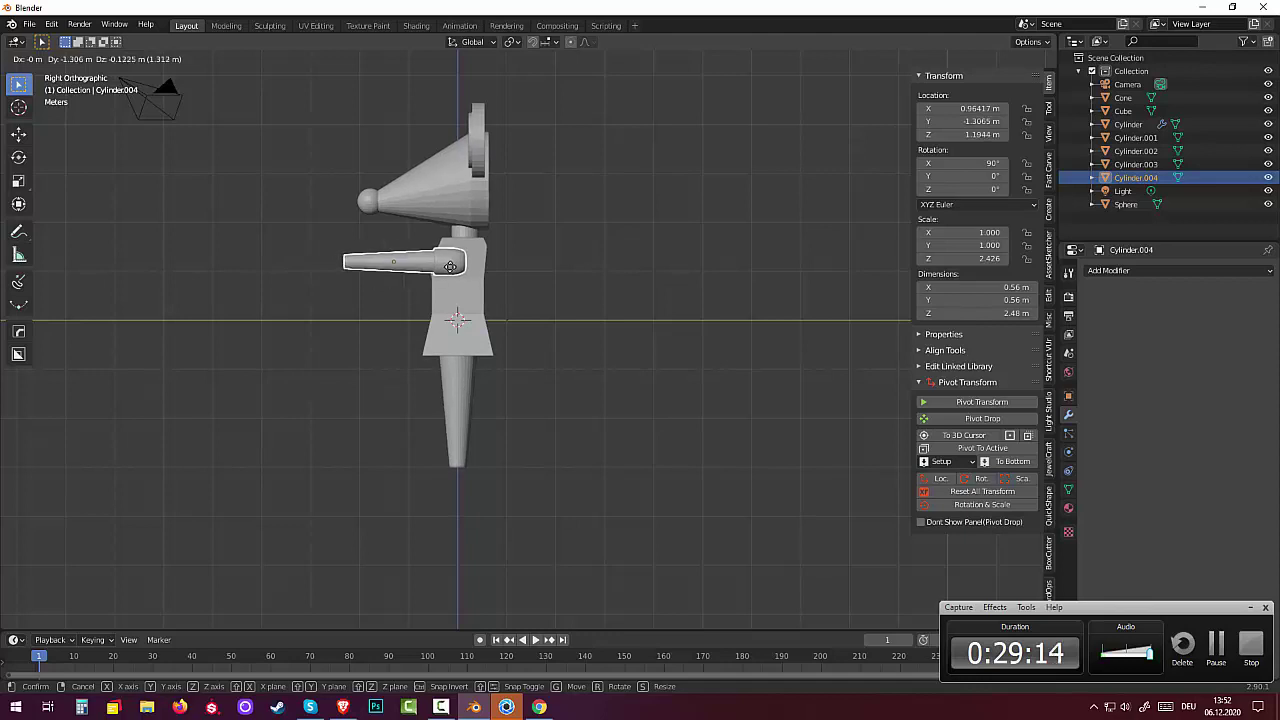
{"action": "left_click", "coordinate": [450, 266]}
{"action": "mouse_move", "coordinate": [562, 289]}
{"action": "middle_mouse_down"}
{"action": "mouse_move", "coordinate": [702, 316]}
{"action": "mouse_move", "coordinate": [651, 329]}
{"action": "mouse_move", "coordinate": [703, 309]}
{"action": "middle_mouse_up"}
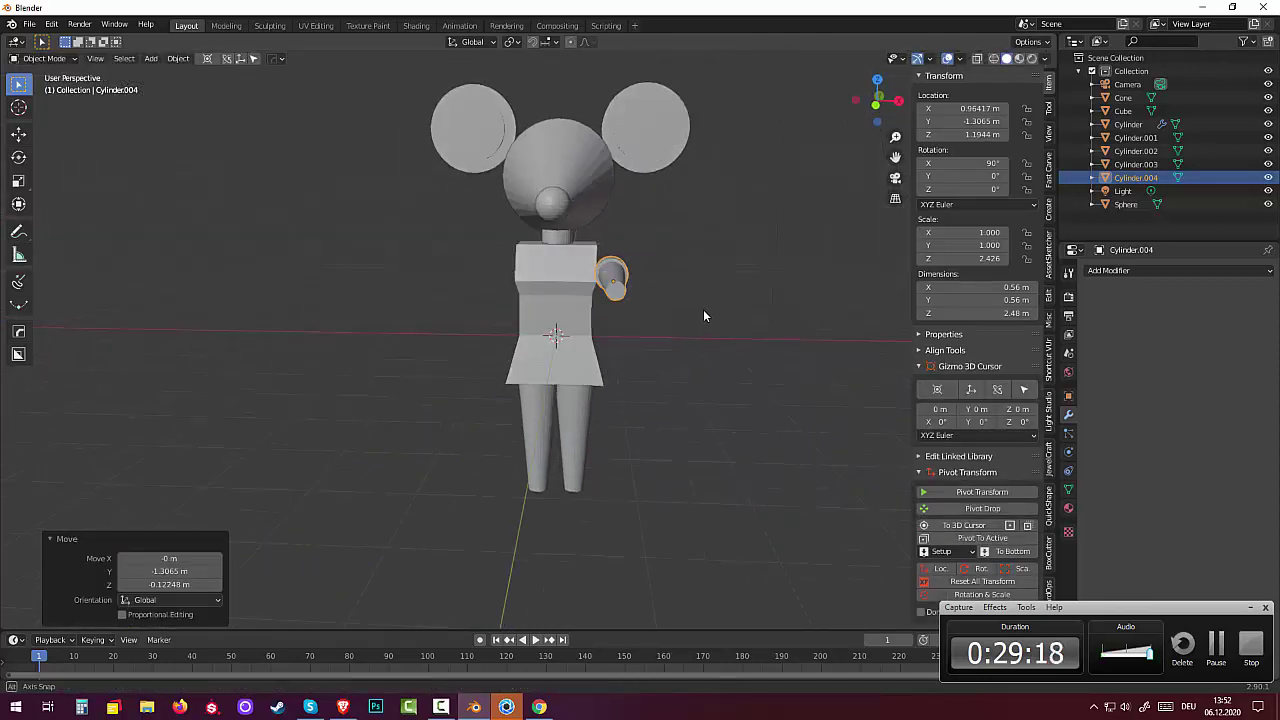
{"action": "key", "text": "KP_3"}
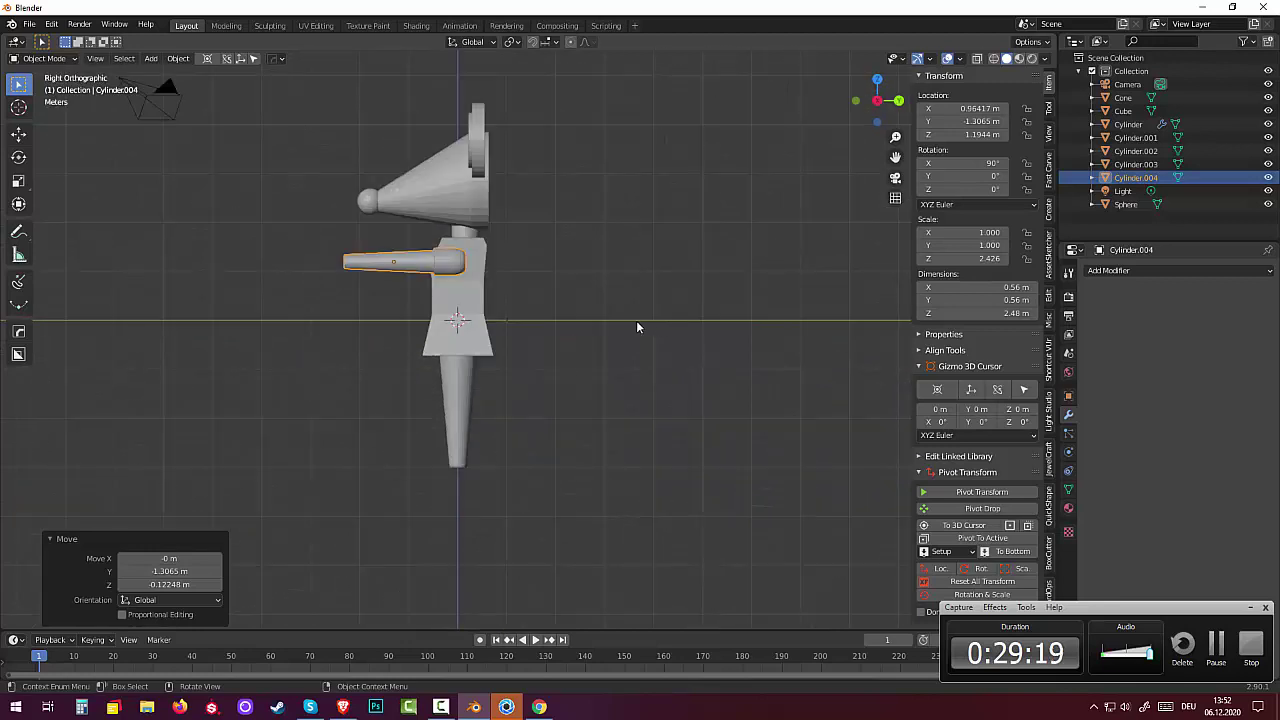
{"action": "key", "text": "g"}
{"action": "left_click", "coordinate": [476, 302]}
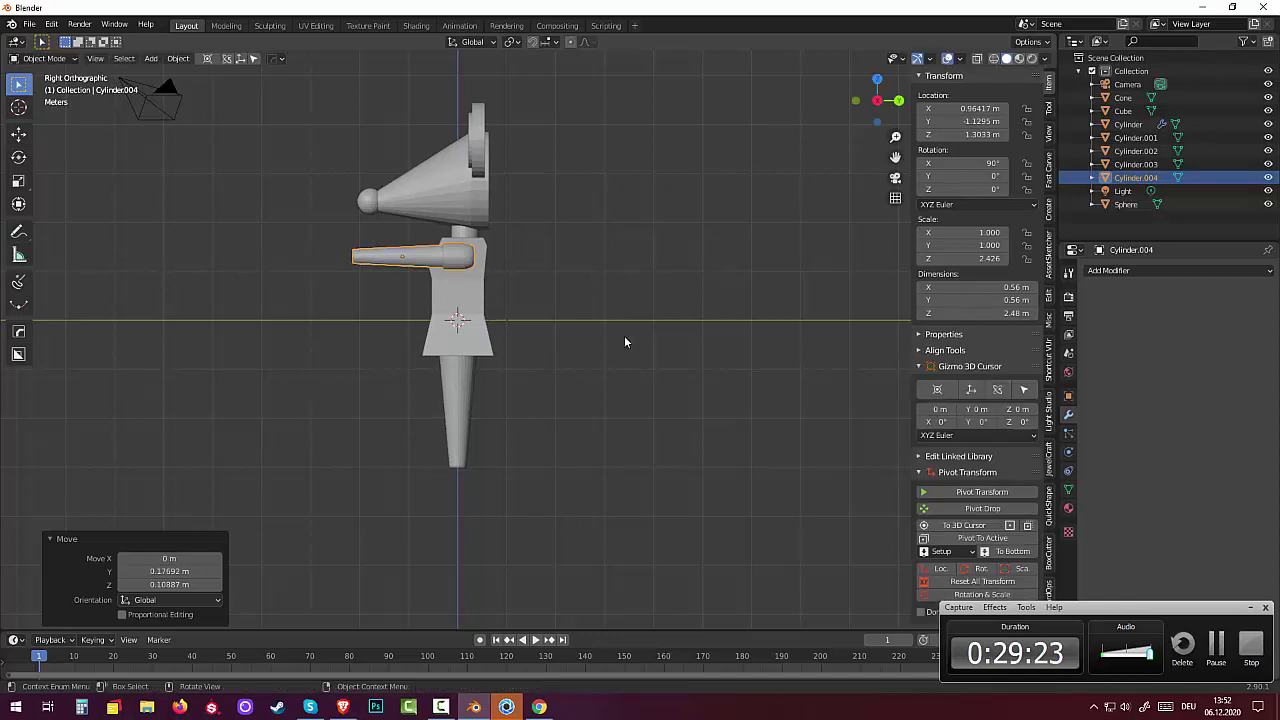
{"action": "mouse_move", "coordinate": [624, 335]}
{"action": "middle_mouse_down"}
{"action": "mouse_move", "coordinate": [803, 376]}
{"action": "mouse_move", "coordinate": [630, 349]}
{"action": "mouse_move", "coordinate": [673, 381]}
{"action": "mouse_move", "coordinate": [808, 386]}
{"action": "mouse_move", "coordinate": [596, 403]}
{"action": "middle_mouse_up"}
{"action": "left_click", "coordinate": [402, 470]}
{"action": "middle_click_drag", "start_coordinate": [405, 467], "coordinate": [362, 262]}
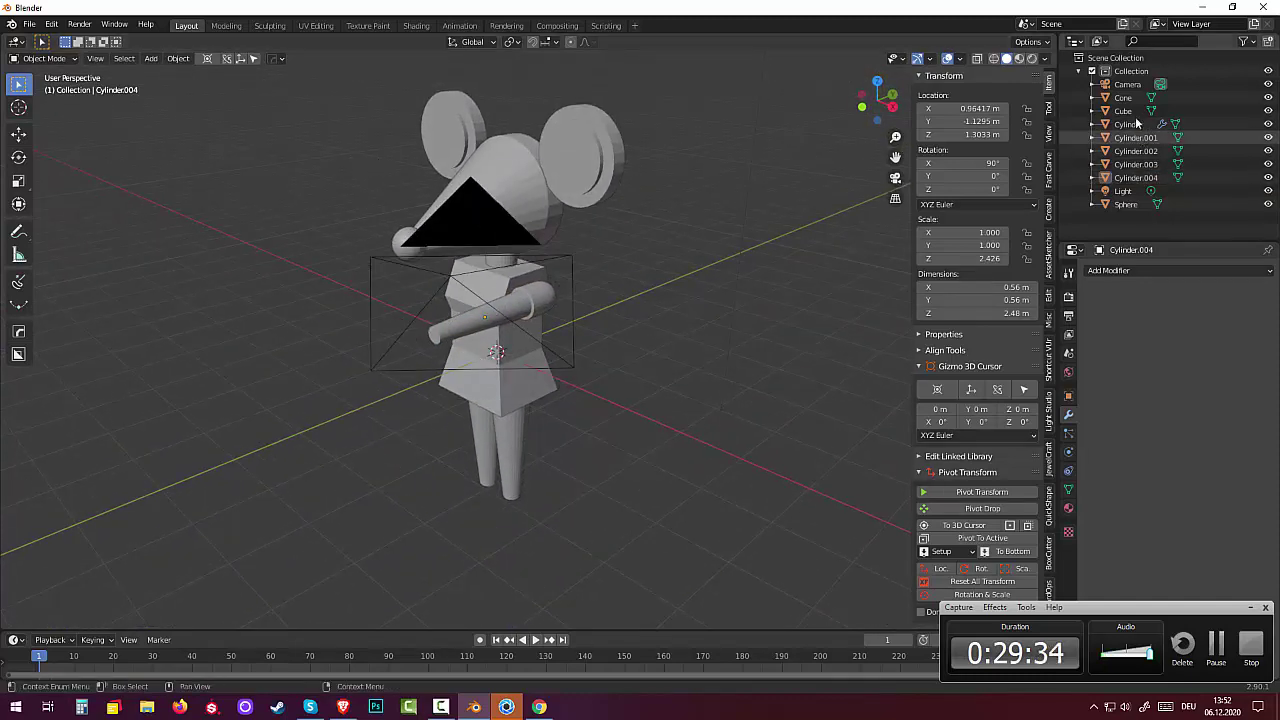
Step: Delete the scene camera from the Outliner
{"action": "left_click", "coordinate": [1128, 87]}
{"action": "key", "text": "Delete"}
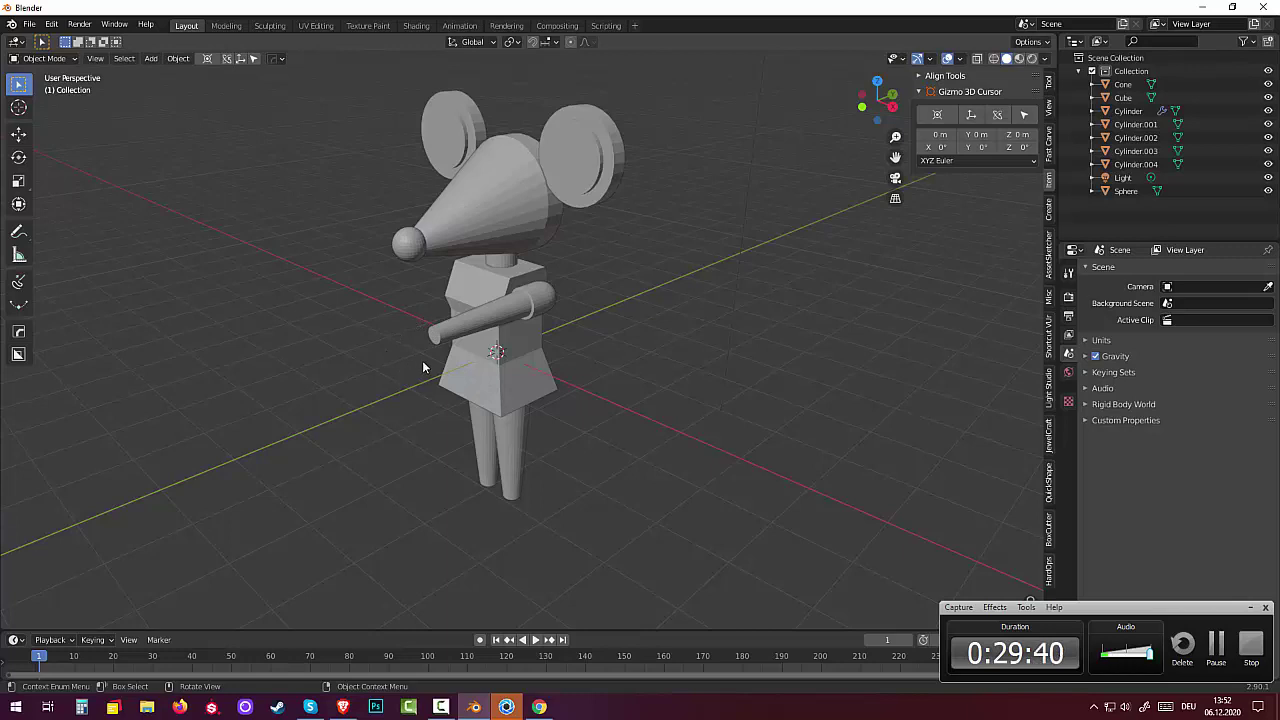
{"action": "middle_click_drag", "start_coordinate": [441, 351], "coordinate": [433, 357]}
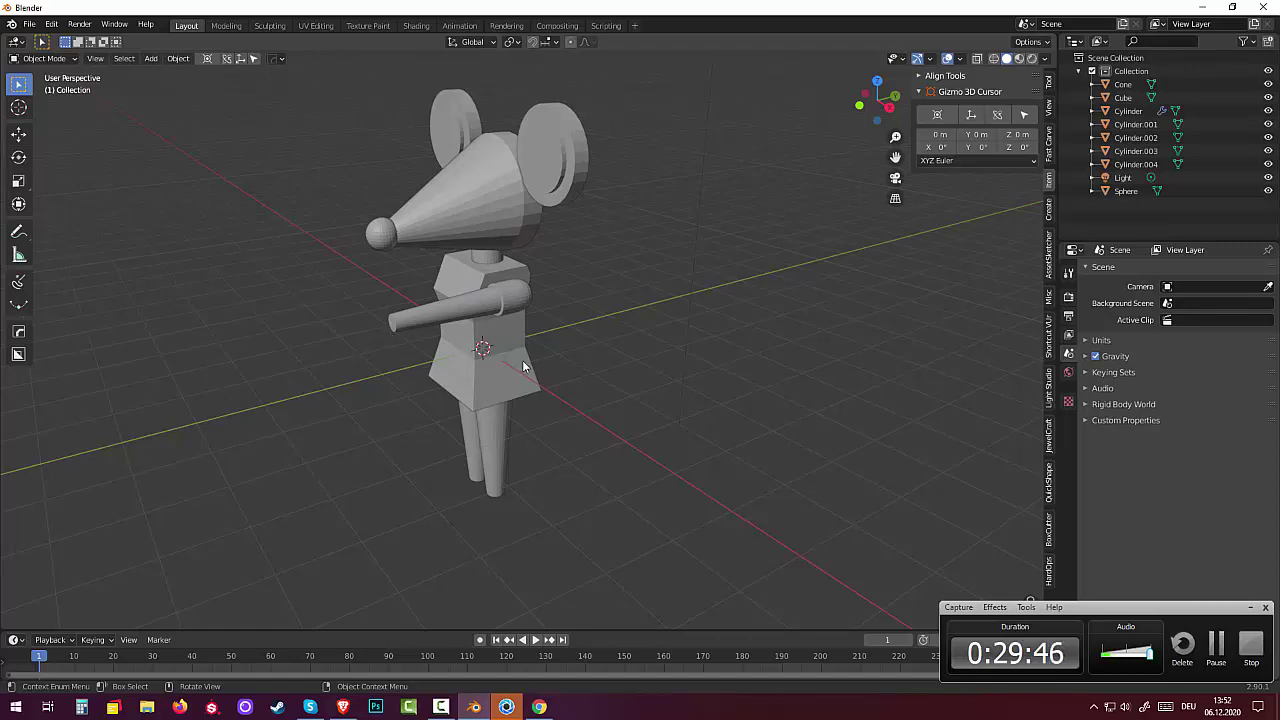
{"action": "key", "text": "shift+a"}
{"action": "key", "text": "shift+a"}
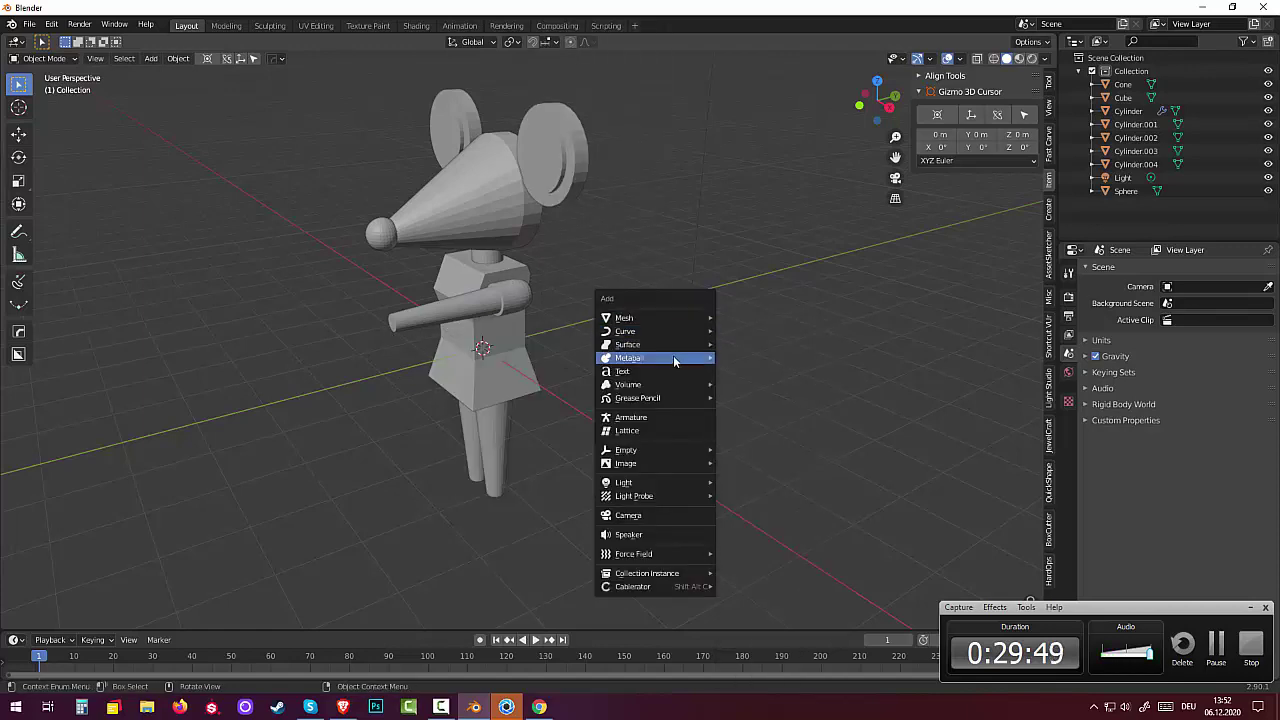
{"action": "mouse_move", "coordinate": [655, 317]}
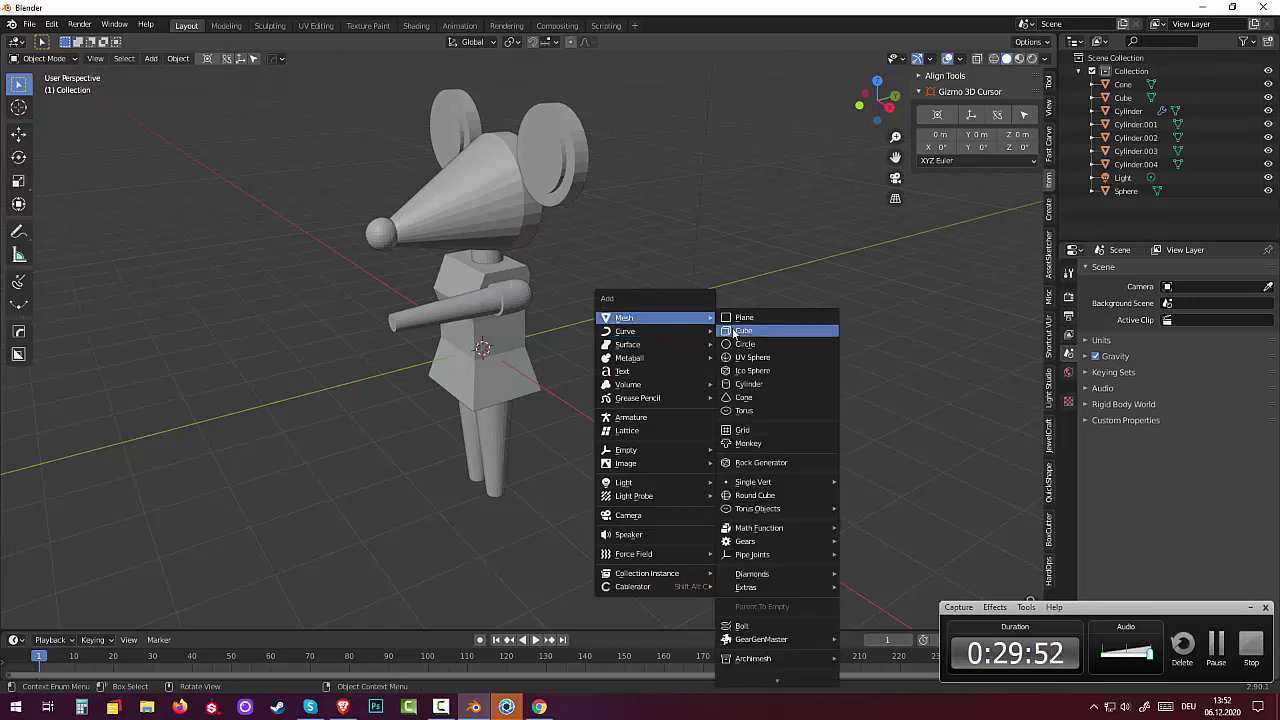
Step: Add a cube, place it in front of the arm, and scale it to 0.182
{"action": "left_click", "coordinate": [746, 333]}
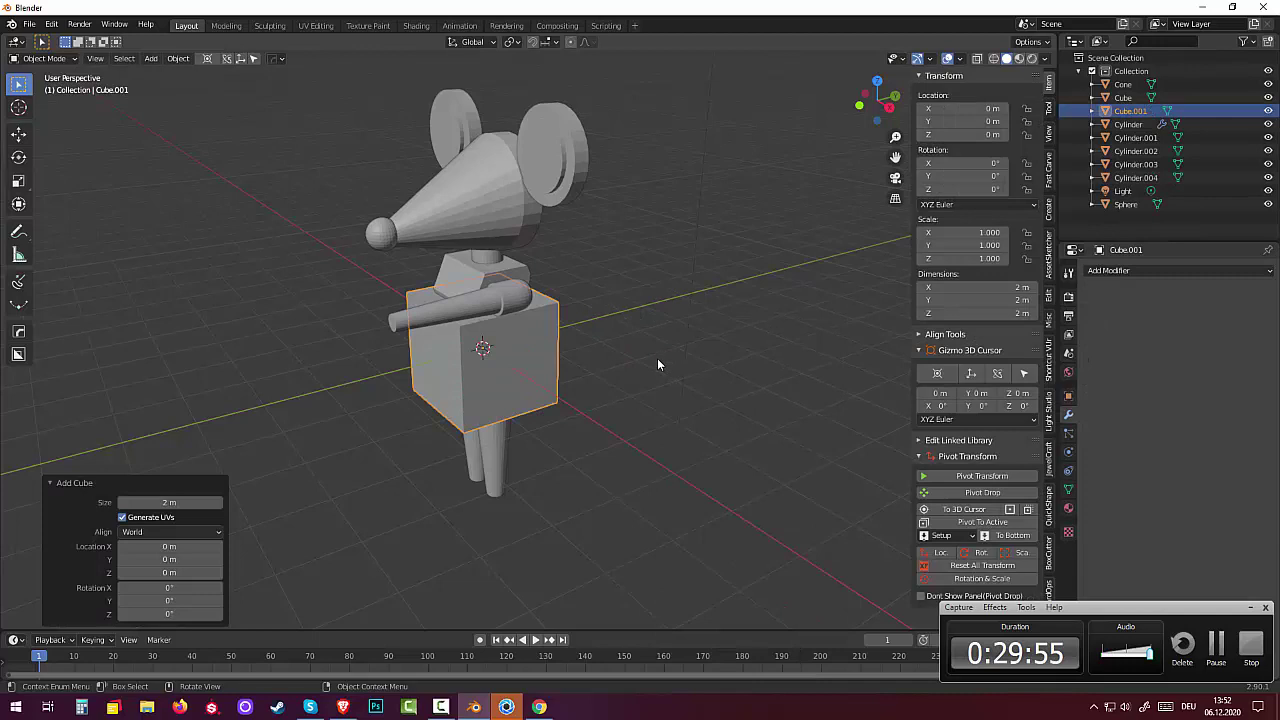
{"action": "key", "text": "KP_3"}
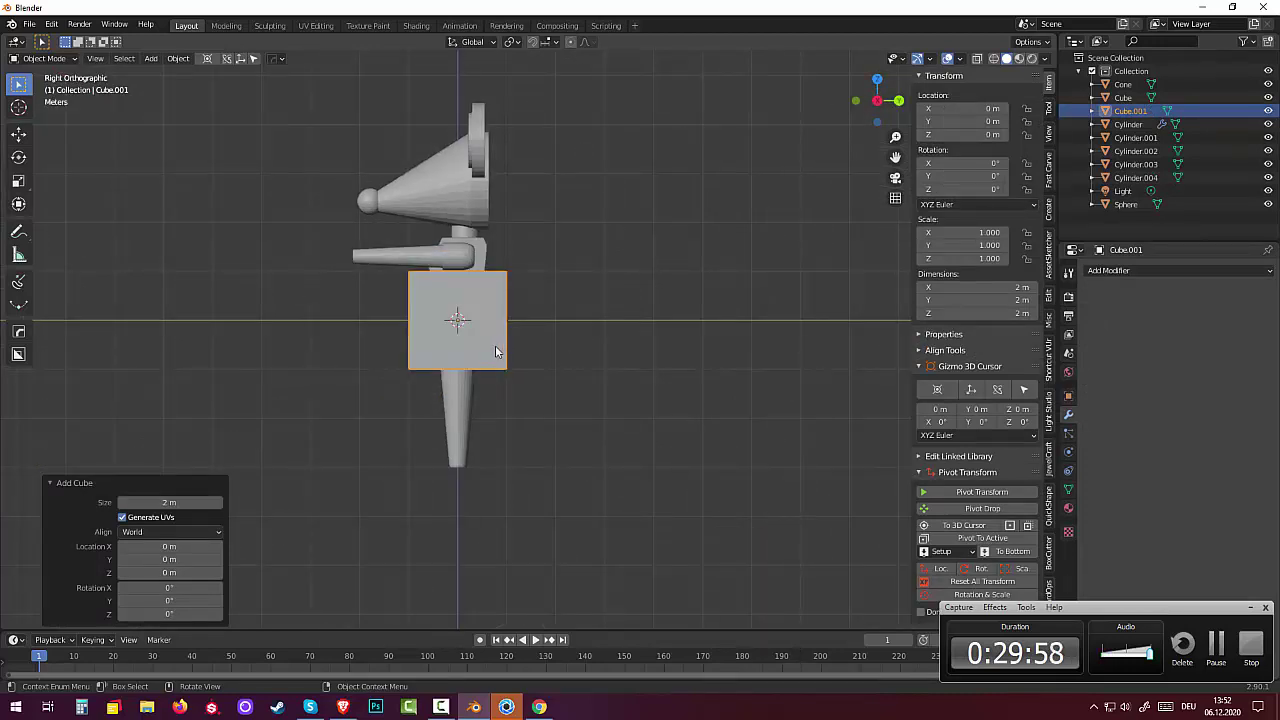
{"action": "key", "text": "g"}
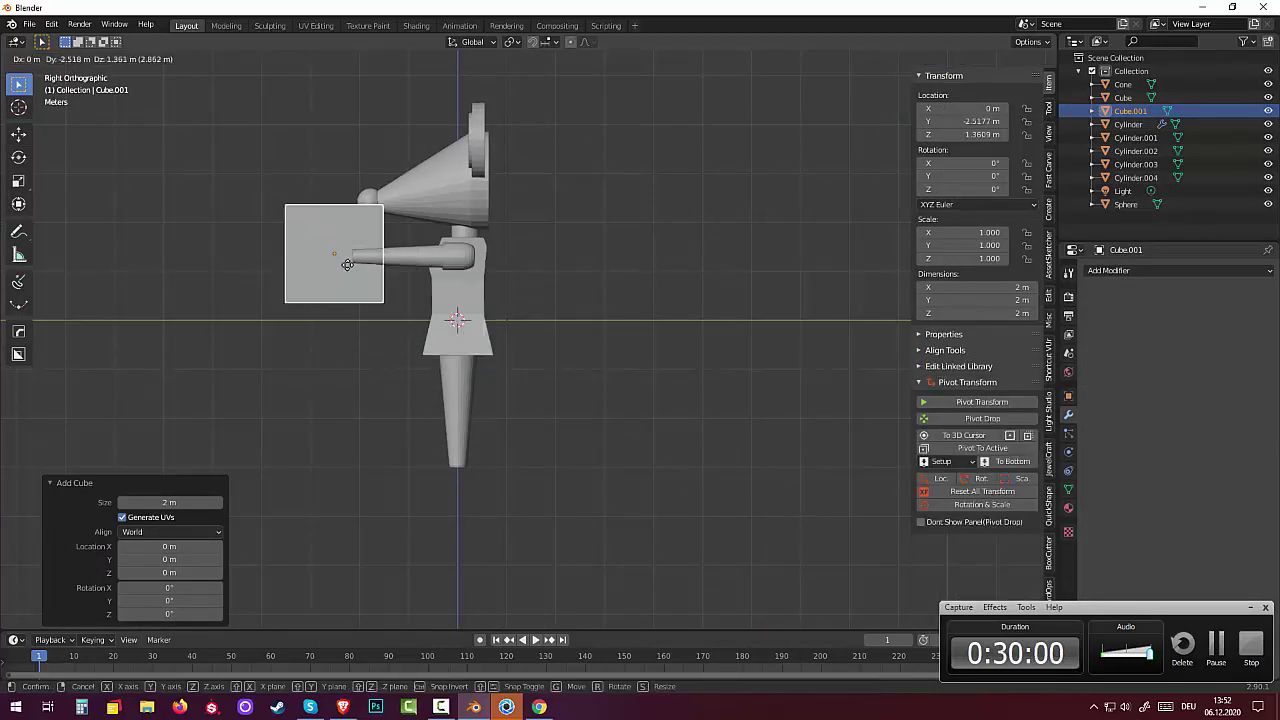
{"action": "left_click", "coordinate": [351, 287]}
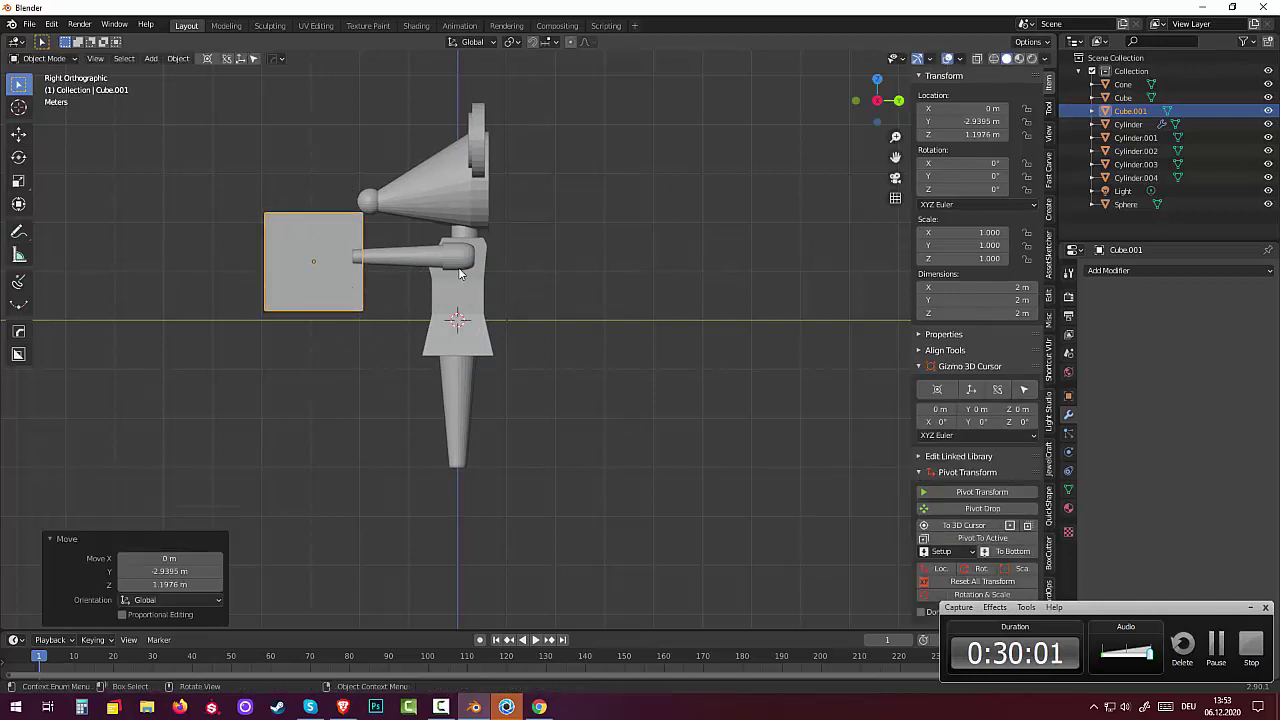
{"action": "key", "text": "s"}
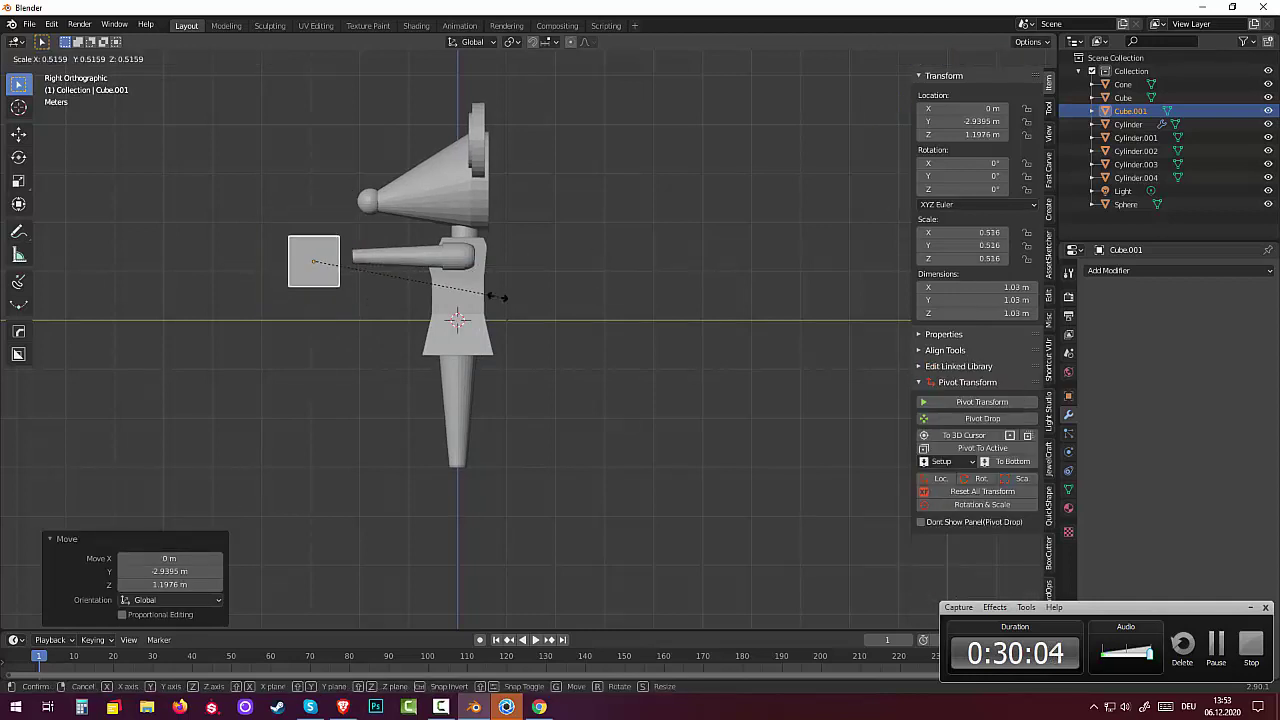
{"action": "left_click", "coordinate": [377, 281]}
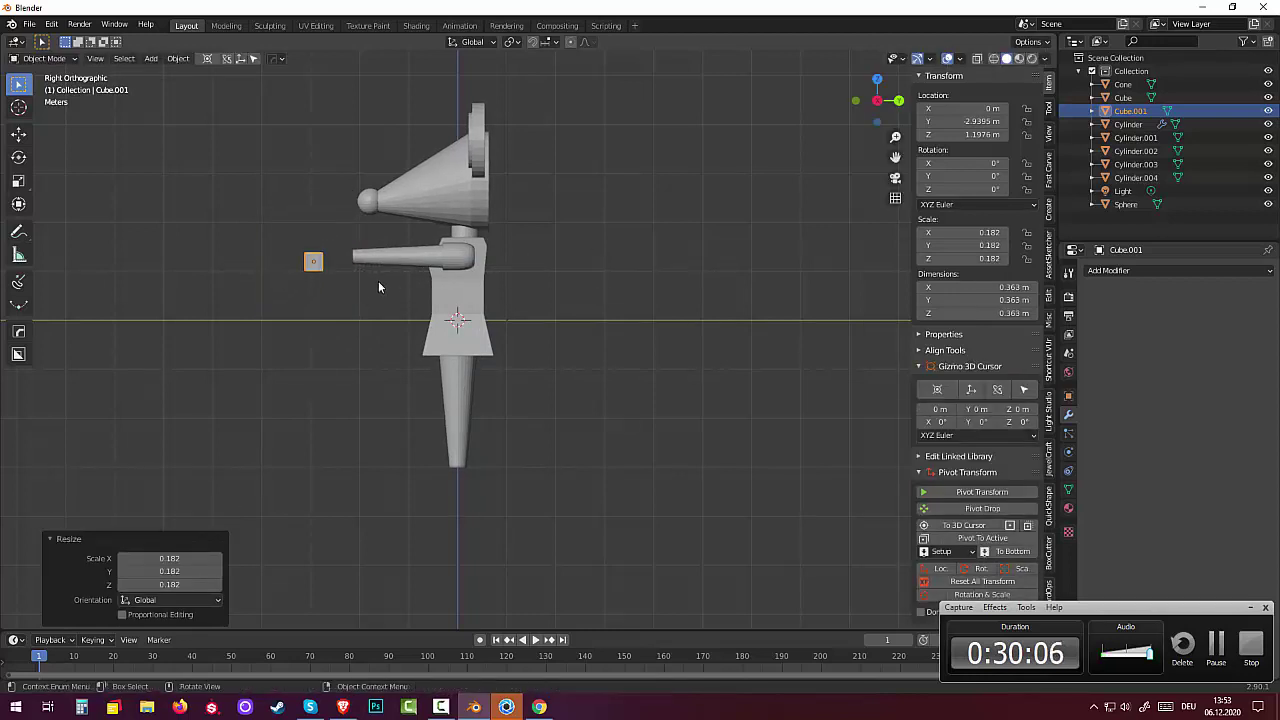
{"action": "mouse_move", "coordinate": [378, 281]}
{"action": "middle_mouse_down"}
{"action": "mouse_move", "coordinate": [648, 384]}
{"action": "mouse_move", "coordinate": [588, 334]}
{"action": "middle_mouse_up"}
Step: In front view, move the small cube 0.939 m along X beside the right hand
{"action": "key", "text": "KP_3"}
{"action": "key", "text": "KP_1"}
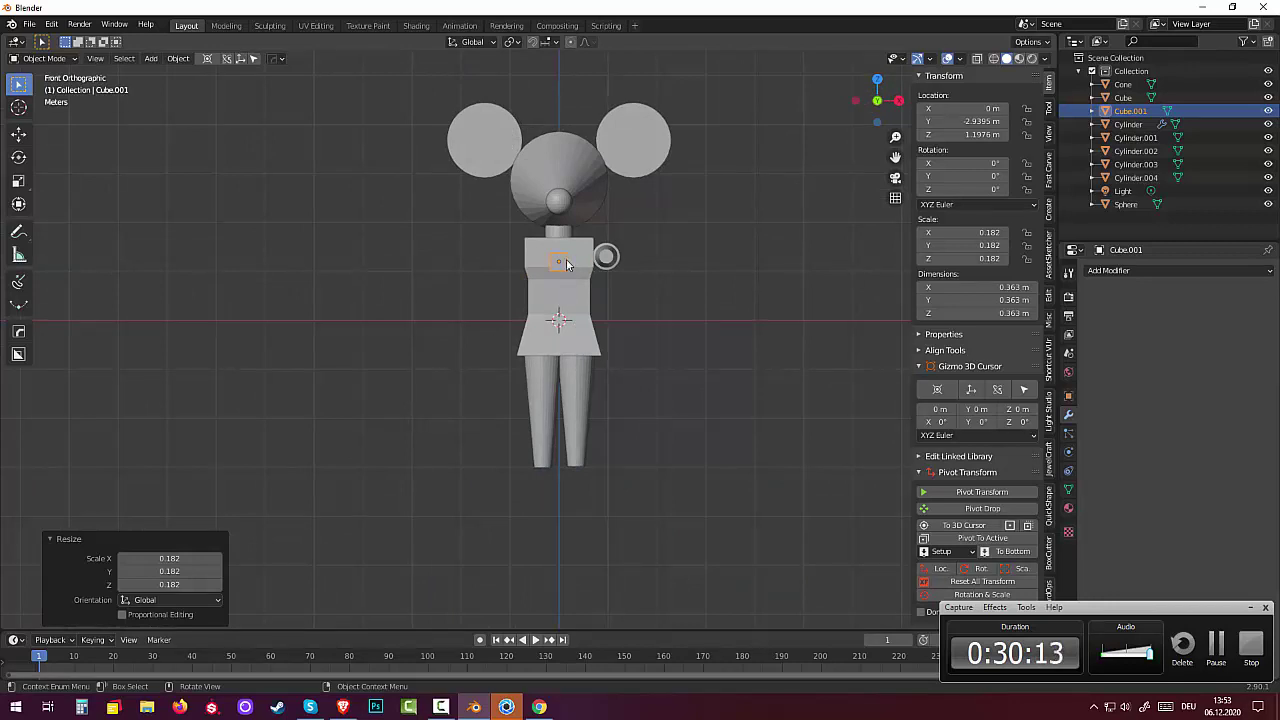
{"action": "key", "text": "g"}
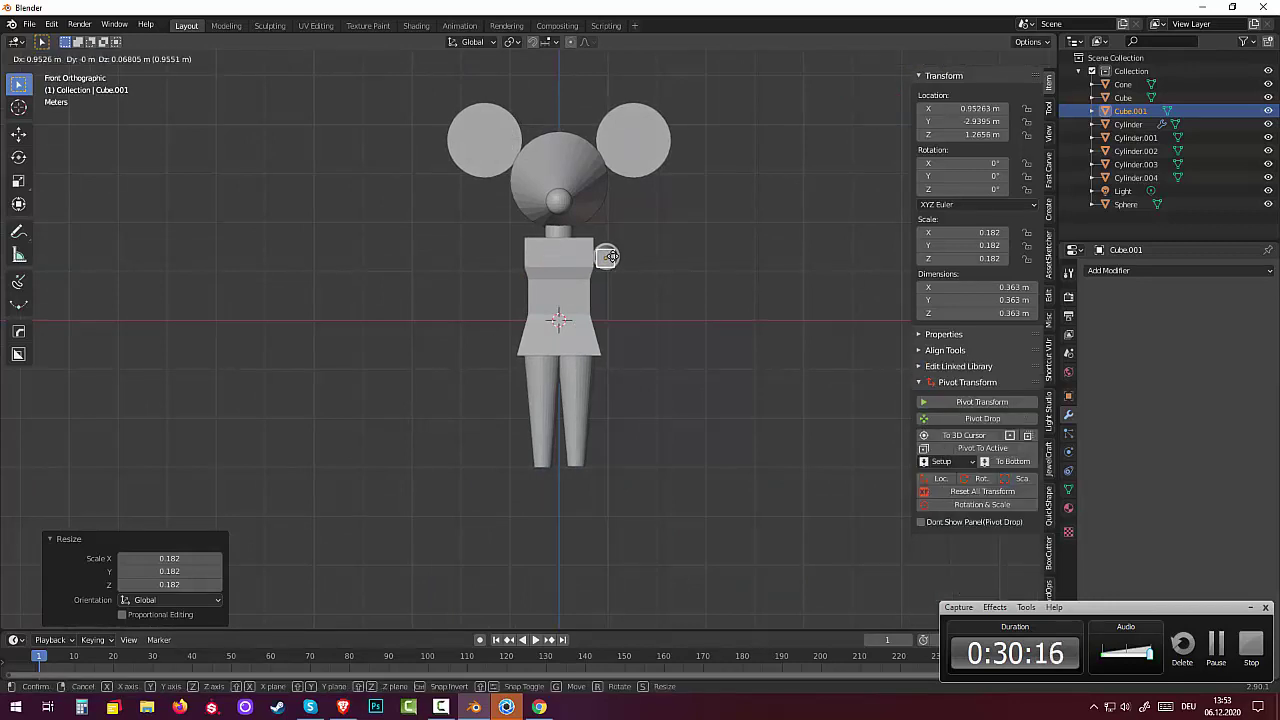
{"action": "left_click", "coordinate": [608, 256]}
{"action": "mouse_move", "coordinate": [610, 256]}
{"action": "middle_mouse_down"}
{"action": "mouse_move", "coordinate": [606, 356]}
{"action": "mouse_move", "coordinate": [494, 342]}
{"action": "middle_mouse_up"}
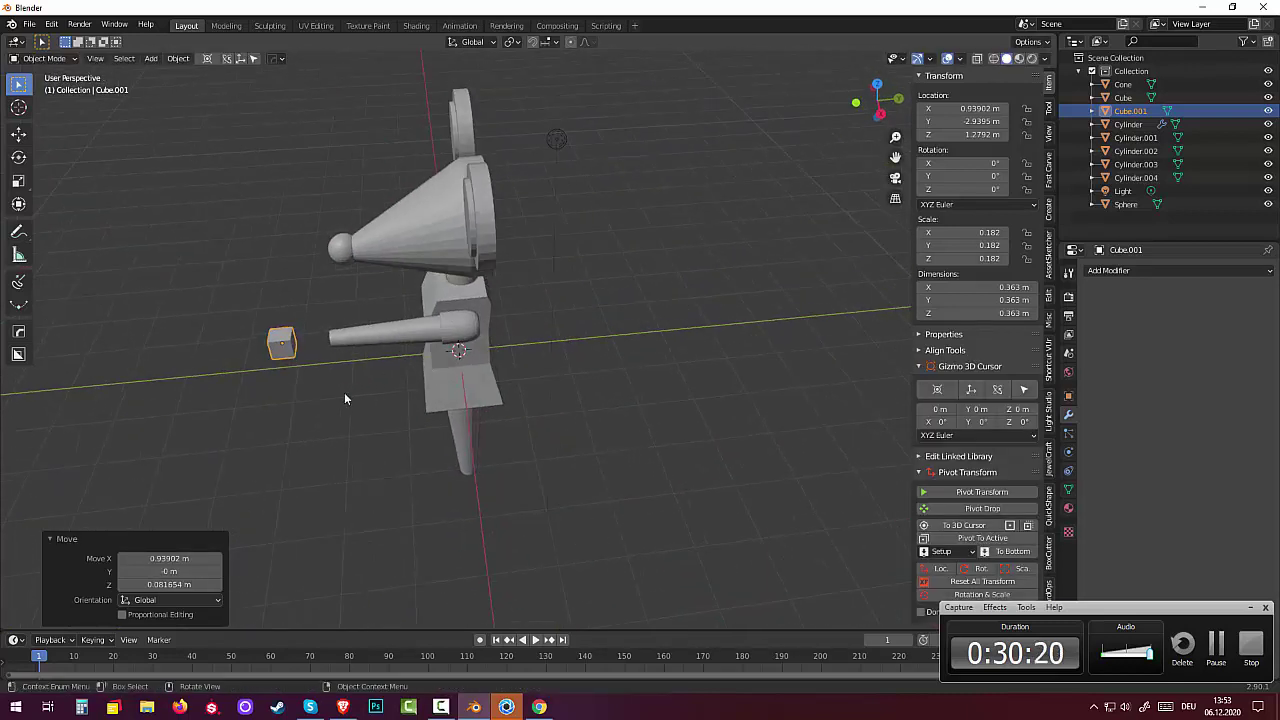
Step: Slide the hand cube along Y against the arm's tip
{"action": "key", "text": "g"}
{"action": "key", "text": "y"}
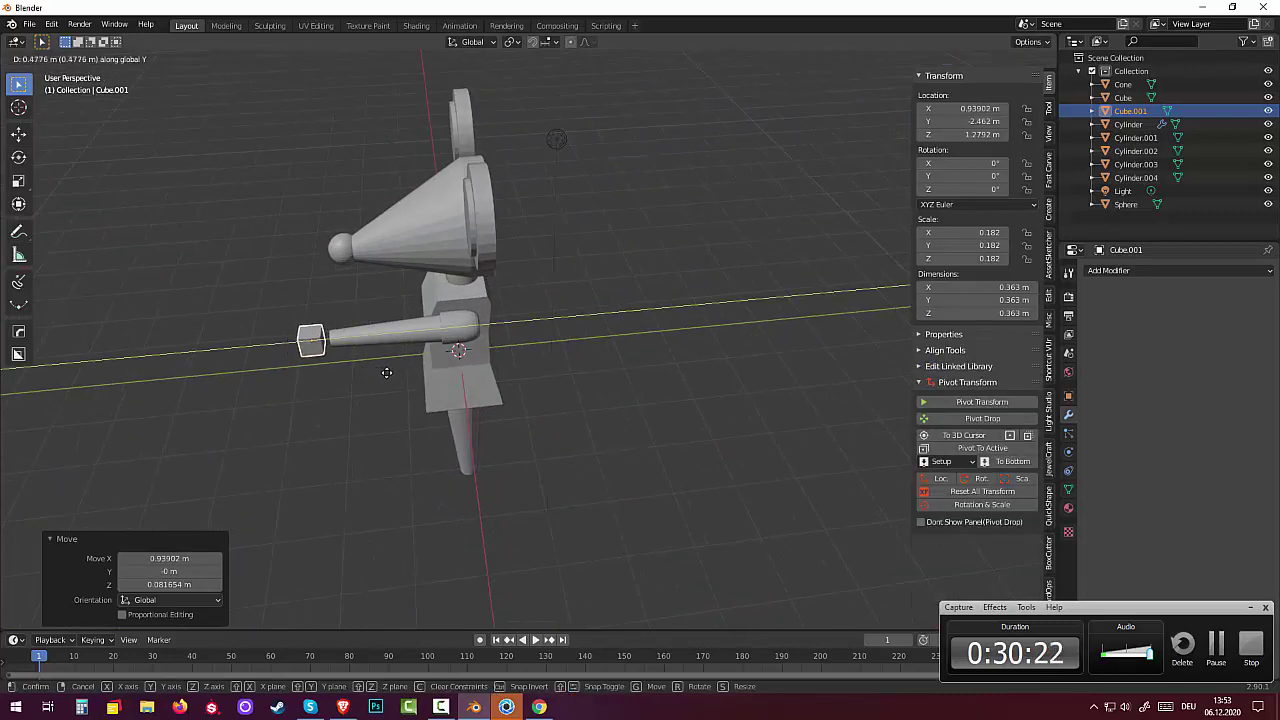
{"action": "left_click", "coordinate": [396, 367]}
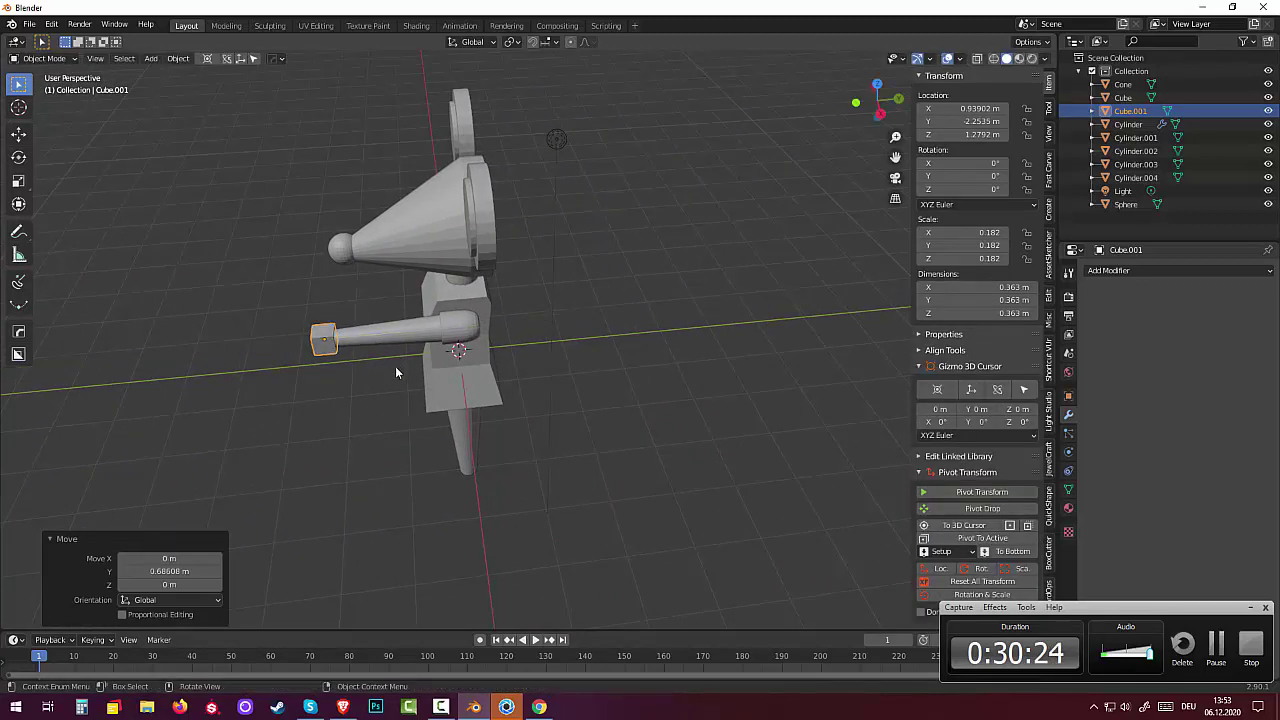
{"action": "mouse_move", "coordinate": [395, 366]}
{"action": "middle_mouse_down"}
{"action": "mouse_move", "coordinate": [546, 334]}
{"action": "mouse_move", "coordinate": [544, 349]}
{"action": "mouse_move", "coordinate": [535, 302]}
{"action": "middle_mouse_up"}
{"action": "middle_click_drag", "start_coordinate": [531, 303], "coordinate": [548, 307]}
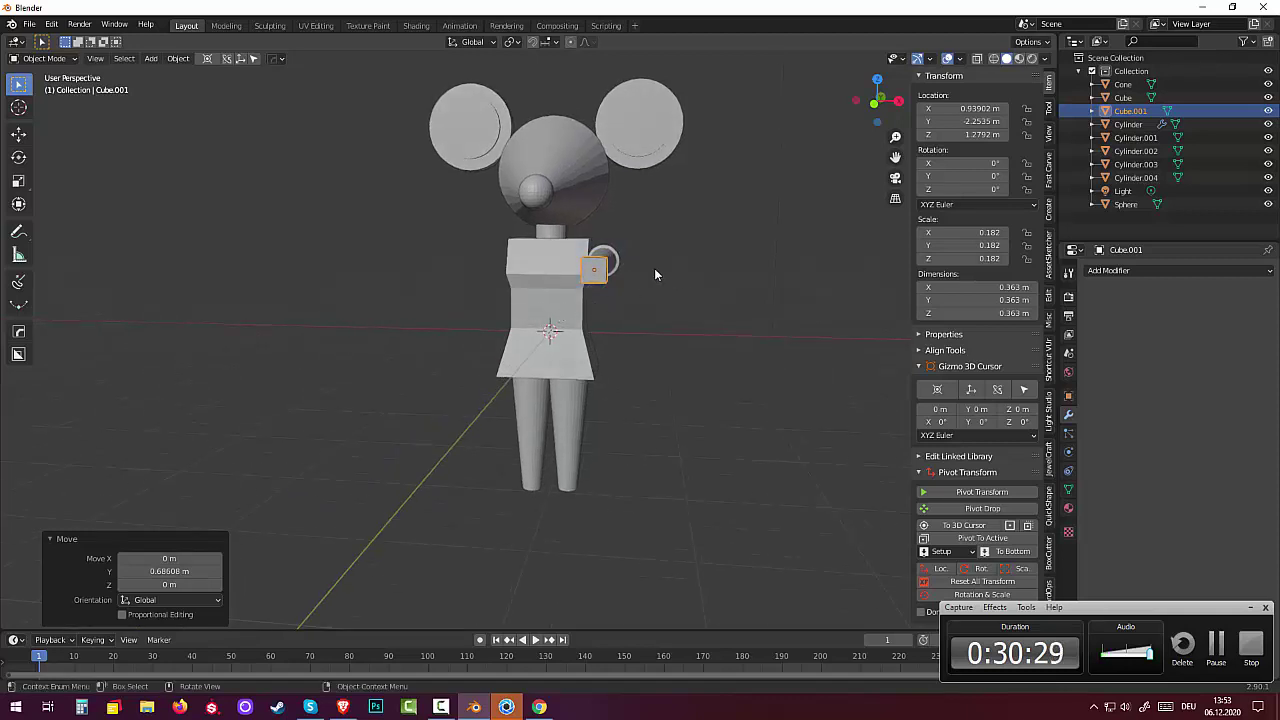
Step: Flatten the hand cube to 0.779 on Z and nudge it slightly upward
{"action": "key", "text": "s"}
{"action": "key", "text": "z"}
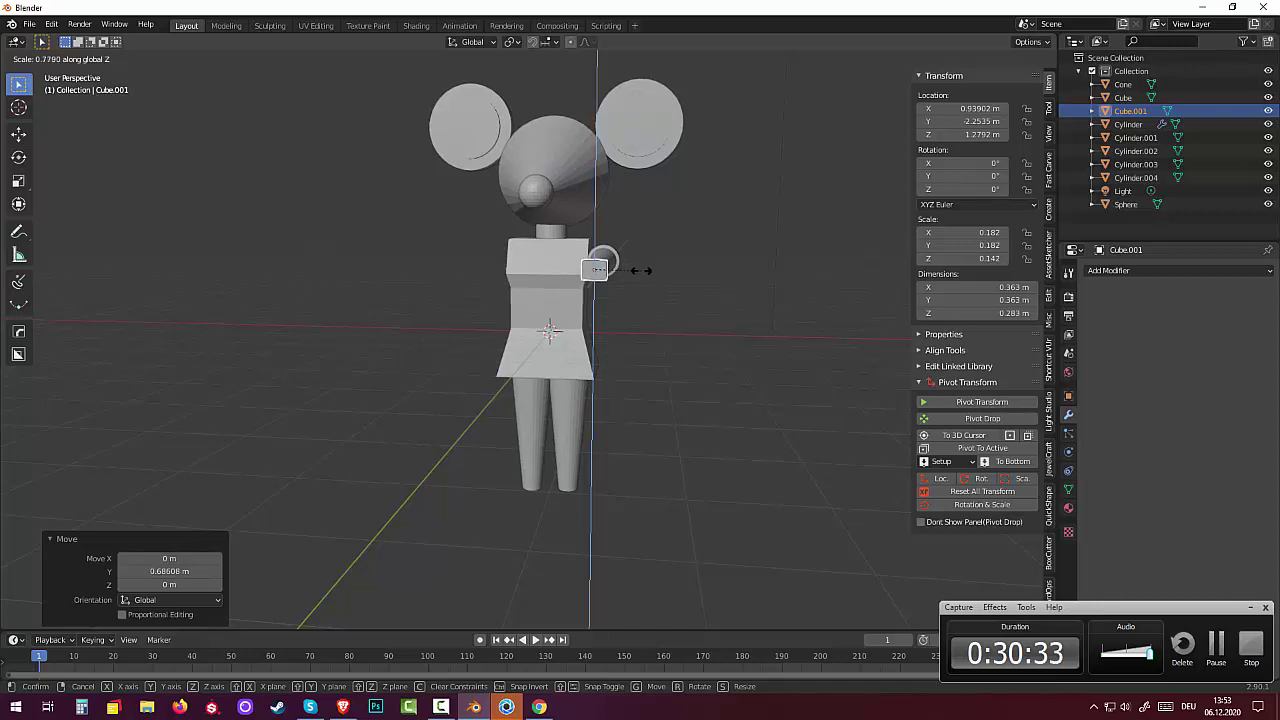
{"action": "left_click", "coordinate": [641, 270]}
{"action": "mouse_move", "coordinate": [635, 273]}
{"action": "middle_mouse_down"}
{"action": "mouse_move", "coordinate": [531, 283]}
{"action": "mouse_move", "coordinate": [500, 345]}
{"action": "mouse_move", "coordinate": [337, 337]}
{"action": "mouse_move", "coordinate": [355, 313]}
{"action": "mouse_move", "coordinate": [324, 345]}
{"action": "middle_mouse_up"}
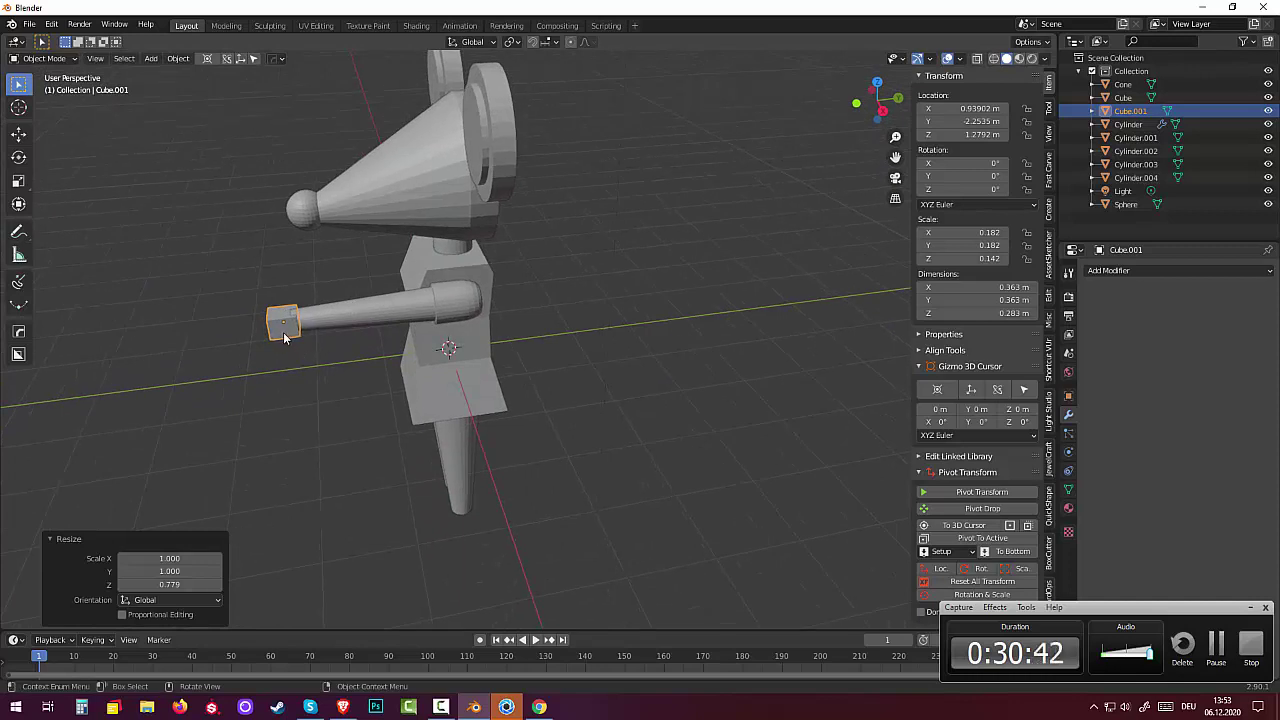
{"action": "key", "text": "g"}
{"action": "key", "text": "z"}
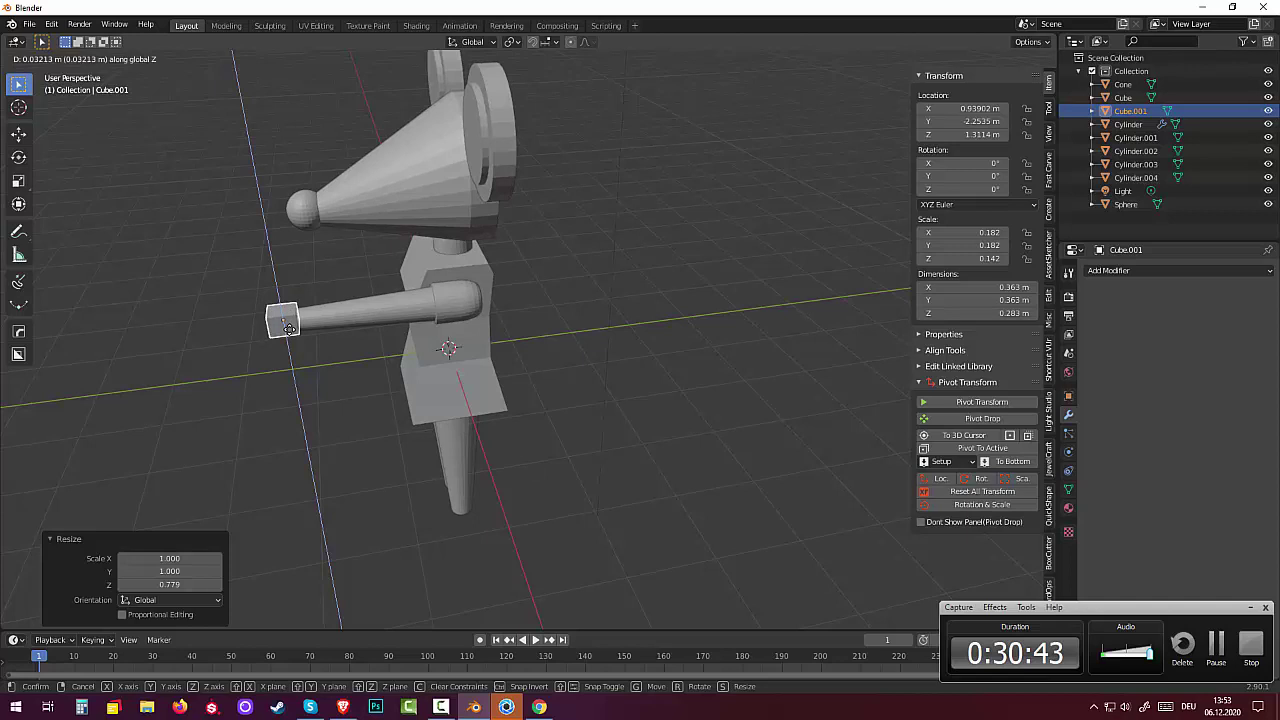
{"action": "left_click", "coordinate": [288, 328]}
{"action": "mouse_move", "coordinate": [292, 330]}
{"action": "middle_mouse_down"}
{"action": "mouse_move", "coordinate": [342, 316]}
{"action": "mouse_move", "coordinate": [448, 340]}
{"action": "middle_mouse_up"}
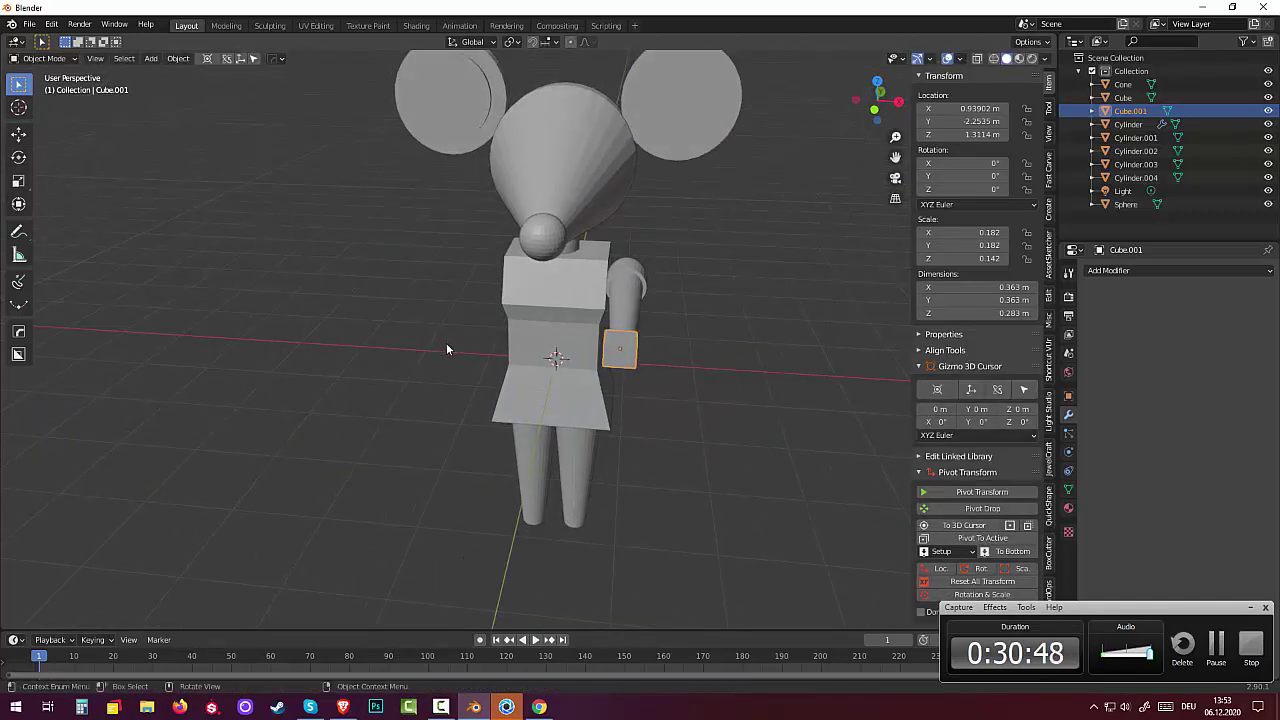
Step: In Edit Mode, widen the hand cube's outer face to 1.297 along X
{"action": "left_click", "coordinate": [45, 58]}
{"action": "left_click", "coordinate": [50, 88]}
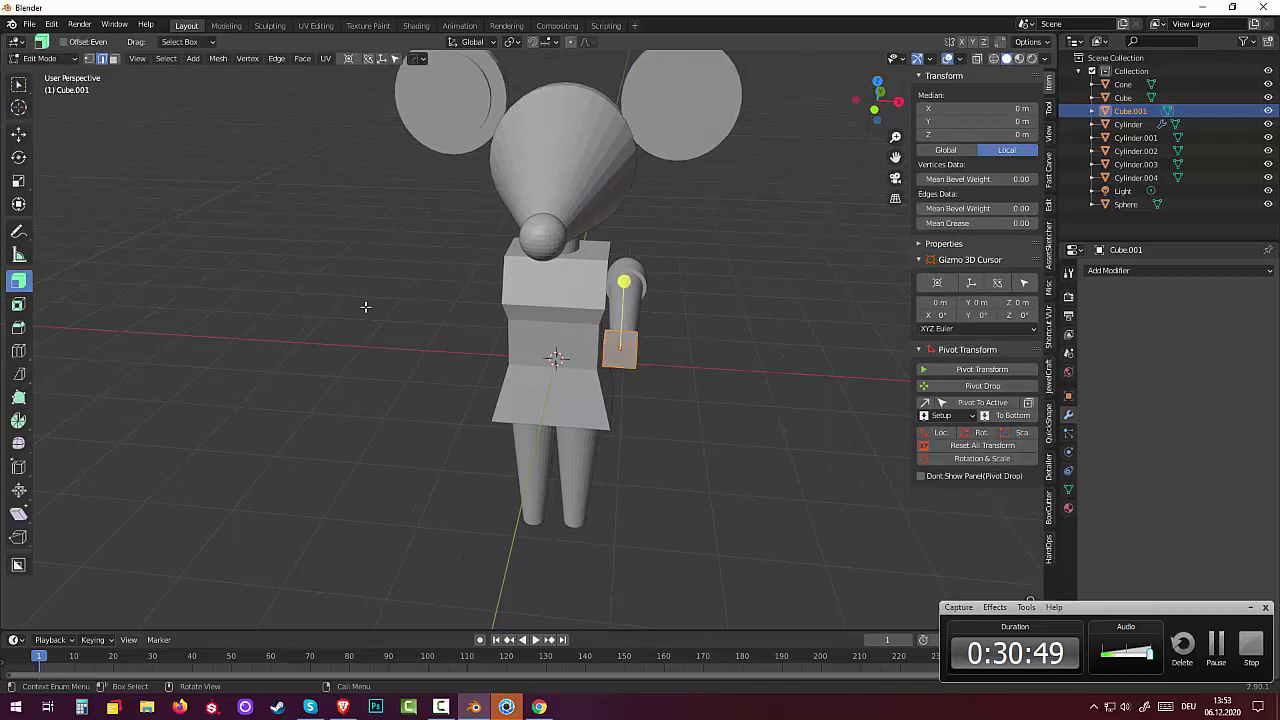
{"action": "left_click", "coordinate": [617, 356]}
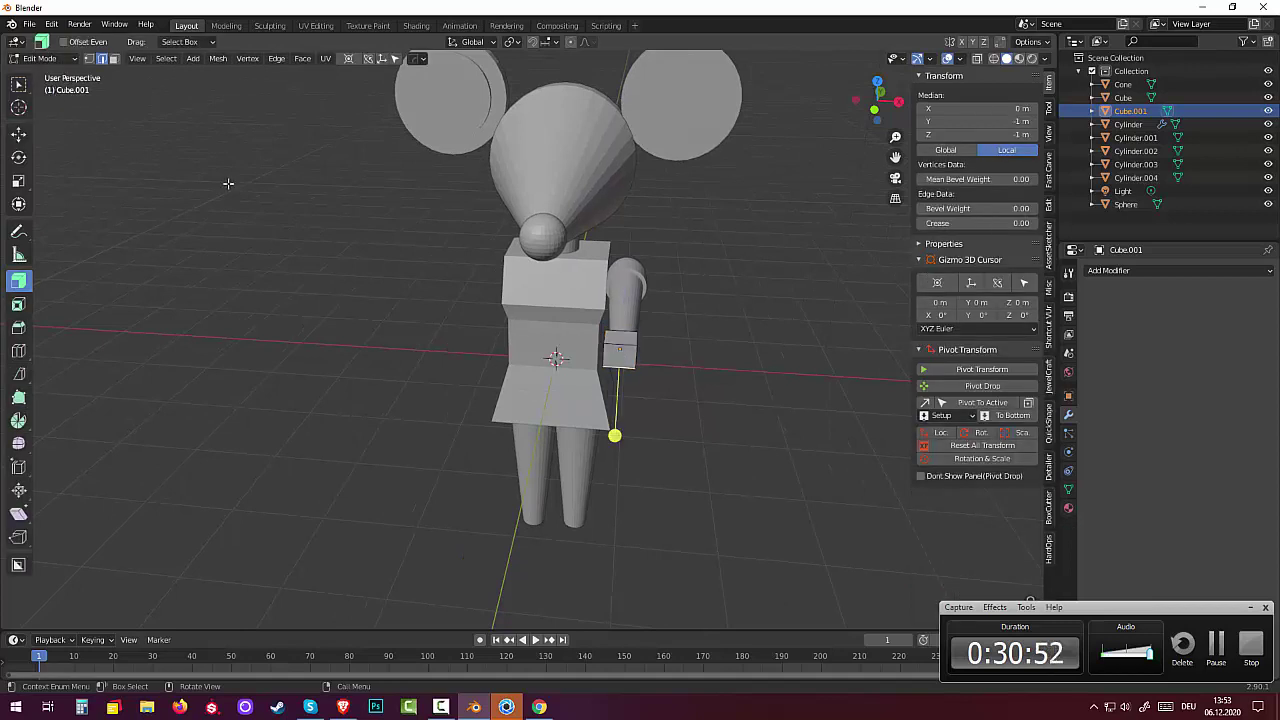
{"action": "left_click", "coordinate": [115, 58]}
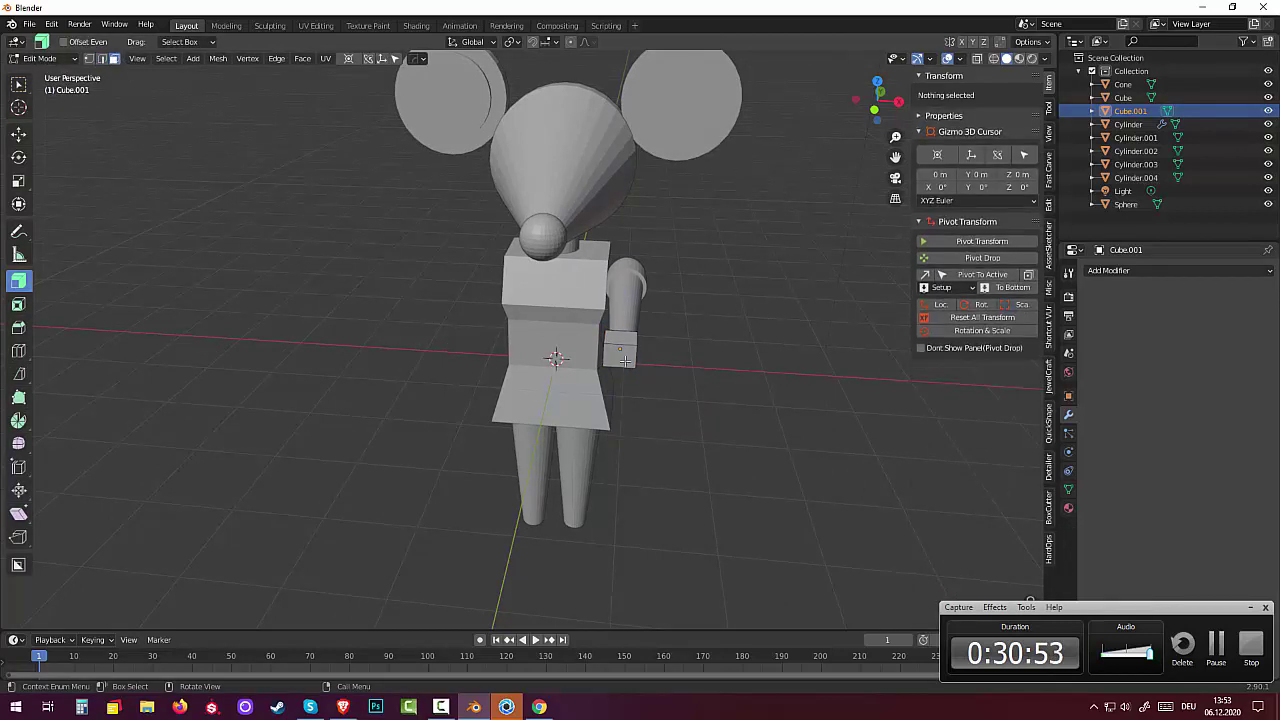
{"action": "left_click", "coordinate": [624, 361]}
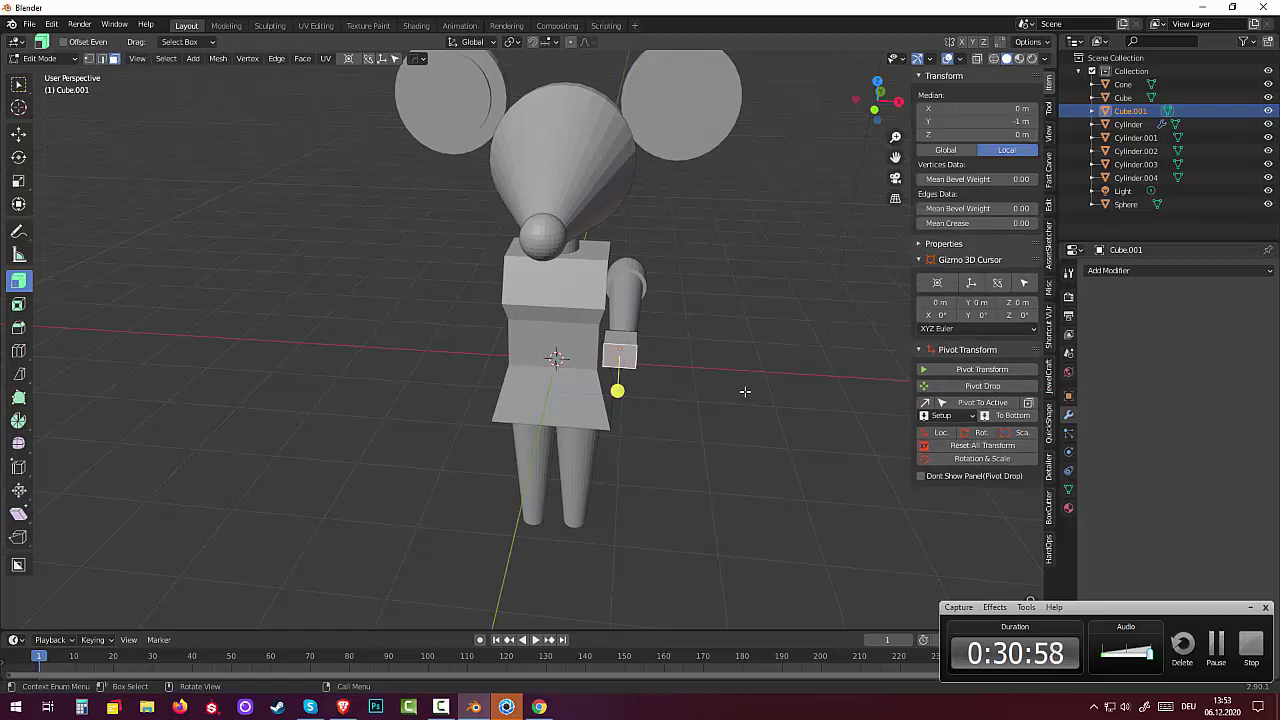
{"action": "key", "text": "s"}
{"action": "key", "text": "x"}
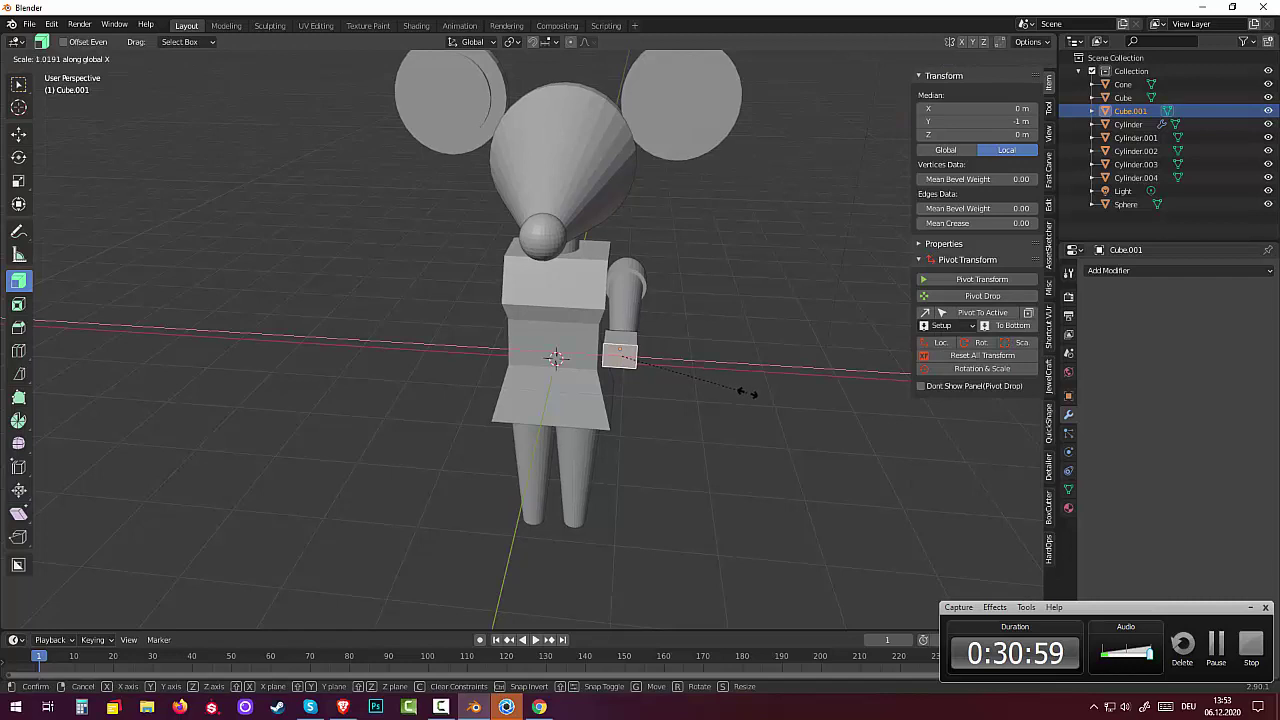
{"action": "left_click", "coordinate": [785, 398]}
{"action": "middle_click_drag", "start_coordinate": [737, 380], "coordinate": [646, 362]}
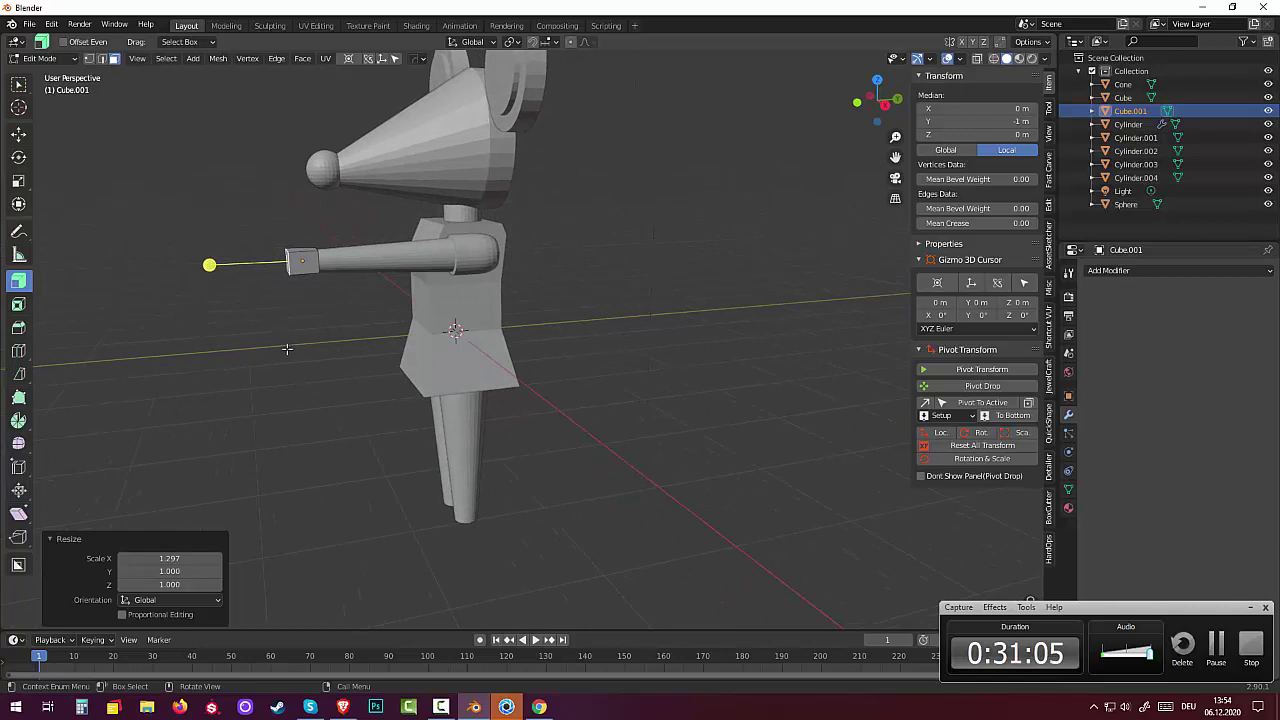
Step: Raise the outer face 0.165 m on Z to angle the hand upward
{"action": "key", "text": "g"}
{"action": "key", "text": "z"}
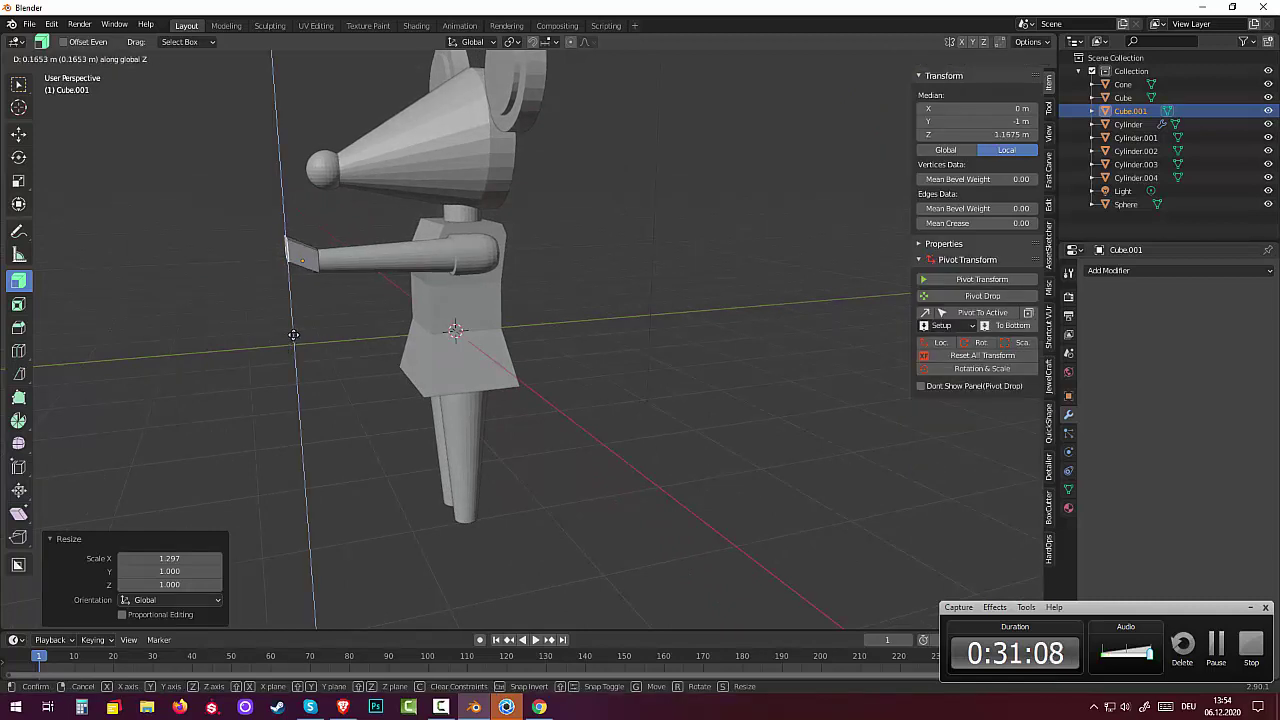
{"action": "left_click", "coordinate": [293, 335]}
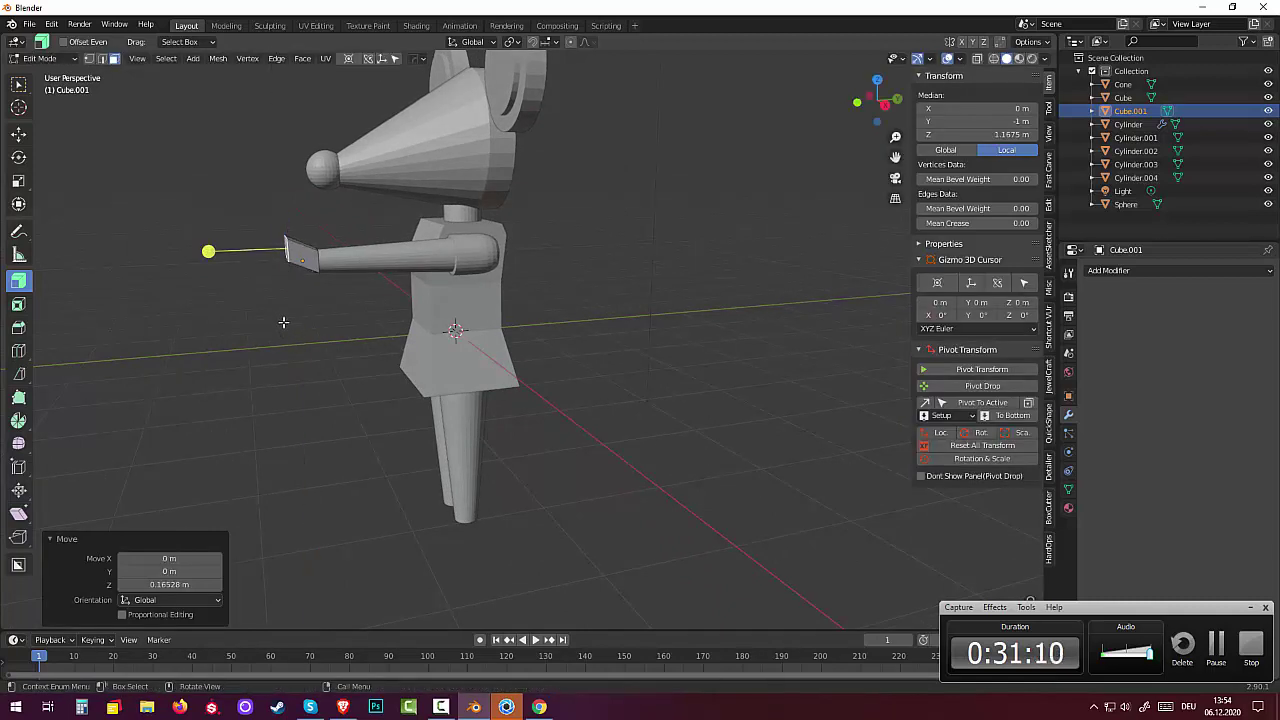
{"action": "key", "text": "g"}
{"action": "key", "text": "z"}
{"action": "key", "text": "z"}
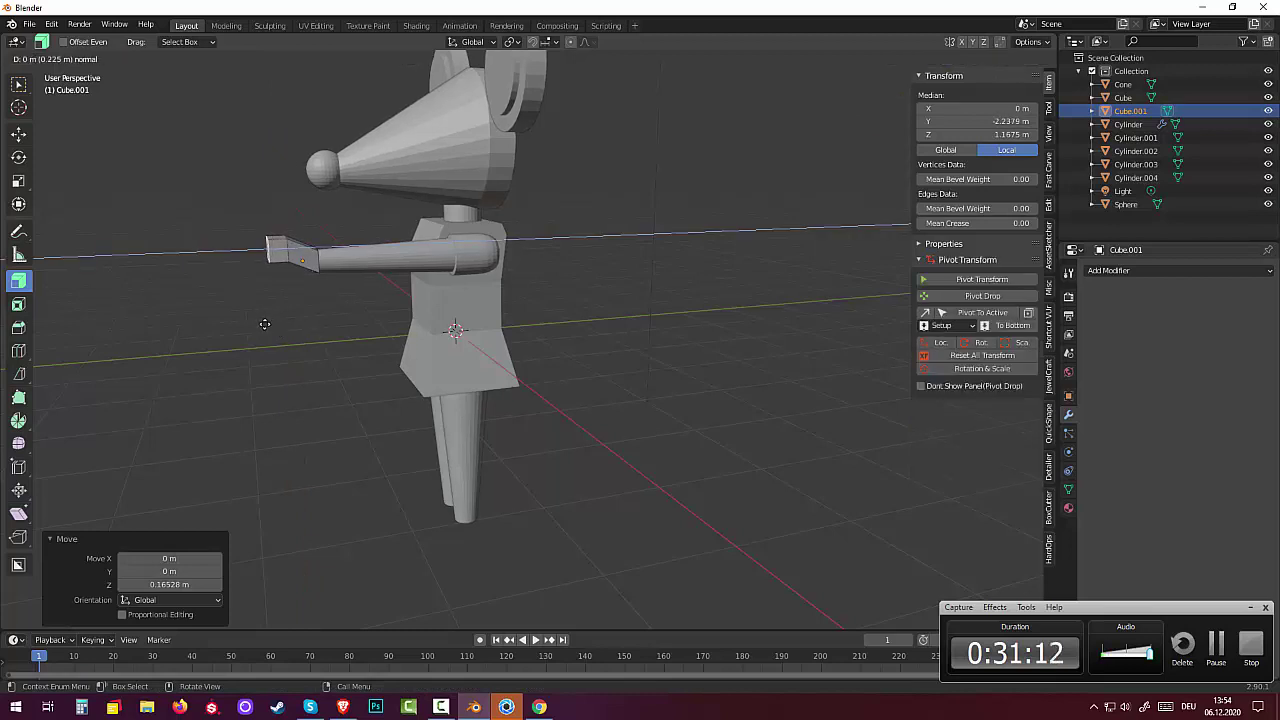
Step: Extrude the arm's end face, lower it along Z and shrink it to about 0.7
{"action": "left_click", "coordinate": [262, 324]}
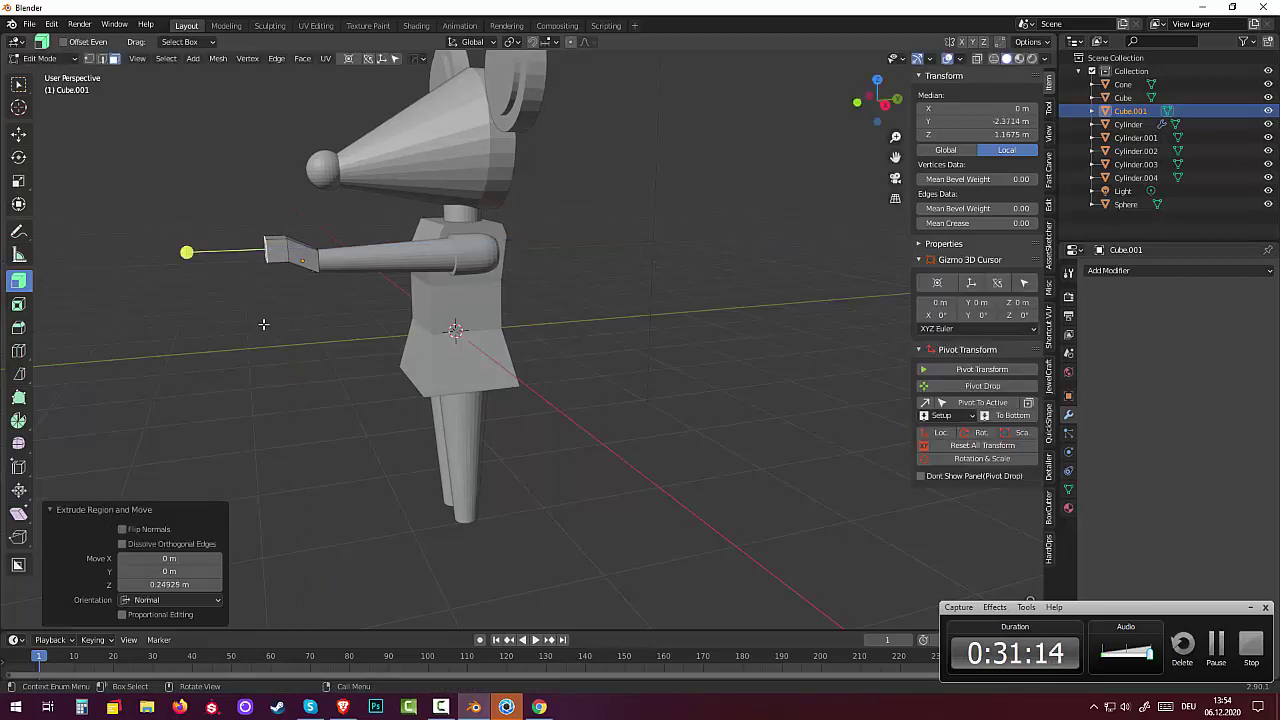
{"action": "middle_click_drag", "start_coordinate": [266, 323], "coordinate": [312, 348]}
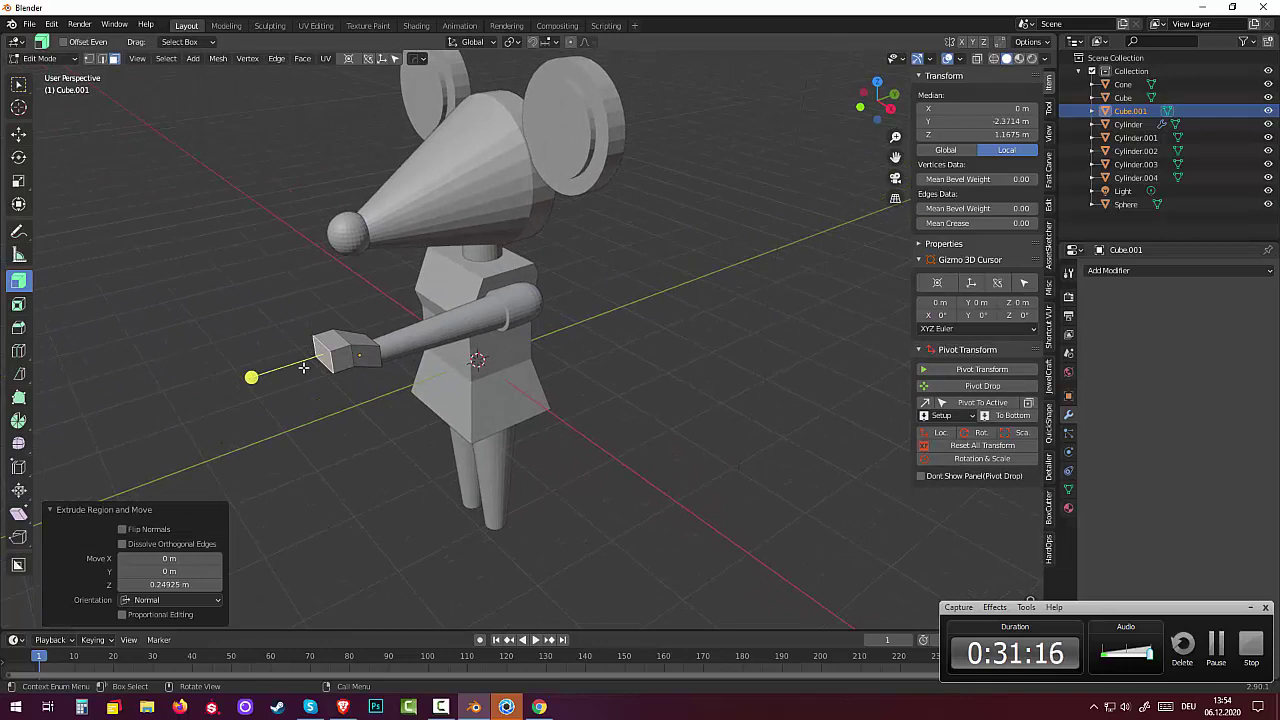
{"action": "key", "text": "e"}
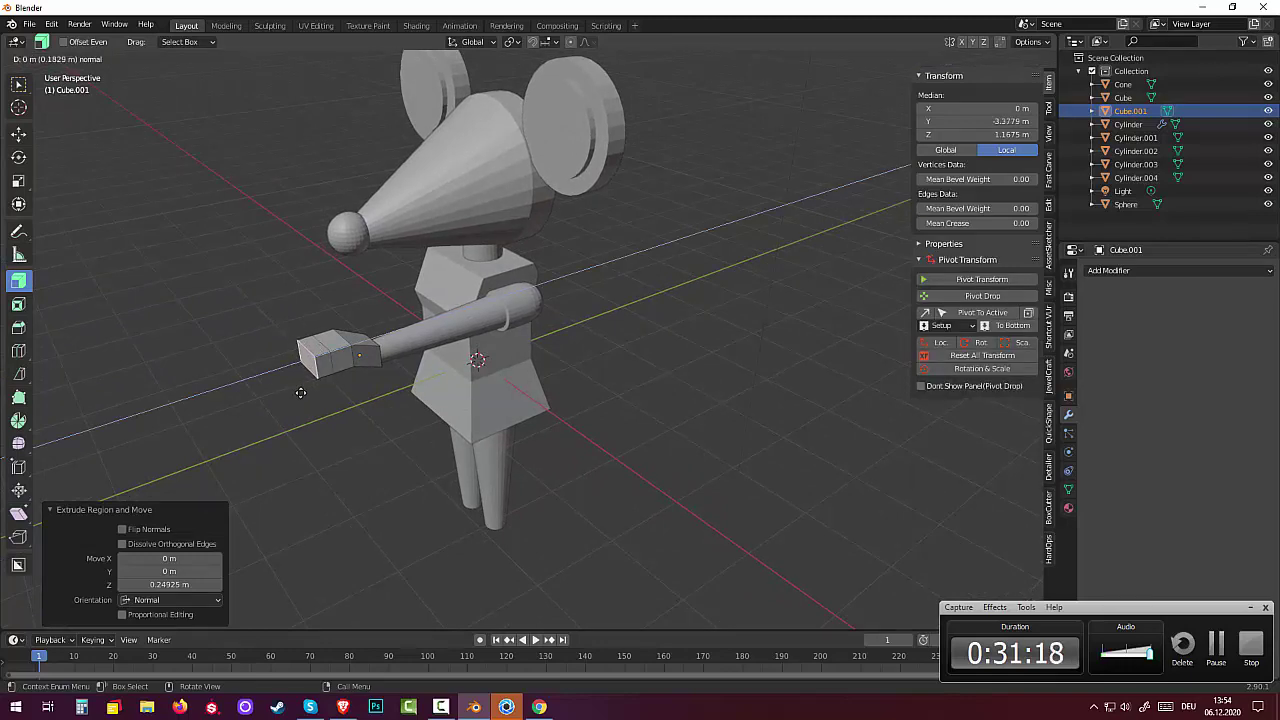
{"action": "left_click", "coordinate": [296, 392]}
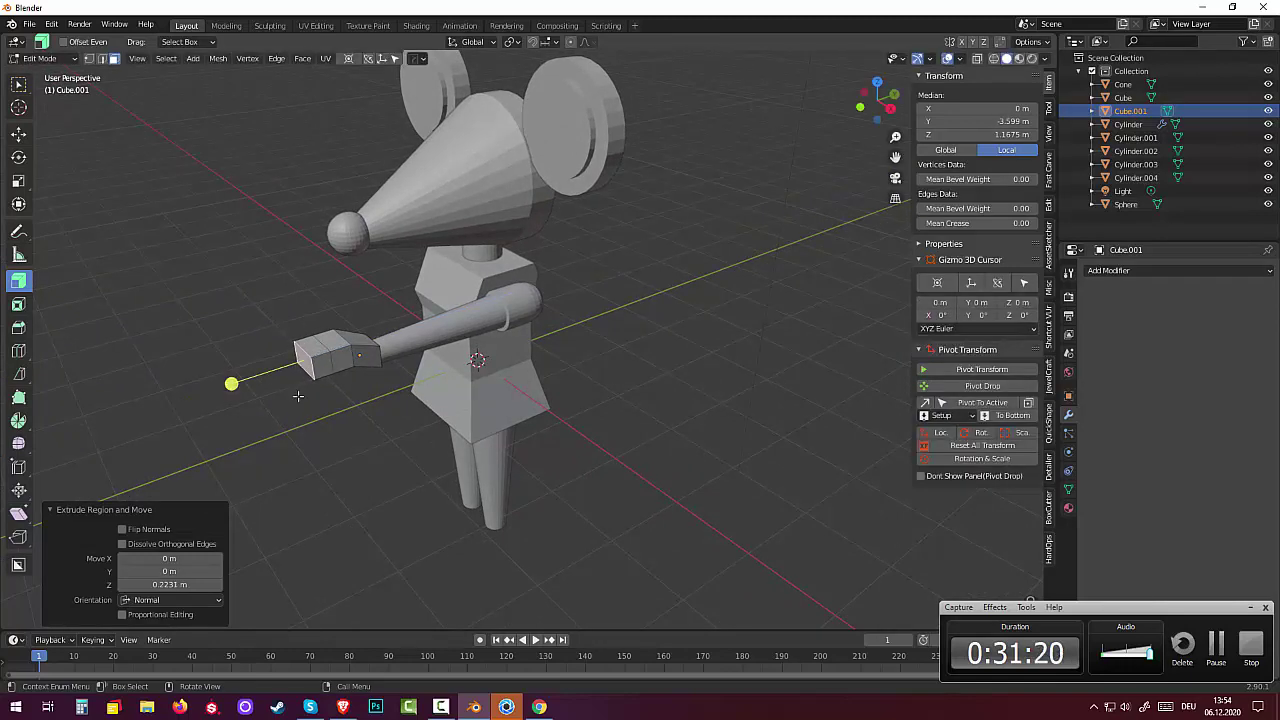
{"action": "mouse_move", "coordinate": [296, 392]}
{"action": "middle_mouse_down"}
{"action": "mouse_move", "coordinate": [329, 407]}
{"action": "mouse_move", "coordinate": [315, 396]}
{"action": "middle_mouse_up"}
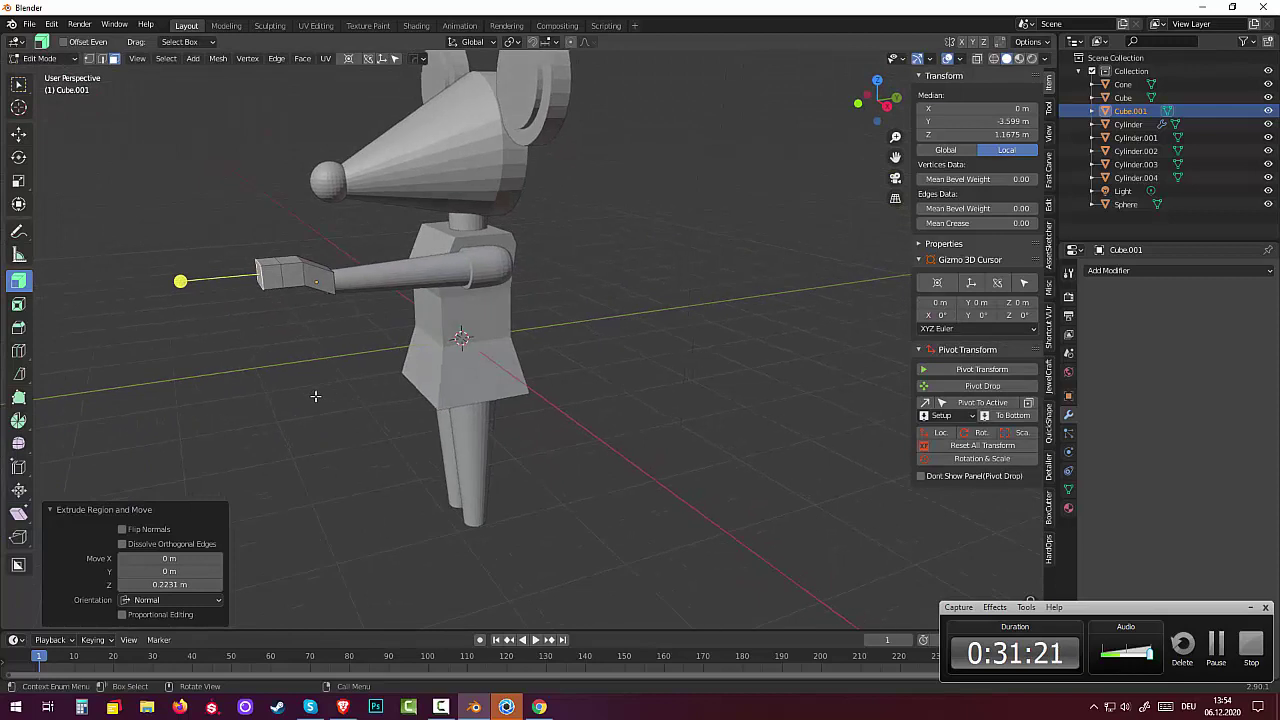
{"action": "key", "text": "g"}
{"action": "key", "text": "z"}
{"action": "left_click", "coordinate": [264, 382]}
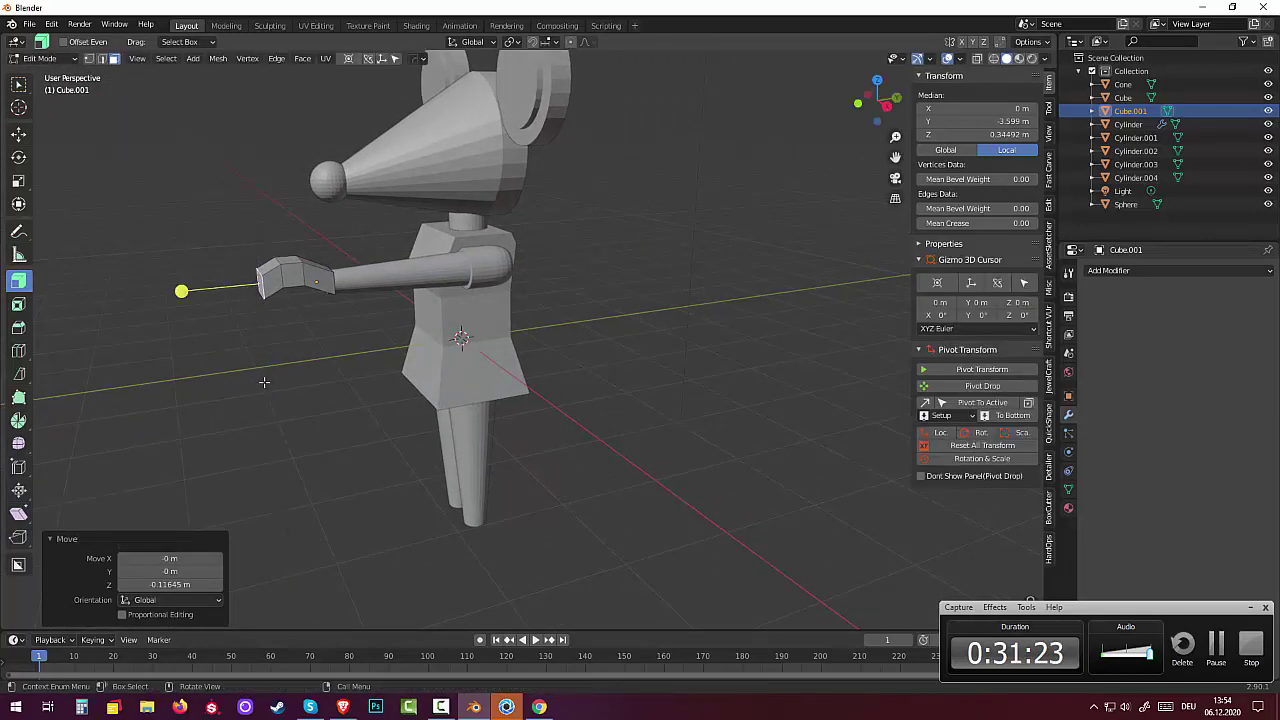
{"action": "key", "text": "s"}
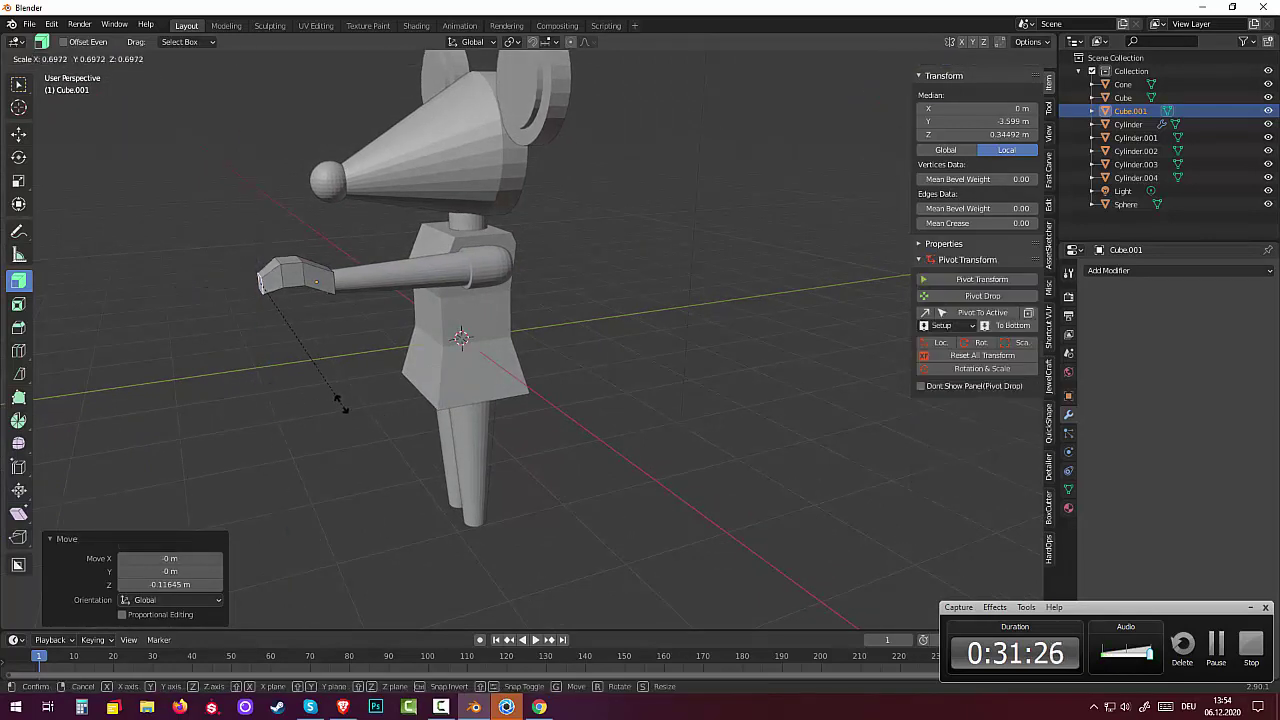
{"action": "left_click", "coordinate": [340, 405]}
Step: Lower the face under the blocky hand along Z and tilt it by −23.7°
{"action": "left_click", "coordinate": [609, 383]}
{"action": "mouse_move", "coordinate": [609, 383]}
{"action": "middle_mouse_down"}
{"action": "mouse_move", "coordinate": [682, 368]}
{"action": "mouse_move", "coordinate": [770, 381]}
{"action": "mouse_move", "coordinate": [829, 374]}
{"action": "mouse_move", "coordinate": [837, 360]}
{"action": "mouse_move", "coordinate": [831, 314]}
{"action": "mouse_move", "coordinate": [757, 317]}
{"action": "mouse_move", "coordinate": [663, 363]}
{"action": "mouse_move", "coordinate": [657, 343]}
{"action": "mouse_move", "coordinate": [674, 326]}
{"action": "middle_mouse_up"}
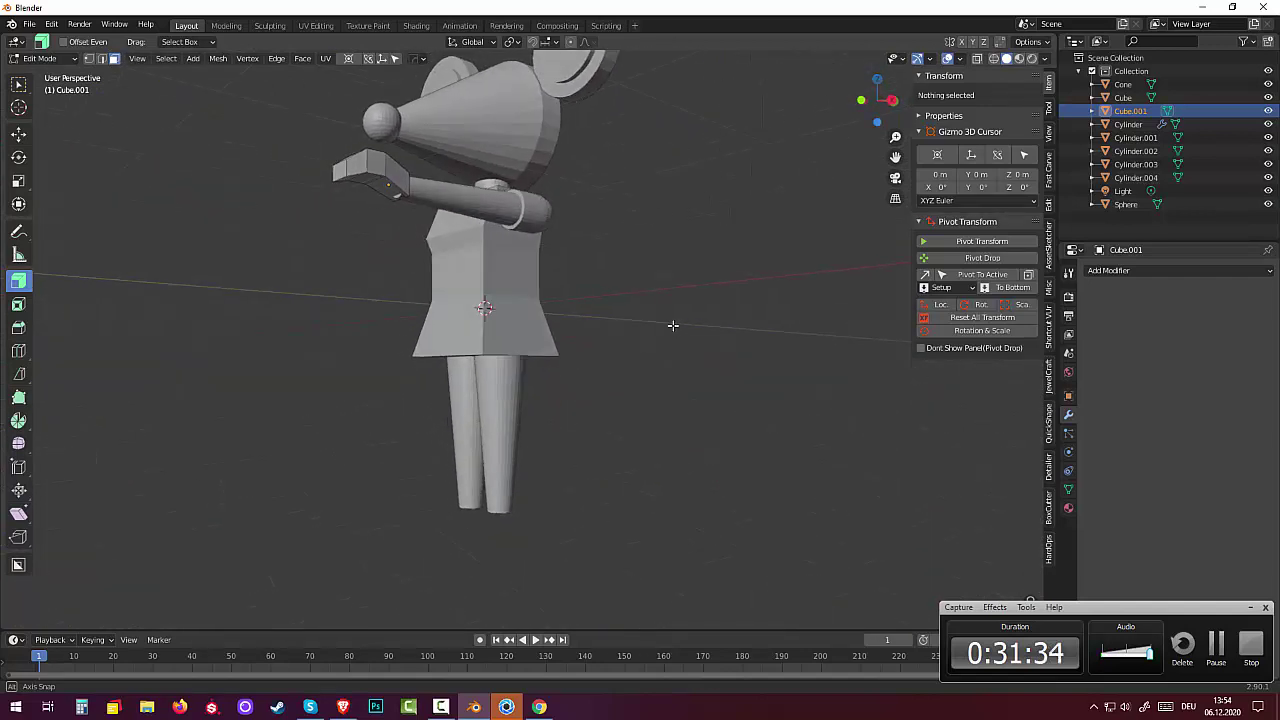
{"action": "left_click", "coordinate": [393, 188]}
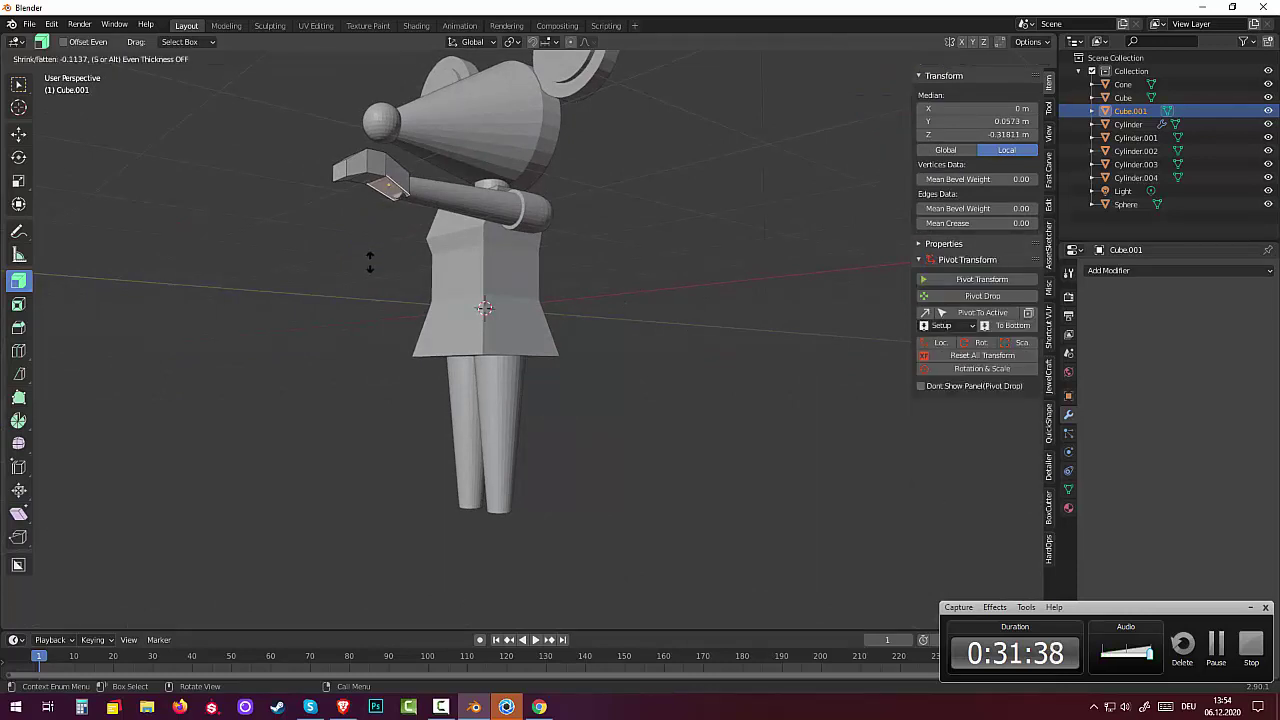
{"action": "left_click_drag", "start_coordinate": [370, 258], "coordinate": [386, 249]}
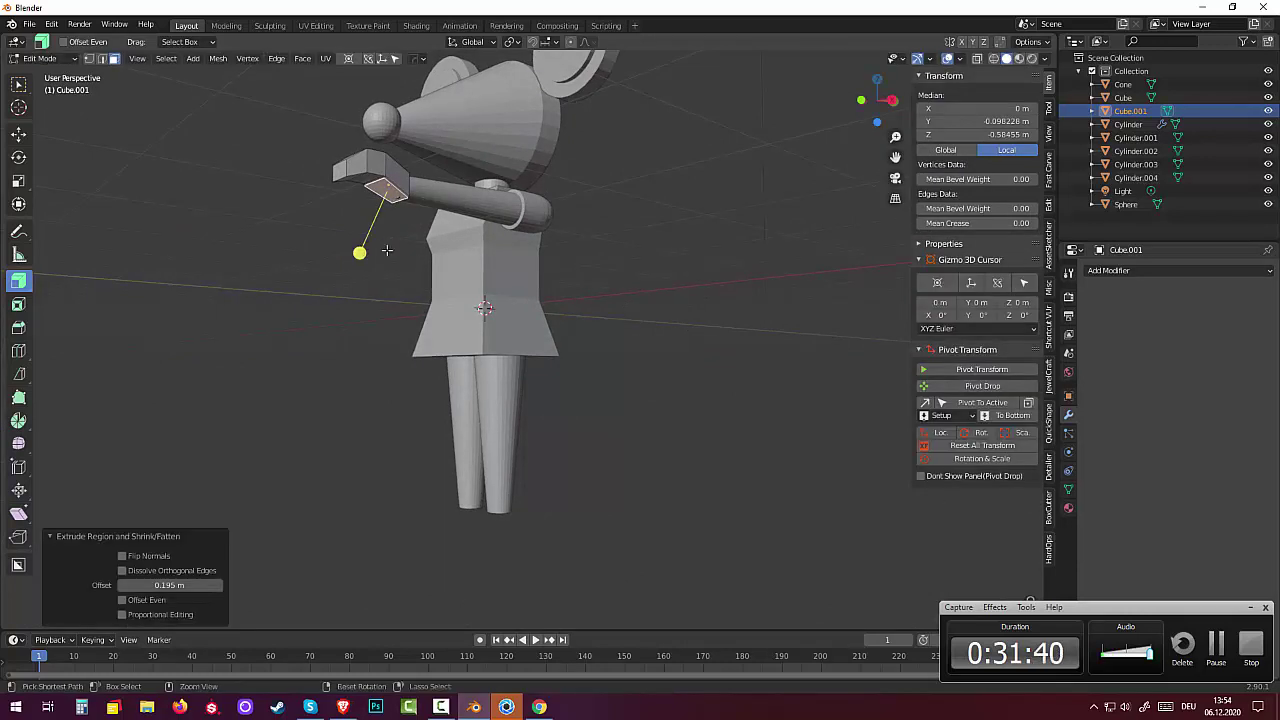
{"action": "key", "text": "ctrl+z"}
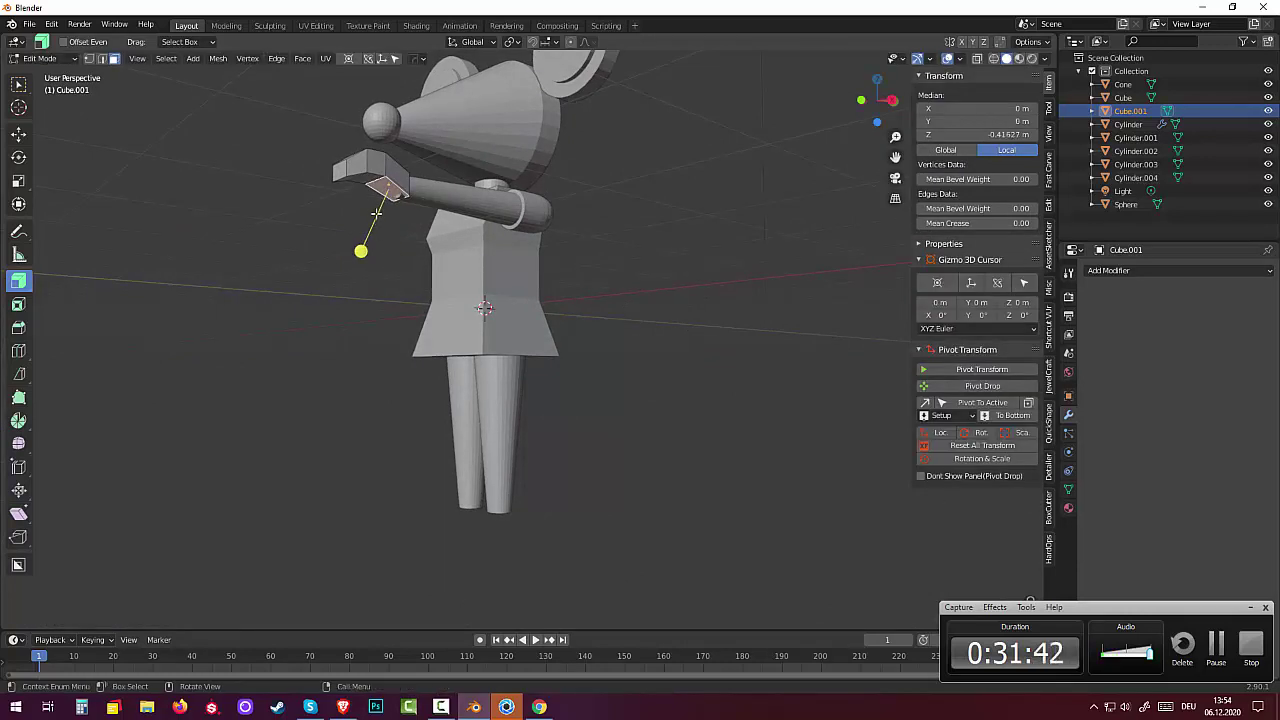
{"action": "key", "text": "g"}
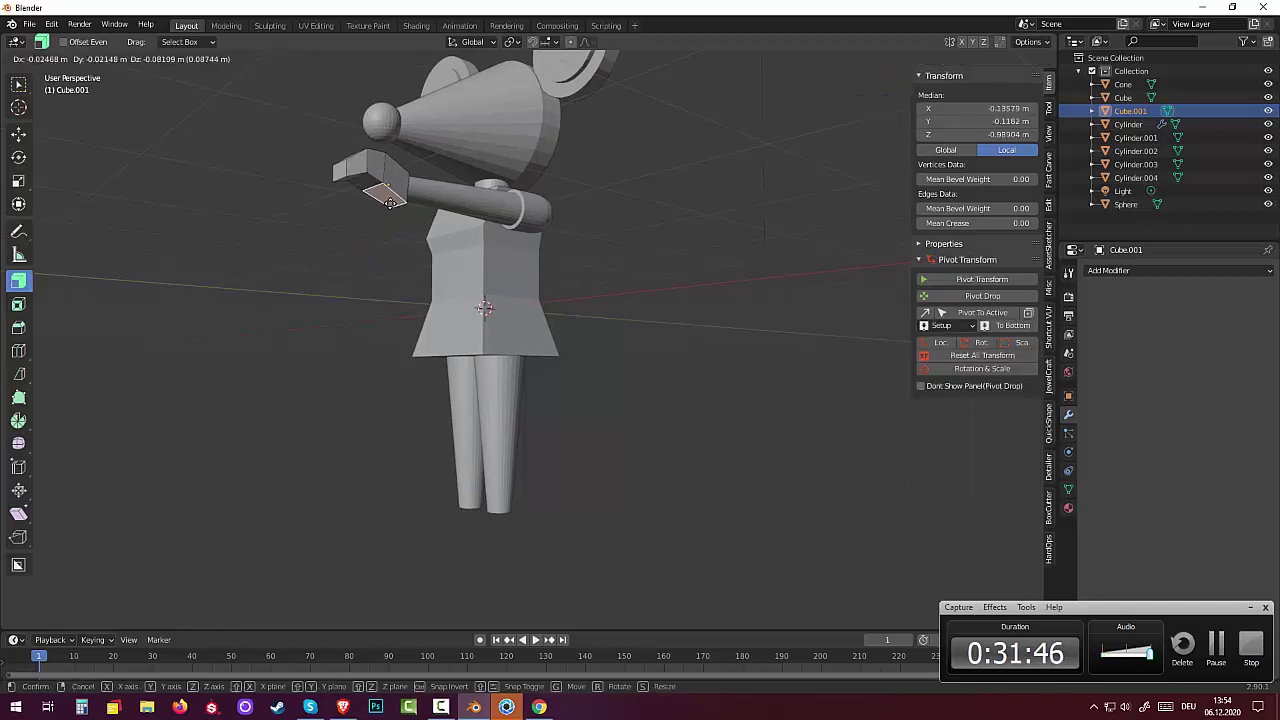
{"action": "key", "text": "z"}
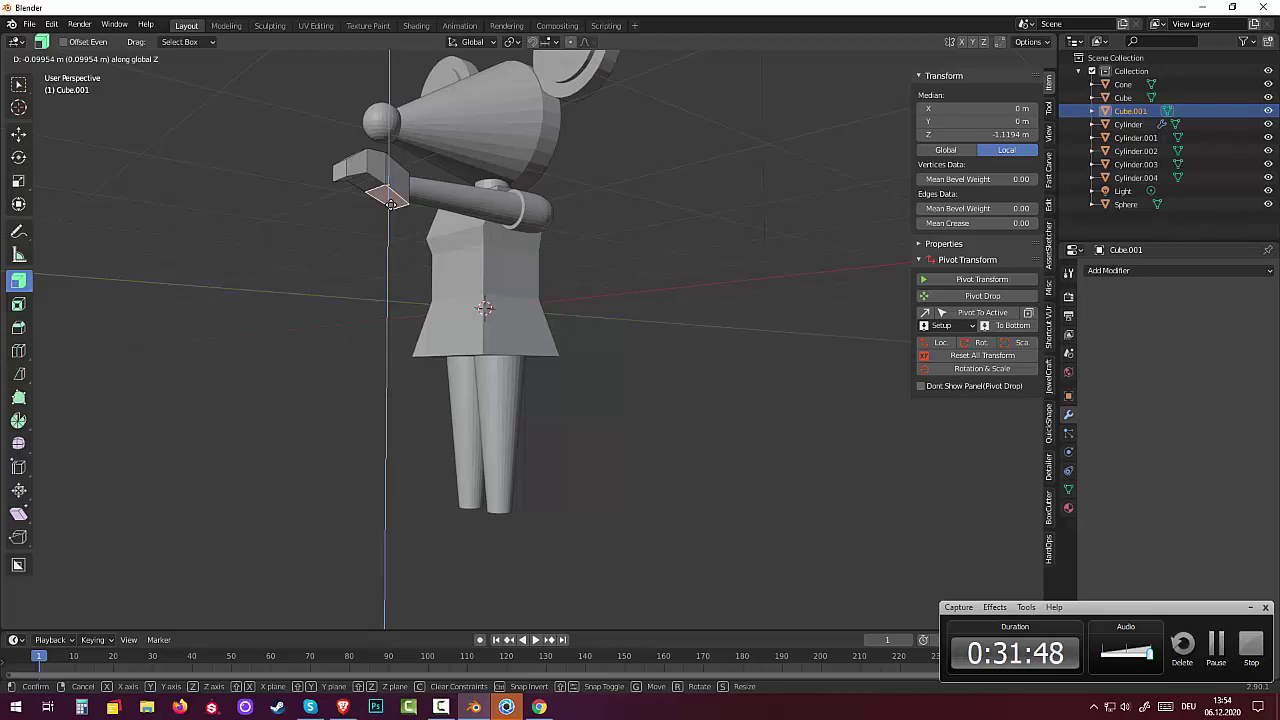
{"action": "left_click", "coordinate": [391, 203]}
{"action": "middle_click_drag", "start_coordinate": [391, 203], "coordinate": [404, 319]}
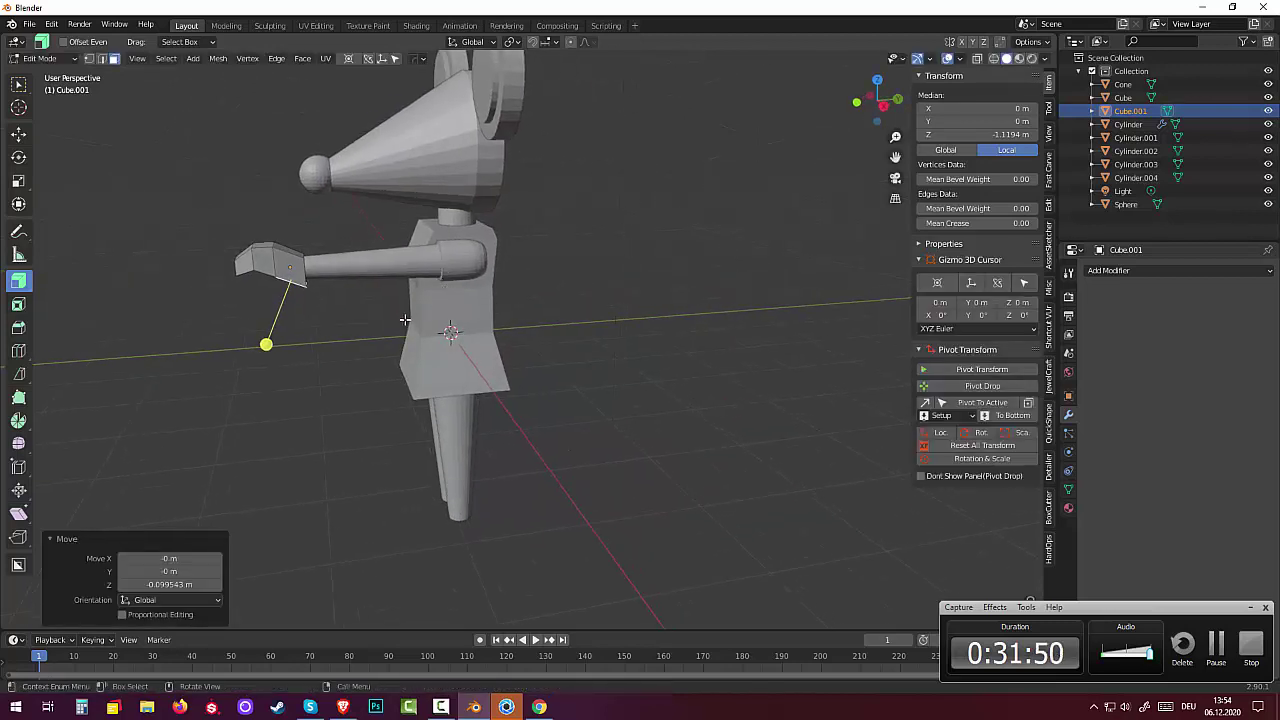
{"action": "key", "text": "r"}
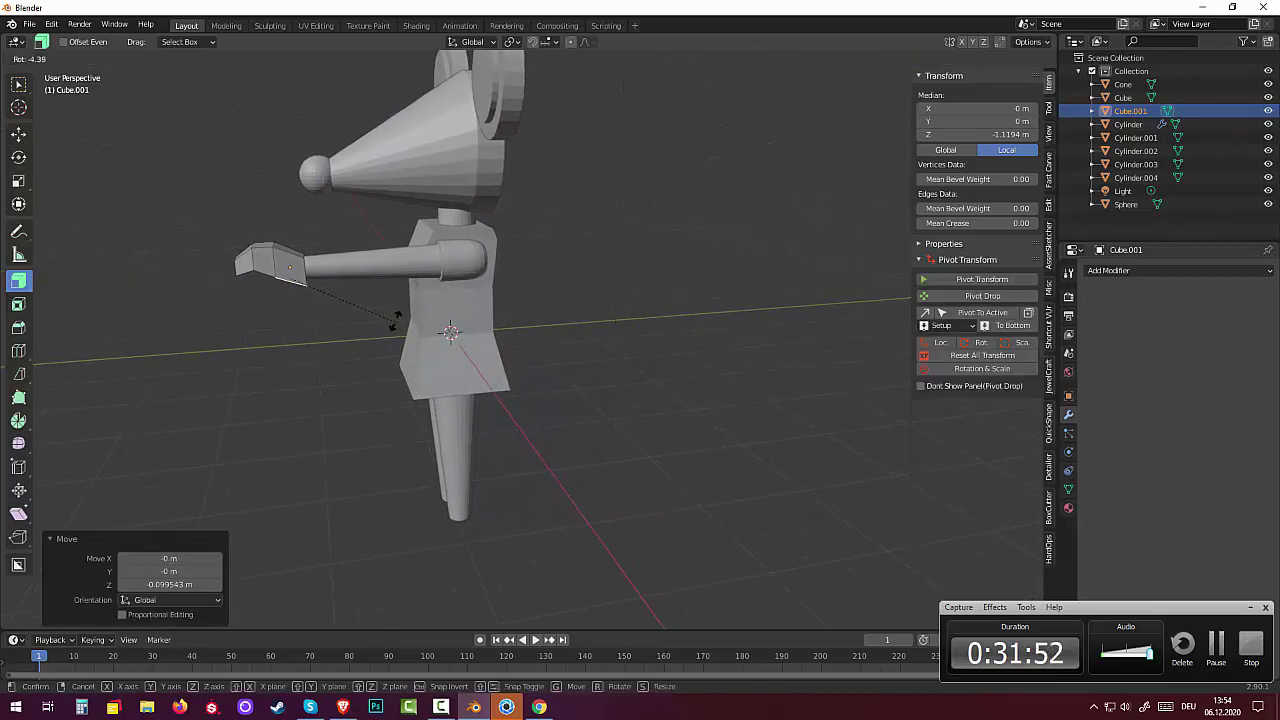
{"action": "left_click", "coordinate": [395, 288]}
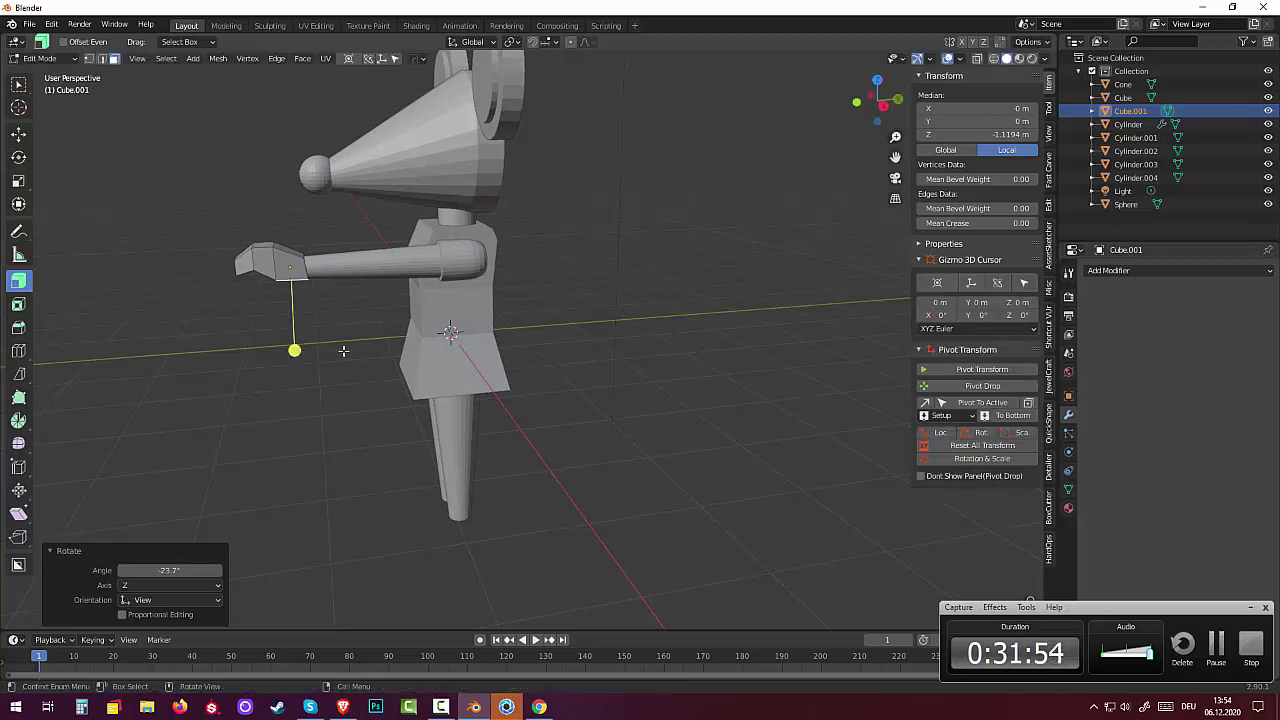
Step: Check the hand from front and side views, then select part of the hand
{"action": "mouse_move", "coordinate": [343, 347]}
{"action": "middle_mouse_down"}
{"action": "mouse_move", "coordinate": [423, 286]}
{"action": "mouse_move", "coordinate": [457, 414]}
{"action": "middle_mouse_up"}
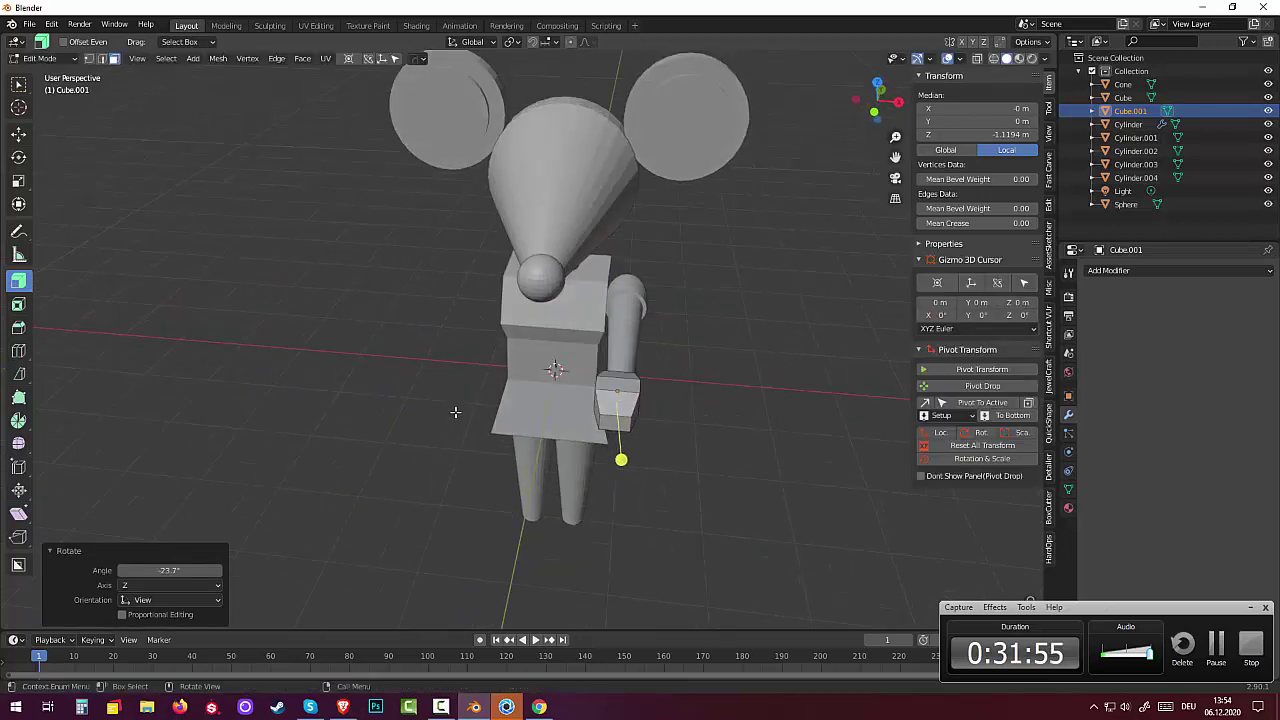
{"action": "key", "text": "alt+a"}
{"action": "mouse_move", "coordinate": [587, 417]}
{"action": "middle_mouse_down"}
{"action": "mouse_move", "coordinate": [680, 380]}
{"action": "mouse_move", "coordinate": [640, 331]}
{"action": "mouse_move", "coordinate": [520, 294]}
{"action": "mouse_move", "coordinate": [526, 357]}
{"action": "mouse_move", "coordinate": [553, 379]}
{"action": "mouse_move", "coordinate": [651, 357]}
{"action": "mouse_move", "coordinate": [688, 301]}
{"action": "mouse_move", "coordinate": [629, 280]}
{"action": "mouse_move", "coordinate": [515, 317]}
{"action": "mouse_move", "coordinate": [530, 318]}
{"action": "middle_mouse_up"}
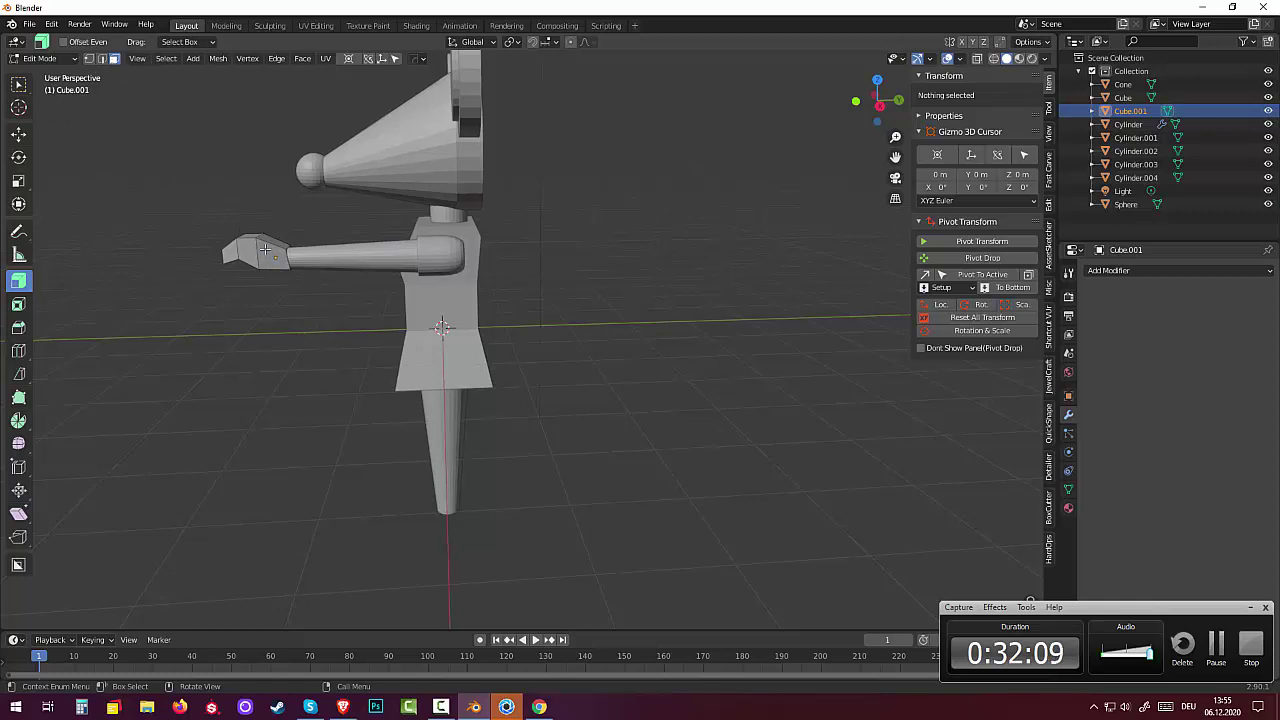
{"action": "left_click", "coordinate": [271, 266]}
Step: In Object Mode, flatten the hand vertically to 0.774 of its height
{"action": "left_click", "coordinate": [45, 59]}
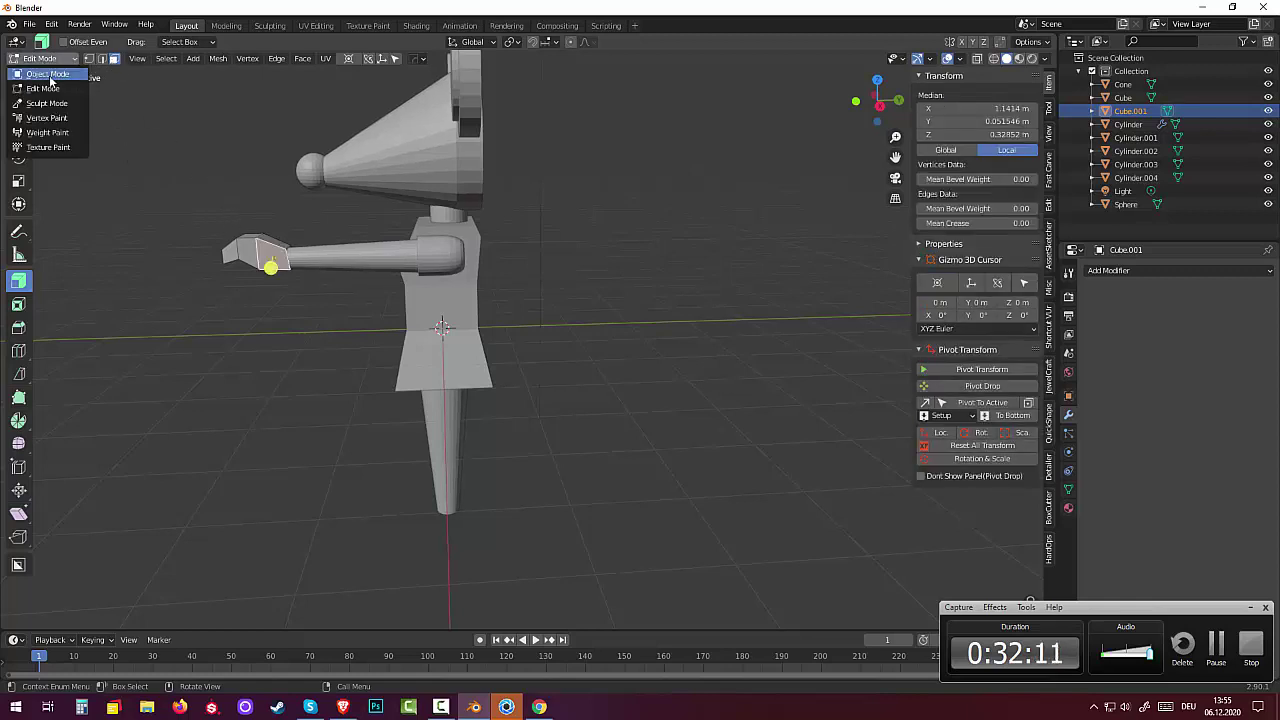
{"action": "left_click", "coordinate": [52, 80]}
{"action": "mouse_move", "coordinate": [507, 288]}
{"action": "middle_mouse_down"}
{"action": "mouse_move", "coordinate": [598, 329]}
{"action": "mouse_move", "coordinate": [624, 309]}
{"action": "mouse_move", "coordinate": [537, 290]}
{"action": "middle_mouse_up"}
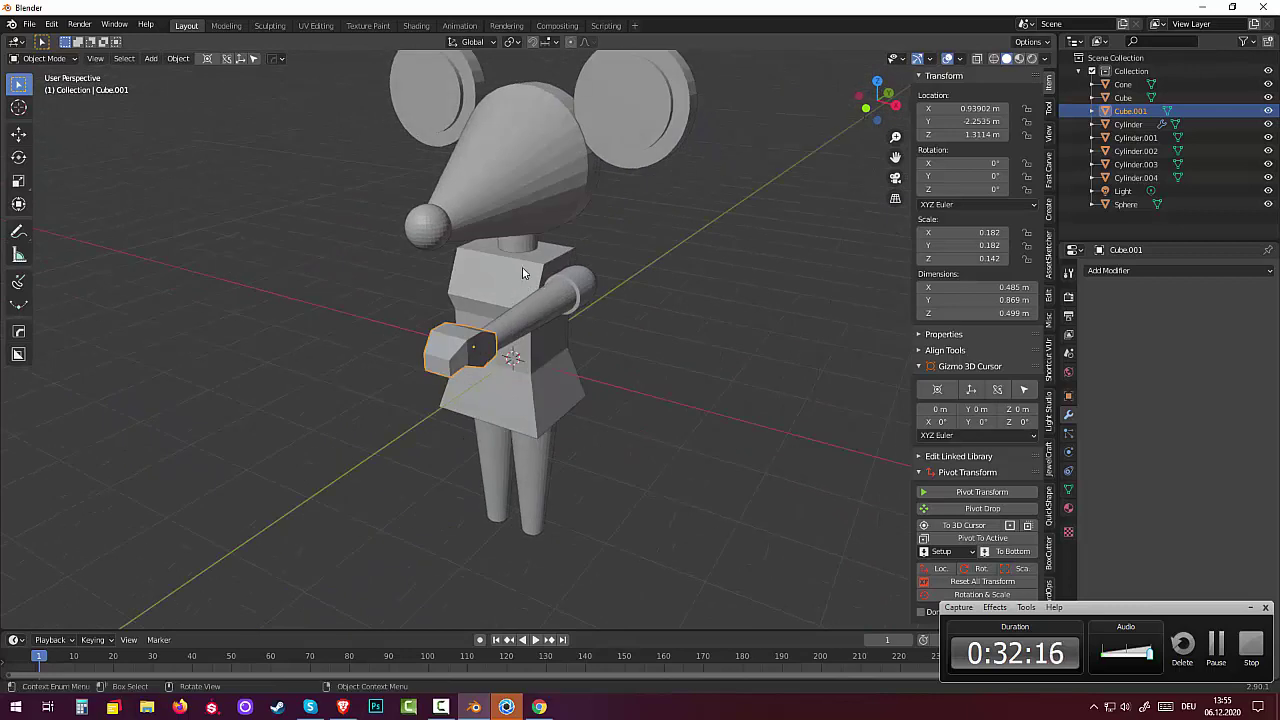
{"action": "key", "text": "s"}
{"action": "key", "text": "z"}
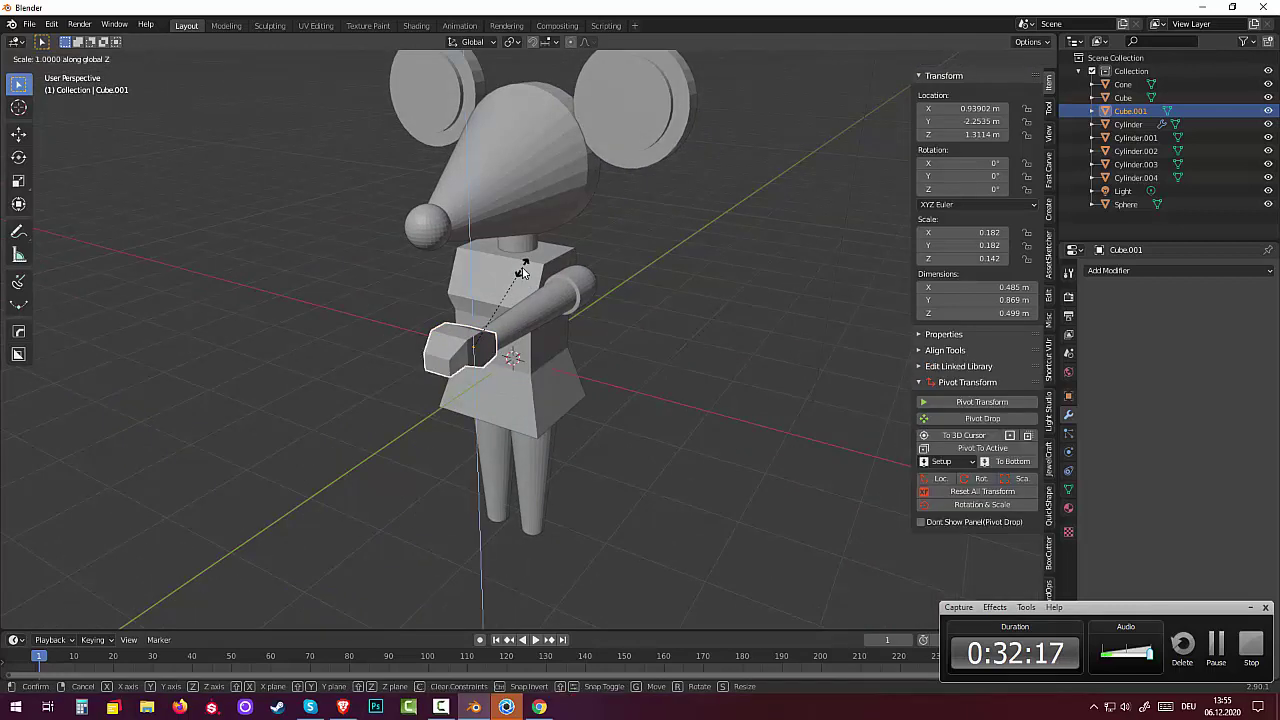
{"action": "left_click", "coordinate": [518, 290]}
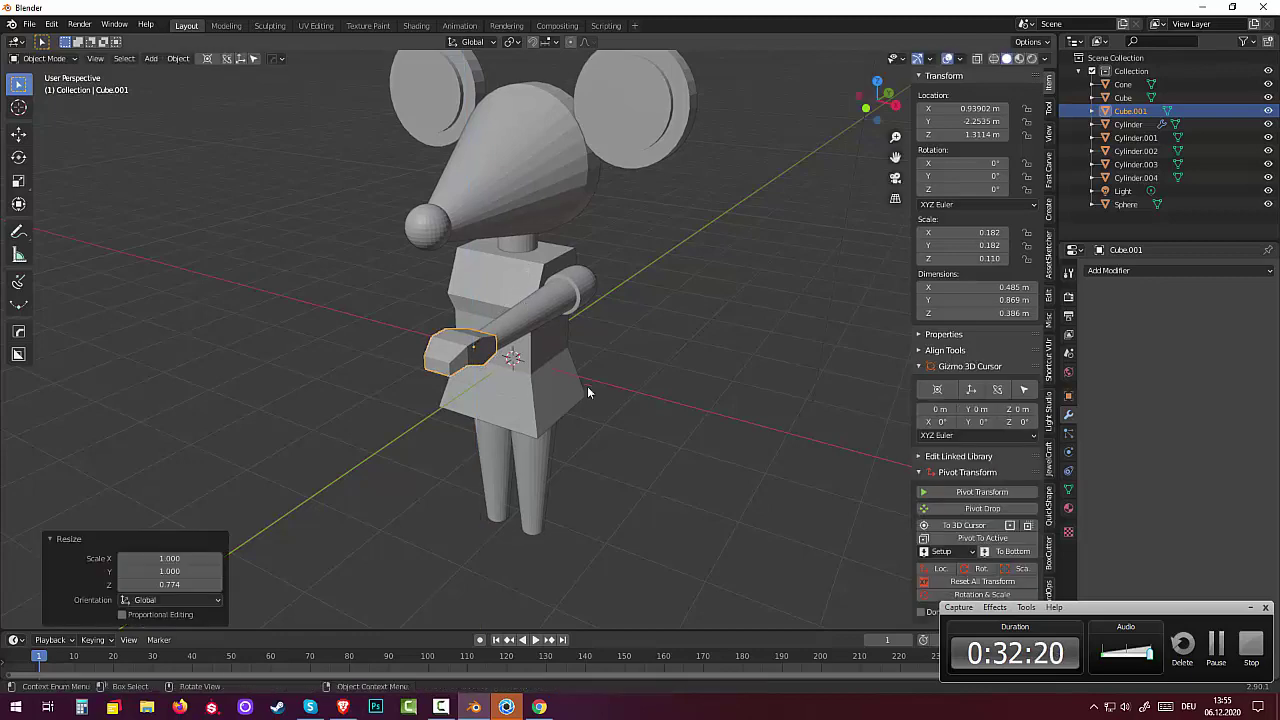
{"action": "mouse_move", "coordinate": [646, 402]}
{"action": "middle_mouse_down"}
{"action": "mouse_move", "coordinate": [549, 419]}
{"action": "mouse_move", "coordinate": [546, 340]}
{"action": "mouse_move", "coordinate": [557, 430]}
{"action": "mouse_move", "coordinate": [380, 409]}
{"action": "mouse_move", "coordinate": [334, 349]}
{"action": "mouse_move", "coordinate": [457, 374]}
{"action": "mouse_move", "coordinate": [463, 346]}
{"action": "mouse_move", "coordinate": [705, 520]}
{"action": "mouse_move", "coordinate": [620, 446]}
{"action": "middle_mouse_up"}
Step: Edit the arm cylinder Cylinder.004 and scale its end, then view the model from the top
{"action": "left_click", "coordinate": [631, 468]}
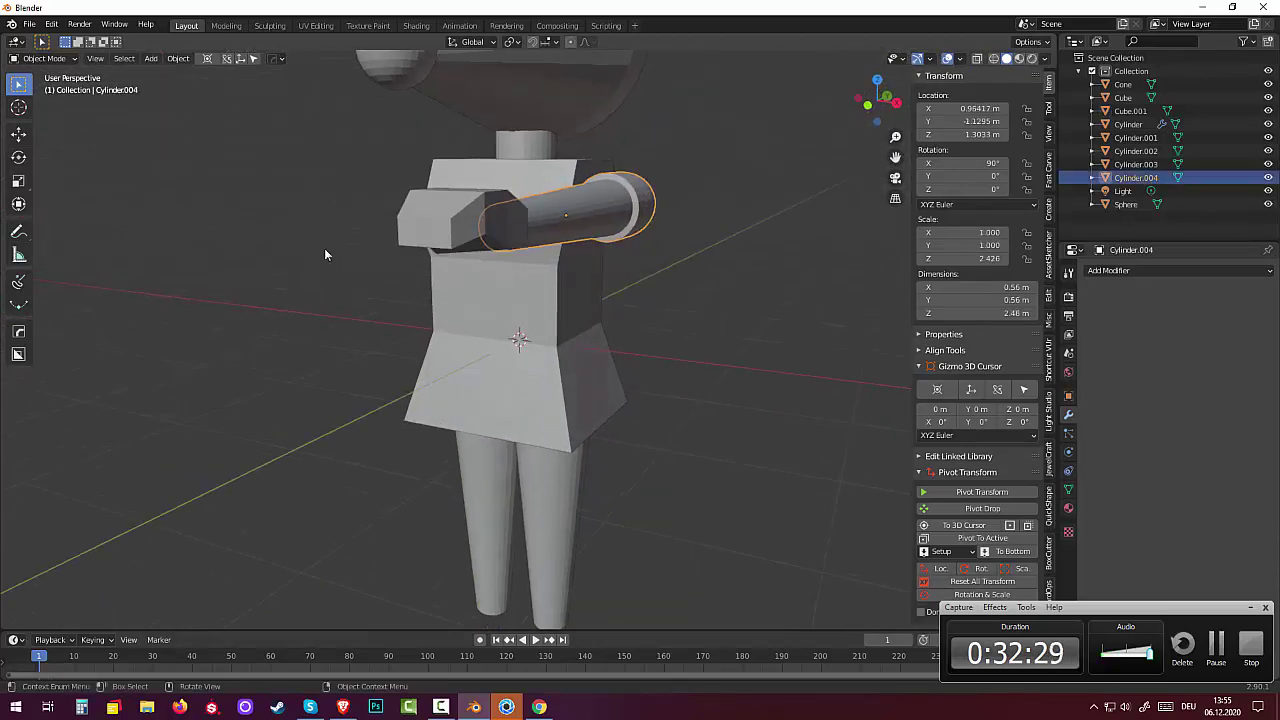
{"action": "left_click", "coordinate": [40, 58]}
{"action": "left_click", "coordinate": [42, 89]}
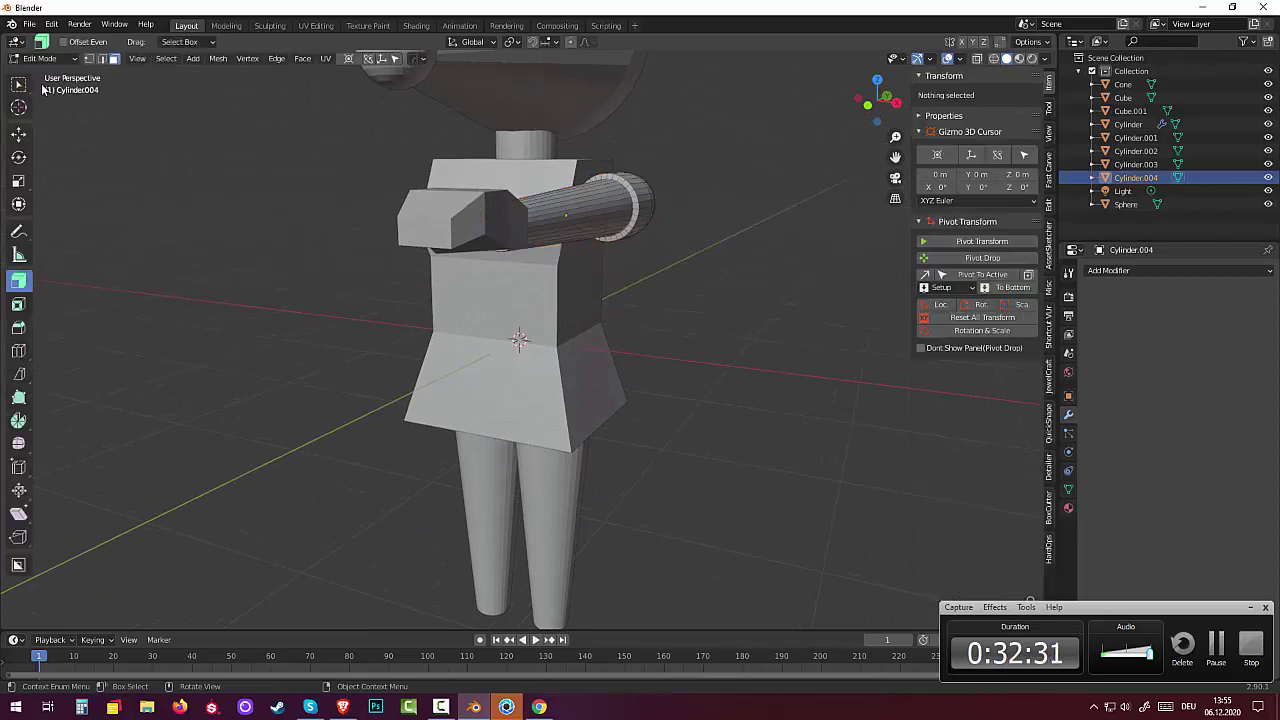
{"action": "left_click", "coordinate": [503, 249]}
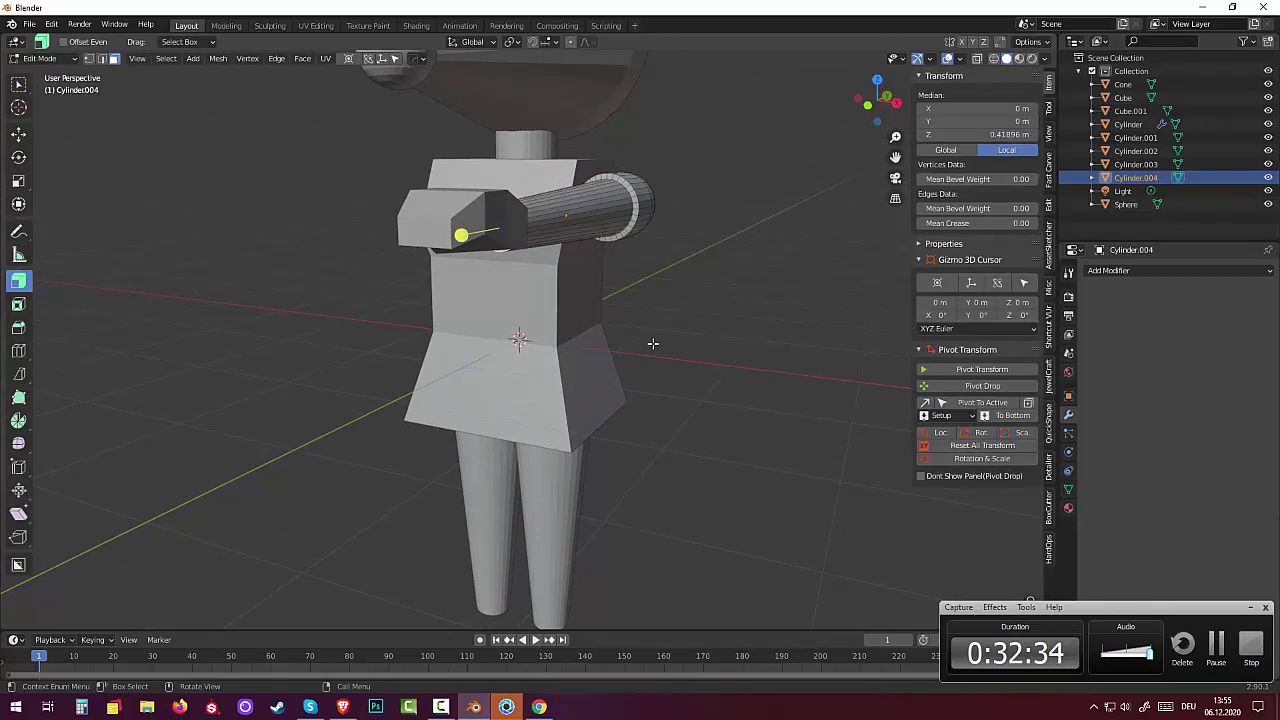
{"action": "key", "text": "s"}
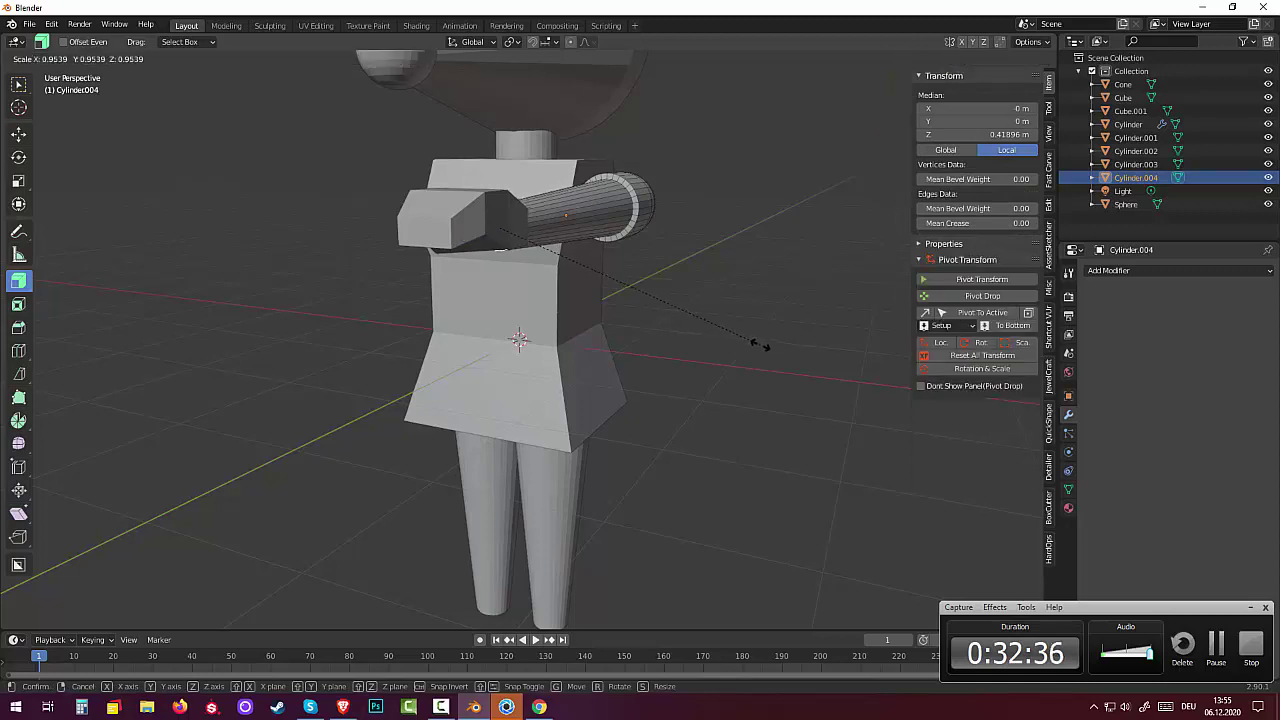
{"action": "left_click", "coordinate": [748, 331]}
{"action": "left_click", "coordinate": [757, 317]}
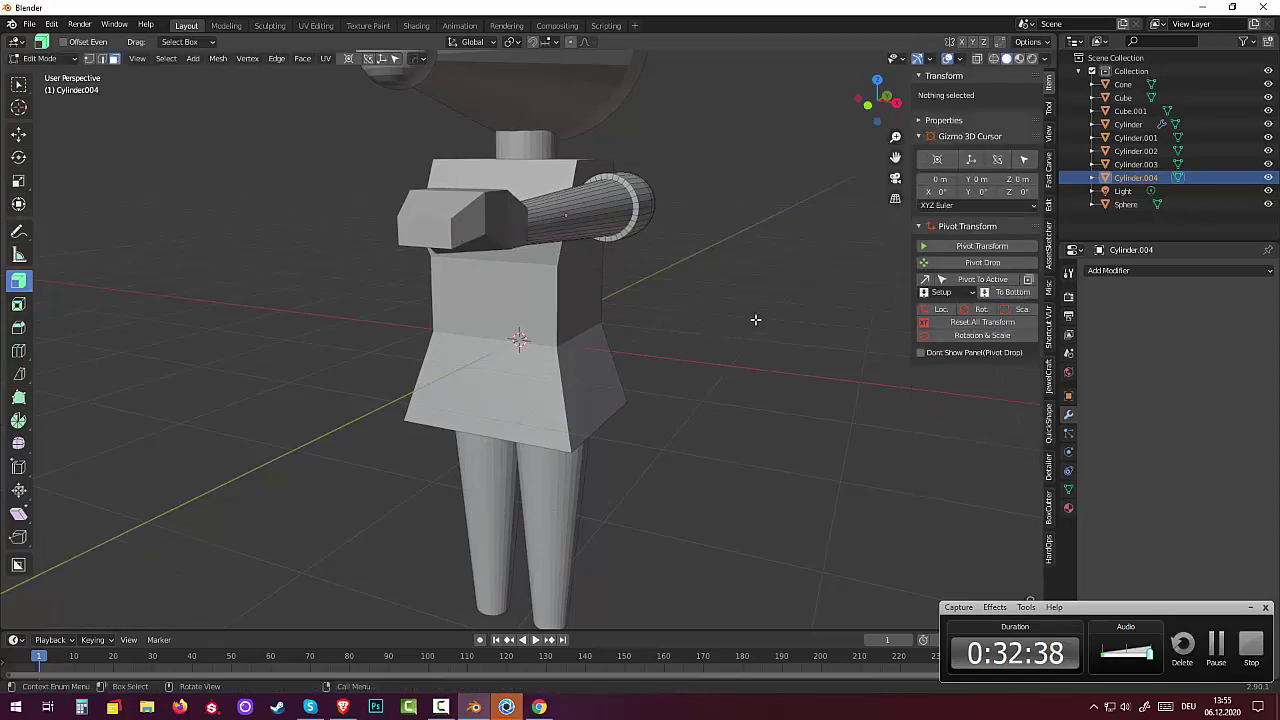
{"action": "mouse_move", "coordinate": [757, 317]}
{"action": "middle_mouse_down"}
{"action": "mouse_move", "coordinate": [708, 381]}
{"action": "mouse_move", "coordinate": [677, 394]}
{"action": "mouse_move", "coordinate": [638, 360]}
{"action": "mouse_move", "coordinate": [660, 406]}
{"action": "mouse_move", "coordinate": [760, 451]}
{"action": "mouse_move", "coordinate": [794, 549]}
{"action": "mouse_move", "coordinate": [793, 391]}
{"action": "mouse_move", "coordinate": [806, 416]}
{"action": "middle_mouse_up"}
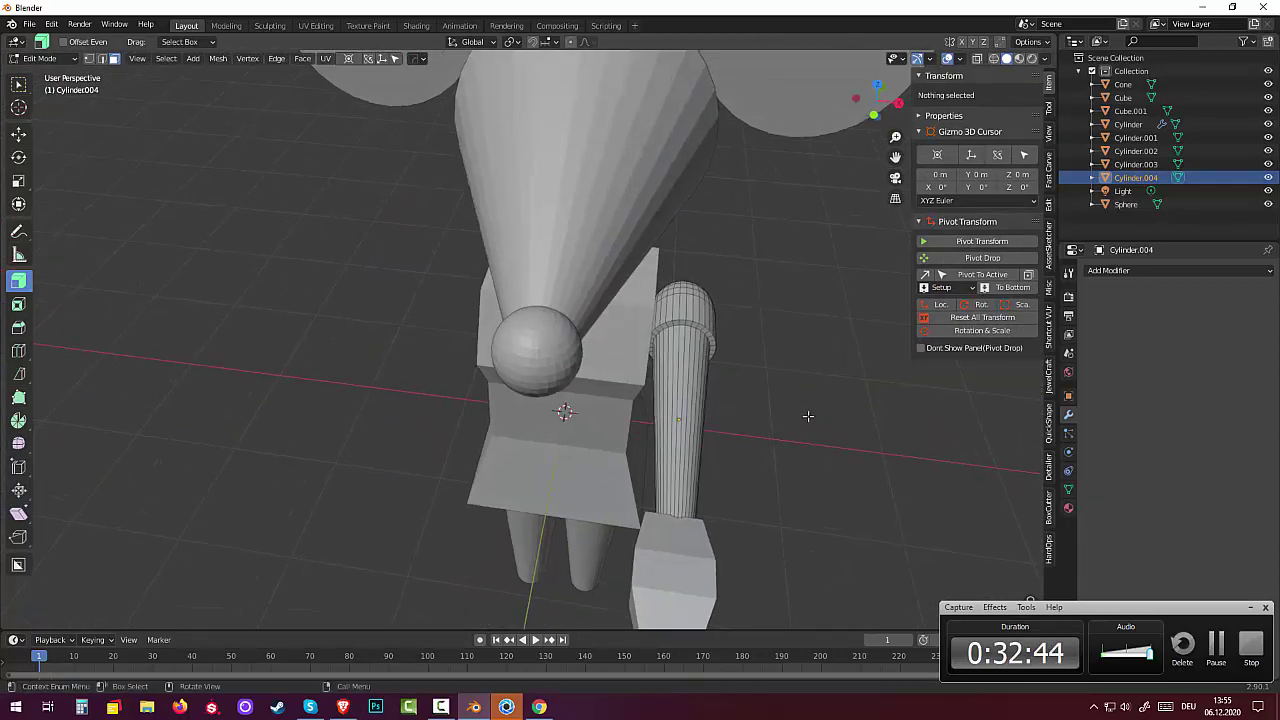
{"action": "key", "text": "KP_7"}
{"action": "scroll", "coordinate": [803, 510], "scroll_direction": "down", "scroll_amount": 2}
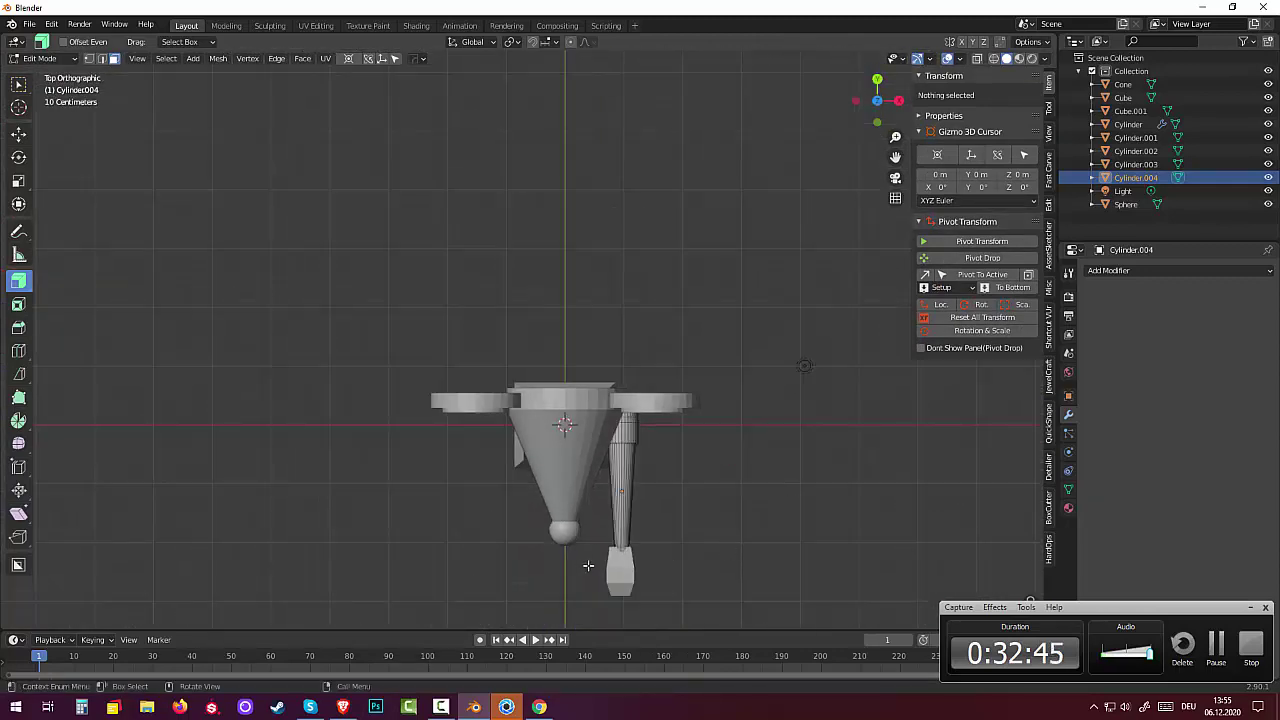
Step: In Object Mode, nudge hand block Cube.001 0.034 m on X and 0.068 m on Y
{"action": "left_click", "coordinate": [45, 58]}
{"action": "left_click", "coordinate": [55, 74]}
{"action": "left_click", "coordinate": [622, 575]}
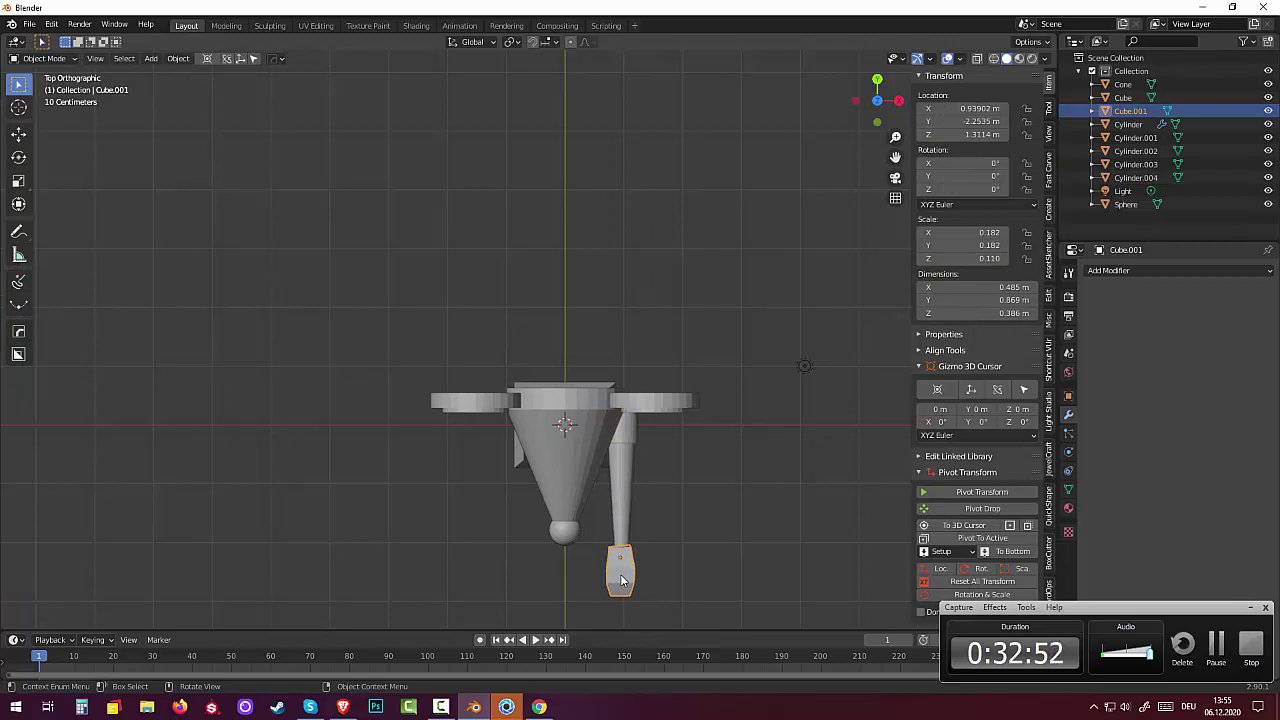
{"action": "key", "text": "g"}
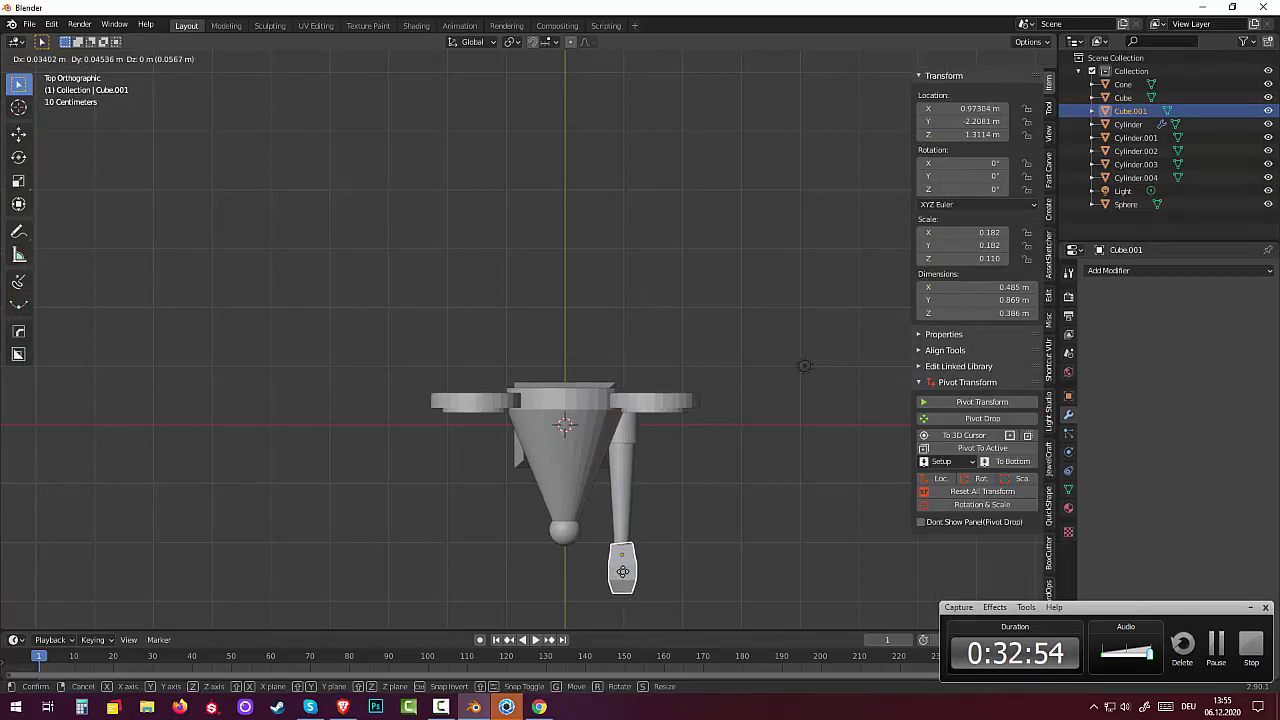
{"action": "left_click", "coordinate": [622, 570]}
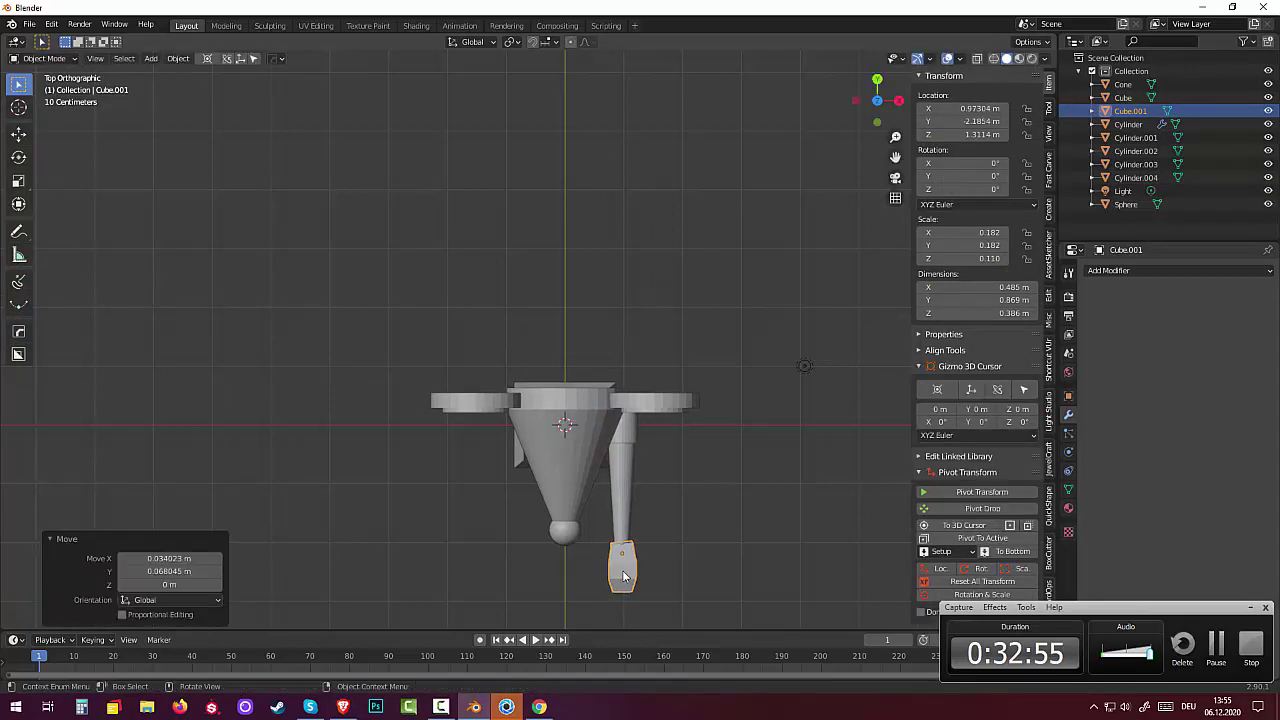
{"action": "left_click", "coordinate": [722, 578]}
{"action": "mouse_move", "coordinate": [722, 578]}
{"action": "middle_mouse_down"}
{"action": "mouse_move", "coordinate": [718, 523]}
{"action": "mouse_move", "coordinate": [618, 424]}
{"action": "mouse_move", "coordinate": [740, 426]}
{"action": "mouse_move", "coordinate": [648, 424]}
{"action": "mouse_move", "coordinate": [613, 450]}
{"action": "mouse_move", "coordinate": [526, 449]}
{"action": "mouse_move", "coordinate": [760, 425]}
{"action": "mouse_move", "coordinate": [735, 420]}
{"action": "mouse_move", "coordinate": [735, 470]}
{"action": "middle_mouse_up"}
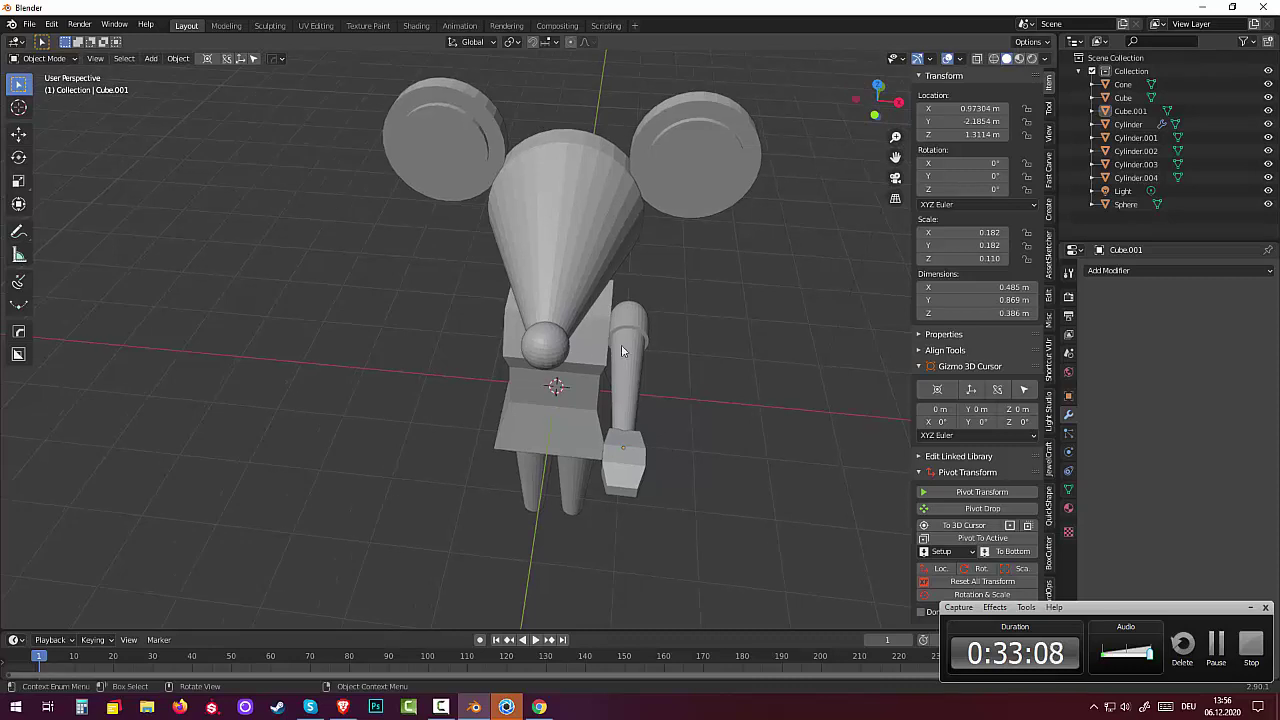
Step: Move arm Cylinder.004's origin to the 3D cursor and apply its rotation and scale
{"action": "left_click", "coordinate": [630, 360]}
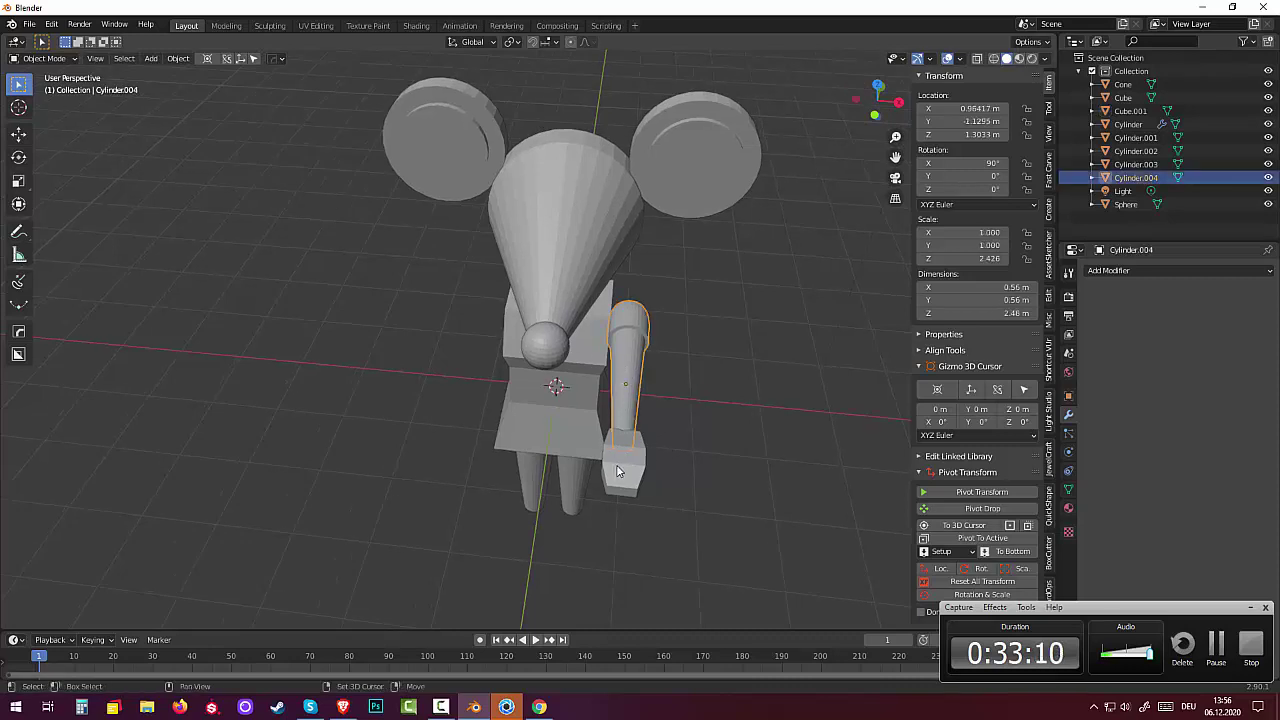
{"action": "left_click", "coordinate": [176, 59]}
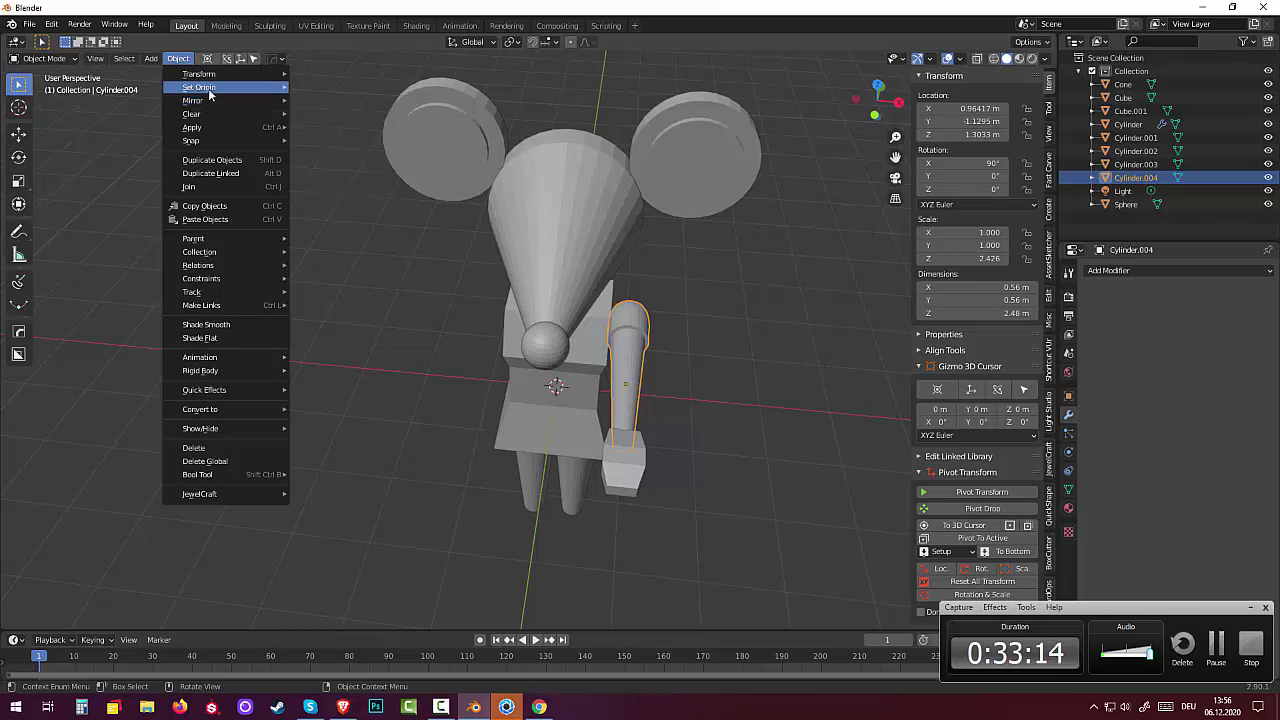
{"action": "mouse_move", "coordinate": [199, 87]}
{"action": "left_click", "coordinate": [368, 118]}
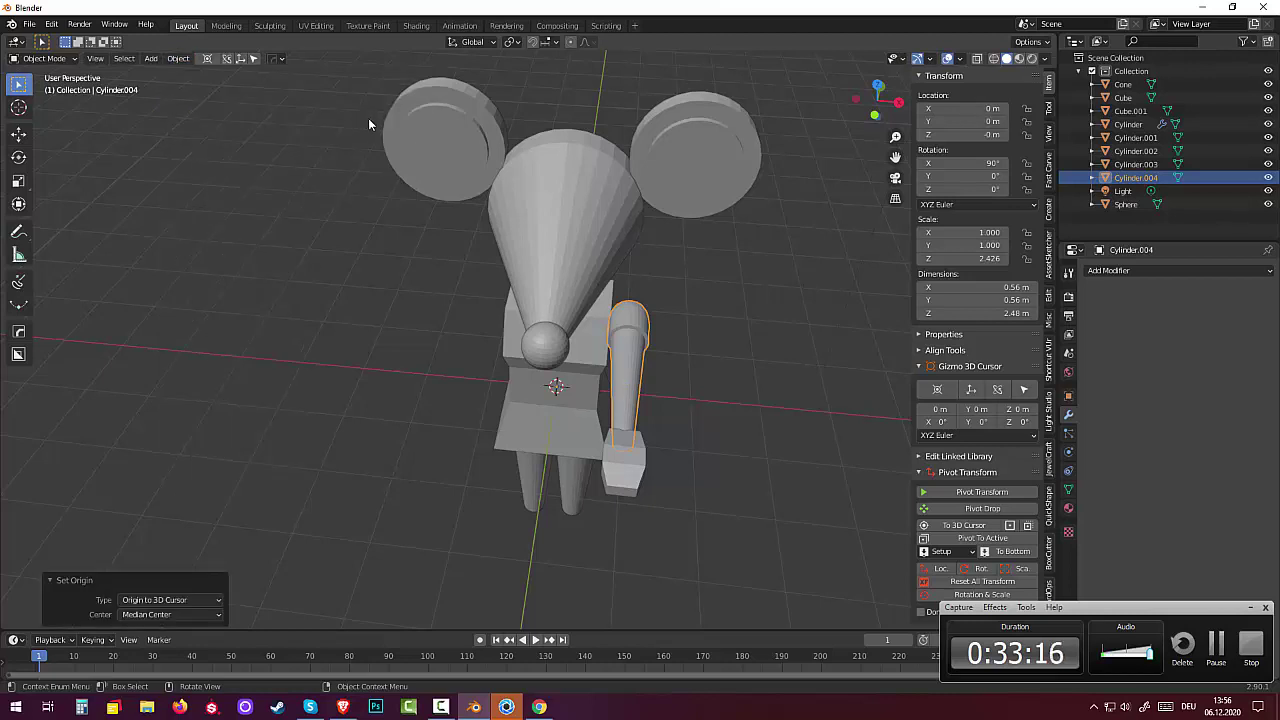
{"action": "left_click", "coordinate": [1110, 270]}
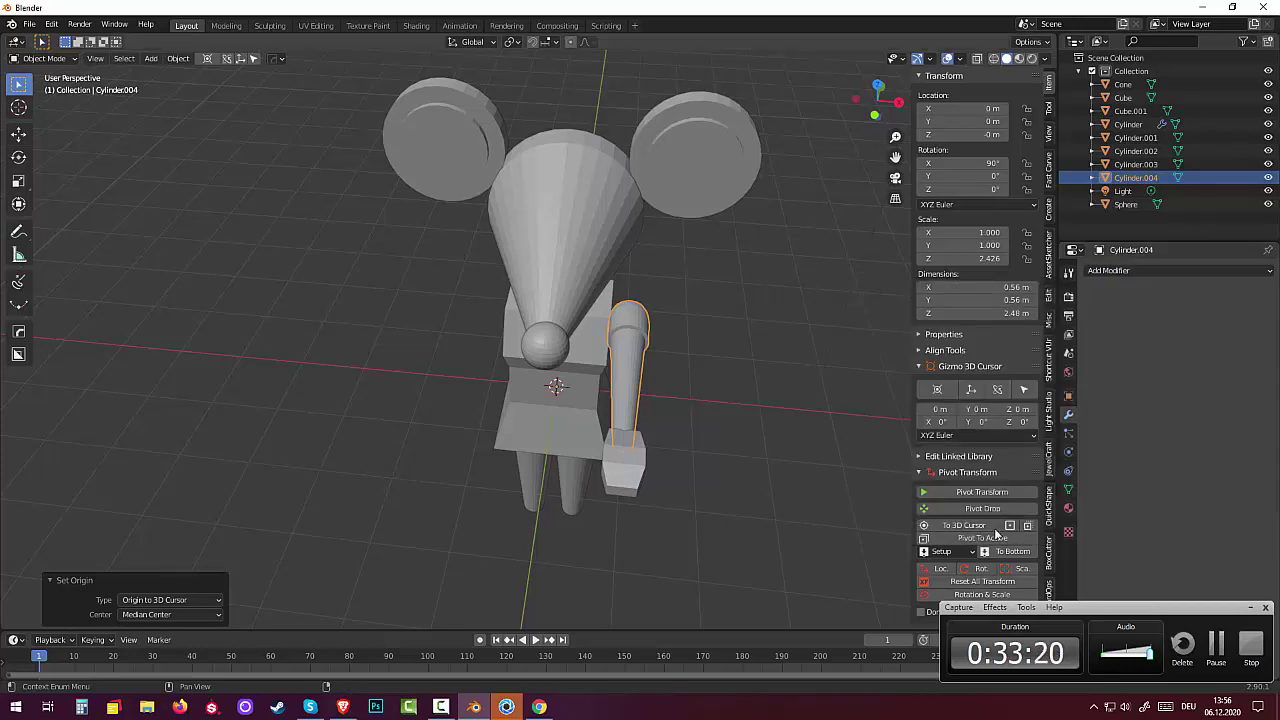
{"action": "left_click", "coordinate": [975, 593]}
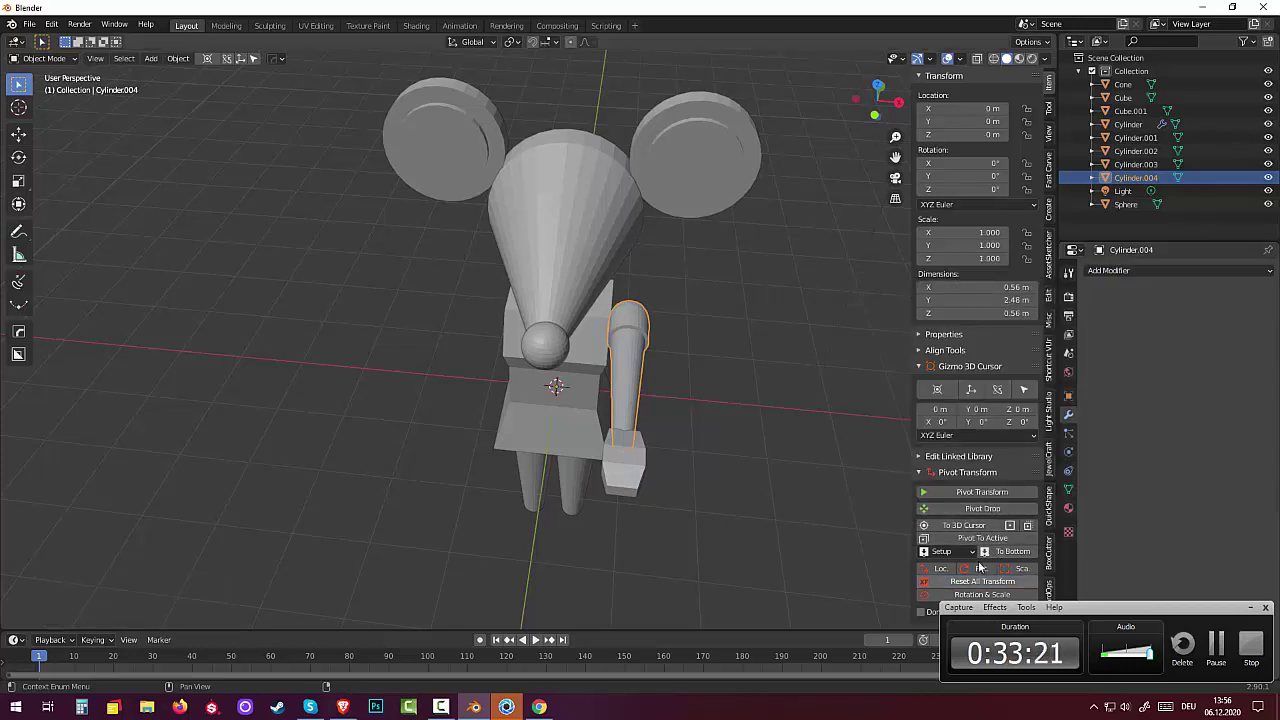
Step: Add an X-axis Mirror modifier to the arm, creating a matching second arm
{"action": "left_click", "coordinate": [1108, 270]}
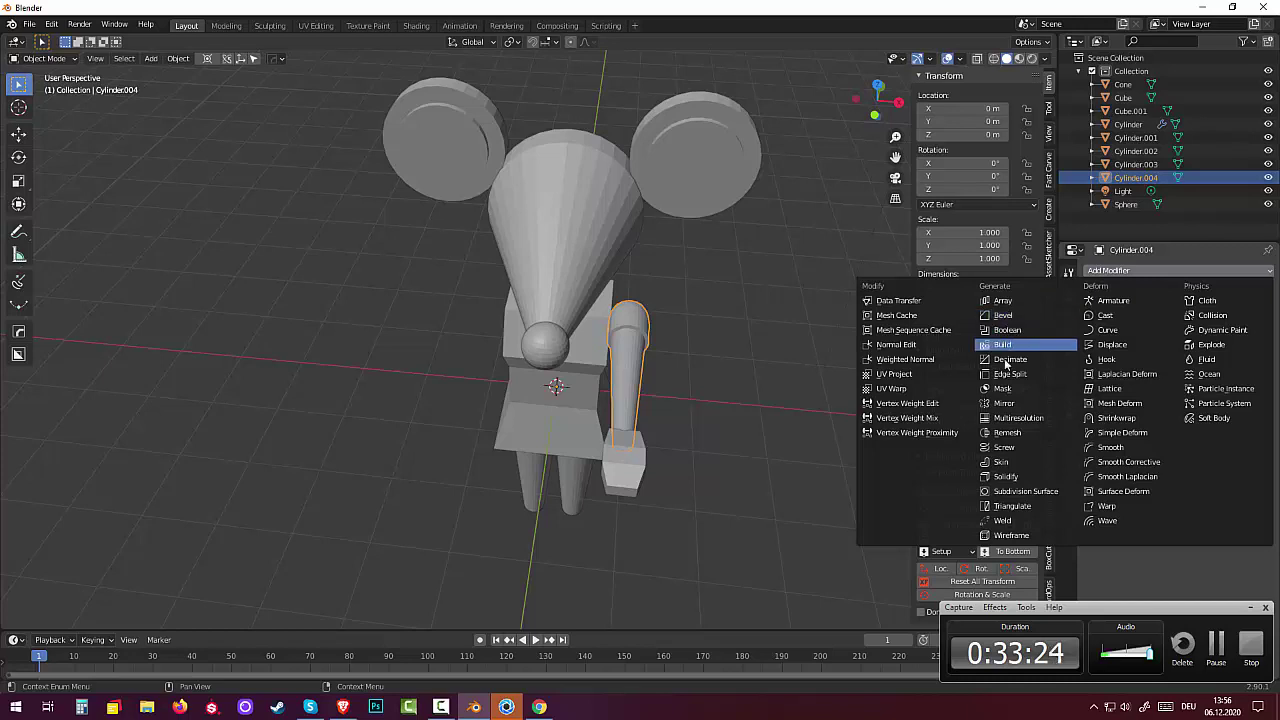
{"action": "left_click", "coordinate": [1005, 404]}
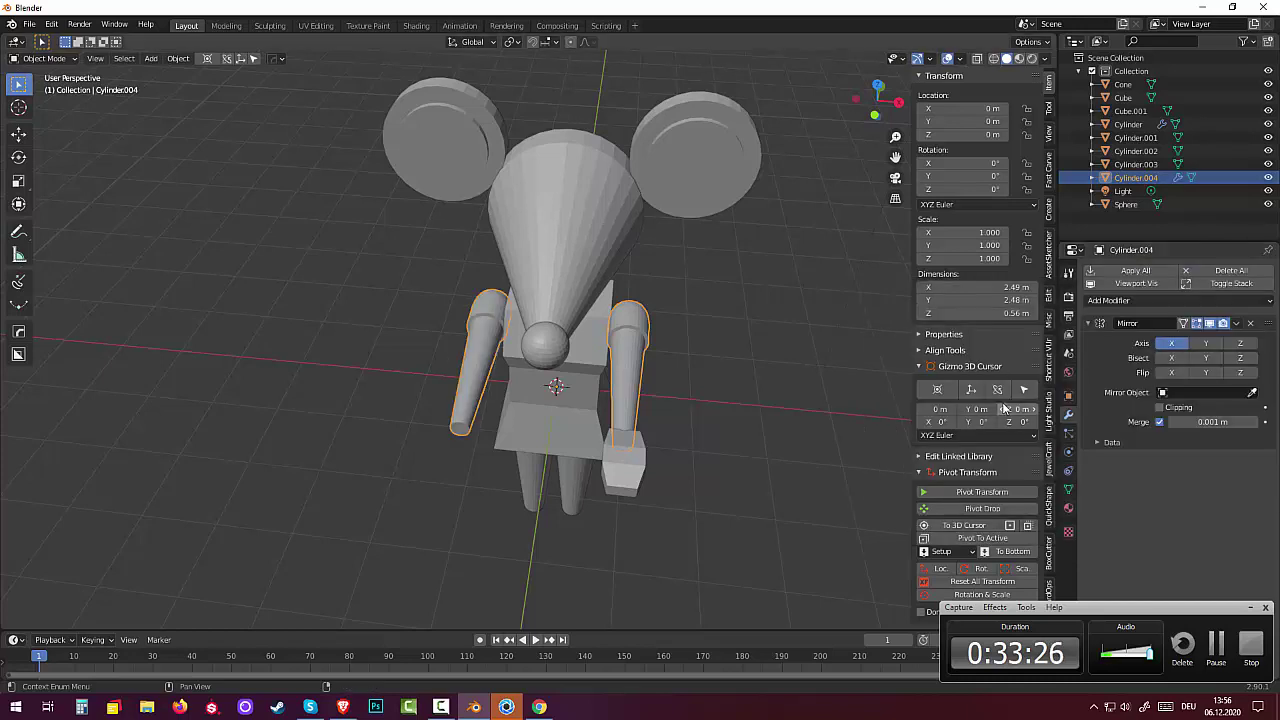
{"action": "left_click", "coordinate": [618, 478]}
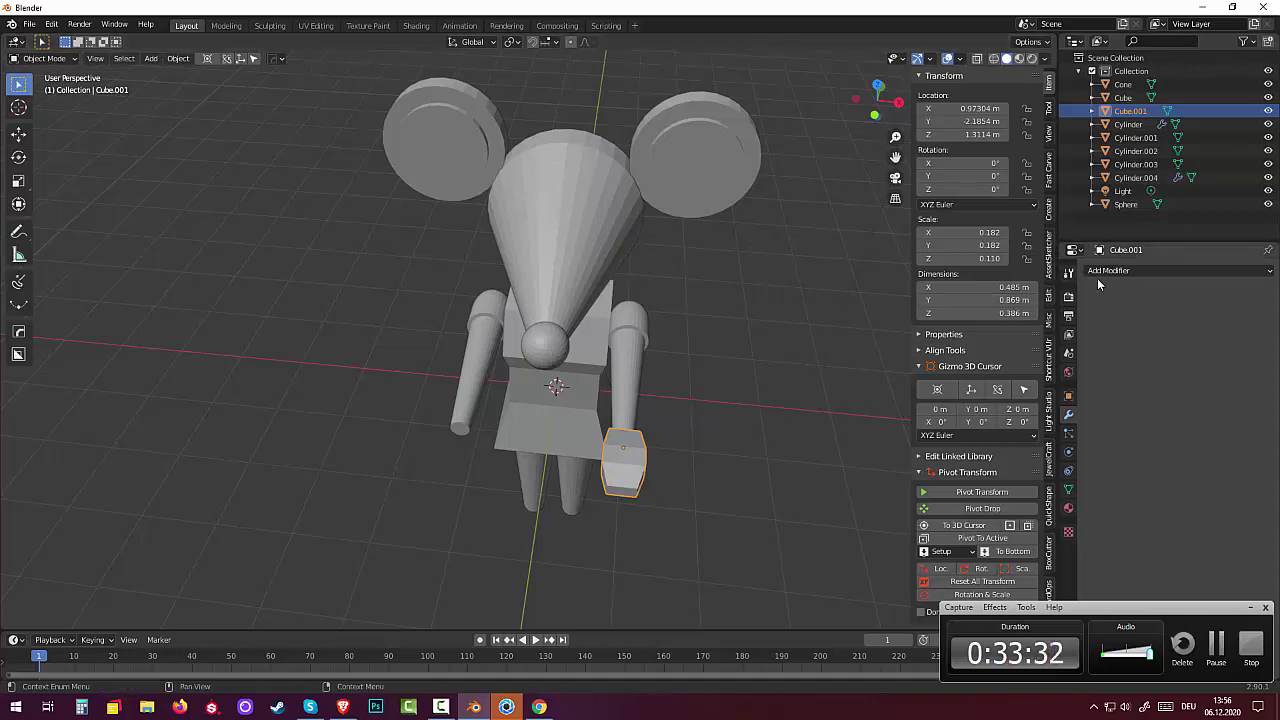
Step: Set Cube.001's origin to the 3D cursor, apply rotation and scale, and add a Mirror modifier
{"action": "left_click", "coordinate": [182, 56]}
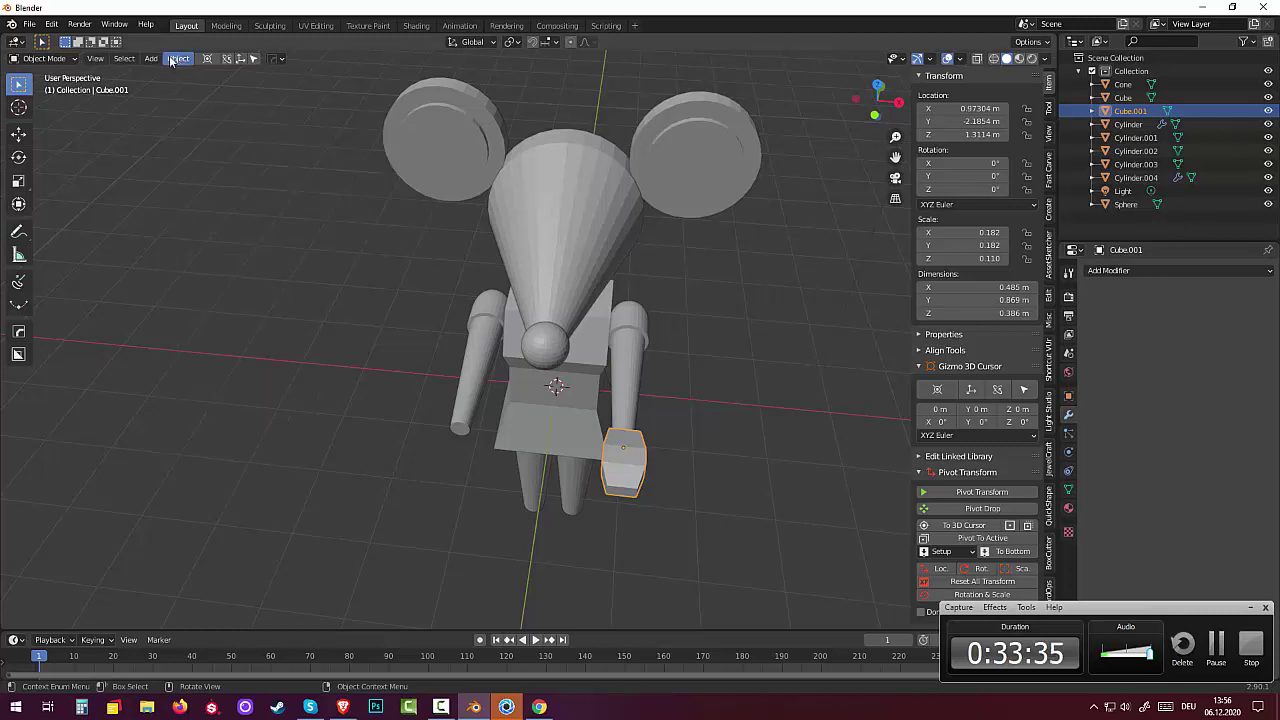
{"action": "left_click", "coordinate": [182, 61]}
{"action": "mouse_move", "coordinate": [199, 87]}
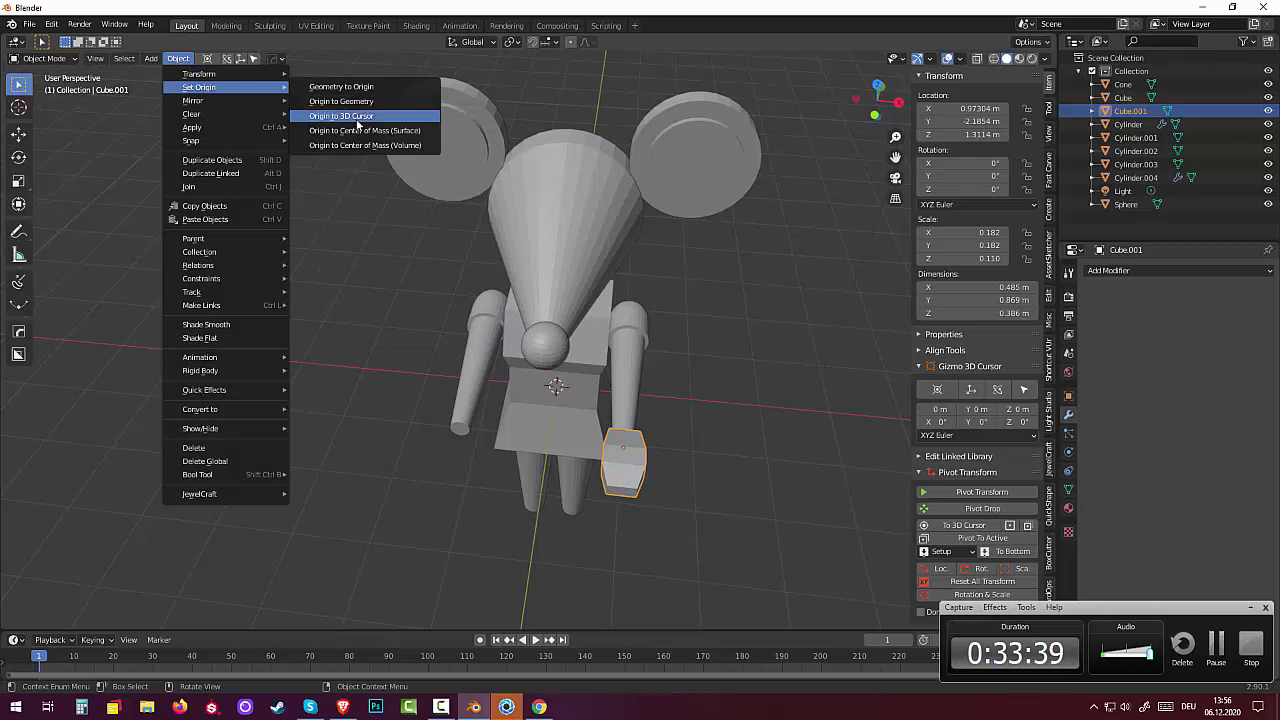
{"action": "left_click", "coordinate": [359, 124]}
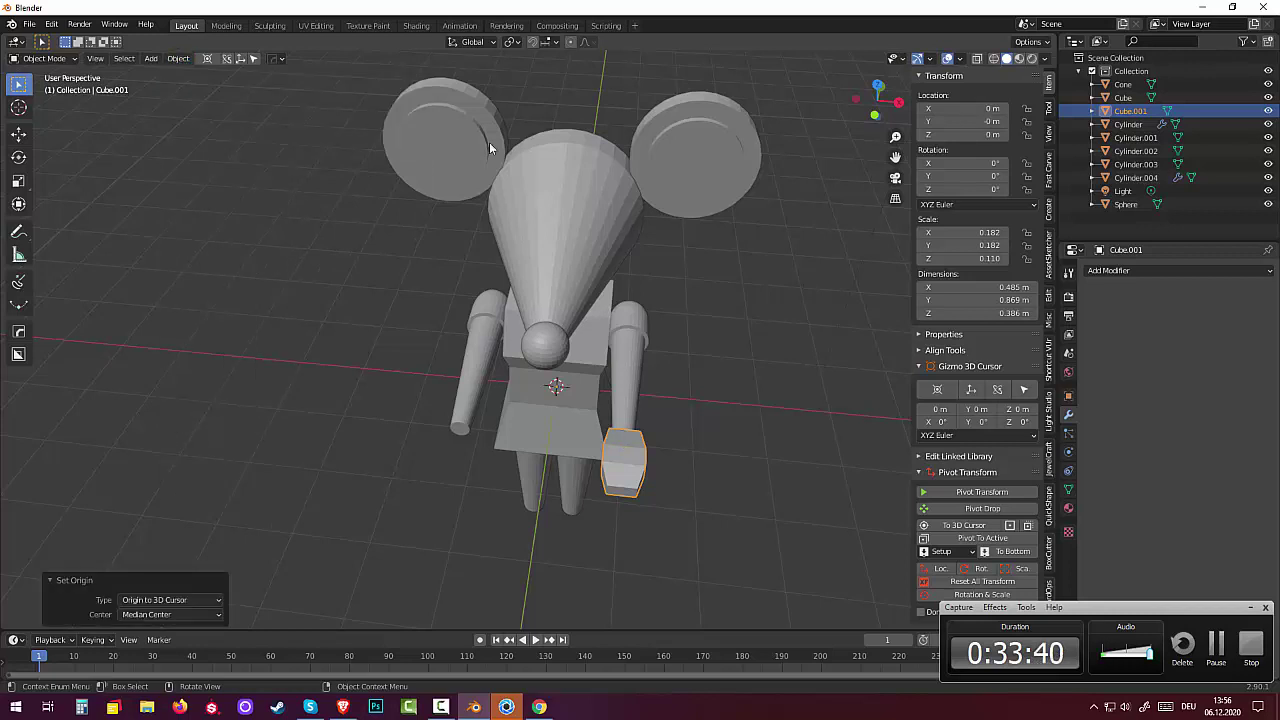
{"action": "left_click", "coordinate": [965, 584]}
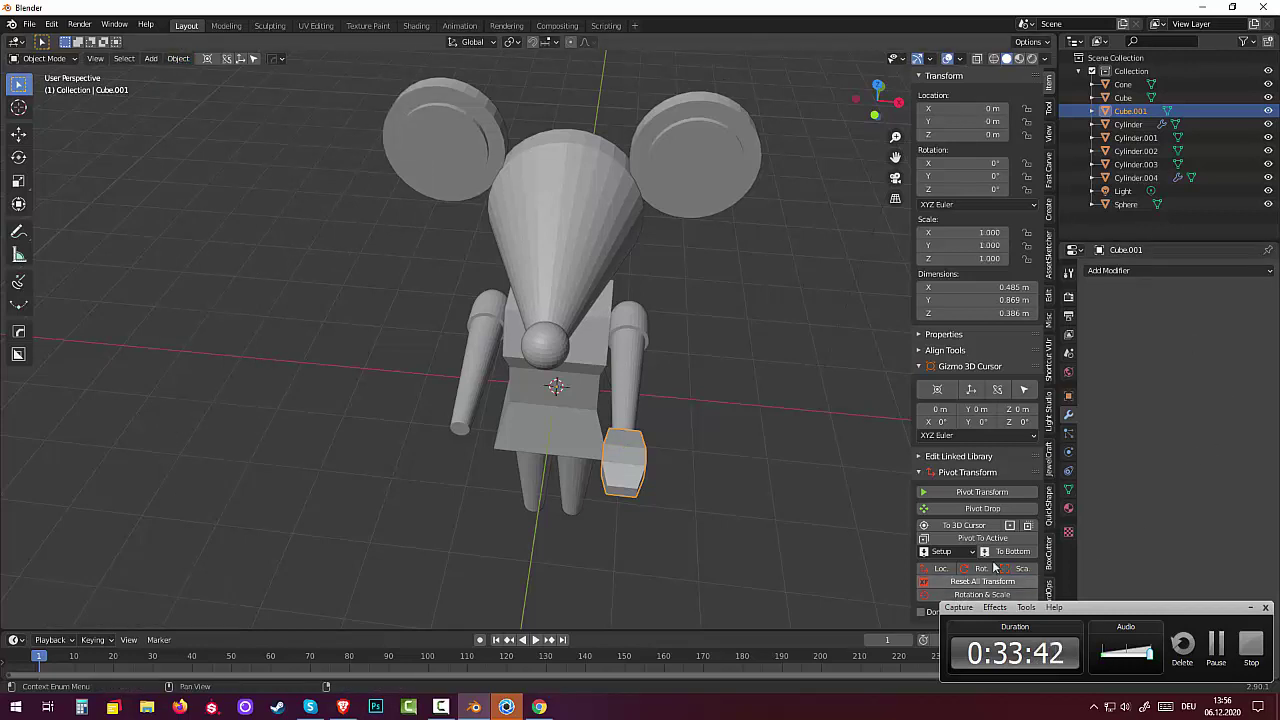
{"action": "left_click", "coordinate": [1110, 272]}
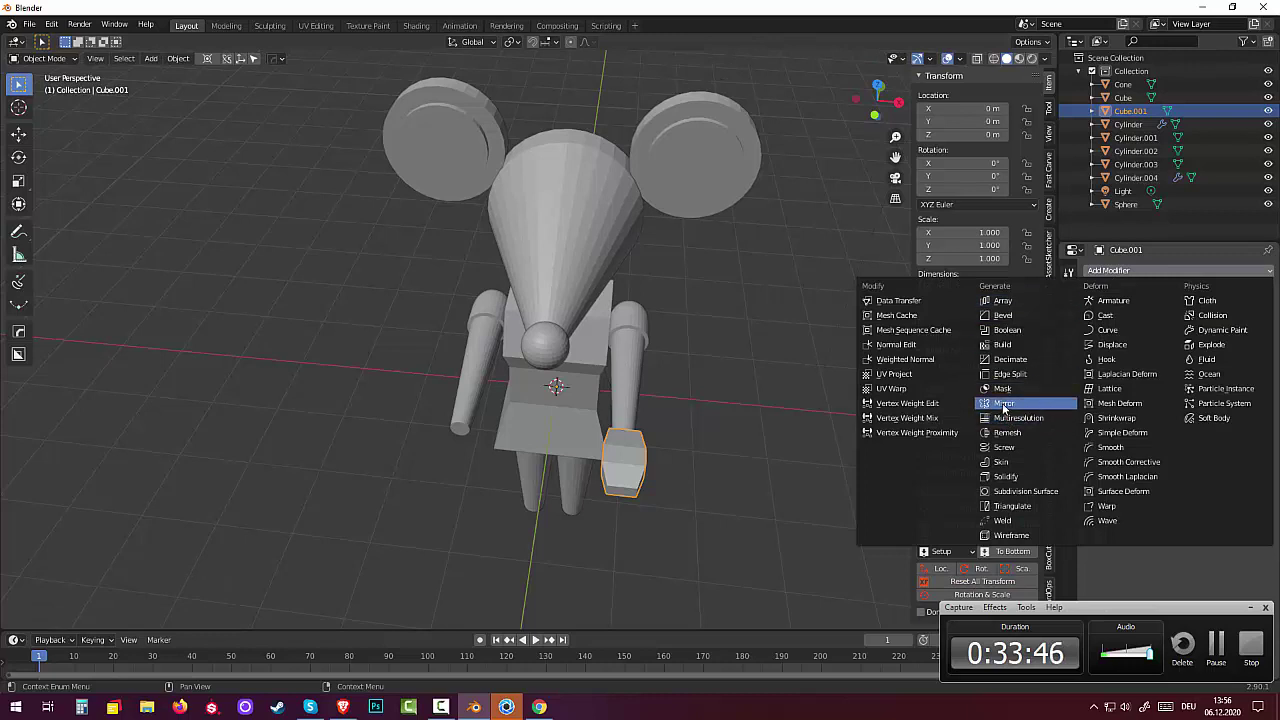
{"action": "left_click", "coordinate": [1004, 404]}
{"action": "mouse_move", "coordinate": [781, 468]}
{"action": "middle_mouse_down"}
{"action": "mouse_move", "coordinate": [777, 370]}
{"action": "mouse_move", "coordinate": [758, 392]}
{"action": "mouse_move", "coordinate": [626, 416]}
{"action": "mouse_move", "coordinate": [633, 386]}
{"action": "mouse_move", "coordinate": [683, 423]}
{"action": "mouse_move", "coordinate": [760, 434]}
{"action": "mouse_move", "coordinate": [723, 434]}
{"action": "mouse_move", "coordinate": [701, 416]}
{"action": "mouse_move", "coordinate": [725, 383]}
{"action": "mouse_move", "coordinate": [751, 383]}
{"action": "mouse_move", "coordinate": [723, 428]}
{"action": "mouse_move", "coordinate": [531, 303]}
{"action": "middle_mouse_up"}
Step: Select the cone head, nose sphere and ears, and scale them together to 0.938
{"action": "left_click", "coordinate": [531, 305]}
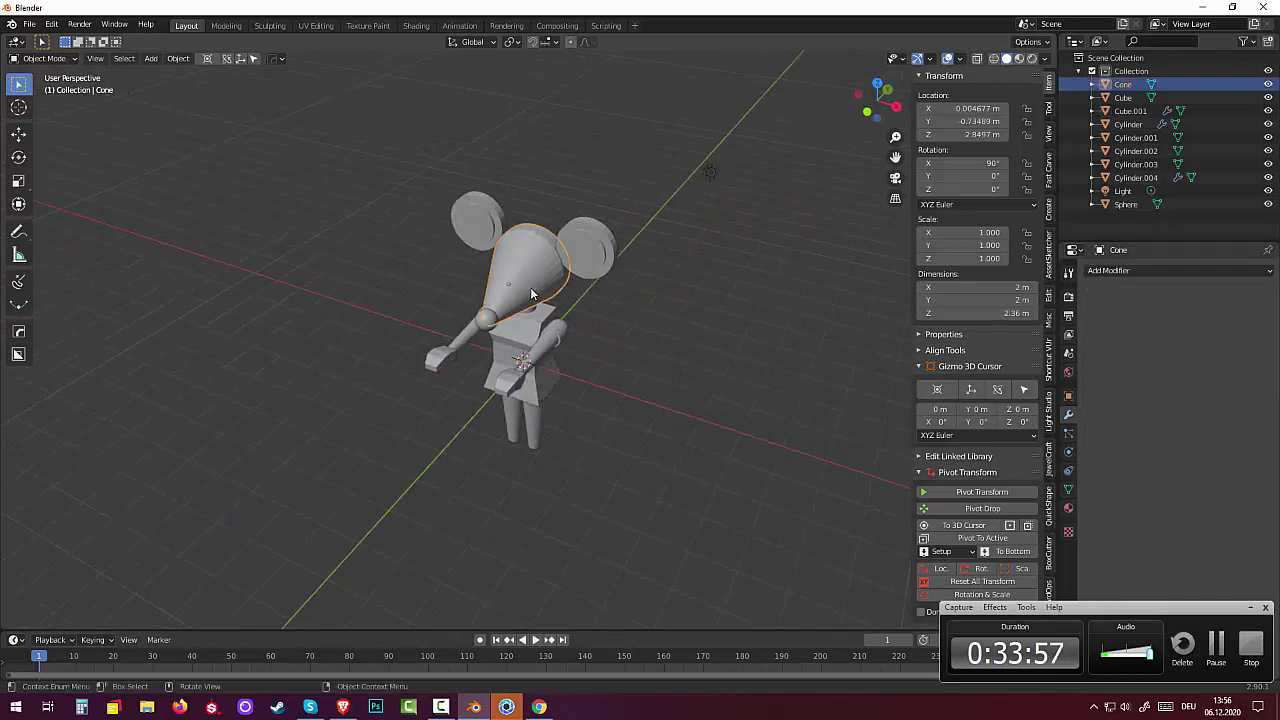
{"action": "left_click", "coordinate": [486, 322], "text": "shift"}
{"action": "left_click", "coordinate": [586, 258], "text": "shift"}
{"action": "mouse_move", "coordinate": [487, 242]}
{"action": "middle_mouse_down"}
{"action": "mouse_move", "coordinate": [700, 258]}
{"action": "mouse_move", "coordinate": [725, 238]}
{"action": "mouse_move", "coordinate": [844, 232]}
{"action": "middle_mouse_up"}
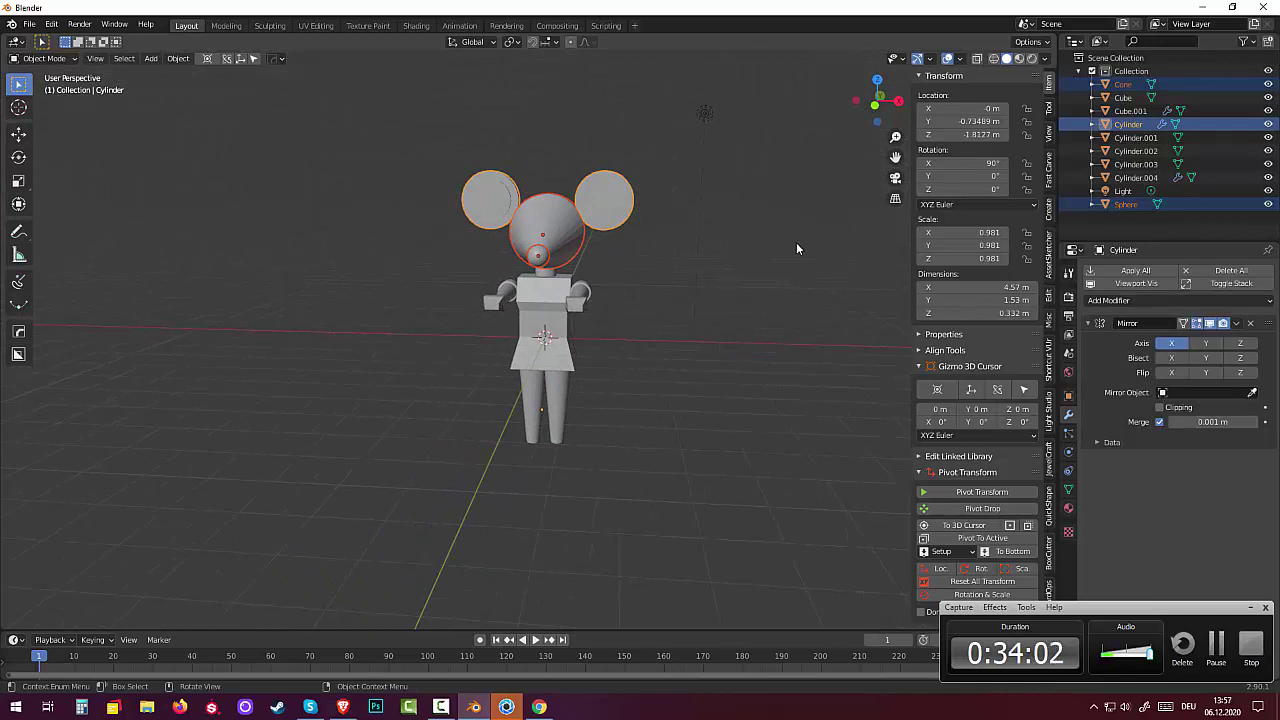
{"action": "key", "text": "s"}
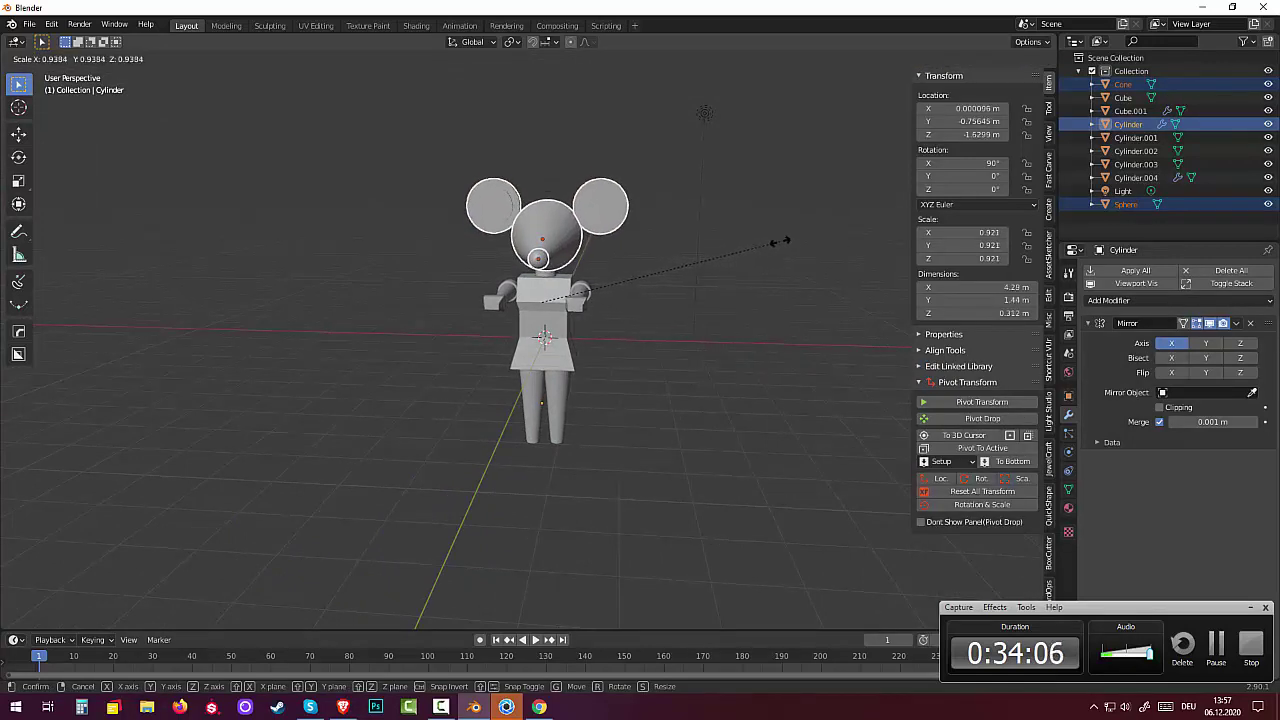
{"action": "left_click", "coordinate": [780, 242]}
Step: Inspect the smaller-headed mouse from side and front views, then clear the selection
{"action": "mouse_move", "coordinate": [766, 223]}
{"action": "middle_mouse_down"}
{"action": "mouse_move", "coordinate": [944, 244]}
{"action": "mouse_move", "coordinate": [699, 302]}
{"action": "middle_mouse_up"}
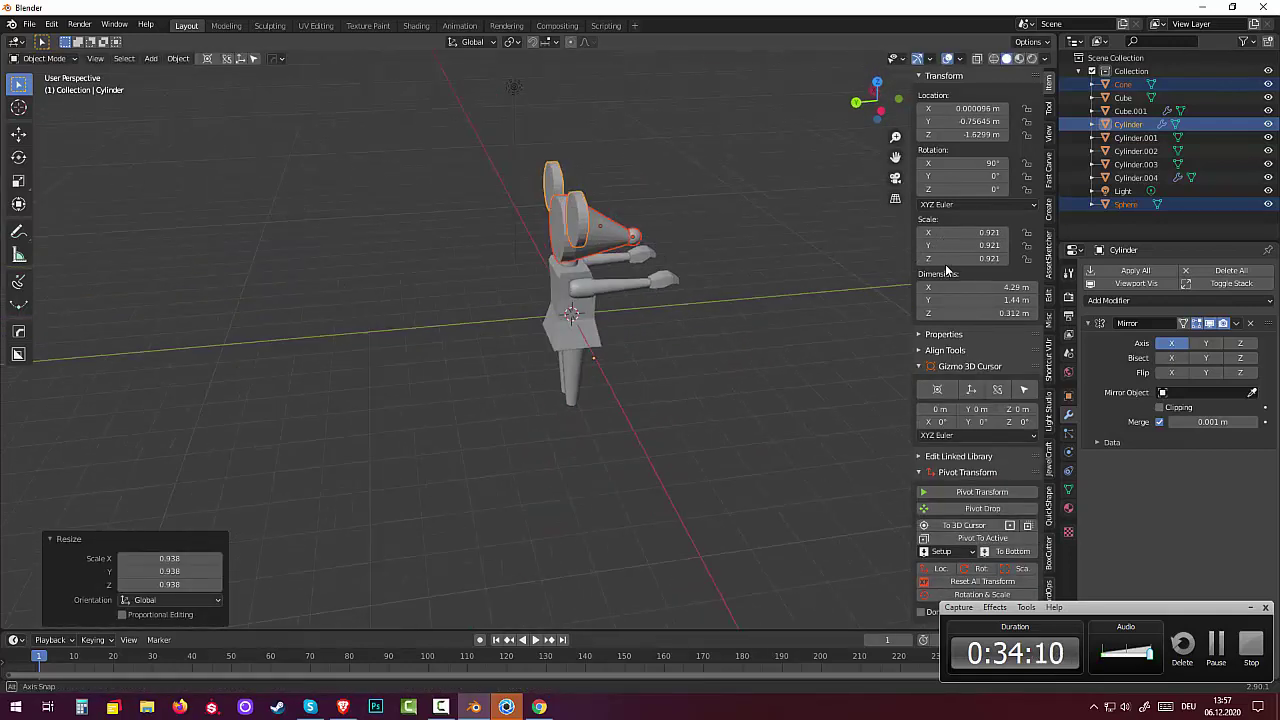
{"action": "scroll", "coordinate": [696, 298], "scroll_direction": "up", "scroll_amount": 4}
{"action": "scroll", "coordinate": [694, 296], "scroll_direction": "up", "scroll_amount": 3}
{"action": "middle_click_drag", "start_coordinate": [694, 296], "coordinate": [464, 272]}
{"action": "scroll", "coordinate": [464, 272], "scroll_direction": "down", "scroll_amount": 6}
{"action": "mouse_move", "coordinate": [562, 408]}
{"action": "middle_mouse_down"}
{"action": "mouse_move", "coordinate": [474, 371]}
{"action": "mouse_move", "coordinate": [502, 379]}
{"action": "mouse_move", "coordinate": [502, 394]}
{"action": "mouse_move", "coordinate": [450, 346]}
{"action": "middle_mouse_up"}
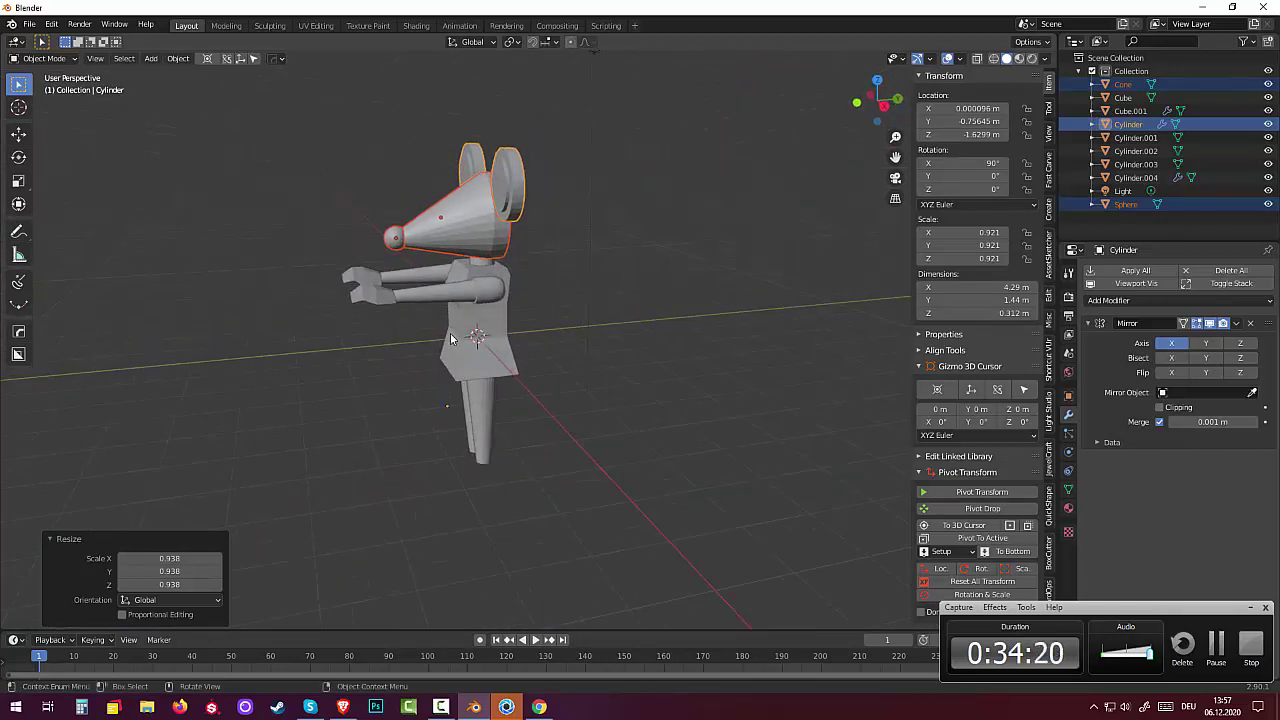
{"action": "left_click", "coordinate": [455, 340]}
{"action": "left_click", "coordinate": [570, 383]}
{"action": "mouse_move", "coordinate": [790, 418]}
{"action": "middle_mouse_down"}
{"action": "mouse_move", "coordinate": [862, 417]}
{"action": "mouse_move", "coordinate": [808, 423]}
{"action": "mouse_move", "coordinate": [806, 401]}
{"action": "middle_mouse_up"}
{"action": "scroll", "coordinate": [807, 421], "scroll_direction": "up", "scroll_amount": 2}
{"action": "scroll", "coordinate": [816, 410], "scroll_direction": "down", "scroll_amount": 1}
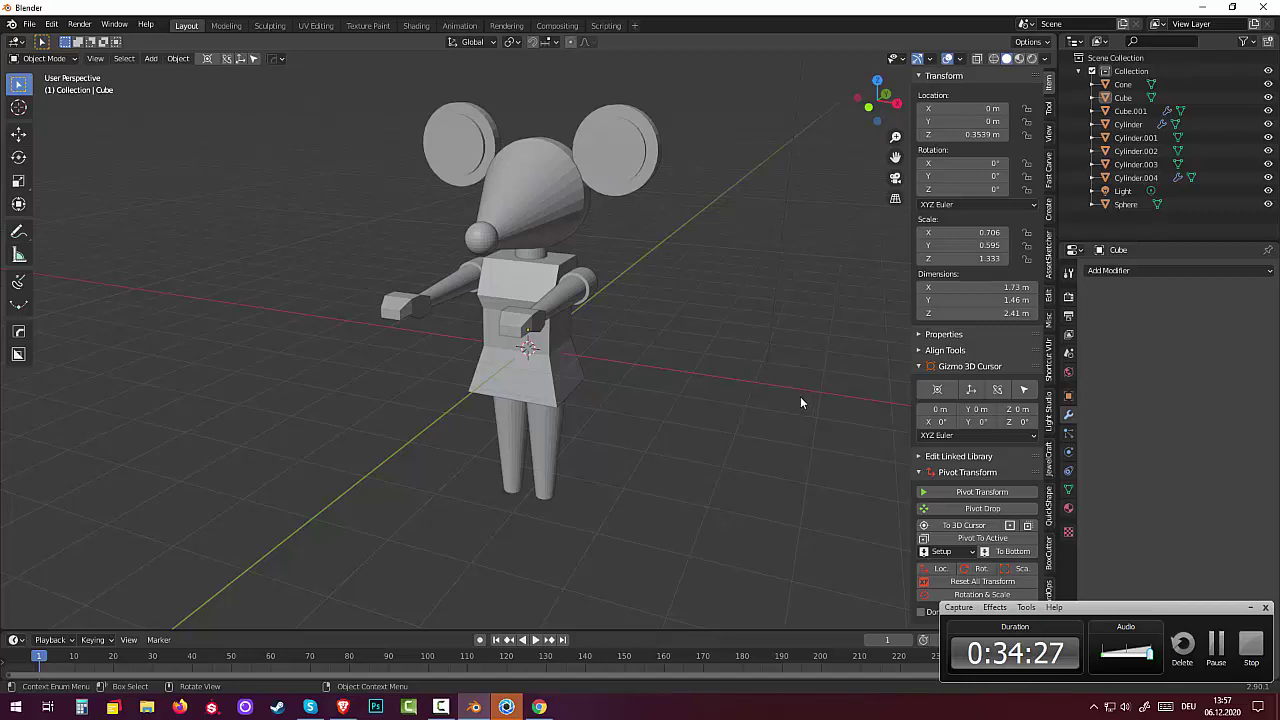